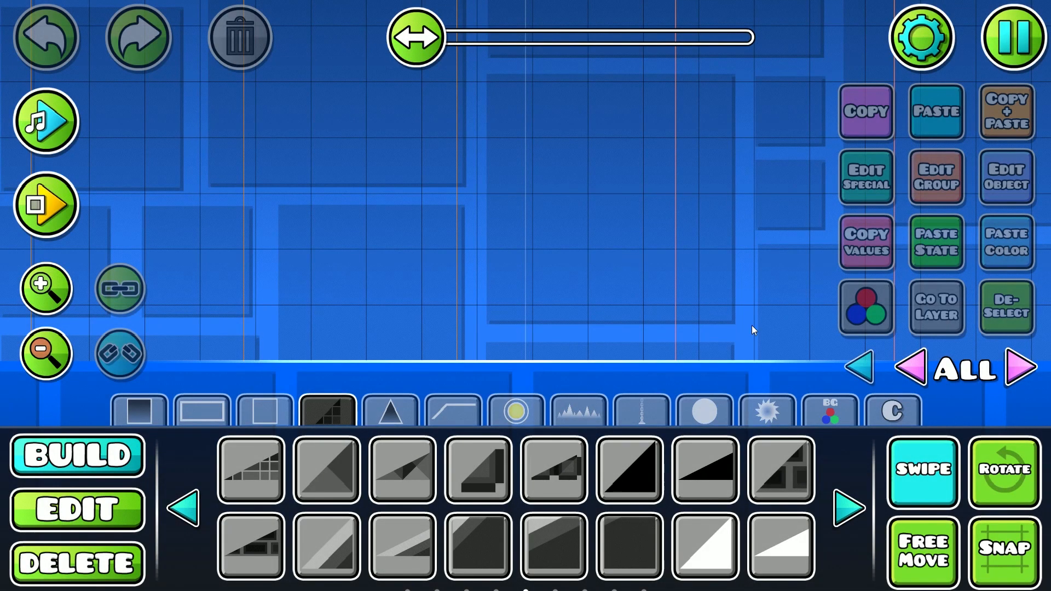
Turn off swipe mode and place two mirrored corner outline pieces side by side three blocks above the ground
{"action": "left_click", "coordinate": [913, 466]}
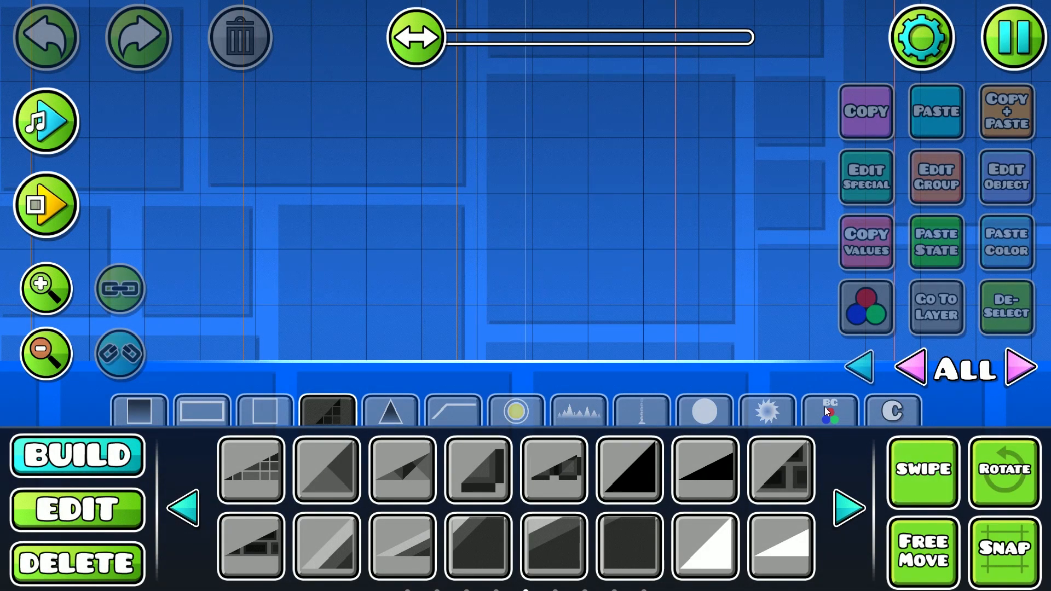
{"action": "mouse_move", "coordinate": [381, 328]}
{"action": "left_mouse_down"}
{"action": "mouse_move", "coordinate": [391, 352]}
{"action": "mouse_move", "coordinate": [361, 322]}
{"action": "left_mouse_up"}
{"action": "left_click", "coordinate": [271, 411]}
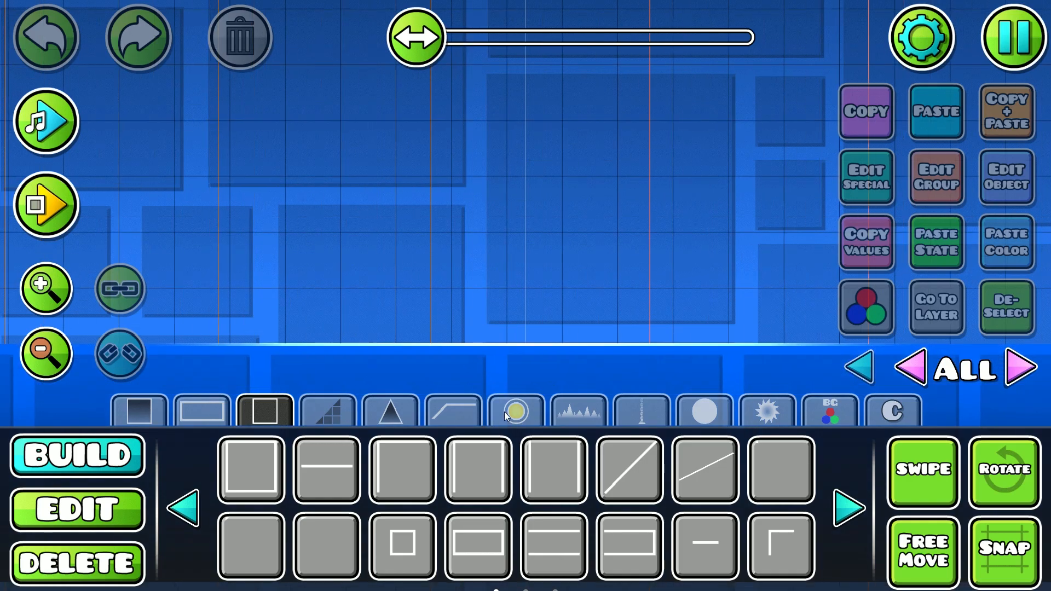
{"action": "left_click", "coordinate": [402, 469]}
{"action": "left_click", "coordinate": [481, 208]}
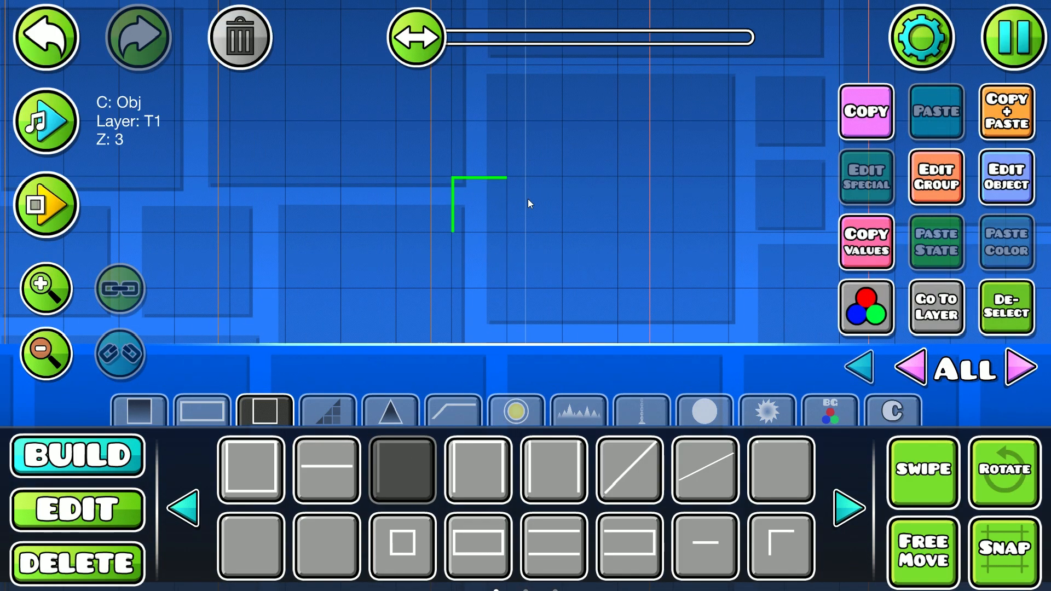
{"action": "left_click", "coordinate": [563, 197]}
{"action": "key", "text": "a"}
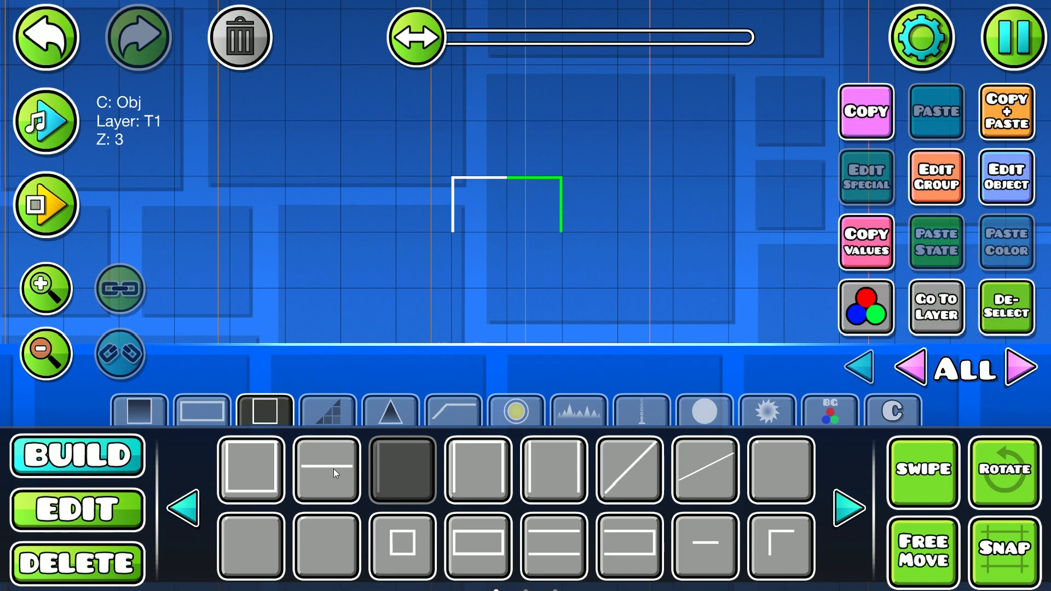
Extend the outline's right side down to the ground with a diagonal line piece and a vertical line piece
{"action": "left_click", "coordinate": [333, 468]}
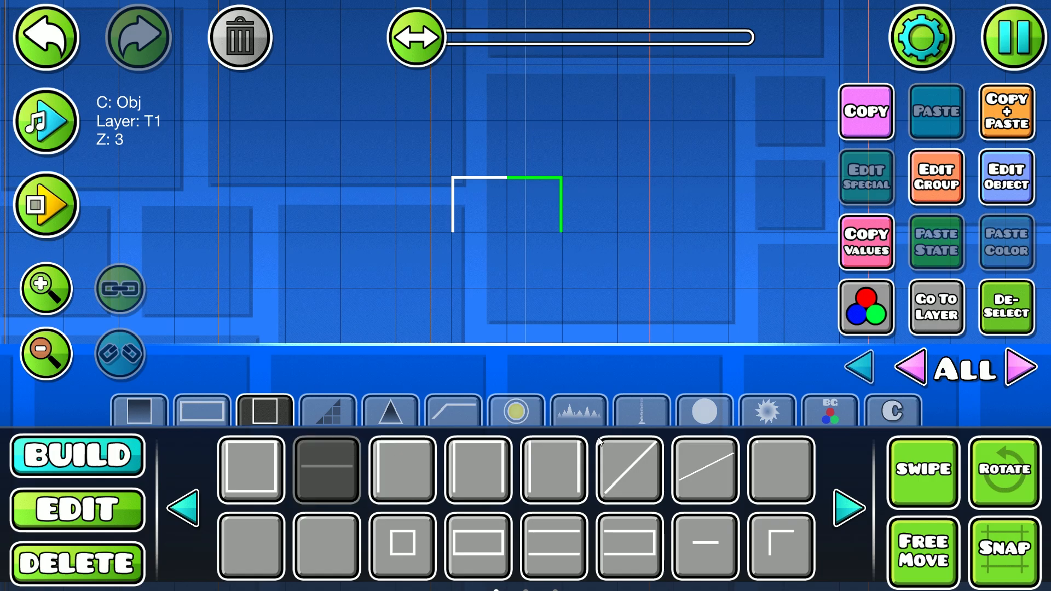
{"action": "left_click", "coordinate": [600, 452]}
{"action": "left_click", "coordinate": [539, 285]}
{"action": "key", "text": "e"}
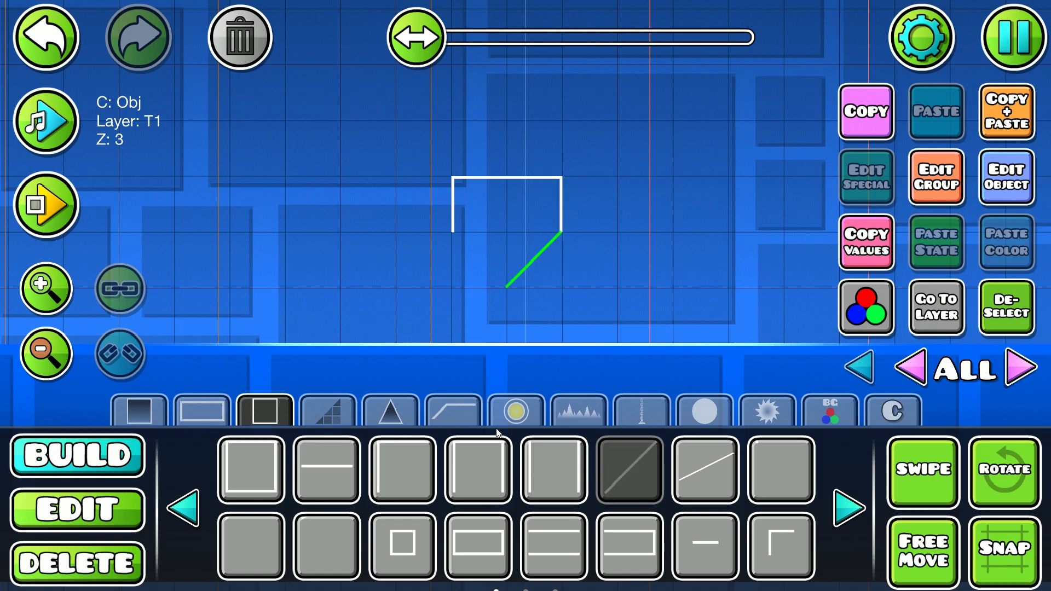
{"action": "left_click", "coordinate": [360, 445]}
{"action": "left_click", "coordinate": [472, 335]}
{"action": "key", "text": "e"}
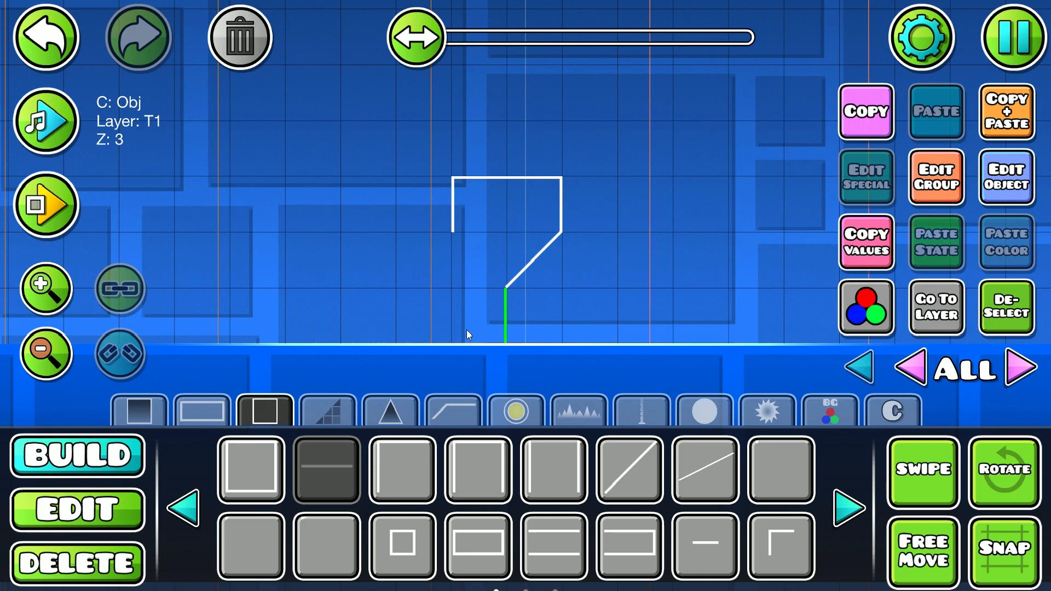
Select the right-hand half of the outline and move it one block to the right
{"action": "key", "text": "t"}
{"action": "key", "text": "2"}
{"action": "left_click_drag", "start_coordinate": [613, 165], "coordinate": [547, 308]}
{"action": "key", "text": "d"}
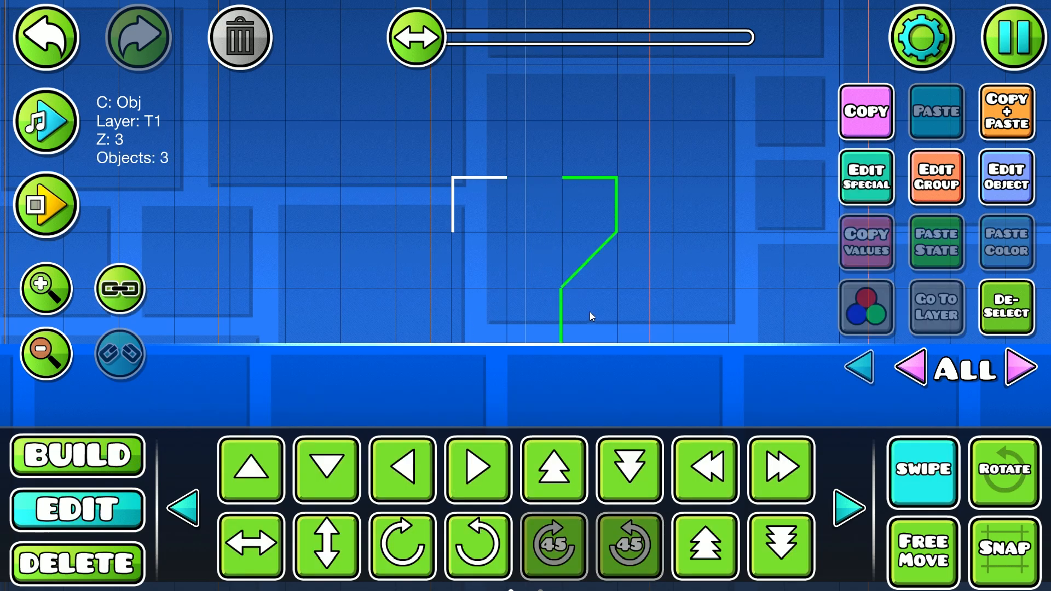
Place two mirrored corner outline pieces on the ground as a low box overlapping the structure's lower left
{"action": "key", "text": "1"}
{"action": "left_click", "coordinate": [430, 458]}
{"action": "left_click", "coordinate": [431, 318]}
{"action": "left_click", "coordinate": [499, 301]}
{"action": "key", "text": "e"}
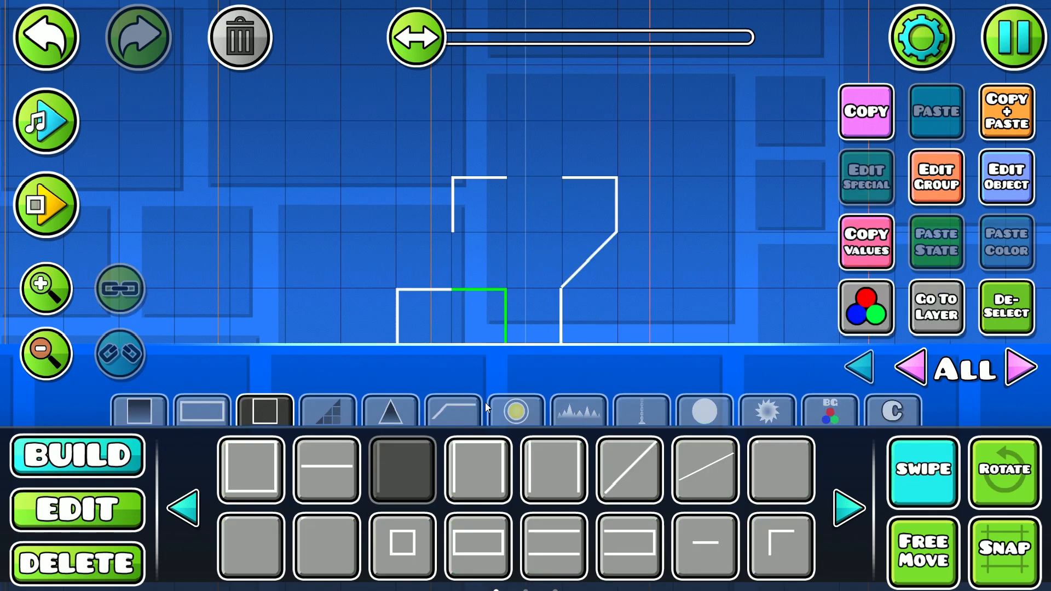
Close the gaps in the tall outline's left wall and top edge with straight line pieces, and deselect them
{"action": "left_click", "coordinate": [353, 450]}
{"action": "left_click", "coordinate": [478, 268]}
{"action": "key", "text": "q"}
{"action": "left_click", "coordinate": [534, 217]}
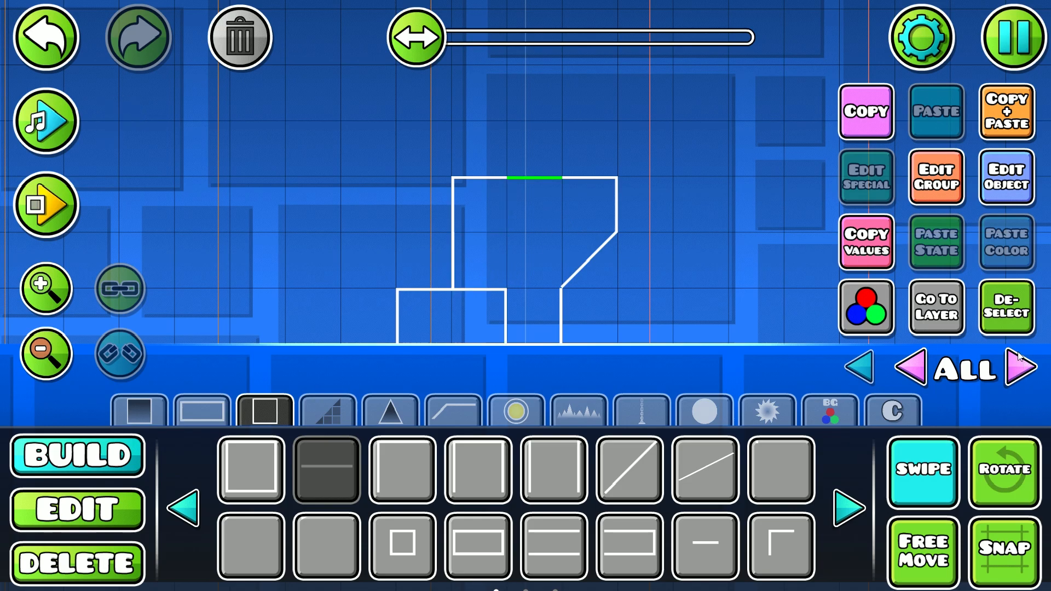
{"action": "left_click", "coordinate": [1006, 306]}
{"action": "left_click", "coordinate": [276, 519]}
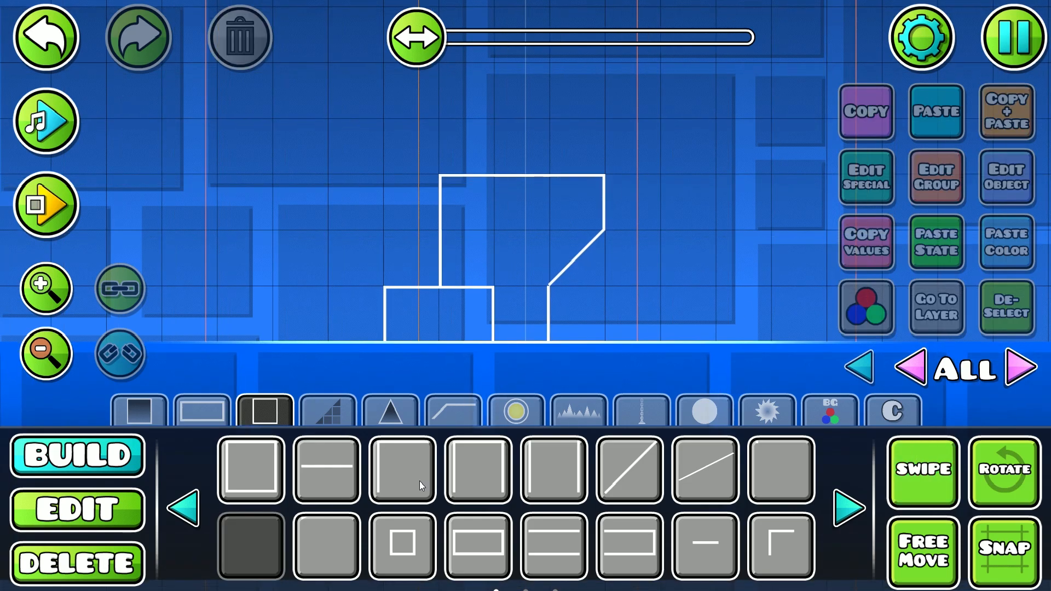
{"action": "left_click", "coordinate": [519, 255]}
{"action": "left_click", "coordinate": [1006, 307]}
{"action": "key", "text": "2"}
{"action": "left_click_drag", "start_coordinate": [647, 291], "coordinate": [667, 286]}
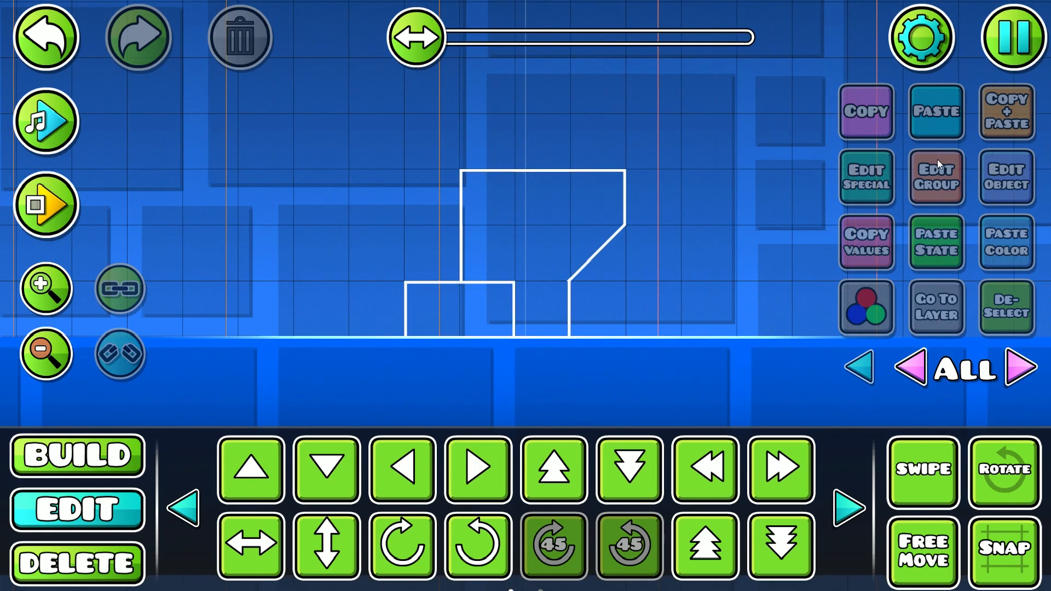
On editor layer 1, fill the outline with black blocks and put a black slope under the diagonal edge
{"action": "left_click", "coordinate": [1024, 370]}
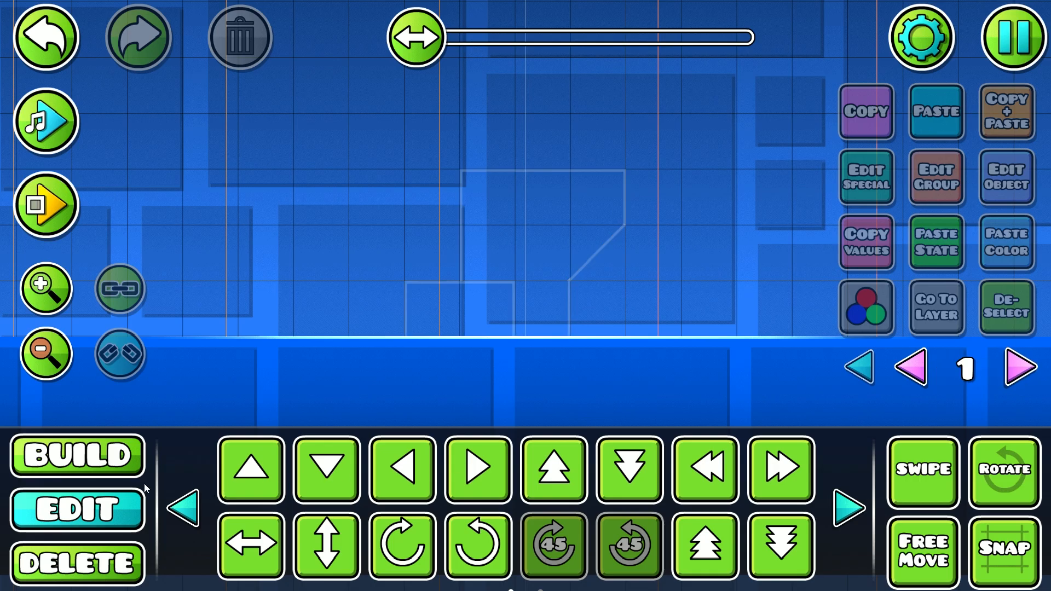
{"action": "left_click", "coordinate": [123, 459]}
{"action": "left_click", "coordinate": [144, 413]}
{"action": "left_click", "coordinate": [402, 544]}
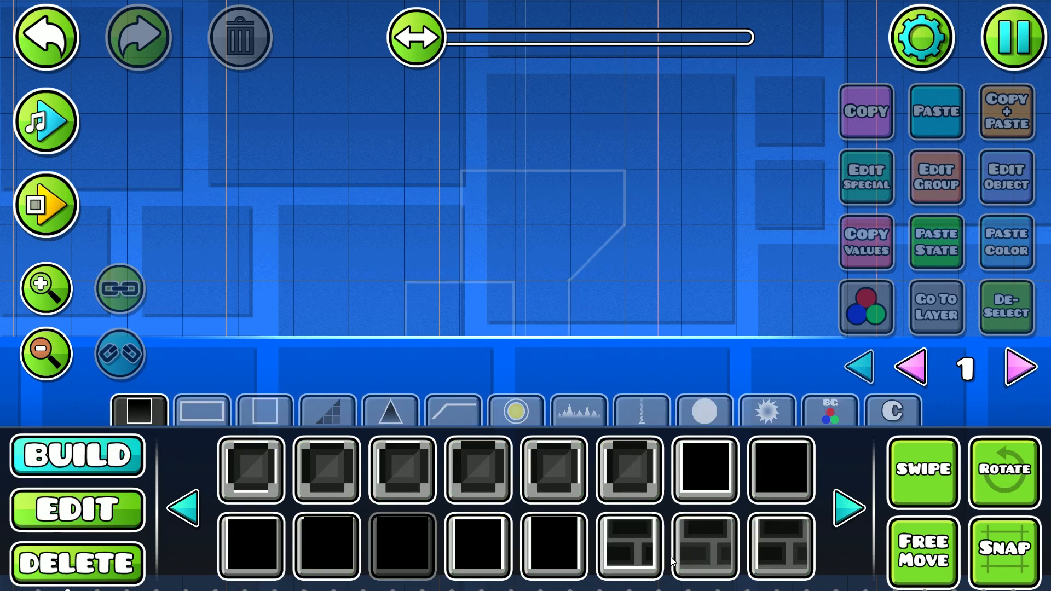
{"action": "left_click", "coordinate": [933, 488]}
{"action": "mouse_move", "coordinate": [461, 301]}
{"action": "left_mouse_down"}
{"action": "mouse_move", "coordinate": [543, 295]}
{"action": "mouse_move", "coordinate": [509, 222]}
{"action": "mouse_move", "coordinate": [570, 221]}
{"action": "mouse_move", "coordinate": [542, 254]}
{"action": "left_mouse_up"}
{"action": "left_click", "coordinate": [328, 411]}
{"action": "left_click", "coordinate": [629, 470]}
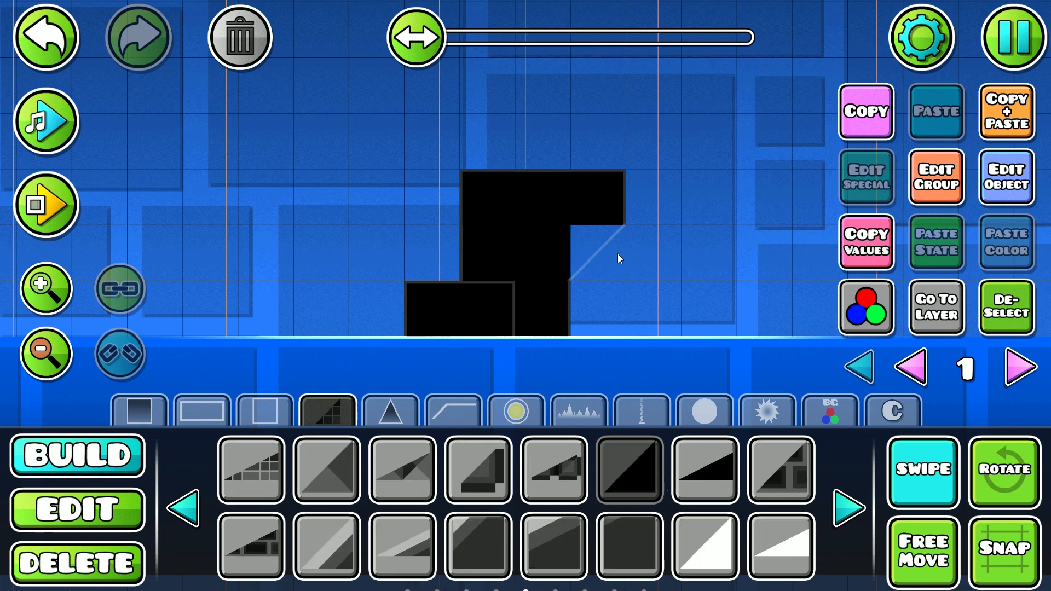
{"action": "left_click", "coordinate": [619, 259]}
Set the black fill blocks to Z layer B3, deselect them, and return to showing all layers with swipe off
{"action": "key", "text": "2"}
{"action": "left_click", "coordinate": [924, 192]}
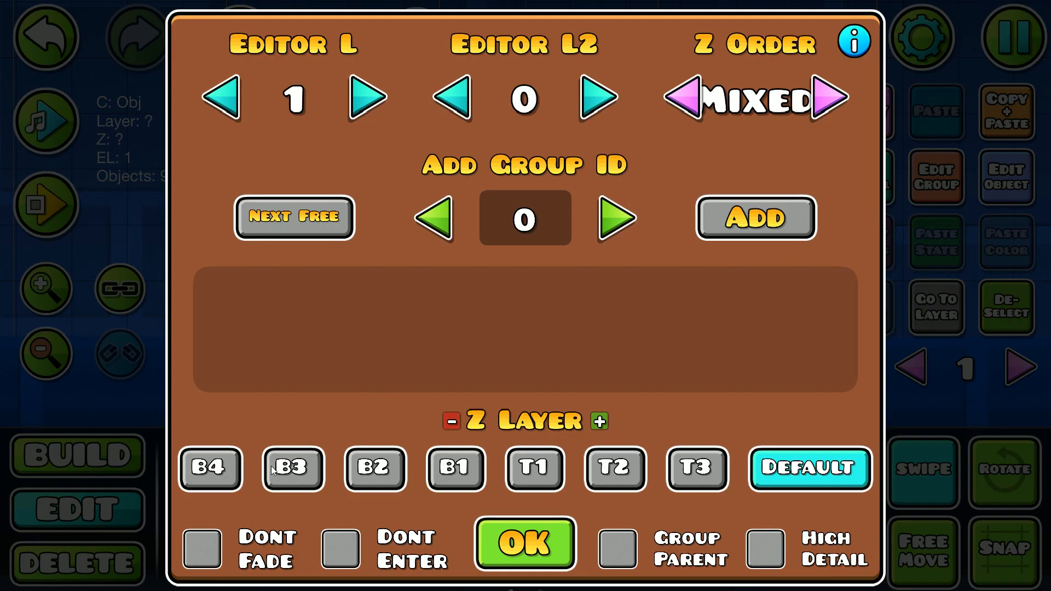
{"action": "left_click", "coordinate": [292, 468]}
{"action": "left_click", "coordinate": [523, 543]}
{"action": "left_click", "coordinate": [911, 367]}
{"action": "left_click", "coordinate": [1009, 327]}
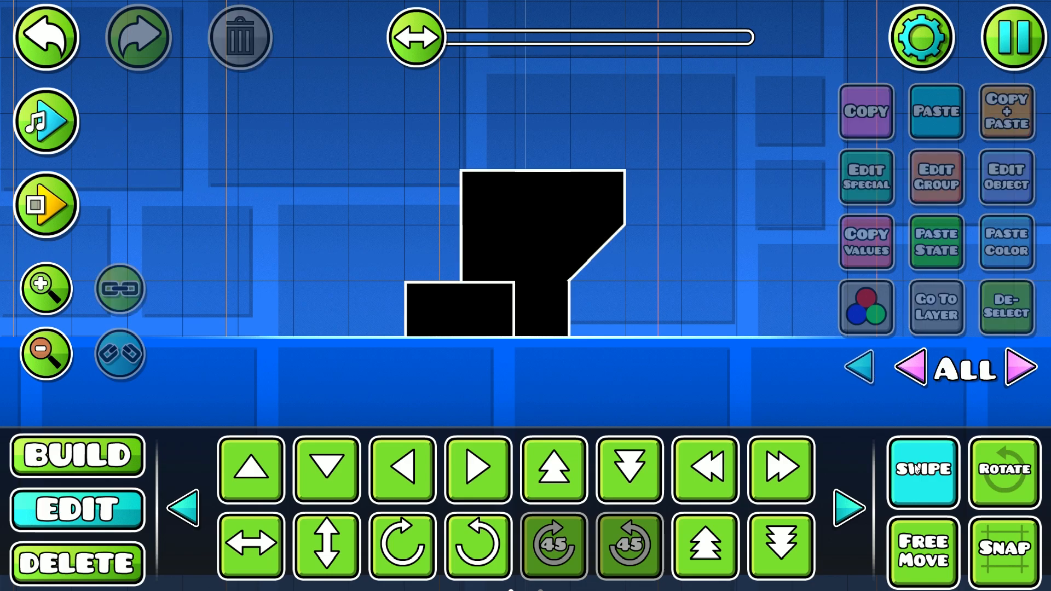
{"action": "left_click", "coordinate": [915, 467]}
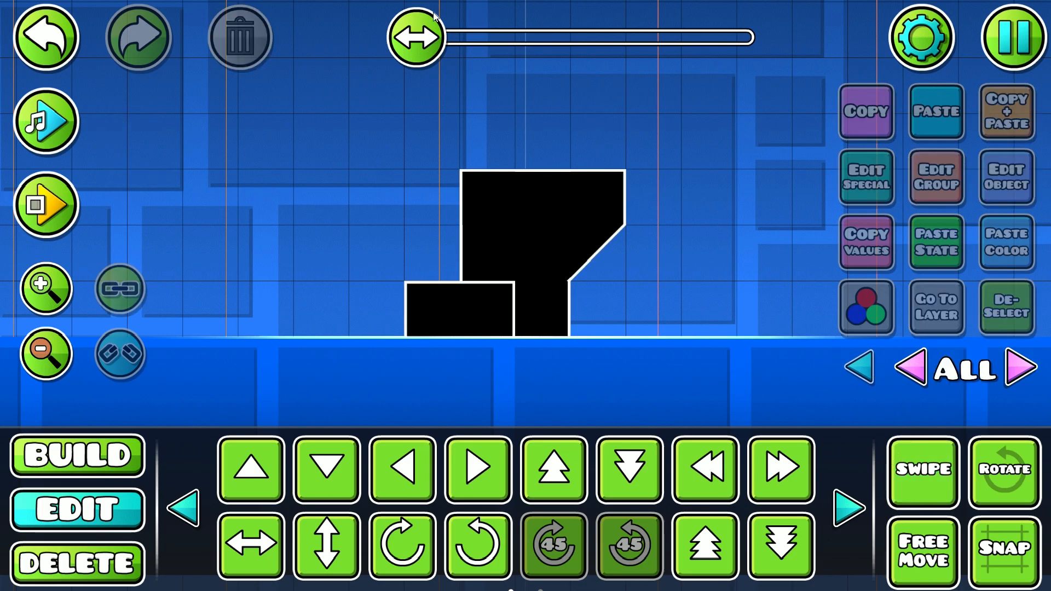
Darken the level's background color to a deep navy blue
{"action": "left_click", "coordinate": [922, 38]}
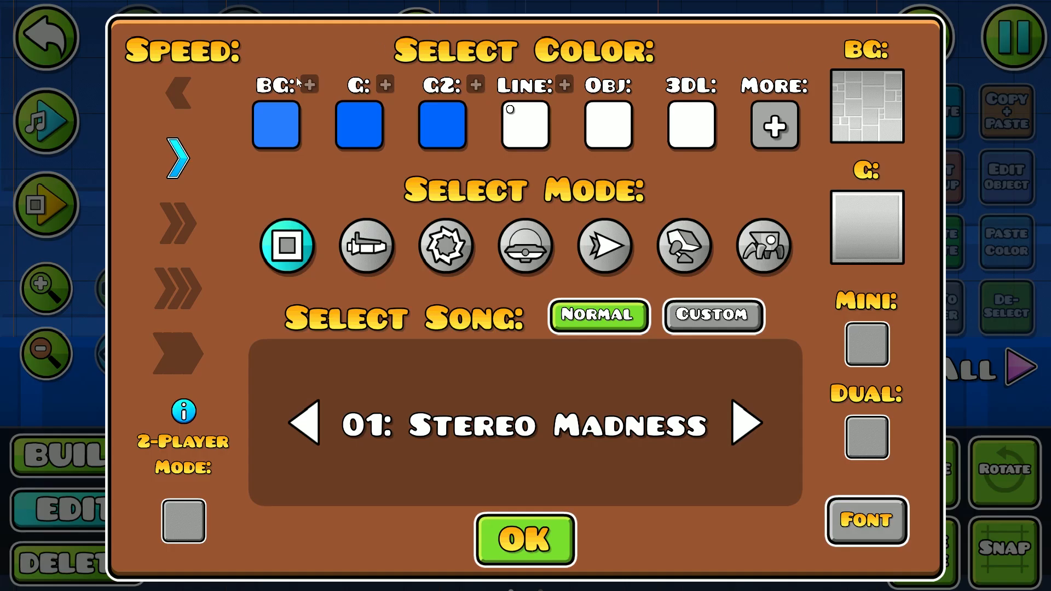
{"action": "left_click", "coordinate": [310, 84]}
{"action": "left_click_drag", "start_coordinate": [292, 159], "coordinate": [301, 319]}
{"action": "left_click", "coordinate": [134, 135]}
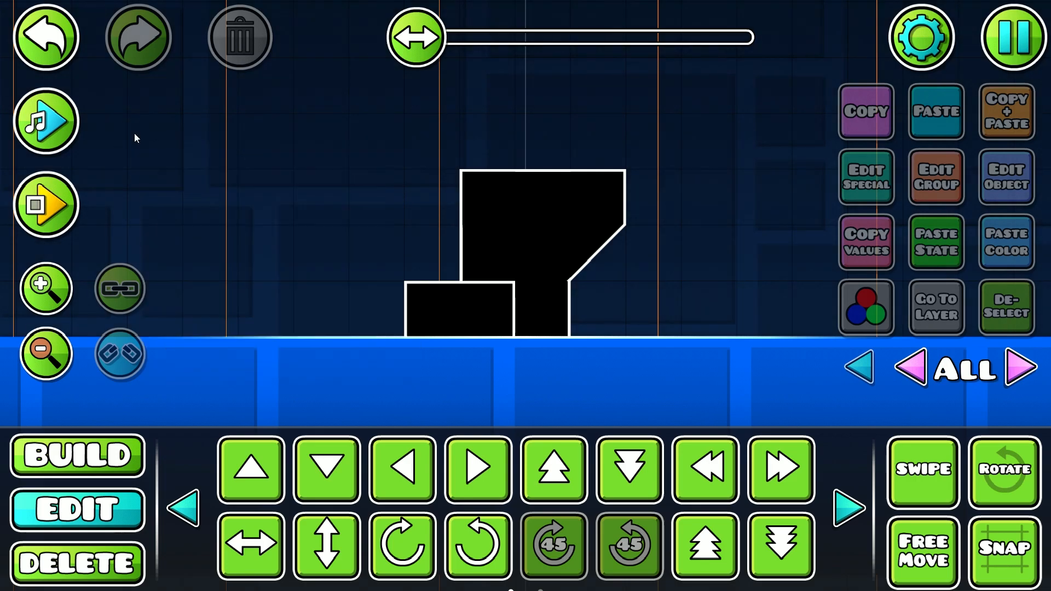
Set both ground colors, G and G2, to black in the level settings
{"action": "left_click", "coordinate": [922, 38]}
{"action": "left_click", "coordinate": [355, 120]}
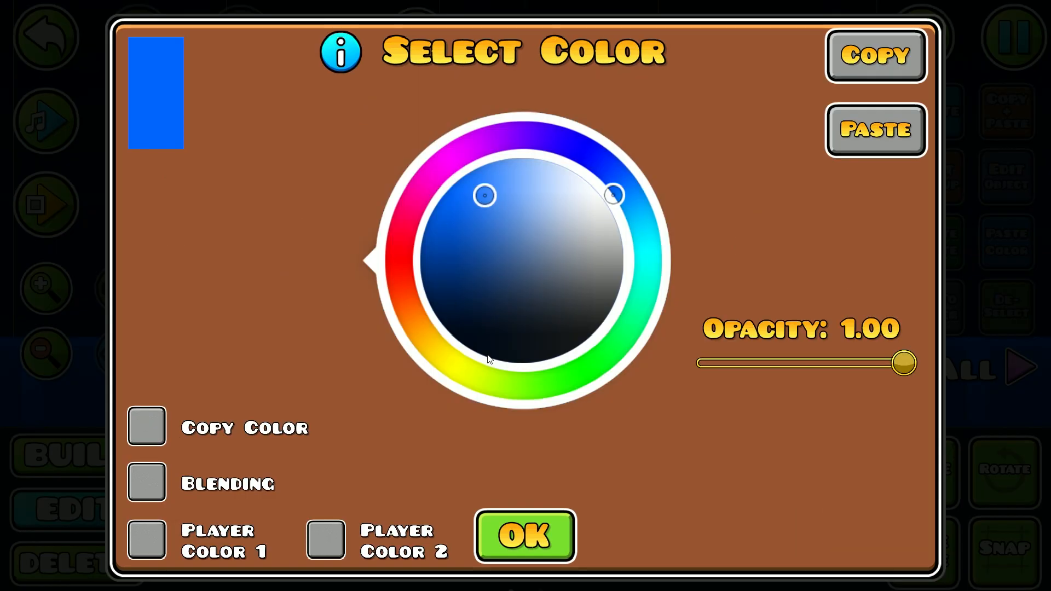
{"action": "left_click", "coordinate": [534, 363]}
{"action": "left_click", "coordinate": [524, 531]}
{"action": "left_click", "coordinate": [450, 118]}
{"action": "left_click", "coordinate": [542, 363]}
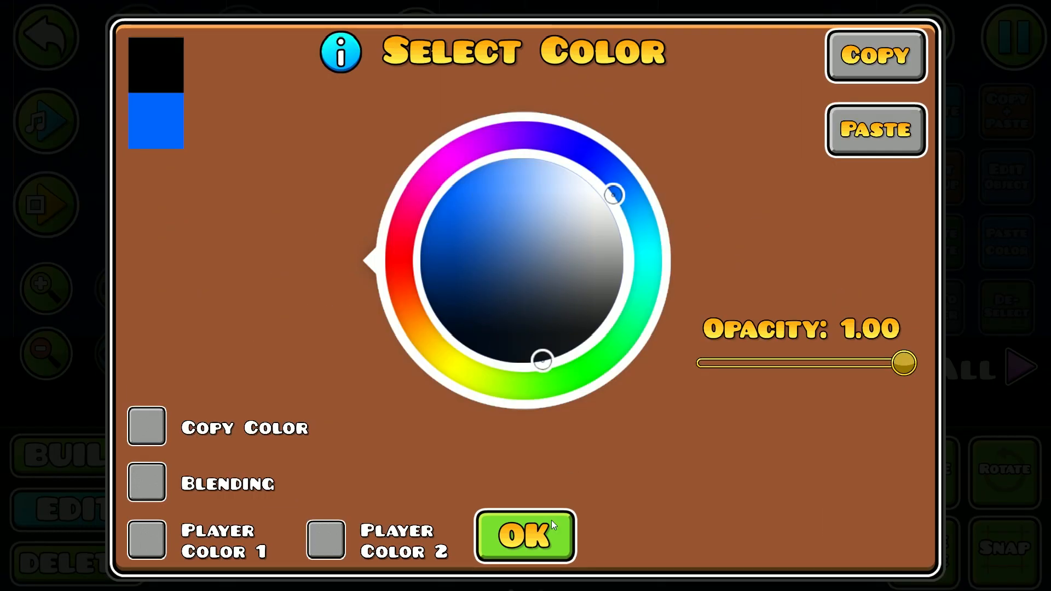
{"action": "left_click", "coordinate": [550, 530]}
{"action": "left_click", "coordinate": [542, 543]}
{"action": "left_click_drag", "start_coordinate": [618, 299], "coordinate": [605, 335]}
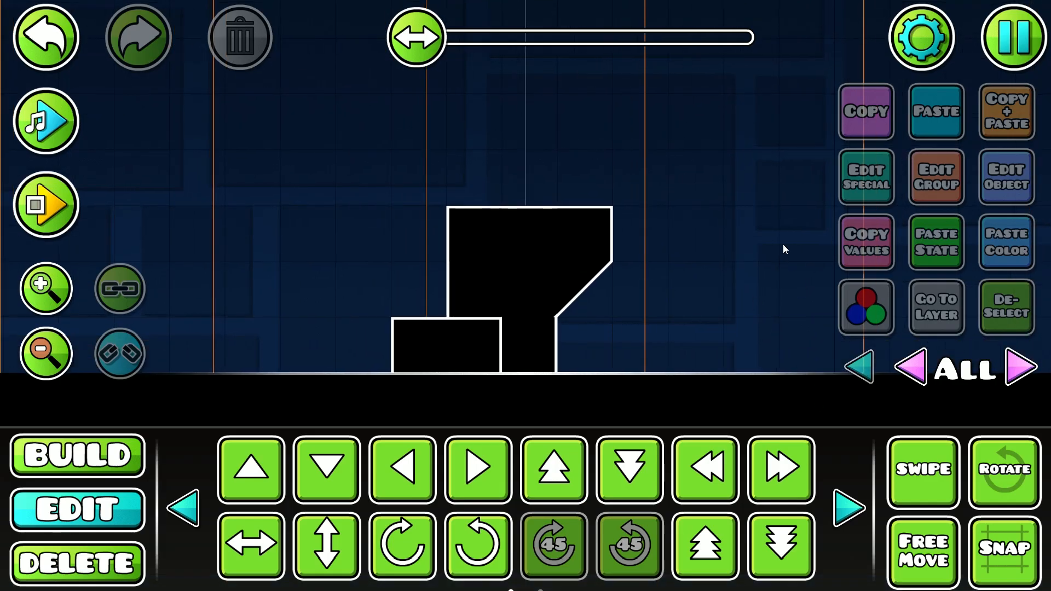
{"action": "left_click_drag", "start_coordinate": [783, 244], "coordinate": [858, 221]}
{"action": "left_click_drag", "start_coordinate": [691, 314], "coordinate": [636, 317]}
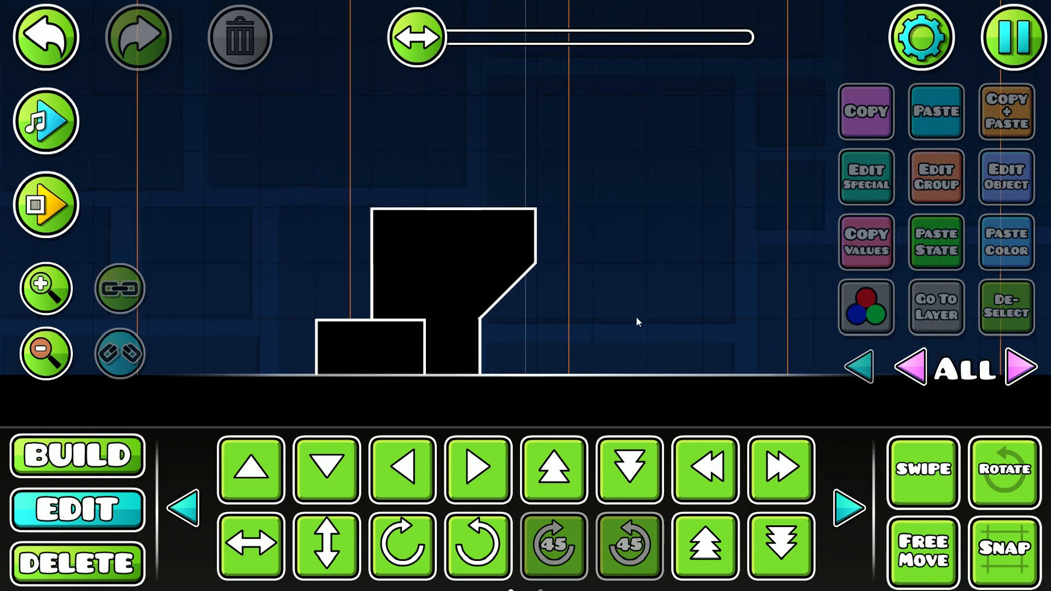
{"action": "left_click_drag", "start_coordinate": [222, 350], "coordinate": [335, 340]}
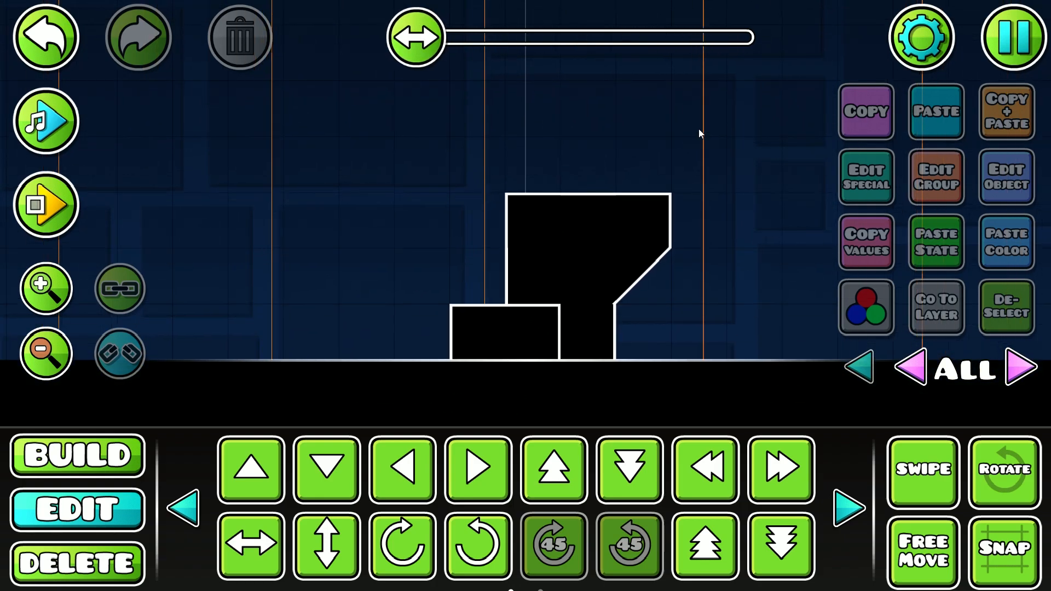
Set custom color 2 to black
{"action": "left_click", "coordinate": [914, 49]}
{"action": "left_click", "coordinate": [761, 117]}
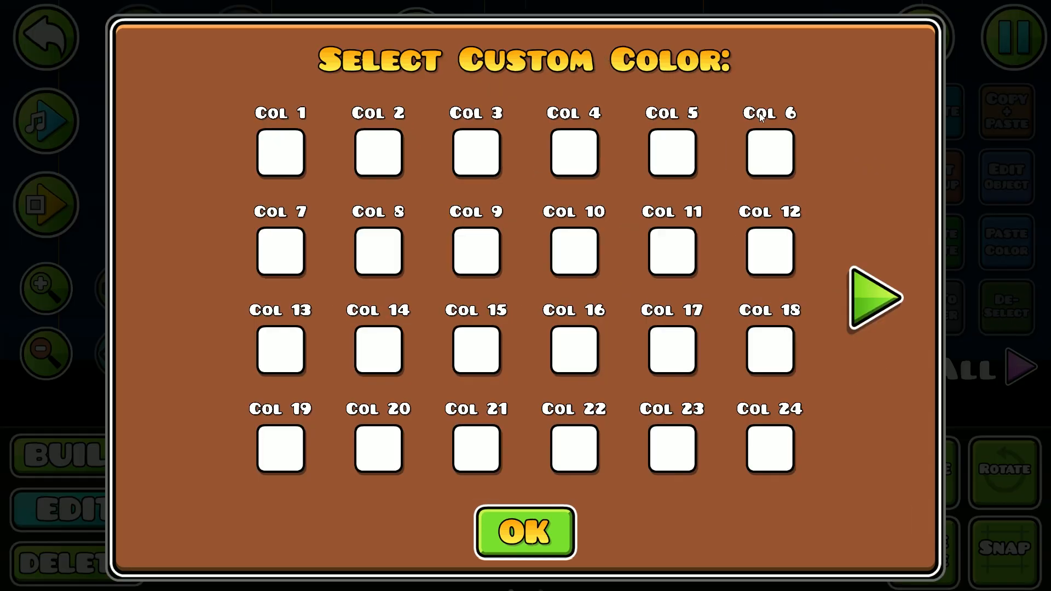
{"action": "left_click", "coordinate": [364, 155]}
{"action": "left_click_drag", "start_coordinate": [535, 288], "coordinate": [524, 367]}
{"action": "left_click", "coordinate": [522, 531]}
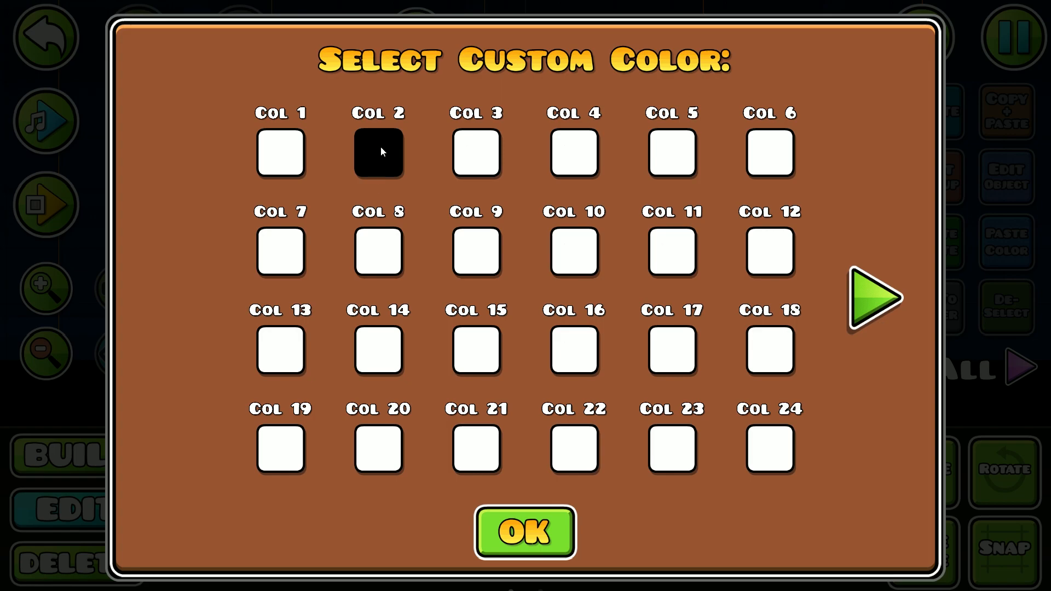
Make custom color 3 copy the BG color with blending enabled
{"action": "left_click", "coordinate": [494, 160]}
{"action": "left_click", "coordinate": [149, 430]}
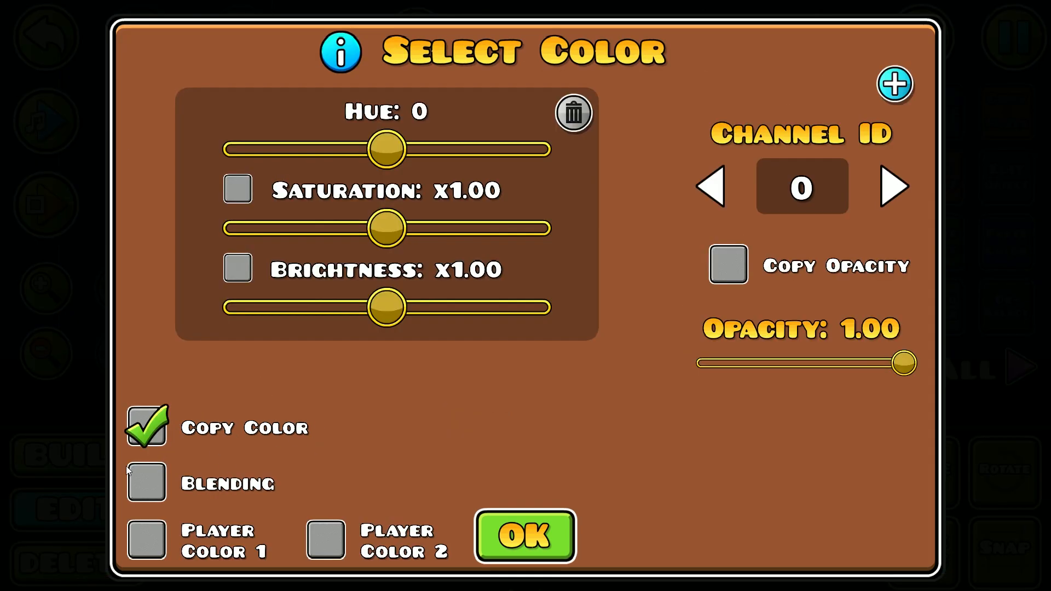
{"action": "left_click", "coordinate": [144, 480]}
{"action": "left_click", "coordinate": [897, 90]}
{"action": "left_click", "coordinate": [346, 268]}
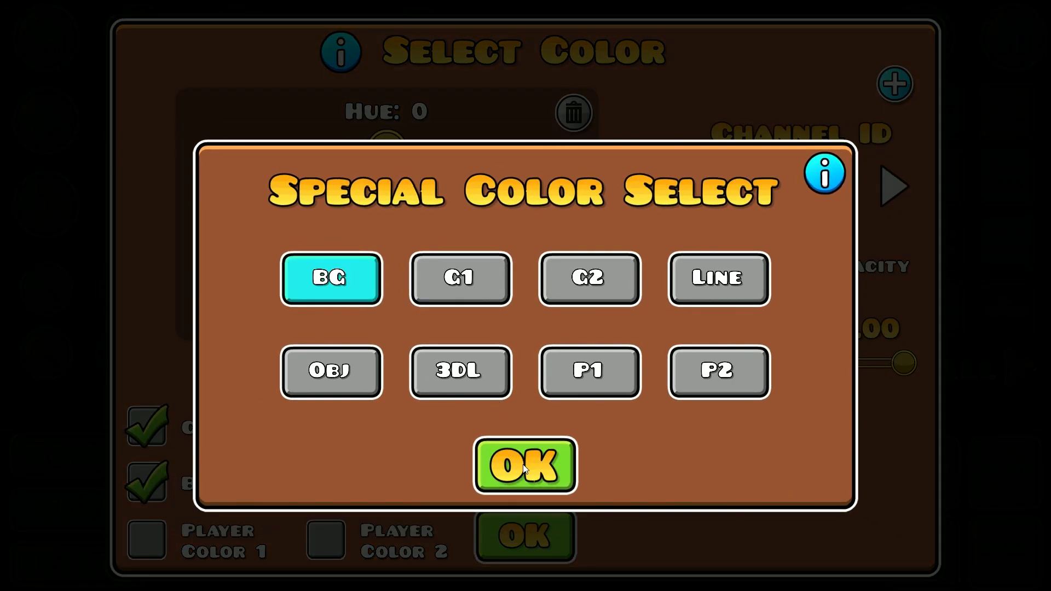
{"action": "left_click", "coordinate": [523, 467]}
{"action": "left_click", "coordinate": [525, 530]}
Set custom color 4 to a dark grey and fine-tune its shade
{"action": "left_click", "coordinate": [577, 159]}
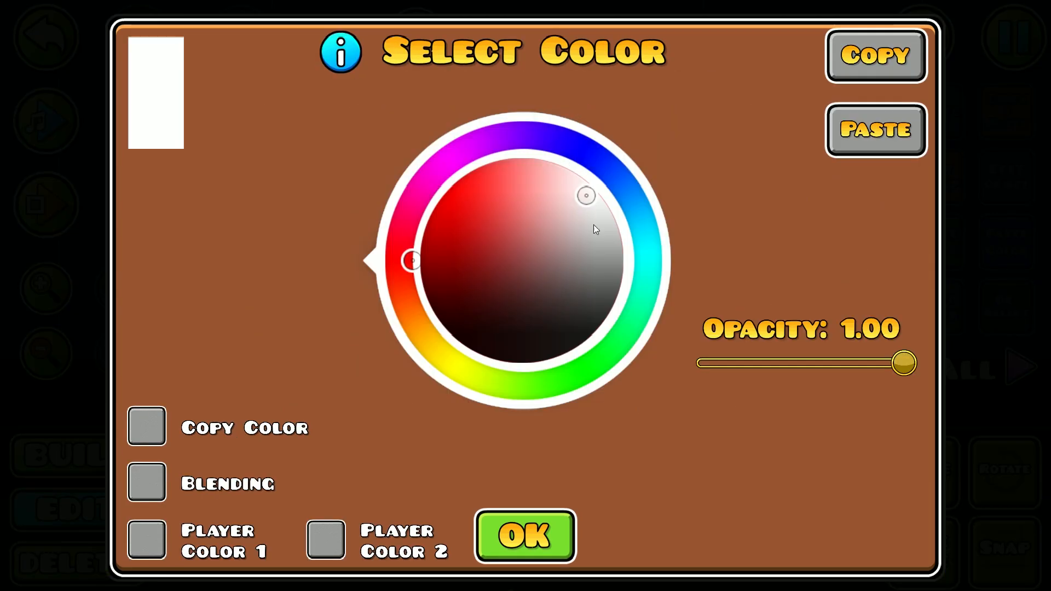
{"action": "left_click_drag", "start_coordinate": [596, 228], "coordinate": [675, 285]}
{"action": "left_click", "coordinate": [541, 514]}
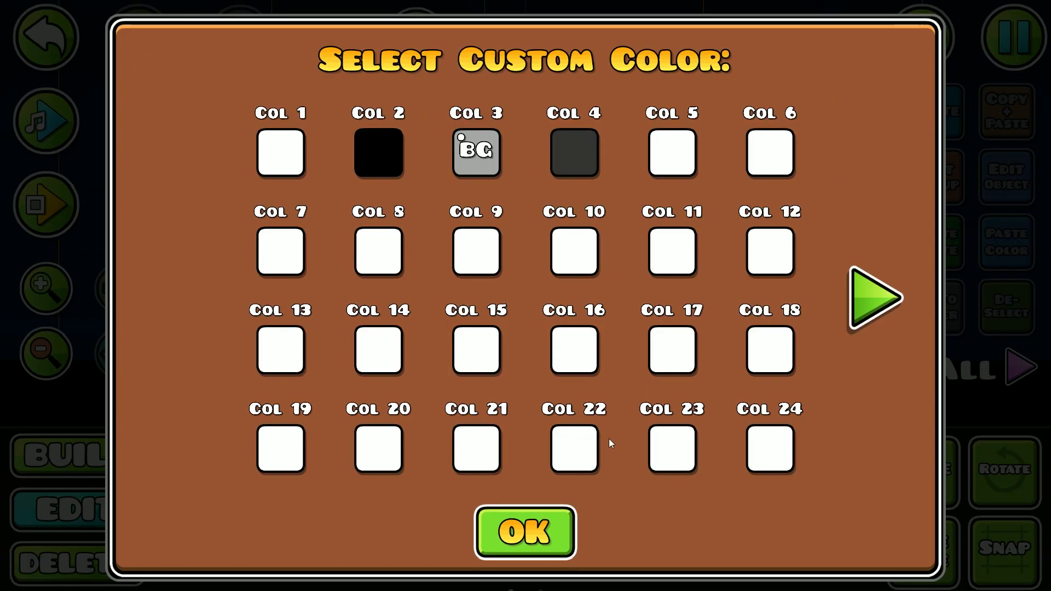
{"action": "left_click", "coordinate": [575, 154]}
{"action": "left_click_drag", "start_coordinate": [585, 275], "coordinate": [638, 274]}
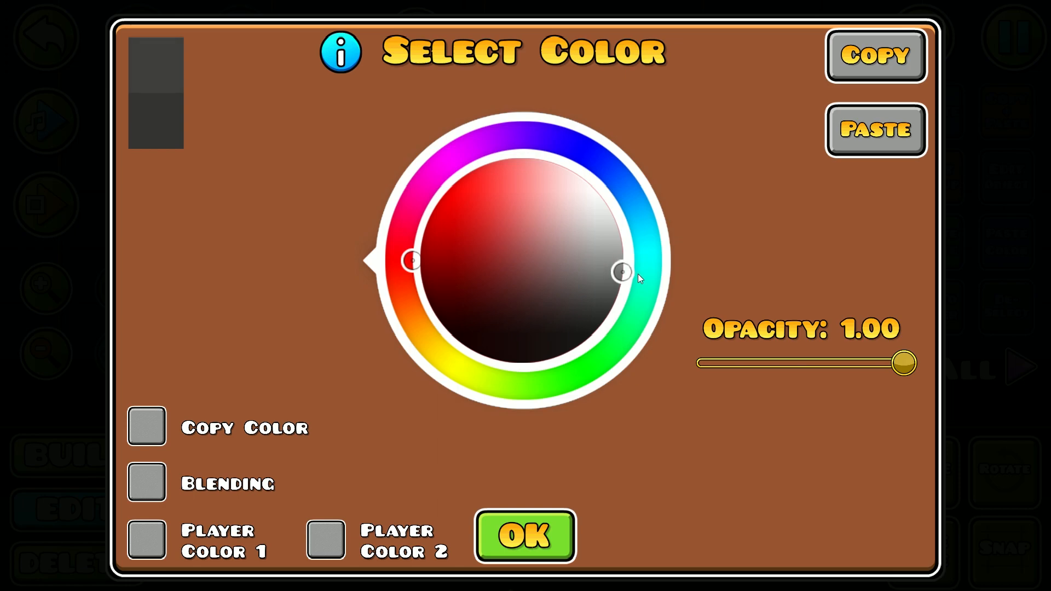
{"action": "left_click", "coordinate": [541, 517]}
Set custom color 5 to black with 0.63 opacity and close the level color settings
{"action": "left_click", "coordinate": [679, 179]}
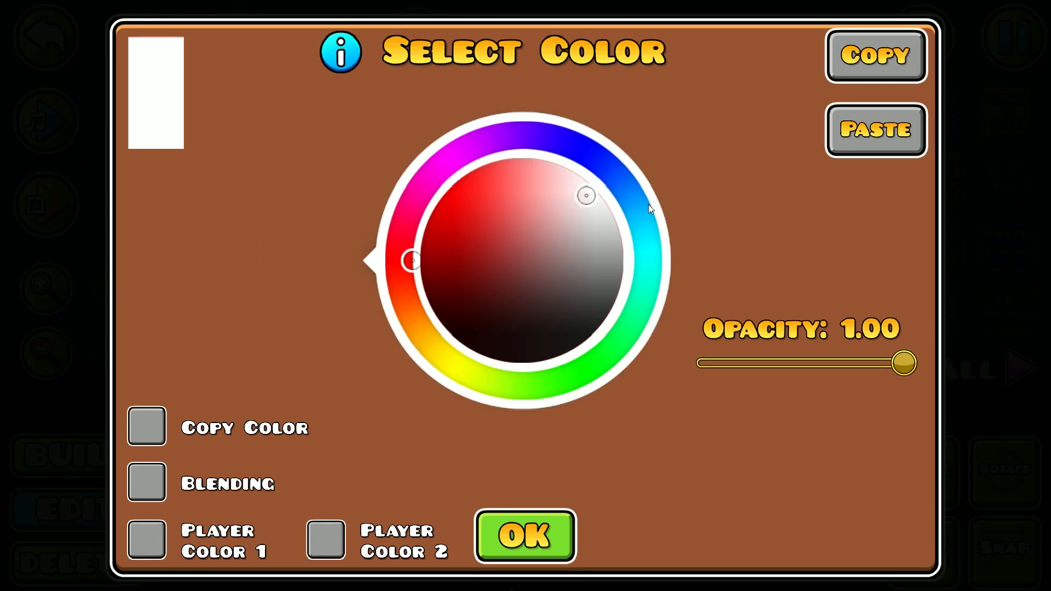
{"action": "left_click", "coordinate": [511, 361]}
{"action": "left_click_drag", "start_coordinate": [898, 364], "coordinate": [824, 366]}
{"action": "left_click", "coordinate": [552, 514]}
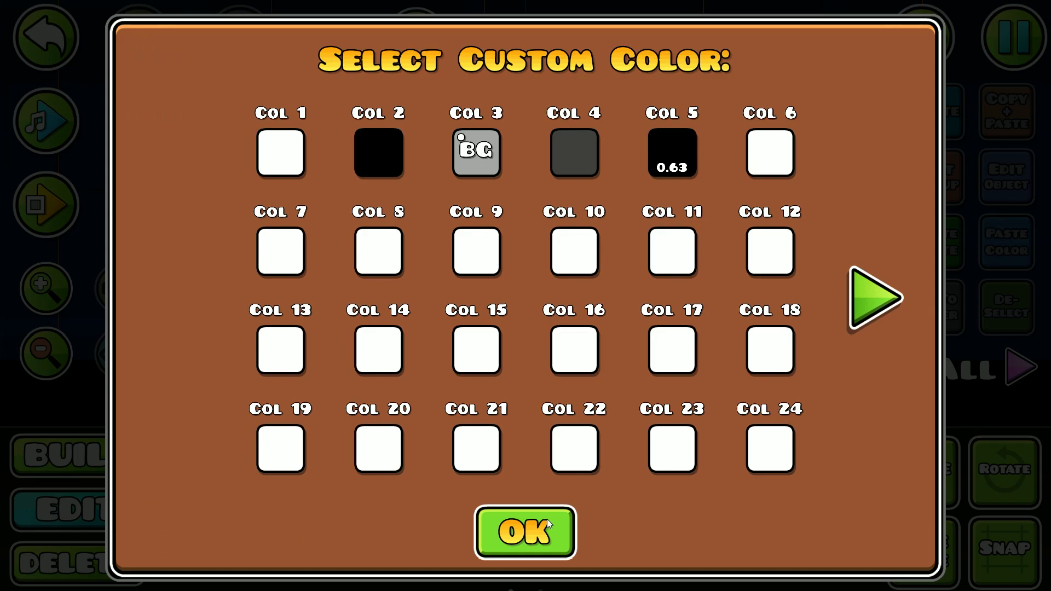
{"action": "left_click", "coordinate": [547, 519]}
{"action": "left_click", "coordinate": [542, 526]}
{"action": "scroll", "coordinate": [695, 296], "scroll_direction": "down", "scroll_amount": 1}
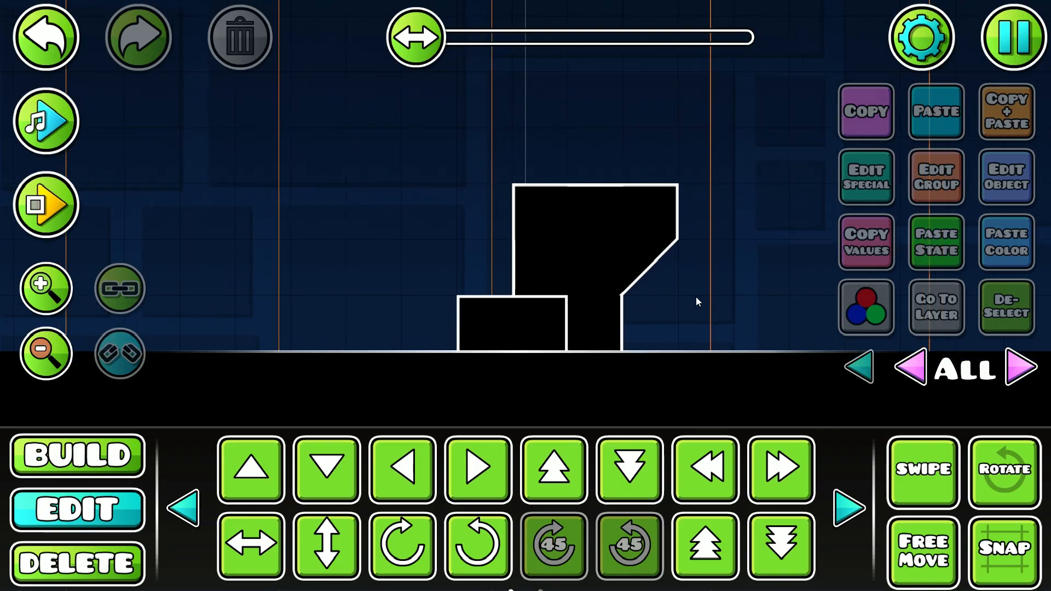
On editor layer 2, place small straight glow pieces along the top and both sides of the lower block
{"action": "left_click", "coordinate": [1021, 366]}
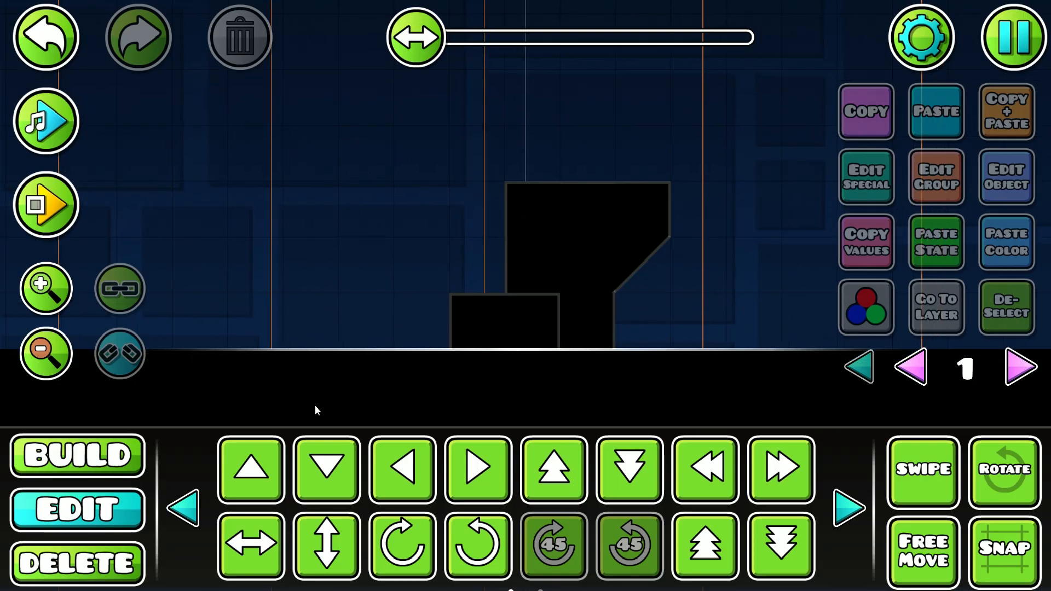
{"action": "left_click", "coordinate": [1014, 362]}
{"action": "left_click", "coordinate": [76, 455]}
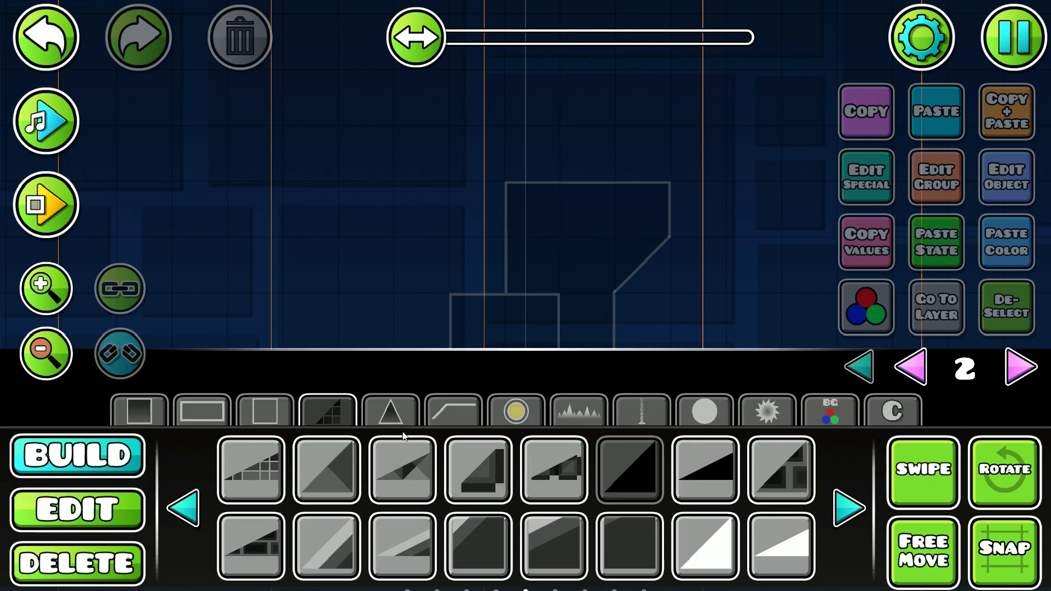
{"action": "left_click", "coordinate": [579, 414]}
{"action": "left_click", "coordinate": [849, 508]}
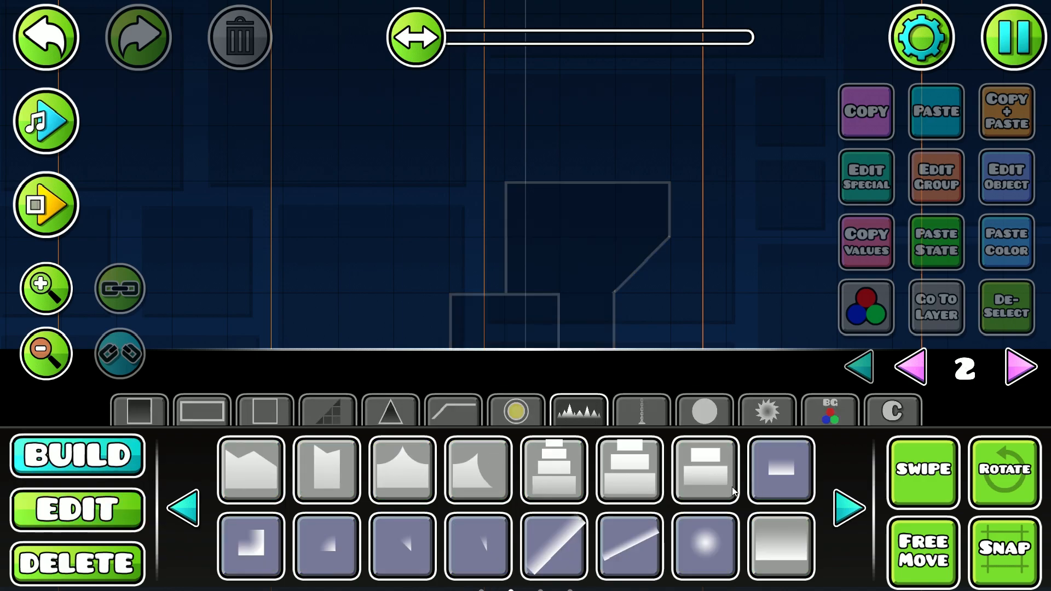
{"action": "left_click", "coordinate": [782, 469]}
{"action": "left_click", "coordinate": [884, 465]}
{"action": "mouse_move", "coordinate": [514, 290]}
{"action": "left_mouse_down"}
{"action": "mouse_move", "coordinate": [498, 280]}
{"action": "mouse_move", "coordinate": [445, 302]}
{"action": "mouse_move", "coordinate": [440, 325]}
{"action": "left_mouse_up"}
{"action": "left_click", "coordinate": [569, 340]}
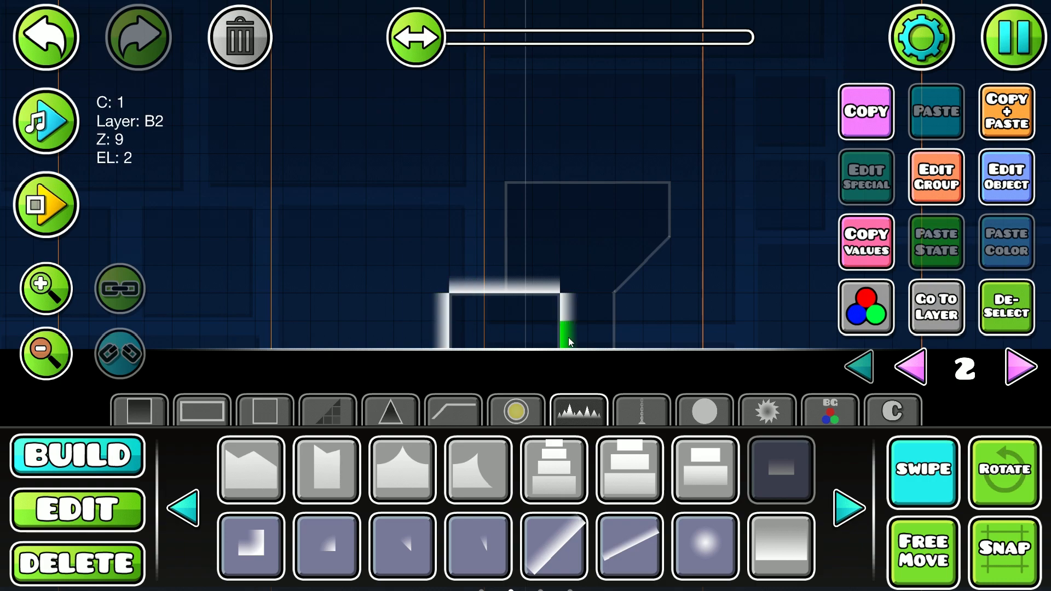
Place small corner glow pieces at both upper corners of the lower block, rotated and shifted to join the straight glow
{"action": "left_click", "coordinate": [347, 521]}
{"action": "left_click", "coordinate": [434, 284]}
{"action": "left_click", "coordinate": [586, 265]}
{"action": "key", "text": "e"}
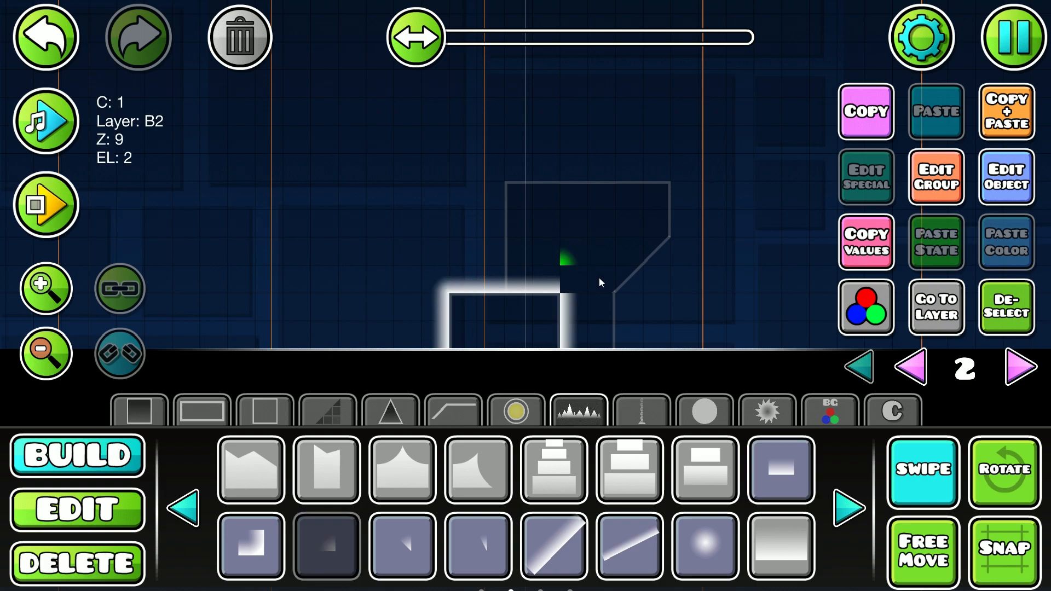
{"action": "key", "text": "s"}
Select all glow pieces around the lower block and assign detail color 5 to them
{"action": "key", "text": "2"}
{"action": "left_click_drag", "start_coordinate": [609, 253], "coordinate": [344, 399]}
{"action": "left_click", "coordinate": [1012, 186]}
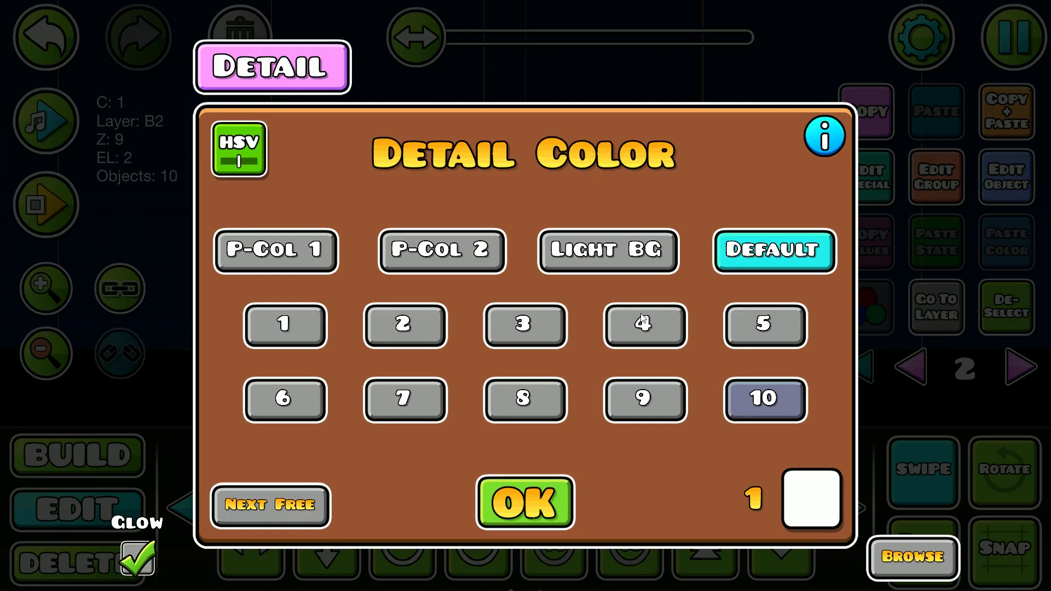
{"action": "left_click", "coordinate": [764, 325]}
{"action": "left_click", "coordinate": [525, 501]}
Set the Z layer of the selected glow pieces to T1 and deselect them
{"action": "left_click", "coordinate": [938, 190]}
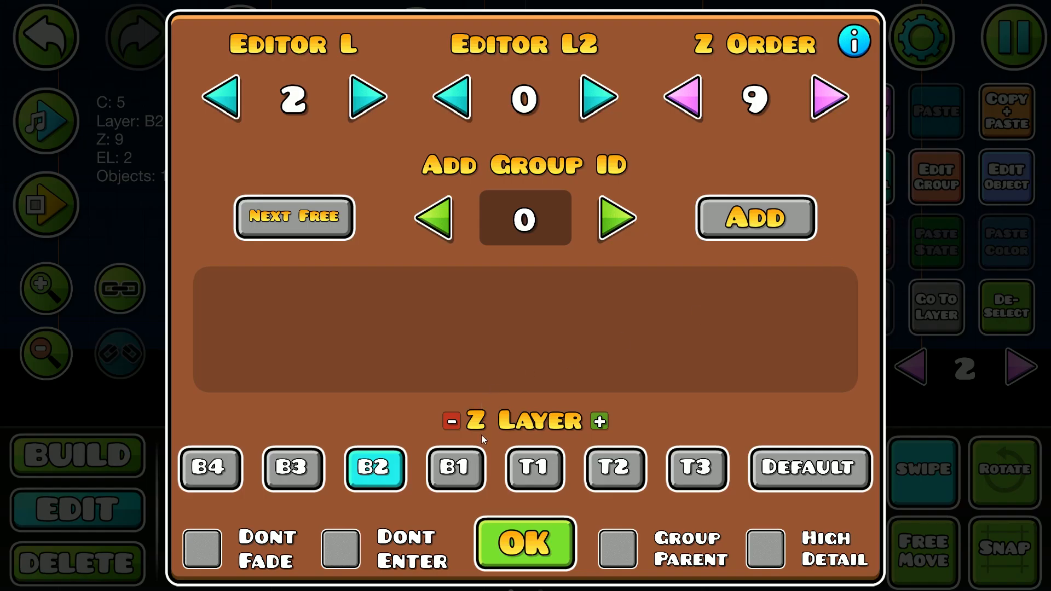
{"action": "left_click", "coordinate": [534, 467]}
{"action": "left_click", "coordinate": [534, 540]}
{"action": "left_click", "coordinate": [997, 328]}
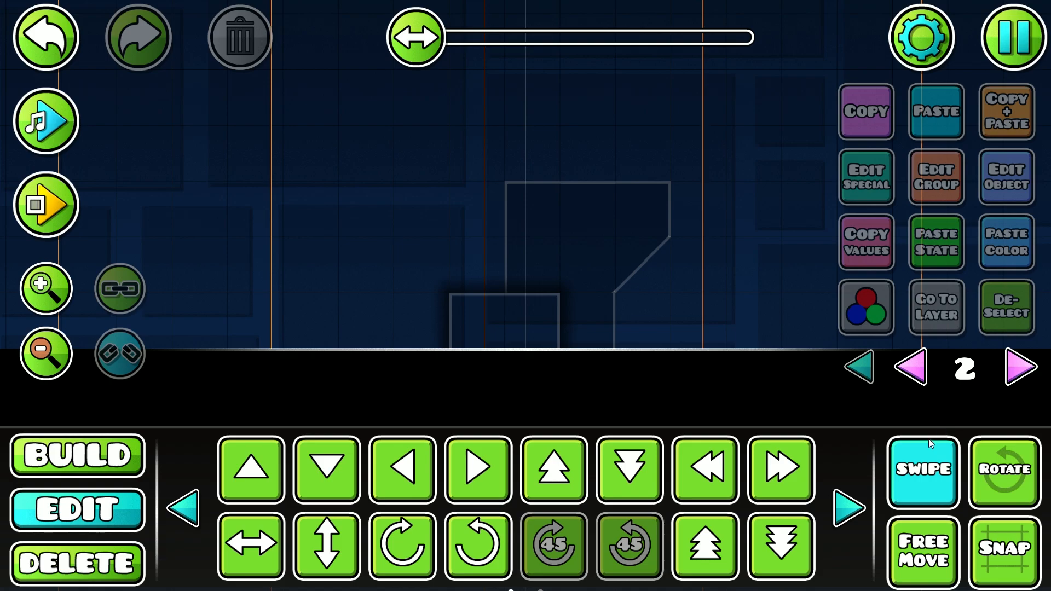
Turn off swipe mode and show all editor layers to examine the shadow around the lower block
{"action": "left_click", "coordinate": [924, 460]}
{"action": "left_click", "coordinate": [859, 365]}
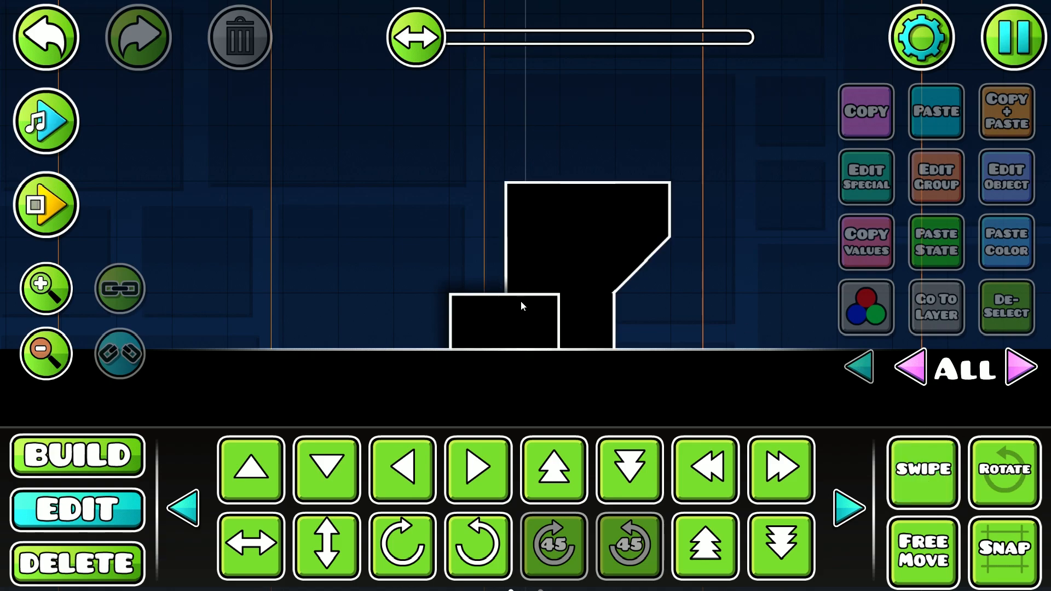
{"action": "left_click", "coordinate": [493, 287]}
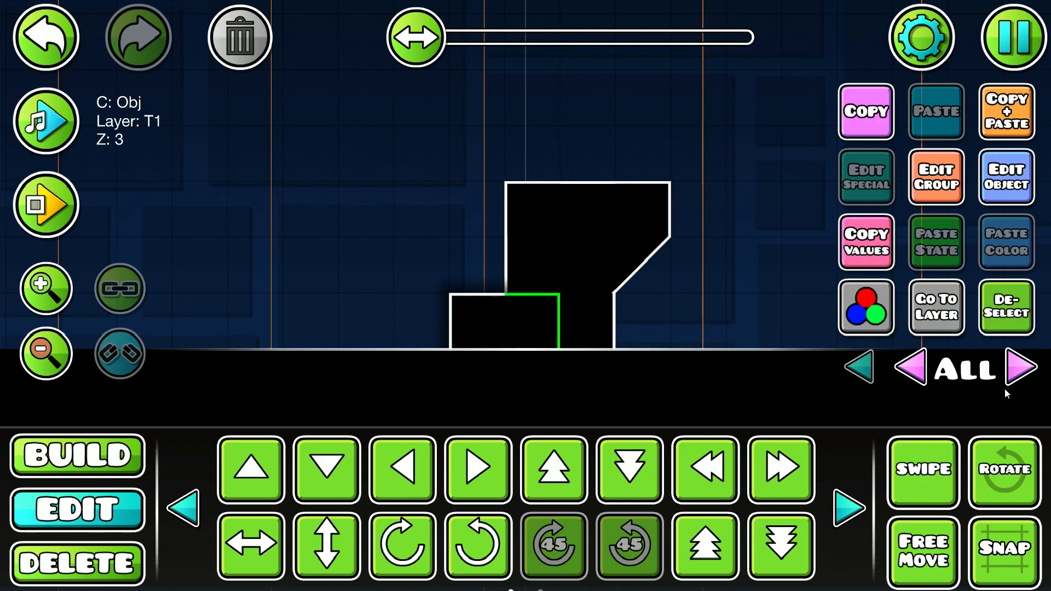
{"action": "left_click", "coordinate": [998, 313]}
{"action": "left_click_drag", "start_coordinate": [684, 297], "coordinate": [682, 308]}
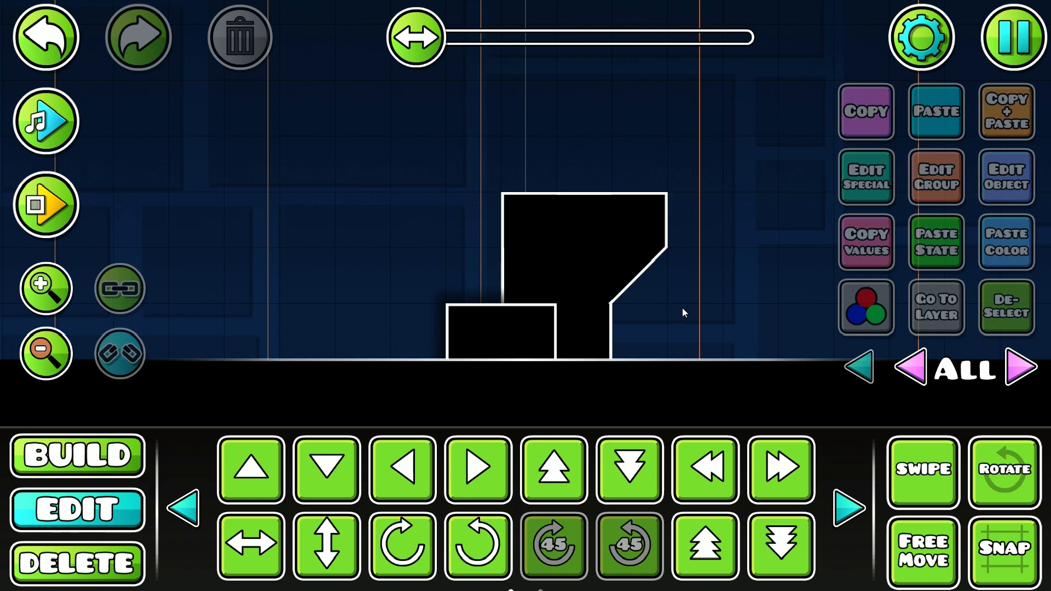
{"action": "left_click", "coordinate": [1029, 363]}
{"action": "left_click", "coordinate": [1029, 363]}
{"action": "left_click", "coordinate": [849, 366]}
On editor layer 3, place a large corner glow piece inside the upper block's top-right corner
{"action": "left_click", "coordinate": [1019, 361]}
{"action": "left_click", "coordinate": [1019, 362]}
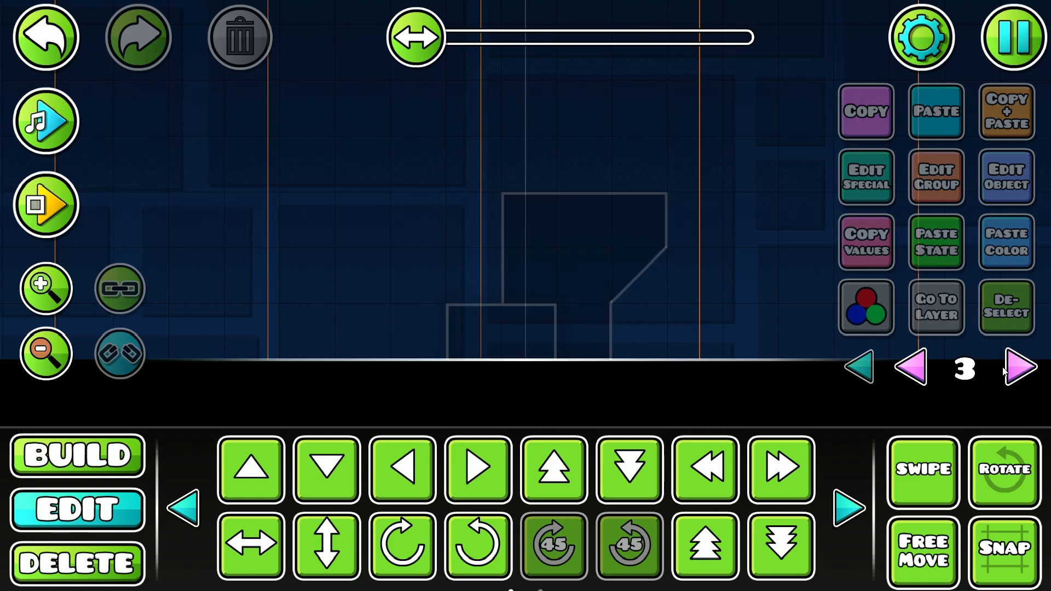
{"action": "left_click", "coordinate": [107, 472]}
{"action": "left_click_drag", "start_coordinate": [524, 298], "coordinate": [556, 292]}
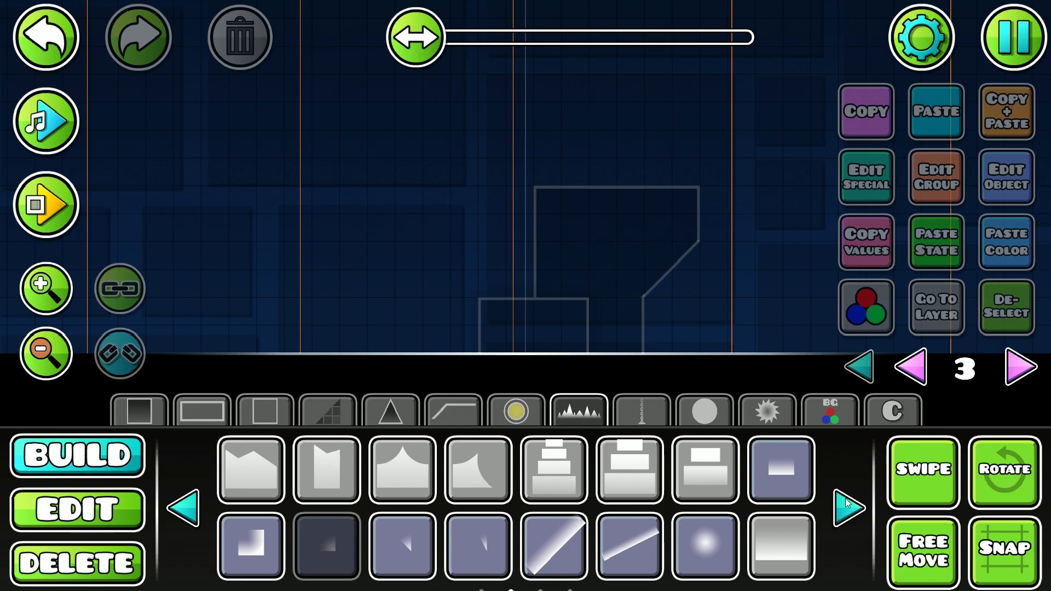
{"action": "left_click", "coordinate": [847, 515]}
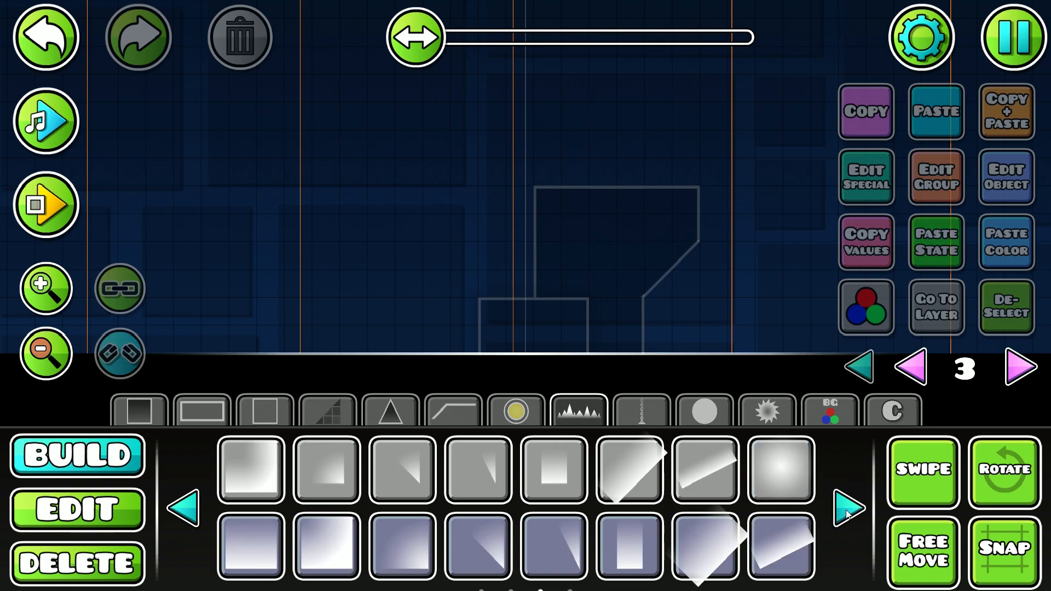
{"action": "left_click", "coordinate": [244, 466]}
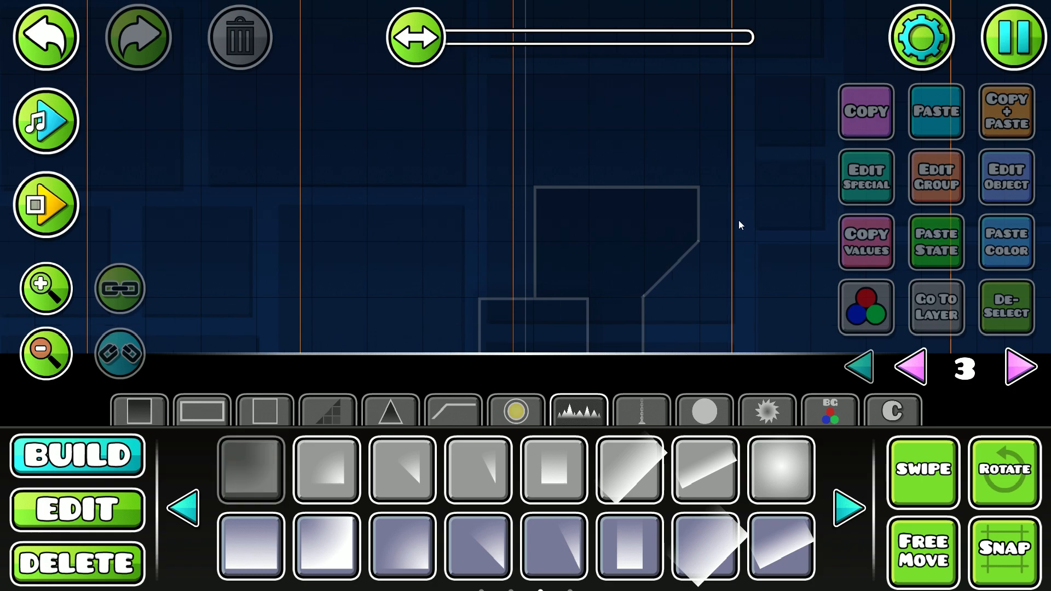
{"action": "left_click", "coordinate": [662, 217]}
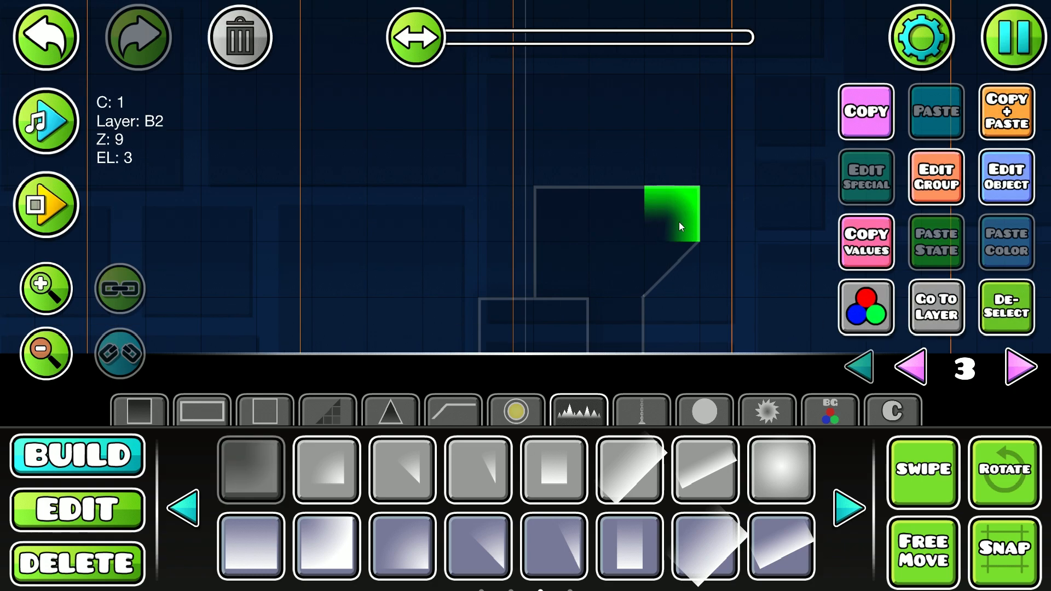
Add an outer corner glow piece and straight glow pieces above and to the right of the upper block's top-right corner
{"action": "left_click", "coordinate": [336, 472]}
{"action": "left_click", "coordinate": [730, 189]}
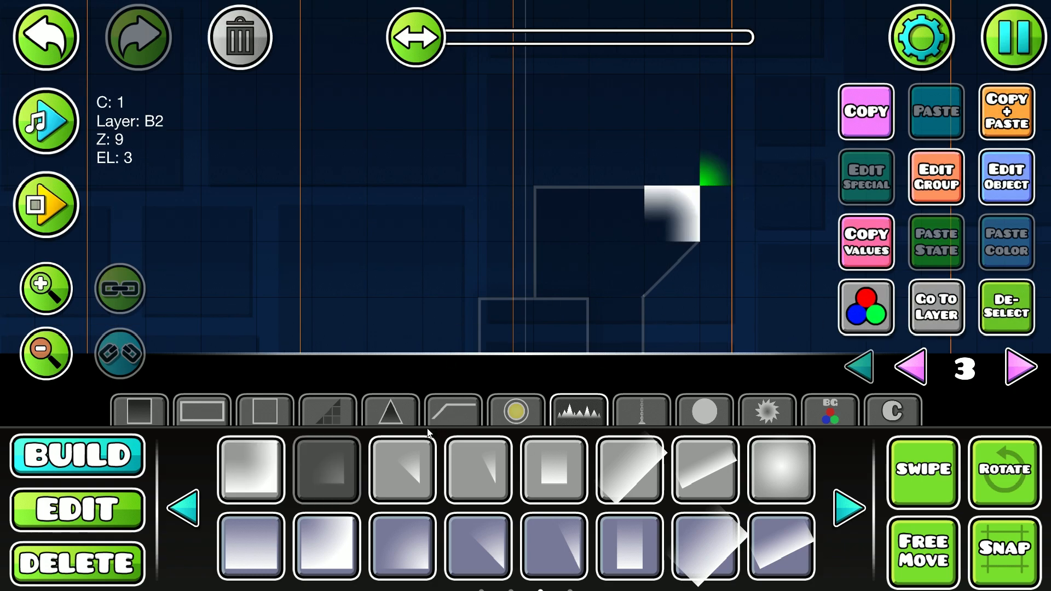
{"action": "left_click", "coordinate": [171, 506]}
{"action": "left_click", "coordinate": [782, 545]}
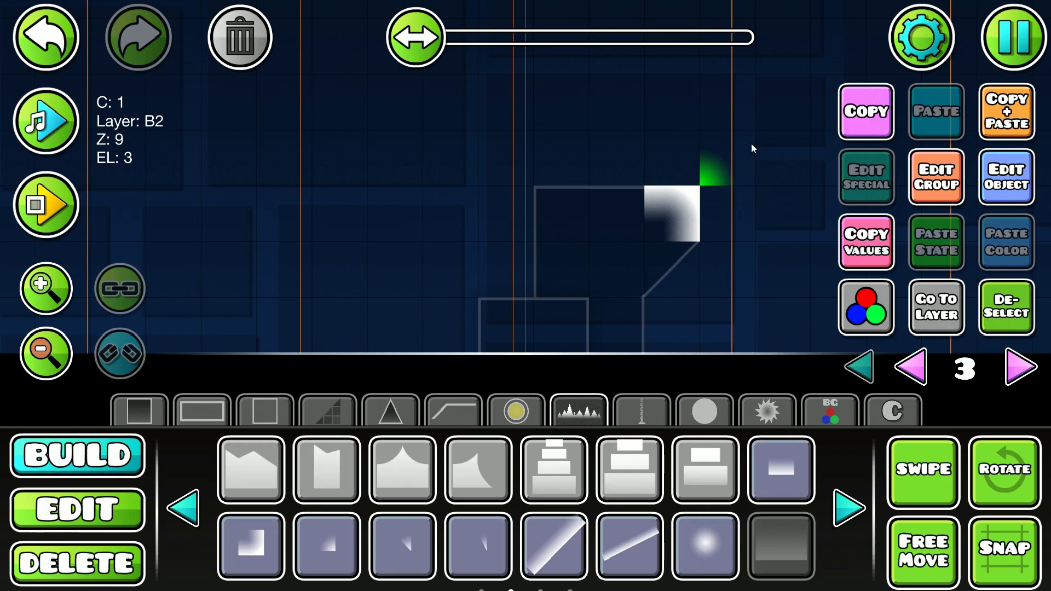
{"action": "left_click", "coordinate": [673, 148]}
{"action": "left_click", "coordinate": [698, 216]}
{"action": "key", "text": "e"}
{"action": "key", "text": "d"}
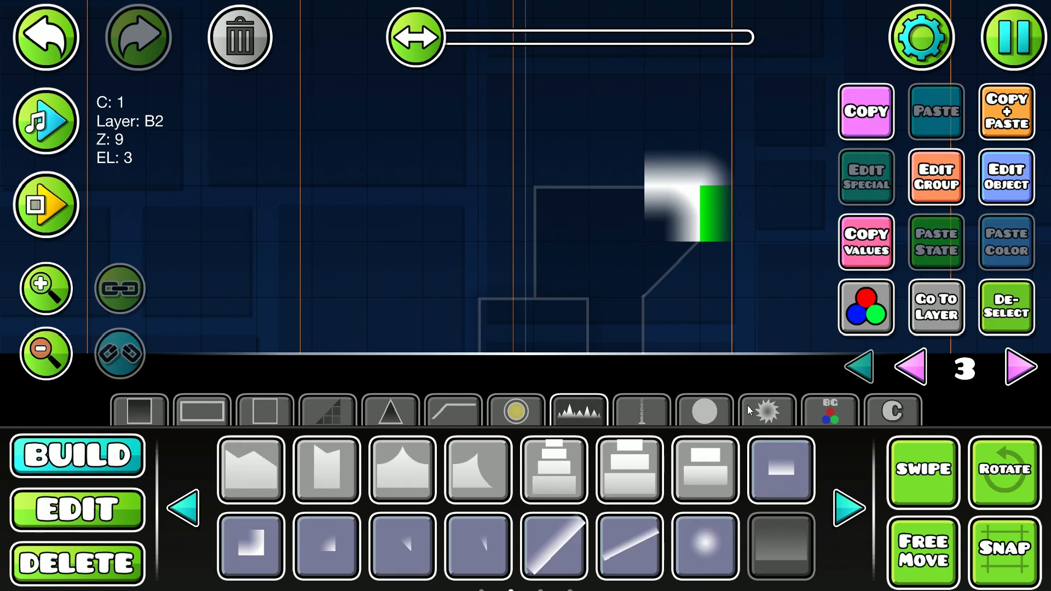
Place triangular glow pieces inside and outside the upper end of the slope, rotated to match the outline
{"action": "left_click", "coordinate": [852, 502]}
{"action": "left_click", "coordinate": [419, 480]}
{"action": "left_click", "coordinate": [669, 286]}
{"action": "key", "text": "q"}
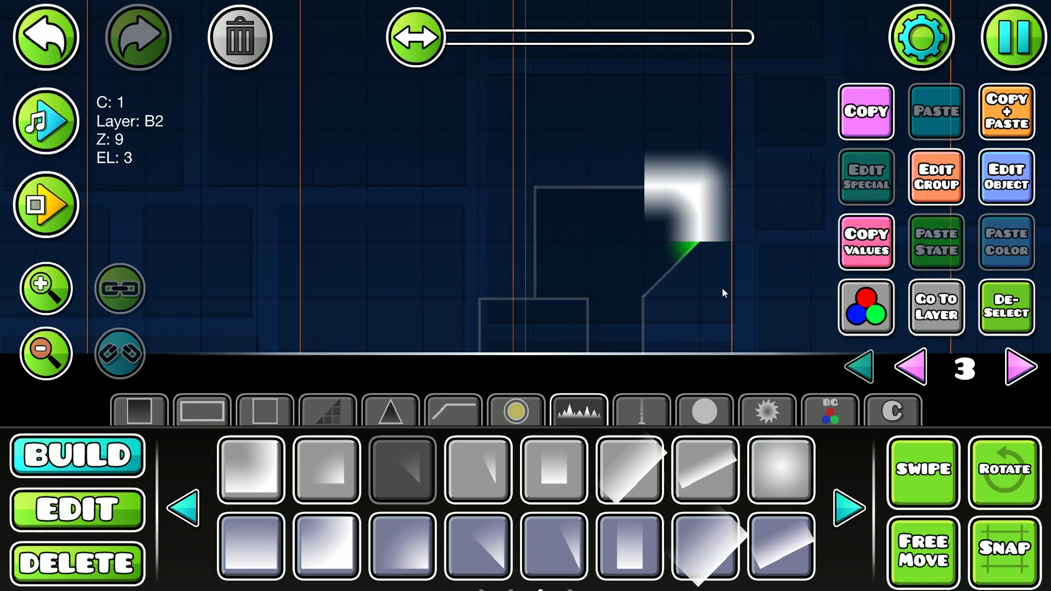
{"action": "left_click", "coordinate": [721, 289]}
{"action": "key", "text": "e"}
{"action": "key", "text": "2"}
{"action": "key", "text": "w"}
{"action": "key", "text": "a"}
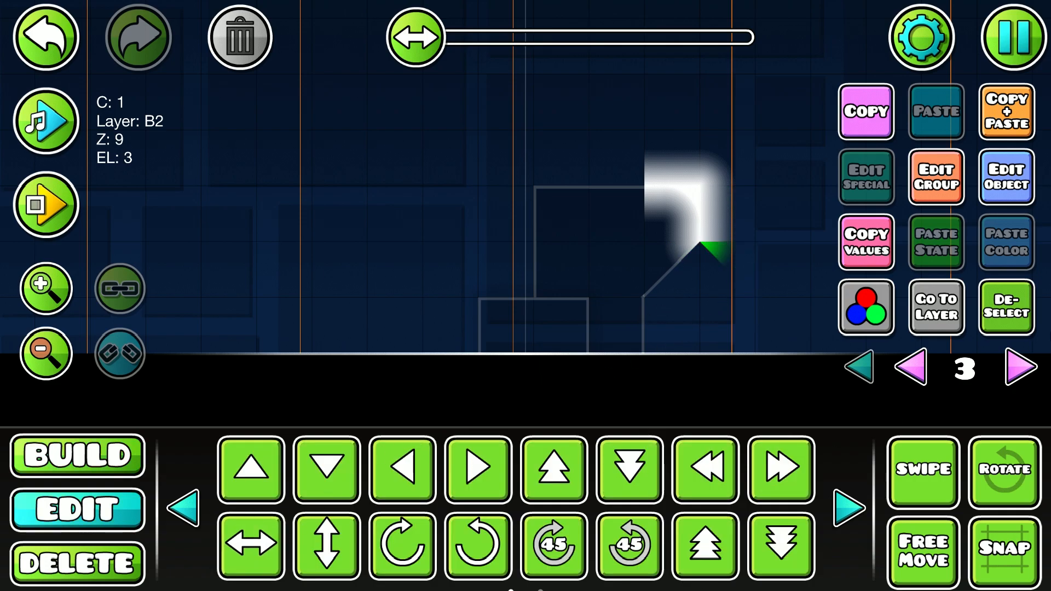
{"action": "left_click", "coordinate": [985, 332]}
Place a diagonal glow piece along the outer side of the slope, rotate it to fit and deselect it
{"action": "key", "text": "1"}
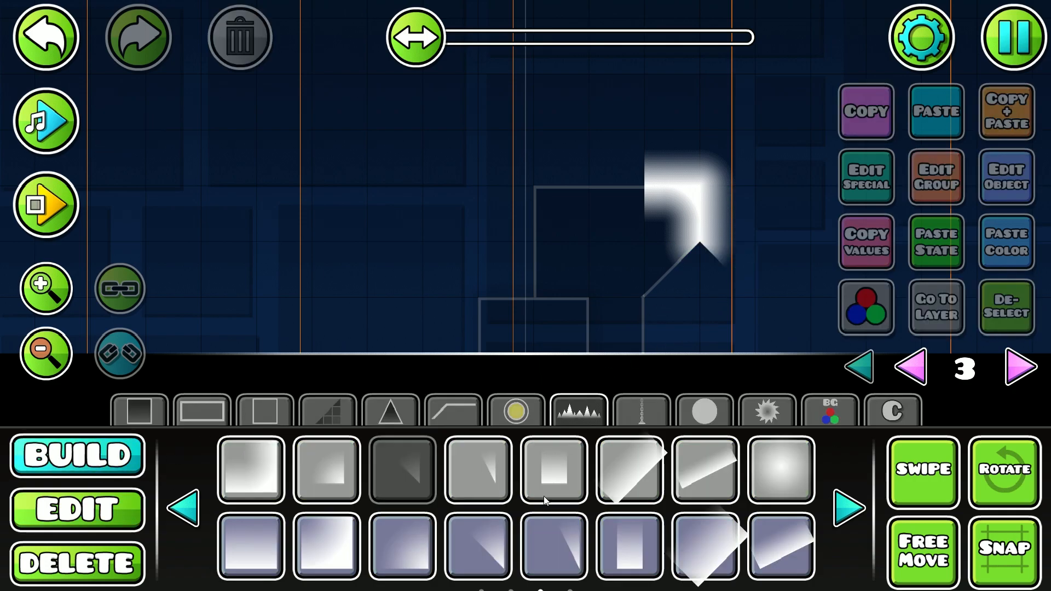
{"action": "left_click", "coordinate": [656, 472]}
{"action": "left_click", "coordinate": [675, 284]}
{"action": "key", "text": "e"}
{"action": "key", "text": "e"}
{"action": "left_click", "coordinate": [1014, 303]}
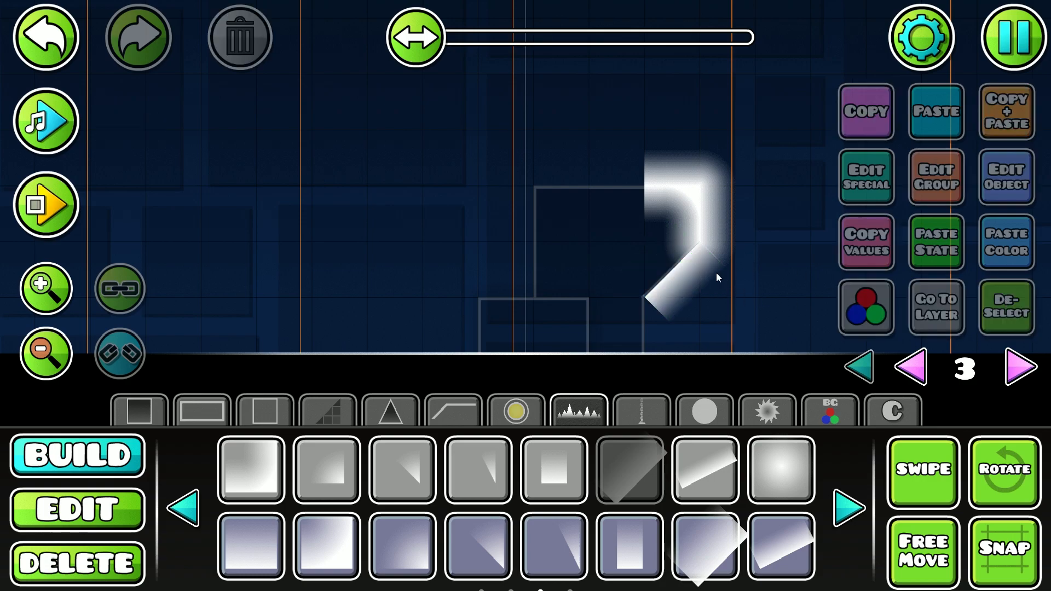
Close the left end of the upper block's top glow with two rotated corner glow pieces, above and below the edge
{"action": "left_click", "coordinate": [340, 463]}
{"action": "left_click", "coordinate": [627, 176]}
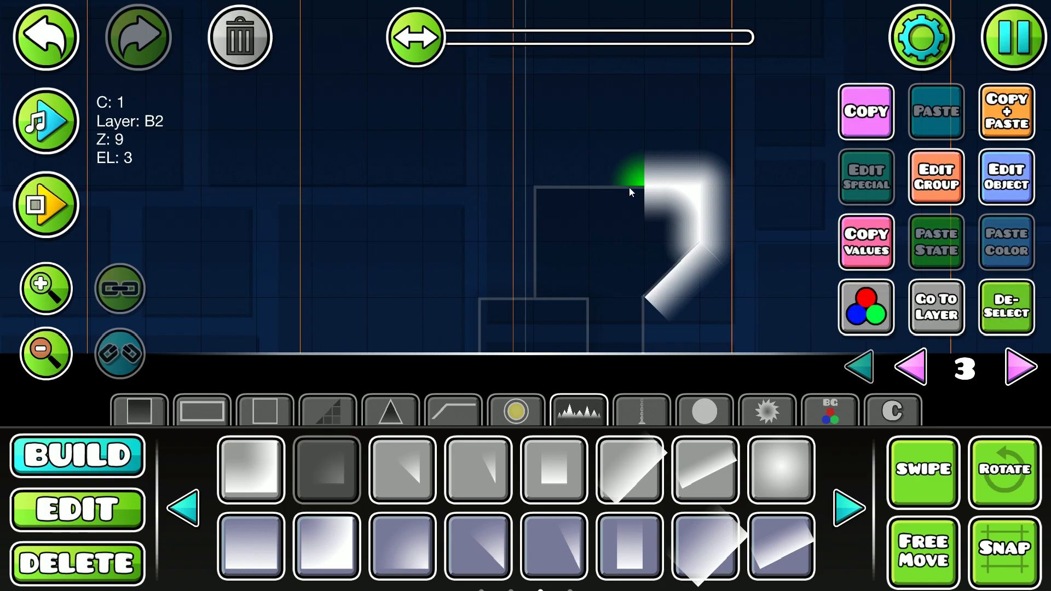
{"action": "left_click", "coordinate": [628, 214]}
{"action": "key", "text": "e"}
{"action": "key", "text": "q"}
{"action": "key", "text": "q"}
{"action": "left_click", "coordinate": [1034, 322]}
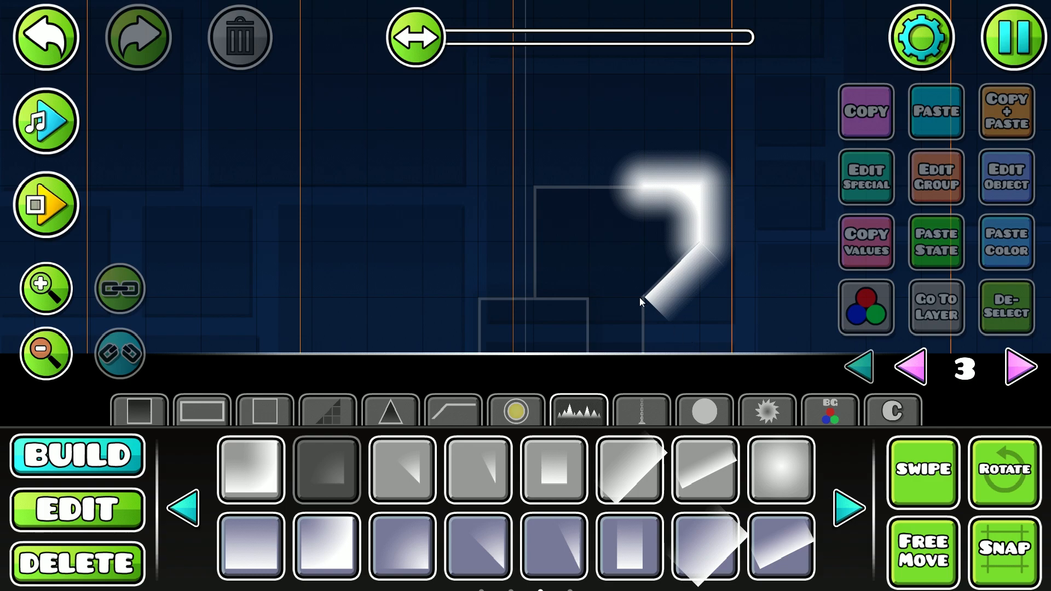
Place a diagonal glow piece along the slope's inner side and a triangular piece in the angle at its upper end
{"action": "left_click", "coordinate": [613, 468]}
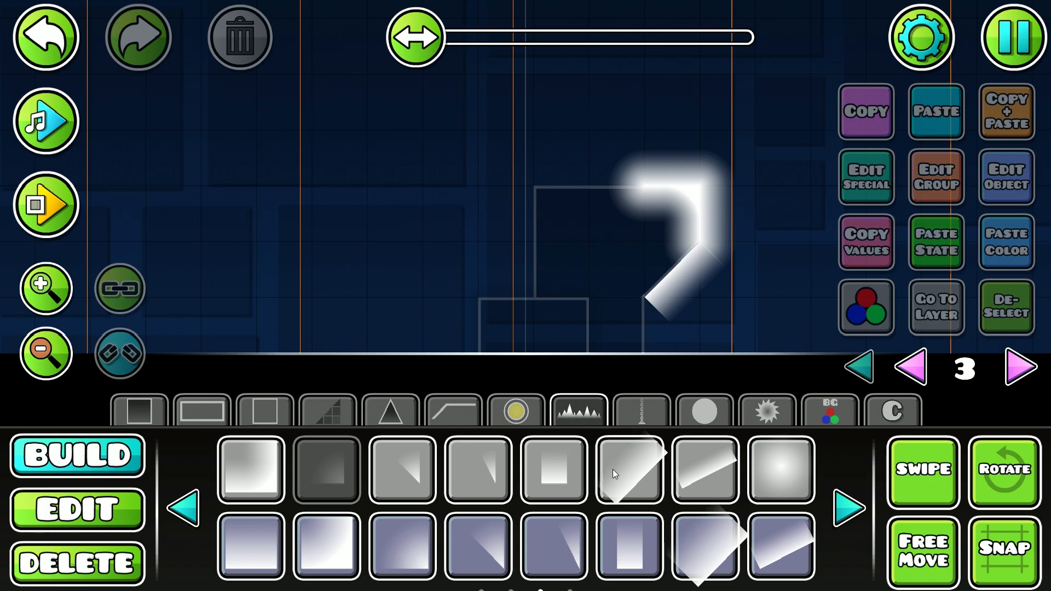
{"action": "left_click", "coordinate": [654, 254]}
{"action": "left_click", "coordinate": [418, 461]}
{"action": "left_click", "coordinate": [682, 225]}
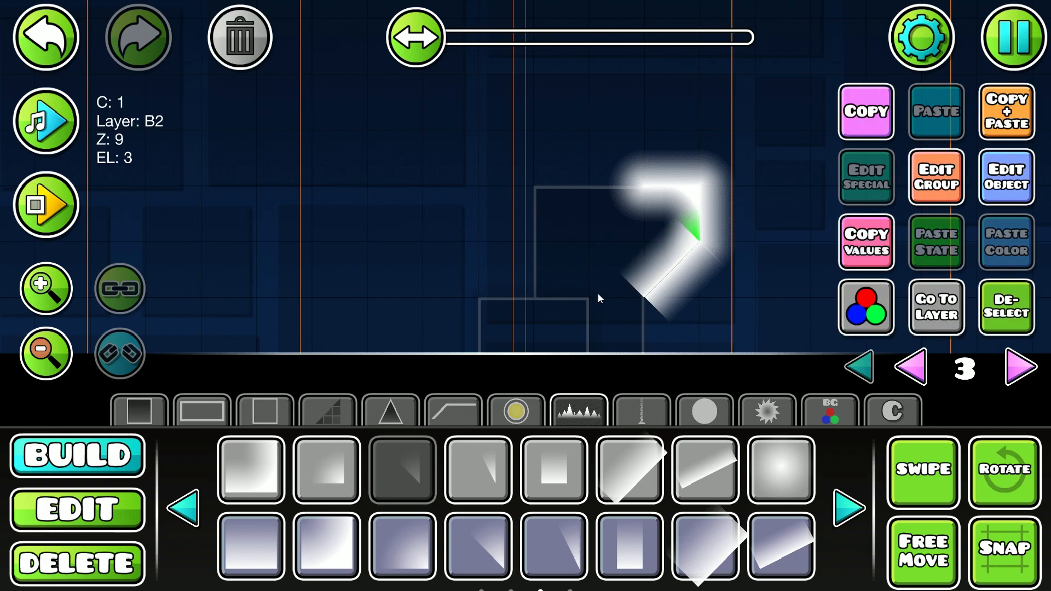
Place triangular glow pieces on both sides of the slope's lower end, rotating and flipping them to fit the outline
{"action": "left_click", "coordinate": [597, 292]}
{"action": "key", "text": "q"}
{"action": "key", "text": "2"}
{"action": "left_click", "coordinate": [343, 567]}
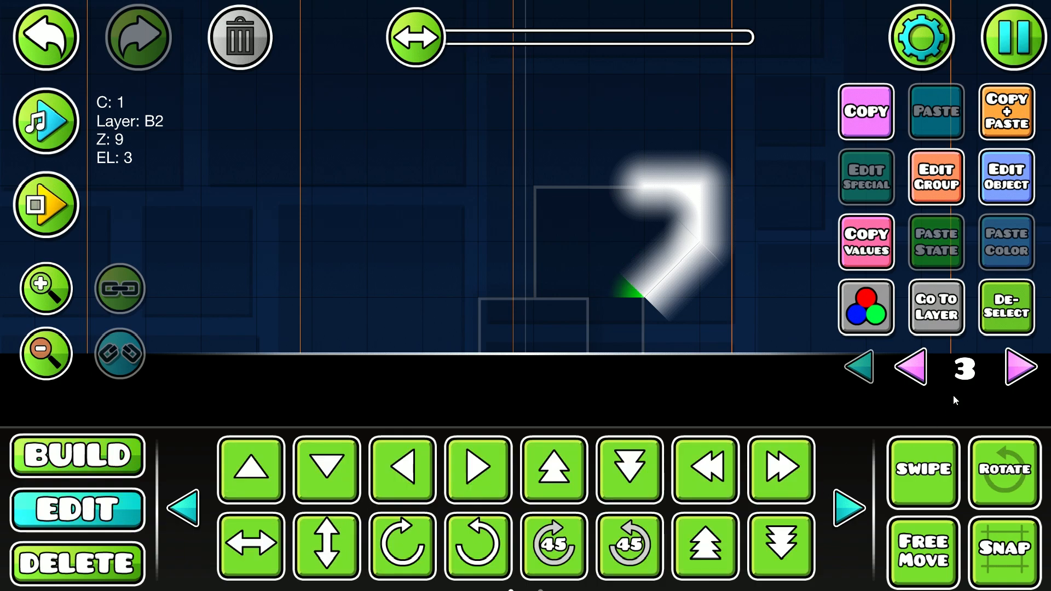
{"action": "left_click", "coordinate": [74, 446]}
{"action": "left_click", "coordinate": [668, 323]}
{"action": "key", "text": "e"}
{"action": "key", "text": "e"}
{"action": "key", "text": "2"}
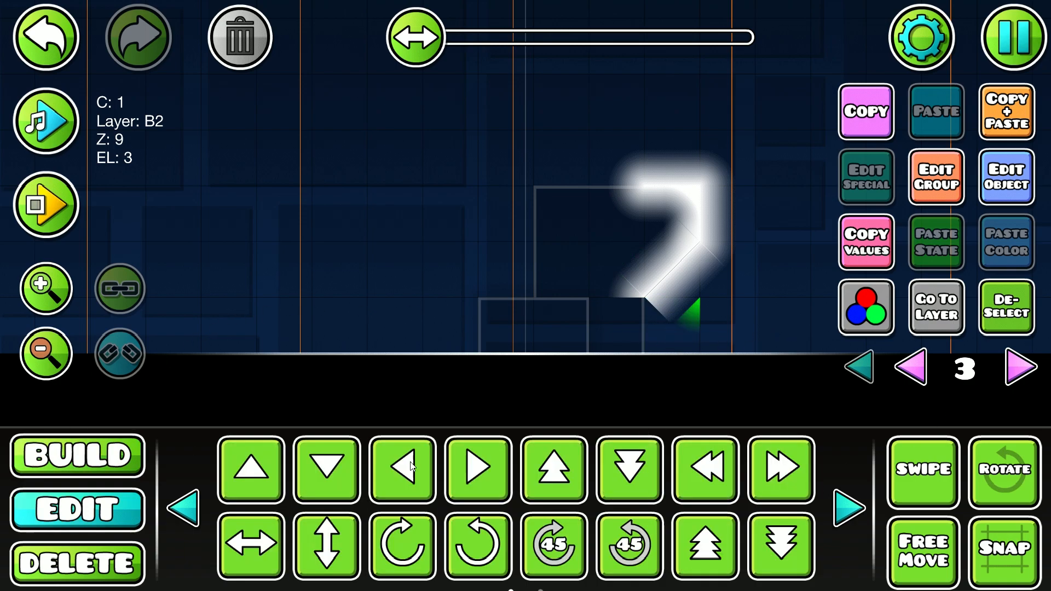
{"action": "left_click", "coordinate": [253, 545]}
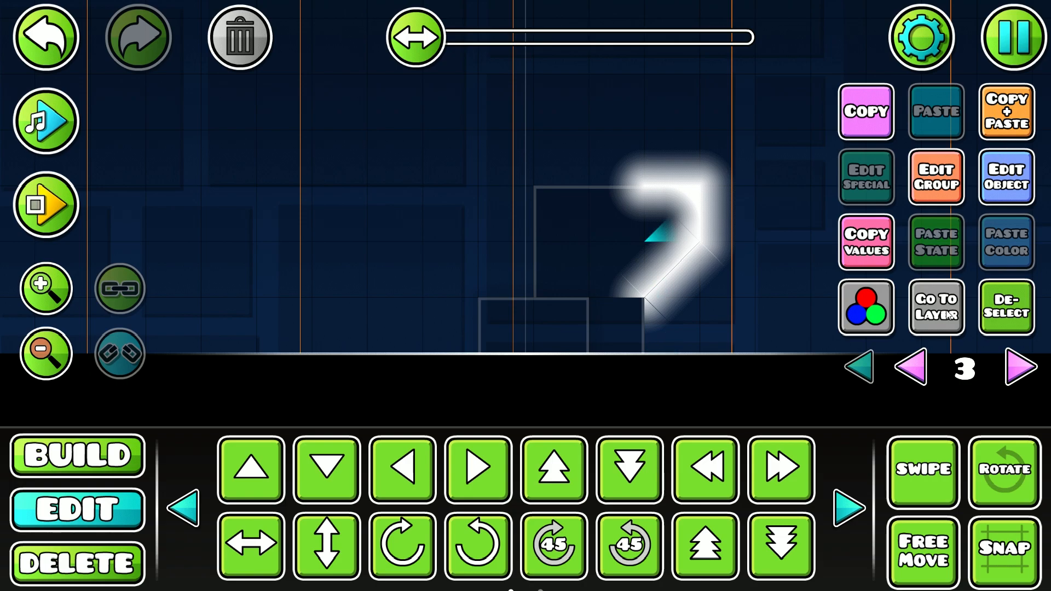
{"action": "left_click", "coordinate": [1006, 307]}
Add straight glow pieces on both sides of the vertical edge below the slope, down to the ground
{"action": "left_click", "coordinate": [77, 454]}
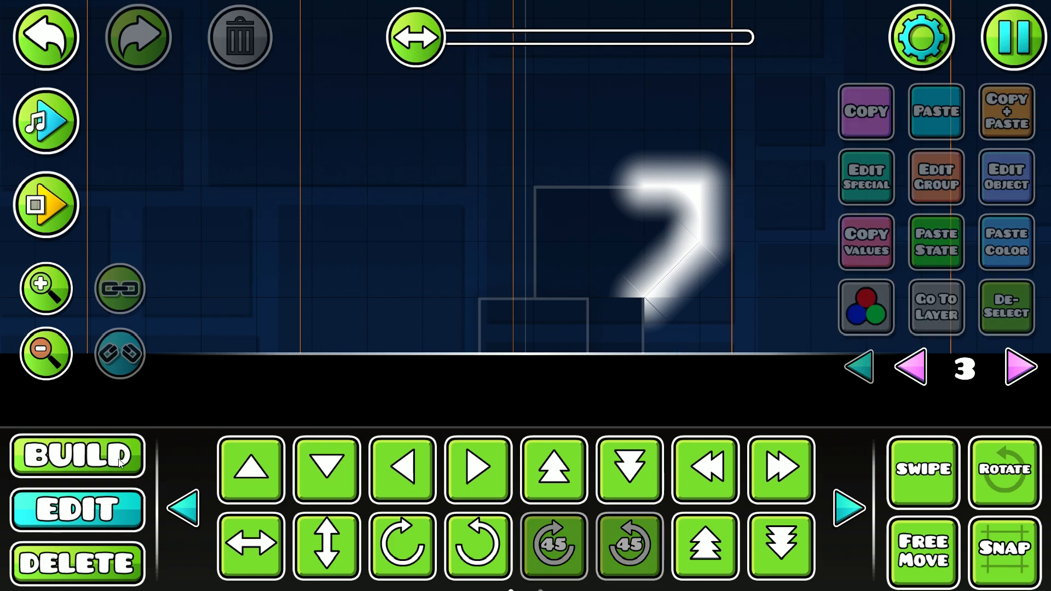
{"action": "left_click", "coordinate": [185, 510]}
{"action": "left_click", "coordinate": [781, 546]}
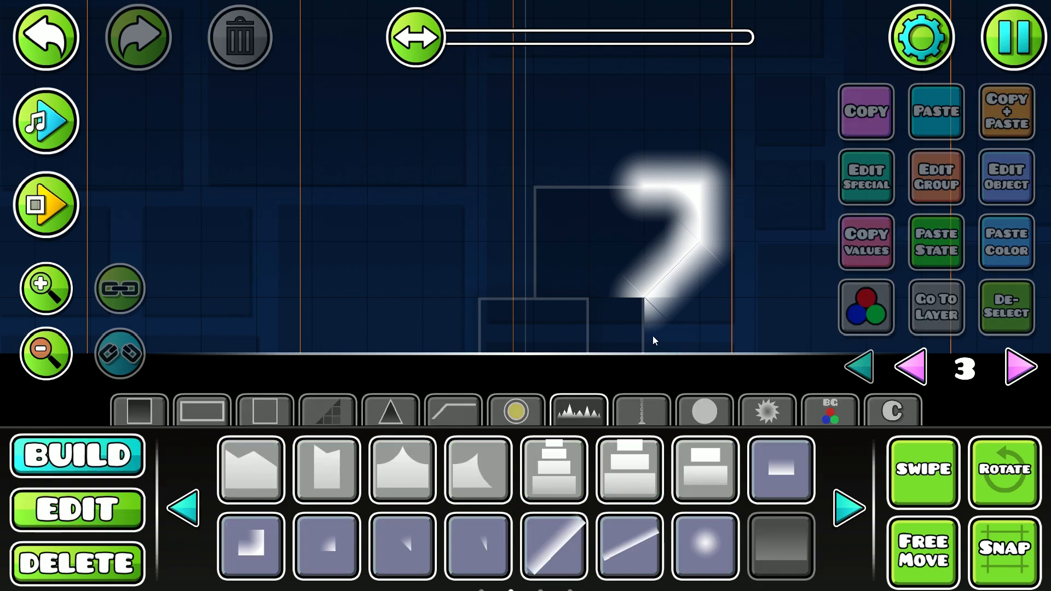
{"action": "left_click", "coordinate": [655, 334]}
{"action": "key", "text": "Delete"}
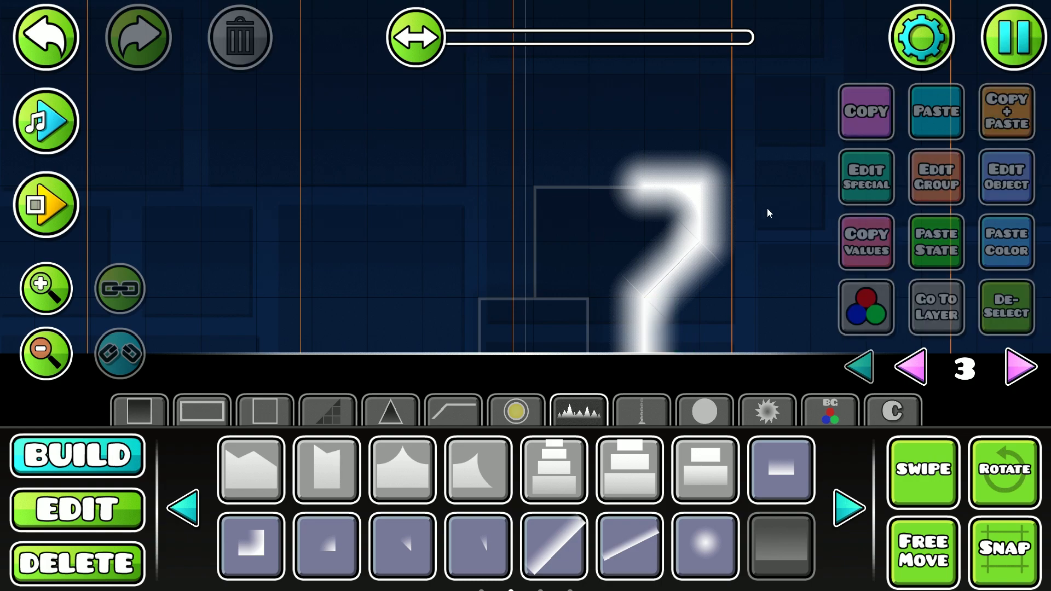
Select all glow pieces on editor layer 3 with swipe and set their Z layer to T2
{"action": "left_click", "coordinate": [927, 472]}
{"action": "key", "text": "2"}
{"action": "left_click_drag", "start_coordinate": [777, 128], "coordinate": [456, 537]}
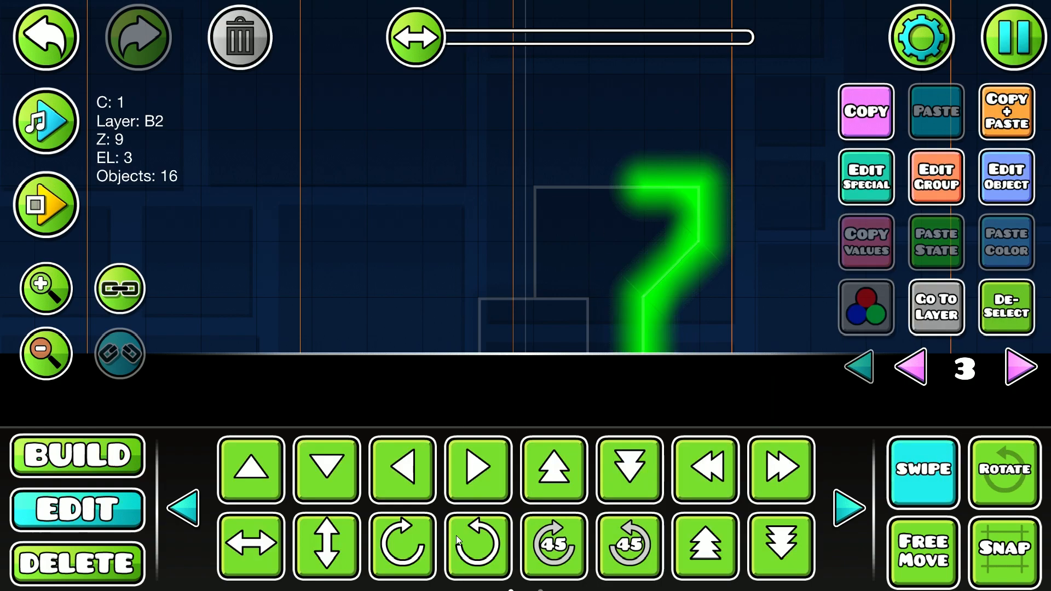
{"action": "left_click", "coordinate": [932, 170]}
{"action": "left_click", "coordinate": [613, 468]}
{"action": "left_click", "coordinate": [525, 544]}
Set the selected glow pieces' detail color to channel 3 and raise their HSV brightness to x1.50
{"action": "left_click", "coordinate": [1006, 176]}
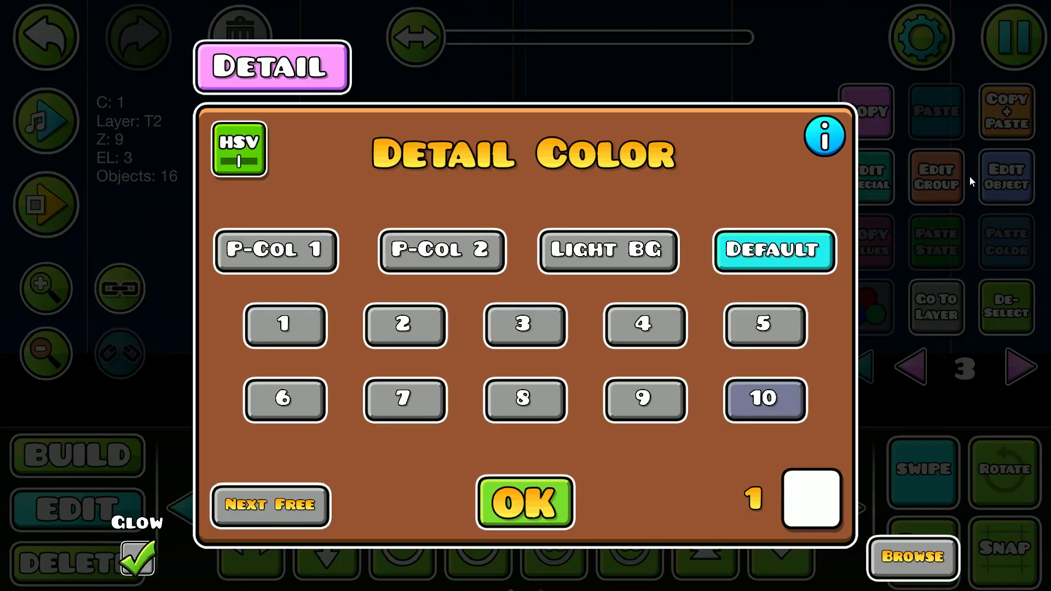
{"action": "left_click", "coordinate": [509, 326]}
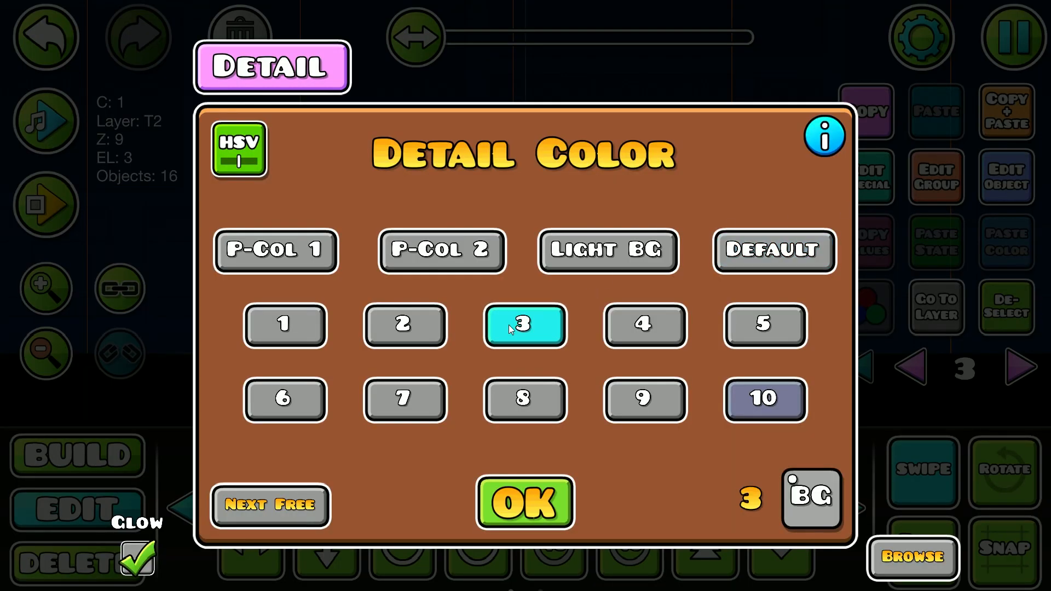
{"action": "left_click", "coordinate": [245, 160]}
{"action": "left_click_drag", "start_coordinate": [525, 406], "coordinate": [616, 399]}
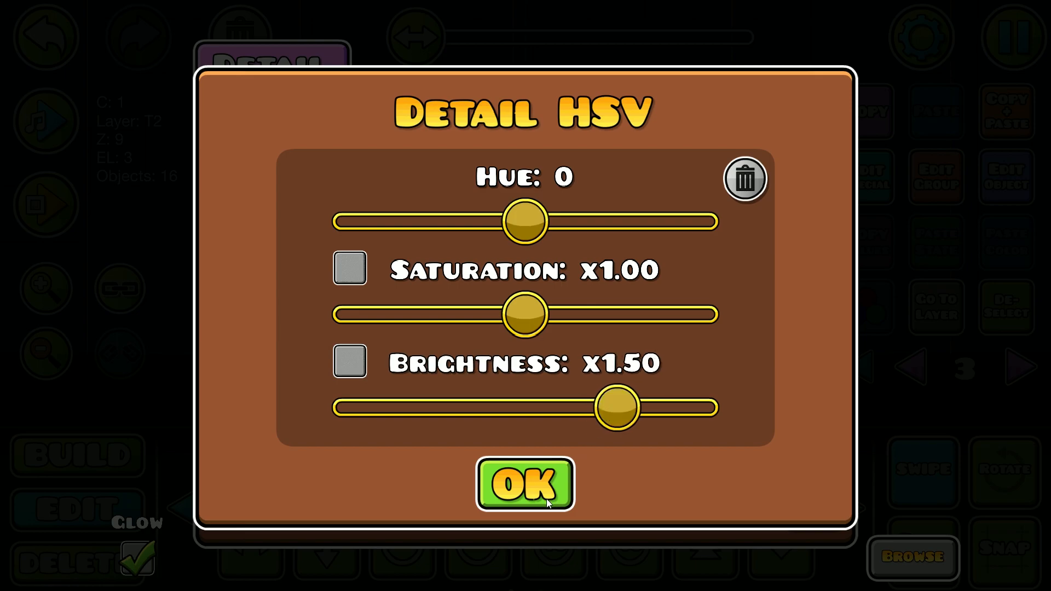
{"action": "left_click", "coordinate": [529, 502]}
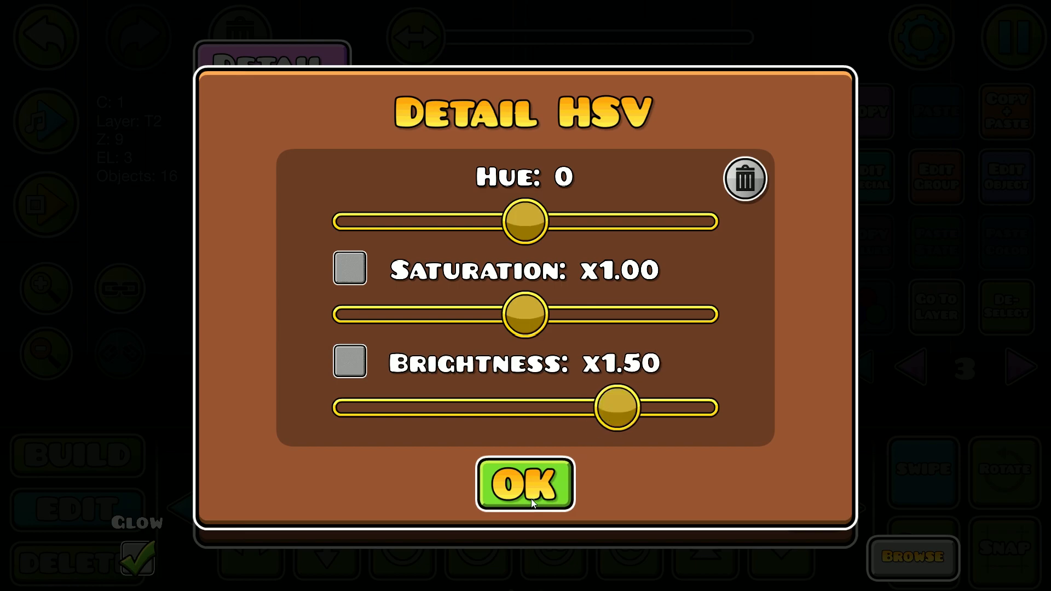
{"action": "left_click", "coordinate": [47, 37]}
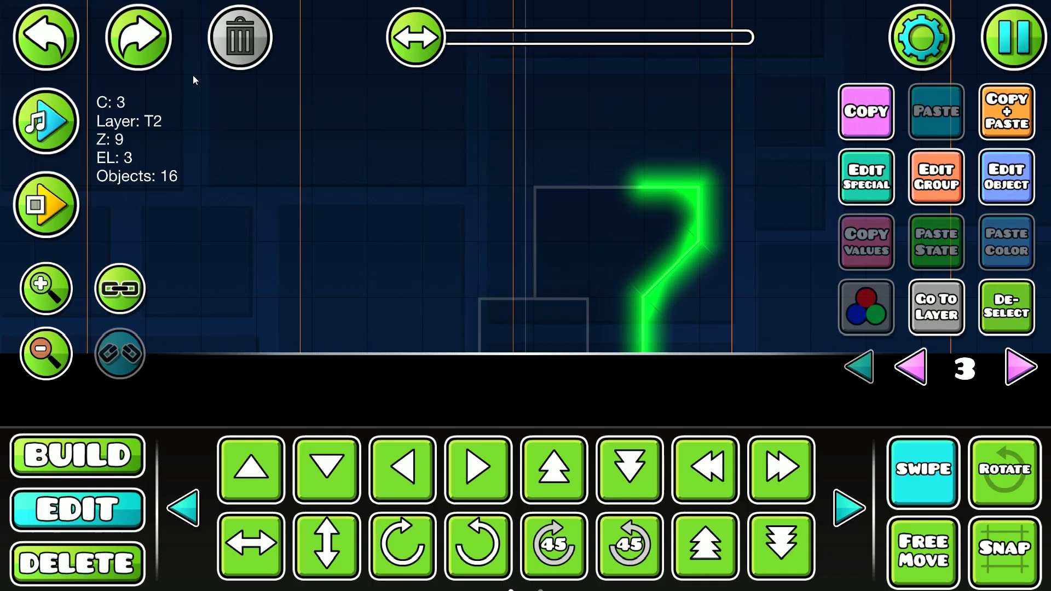
Show all editor layers, reselect the glow pieces and reduce their HSV brightness
{"action": "left_click", "coordinate": [1008, 305]}
{"action": "left_click", "coordinate": [896, 482]}
{"action": "left_click", "coordinate": [862, 370]}
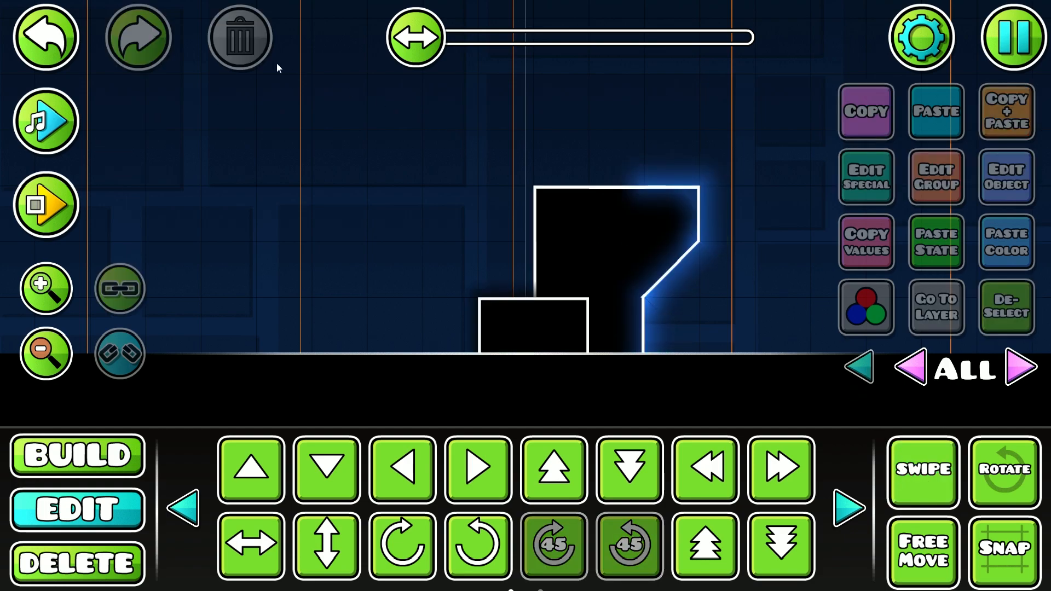
{"action": "left_click", "coordinate": [66, 19]}
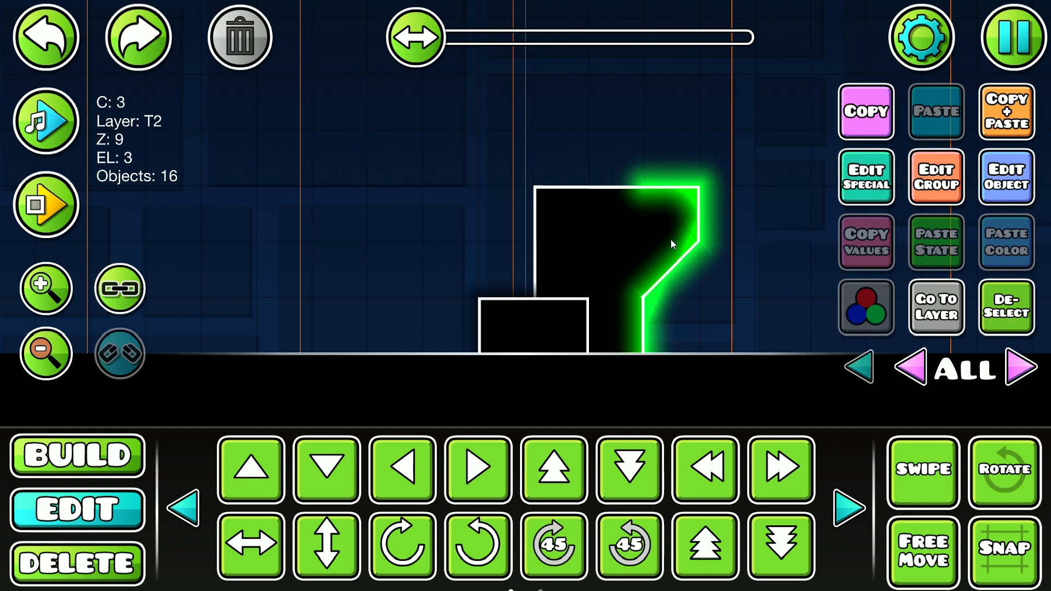
{"action": "left_click", "coordinate": [996, 192]}
{"action": "left_click", "coordinate": [237, 147]}
{"action": "left_click_drag", "start_coordinate": [617, 406], "coordinate": [578, 399]}
{"action": "left_click", "coordinate": [524, 484]}
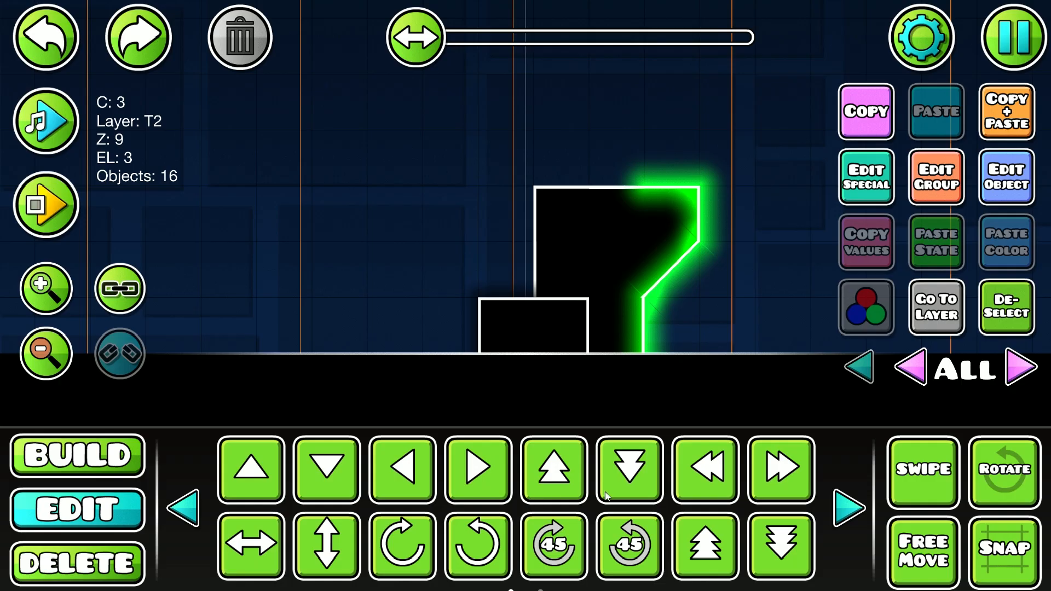
{"action": "left_click", "coordinate": [1006, 329]}
Reselect the slope-side glow pieces and bring their HSV brightness slider close to its neutral middle
{"action": "left_click", "coordinate": [81, 44]}
{"action": "left_click", "coordinate": [1006, 176]}
{"action": "left_click", "coordinate": [237, 147]}
{"action": "left_click_drag", "start_coordinate": [558, 403], "coordinate": [539, 406]}
{"action": "left_click", "coordinate": [526, 496]}
{"action": "left_click", "coordinate": [534, 516]}
{"action": "left_click", "coordinate": [1020, 312]}
Leave the finished slope-side glow deselected and switch to the empty editor layer 4 for building
{"action": "left_click", "coordinate": [62, 44]}
{"action": "left_click", "coordinate": [943, 291]}
{"action": "left_click", "coordinate": [1025, 300]}
{"action": "left_click_drag", "start_coordinate": [689, 247], "coordinate": [716, 220]}
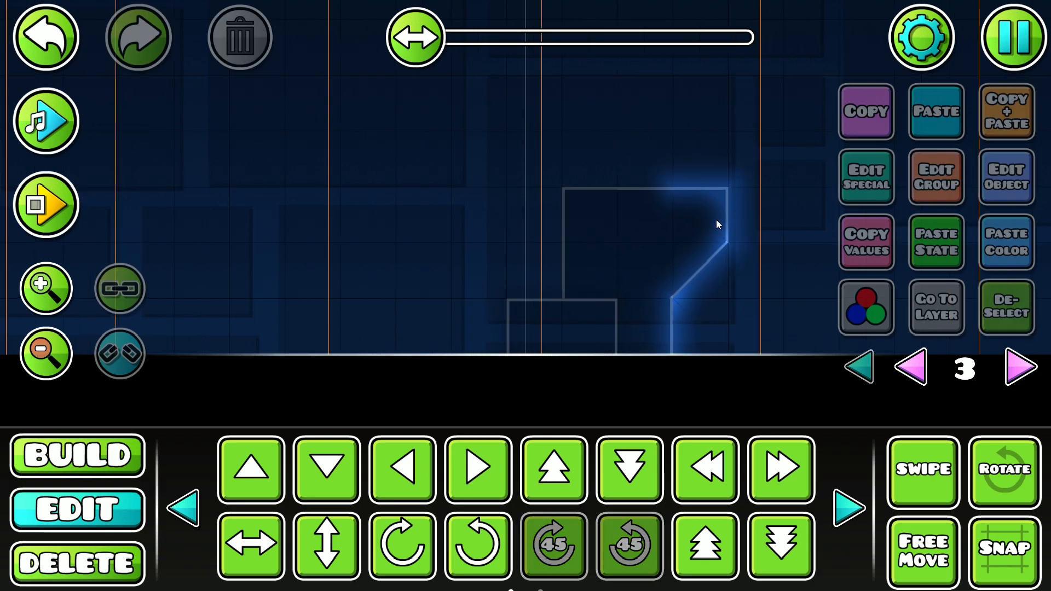
{"action": "left_click_drag", "start_coordinate": [724, 273], "coordinate": [655, 280]}
{"action": "left_click", "coordinate": [1021, 368]}
{"action": "left_click", "coordinate": [134, 452]}
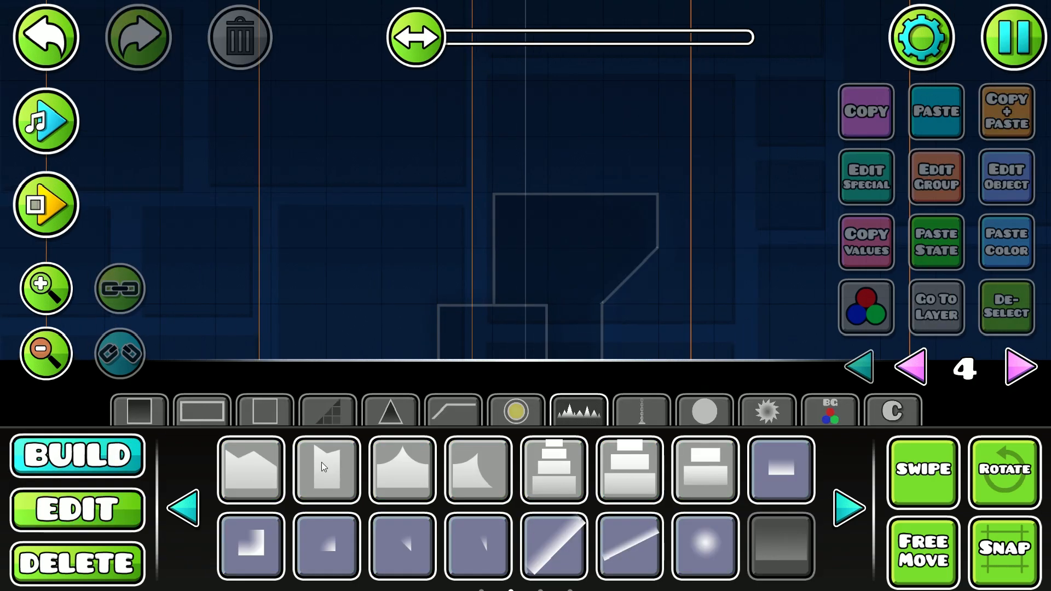
Place straight glow pieces along the upper block's top edge and rounded end pieces above and below its right end
{"action": "left_click", "coordinate": [521, 184]}
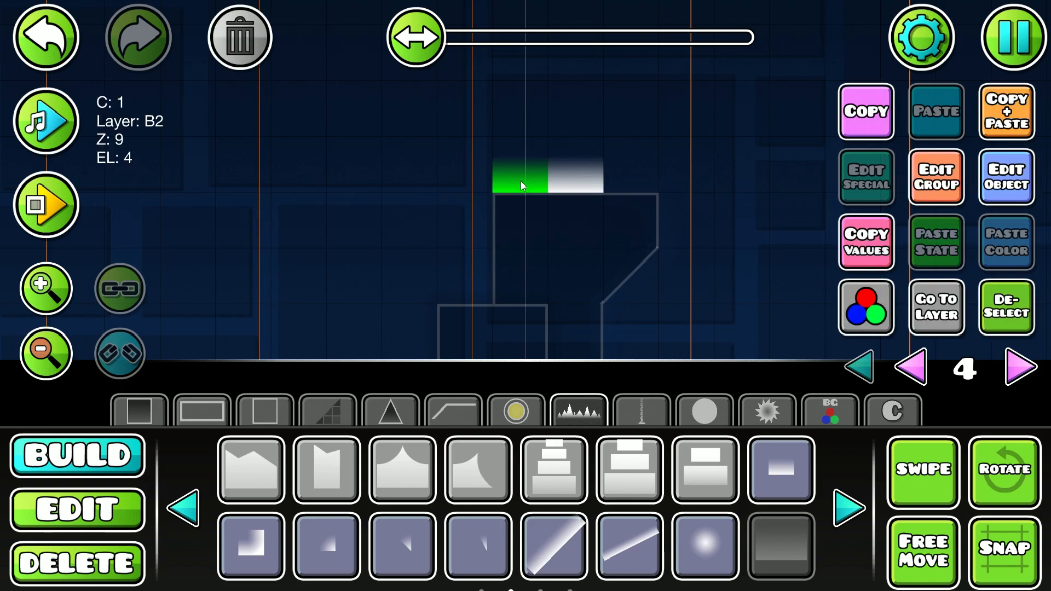
{"action": "left_click", "coordinate": [597, 222]}
{"action": "left_click", "coordinate": [851, 512]}
{"action": "left_click", "coordinate": [355, 493]}
{"action": "left_click", "coordinate": [618, 196]}
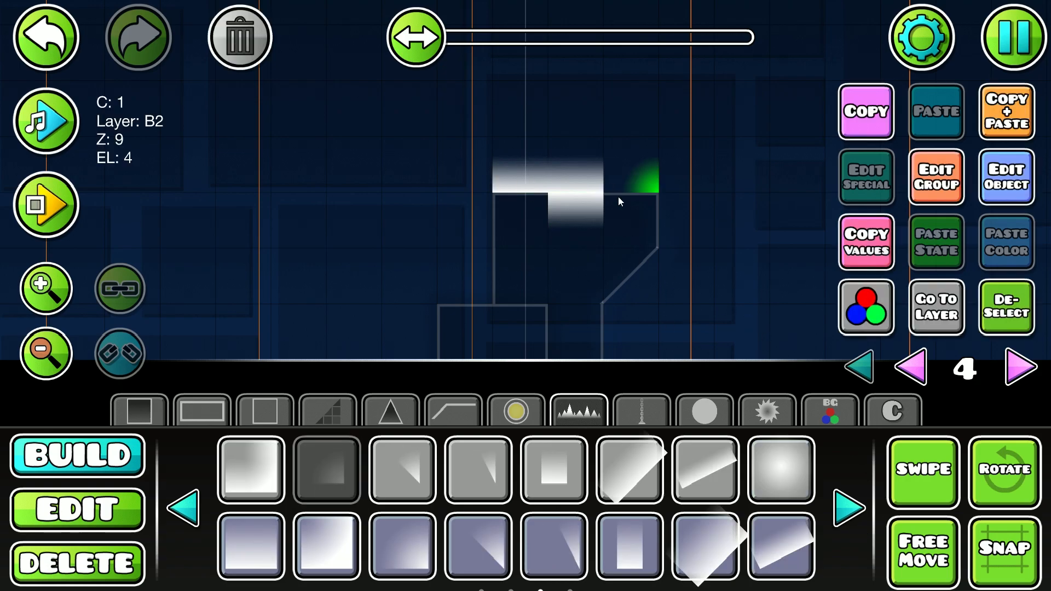
{"action": "key", "text": "q"}
{"action": "left_click", "coordinate": [1021, 317]}
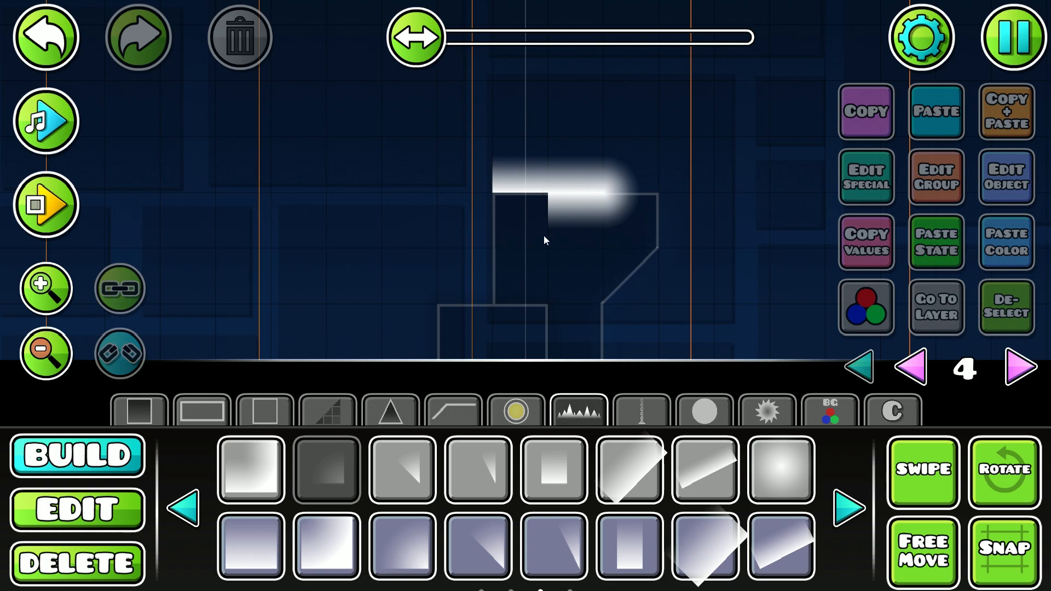
Place a rotated inner corner glow in the upper block's top-left corner and rounded pieces outside both blocks' top-left corners
{"action": "left_click", "coordinate": [268, 482]}
{"action": "left_click", "coordinate": [514, 236]}
{"action": "key", "text": "q"}
{"action": "key", "text": "q"}
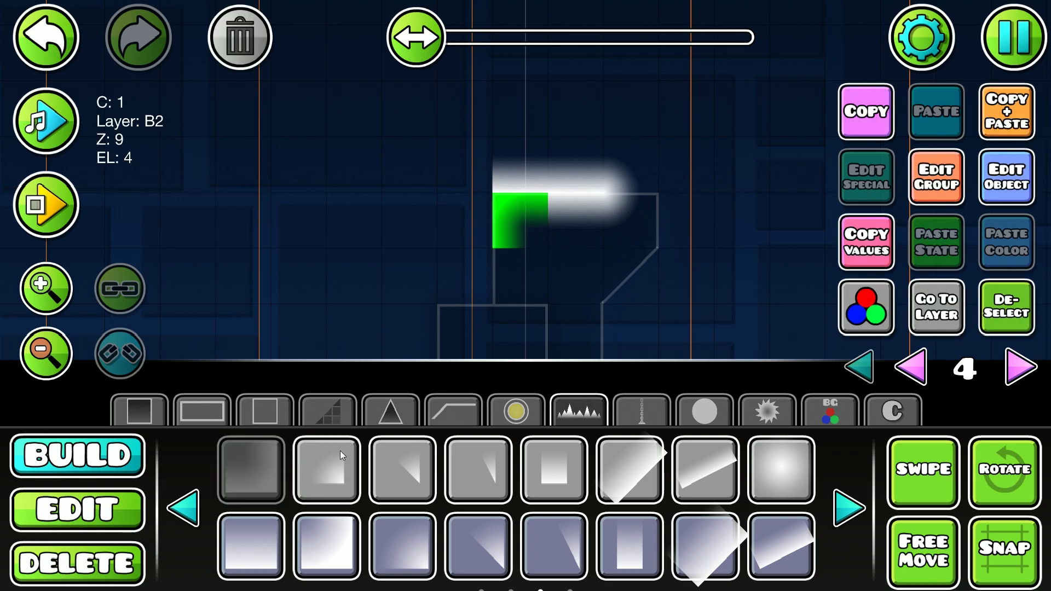
{"action": "left_click", "coordinate": [340, 452]}
{"action": "left_click", "coordinate": [462, 165]}
{"action": "left_click", "coordinate": [424, 279]}
Place rotated corner glow pieces inside the lower block's top-left corner and in the angle between the two blocks
{"action": "left_click", "coordinate": [226, 465]}
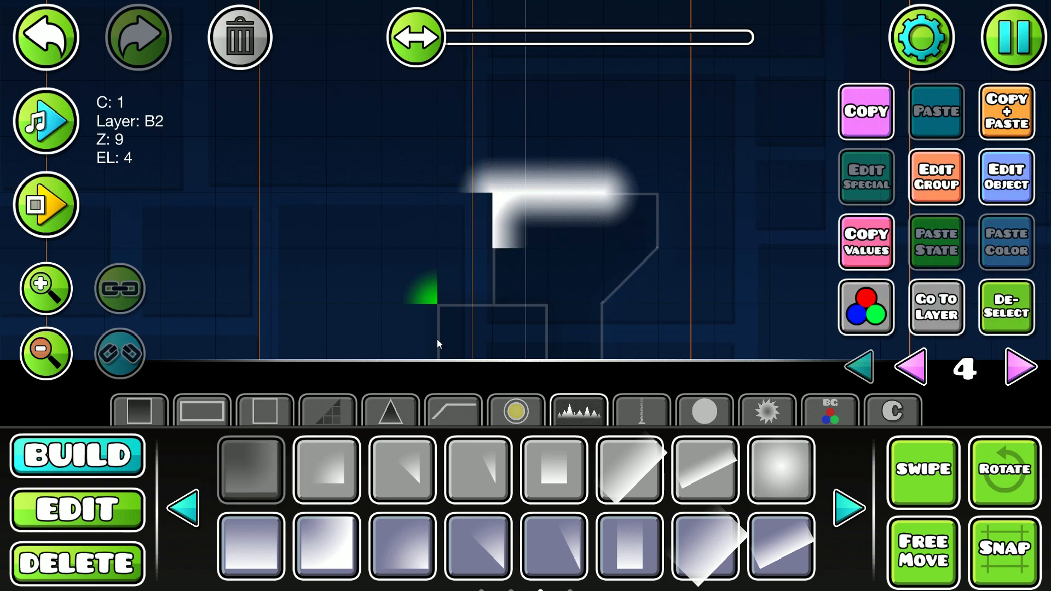
{"action": "left_click", "coordinate": [484, 324]}
{"action": "key", "text": "q"}
{"action": "left_click", "coordinate": [527, 270]}
{"action": "key", "text": "e"}
{"action": "key", "text": "e"}
{"action": "key", "text": "a"}
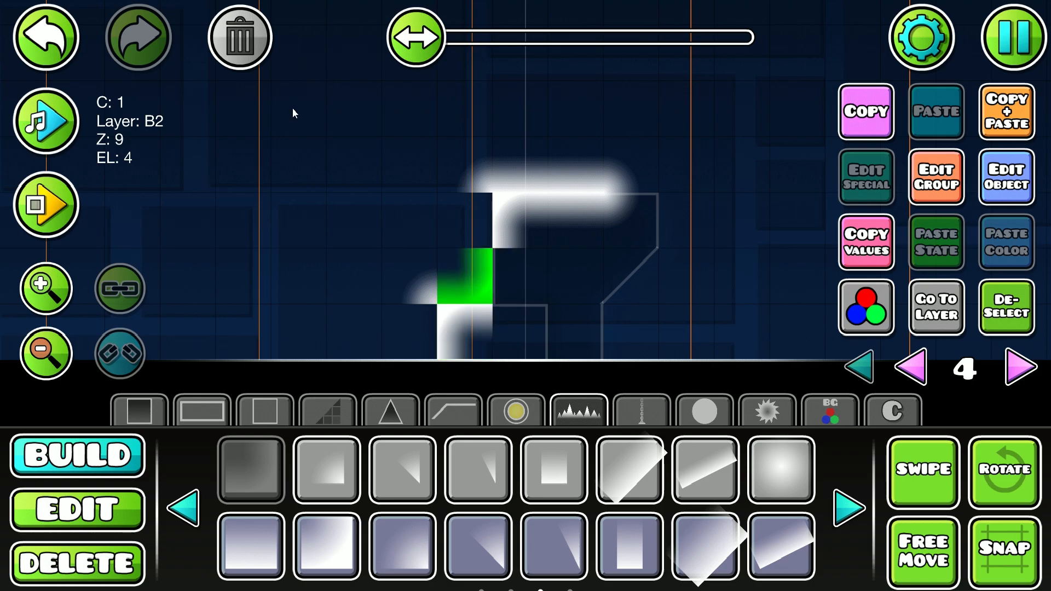
Add straight glow pieces along the remaining gaps on the two blocks' left vertical edges
{"action": "left_click", "coordinate": [183, 508]}
{"action": "left_click", "coordinate": [781, 545]}
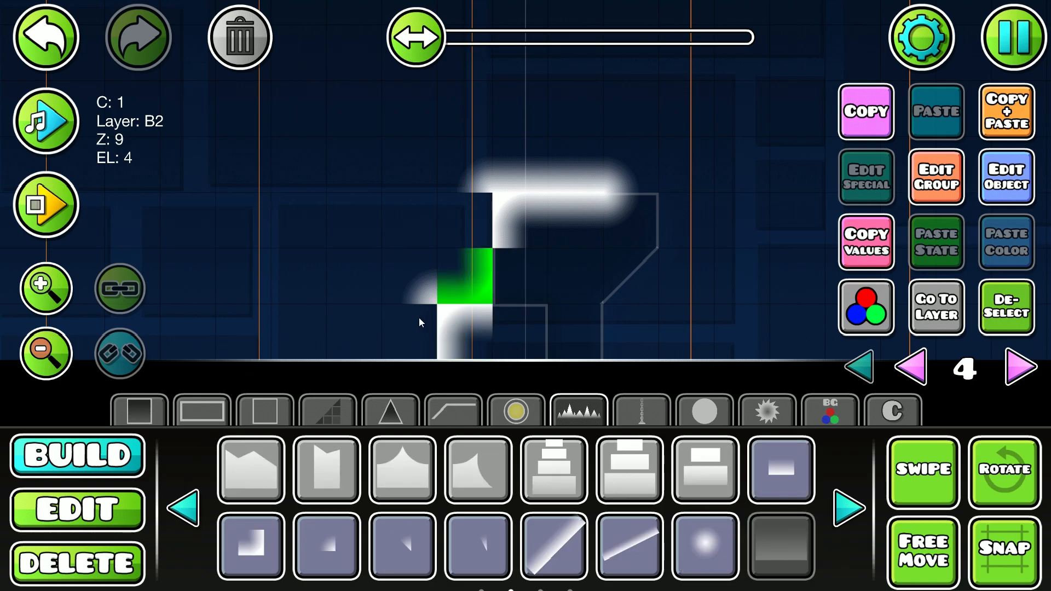
{"action": "left_click", "coordinate": [418, 325]}
{"action": "left_click", "coordinate": [490, 219]}
{"action": "left_click", "coordinate": [509, 277]}
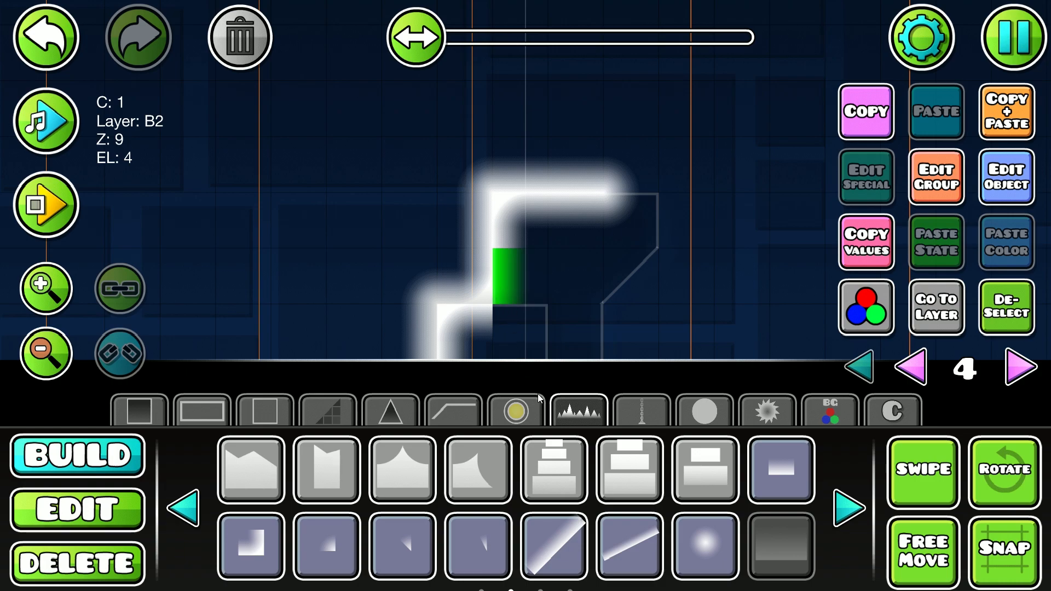
Close the glow under the lower block's top edge with a rotated rounded end piece
{"action": "left_click", "coordinate": [843, 508]}
{"action": "left_click", "coordinate": [323, 465]}
{"action": "left_click", "coordinate": [522, 334]}
{"action": "key", "text": "e"}
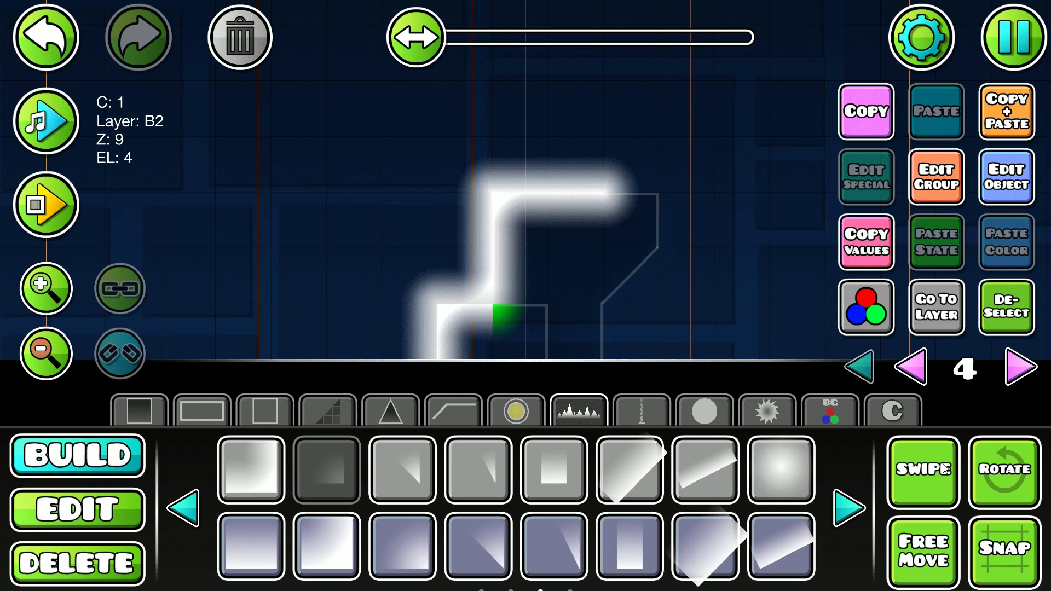
Select all glow pieces on editor layer 4 with swipe and assign detail color channel 3
{"action": "left_click", "coordinate": [908, 462]}
{"action": "key", "text": "2"}
{"action": "left_click_drag", "start_coordinate": [684, 147], "coordinate": [233, 403]}
{"action": "left_click", "coordinate": [866, 306]}
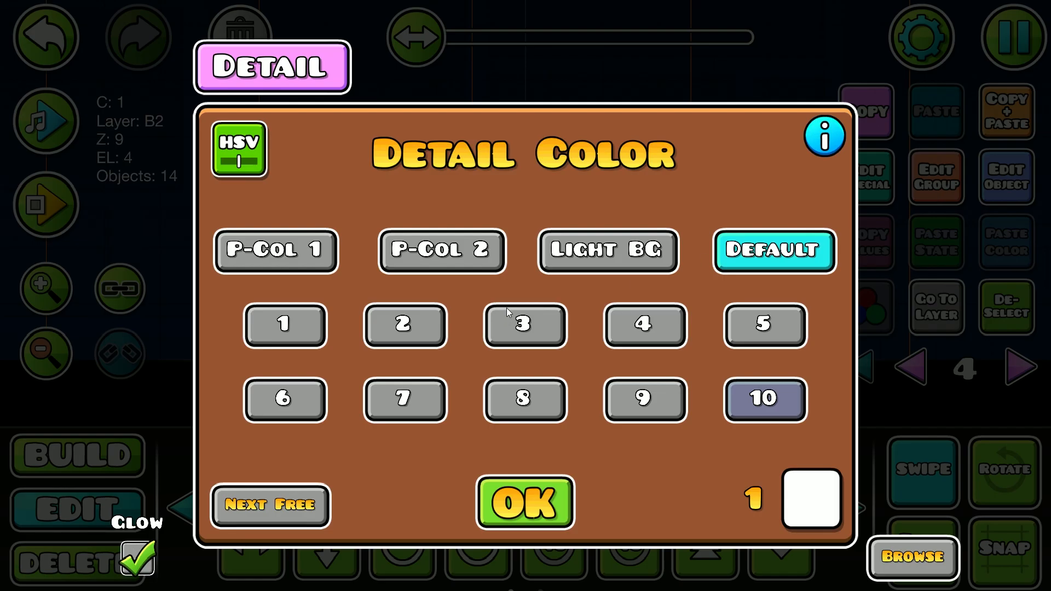
{"action": "left_click", "coordinate": [514, 320]}
Raise the new glow pieces' HSV brightness and shift their hue slightly toward cyan
{"action": "left_click", "coordinate": [253, 175]}
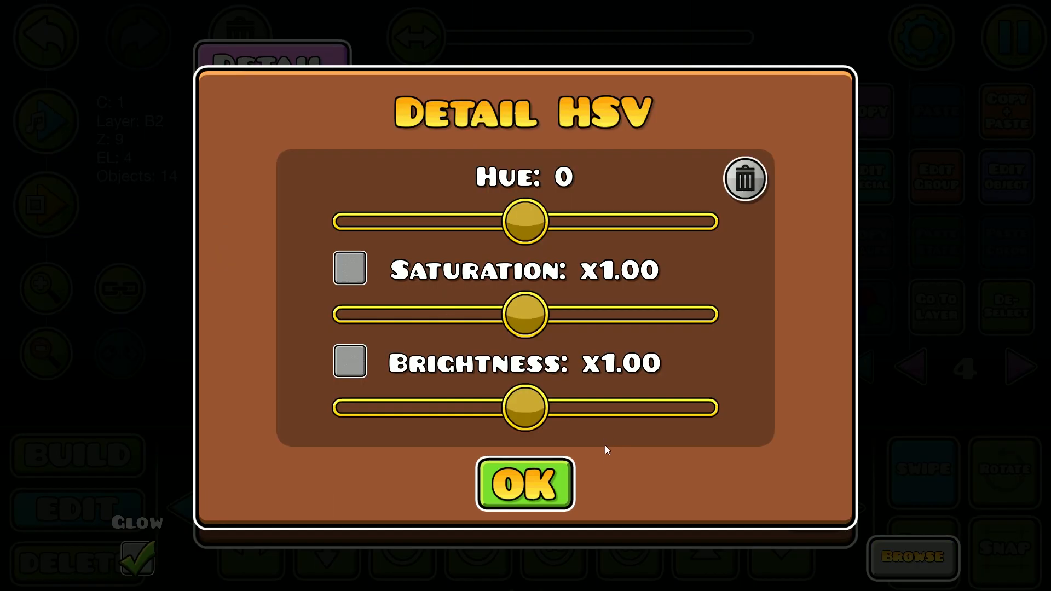
{"action": "left_click_drag", "start_coordinate": [530, 423], "coordinate": [570, 425]}
{"action": "mouse_move", "coordinate": [505, 231]}
{"action": "left_mouse_down"}
{"action": "mouse_move", "coordinate": [482, 237]}
{"action": "mouse_move", "coordinate": [506, 225]}
{"action": "left_mouse_up"}
{"action": "left_click", "coordinate": [540, 501]}
{"action": "left_click", "coordinate": [995, 305]}
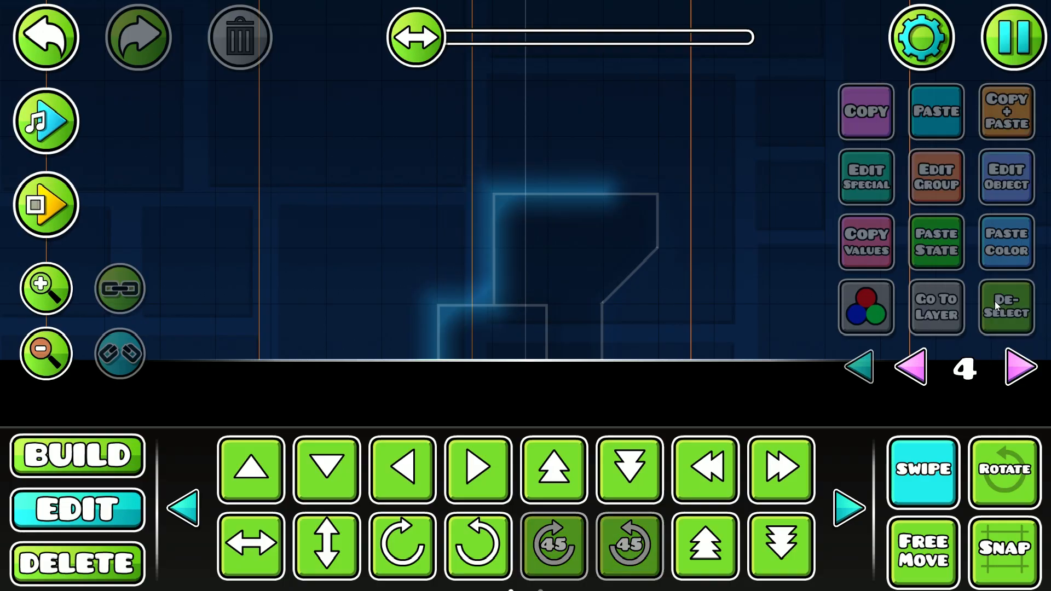
Show all editor layers and examine how the cyan and blue glows look around the structure
{"action": "left_click", "coordinate": [861, 366]}
{"action": "left_click", "coordinate": [919, 471]}
{"action": "left_click_drag", "start_coordinate": [693, 302], "coordinate": [633, 283]}
{"action": "left_click_drag", "start_coordinate": [720, 228], "coordinate": [748, 237]}
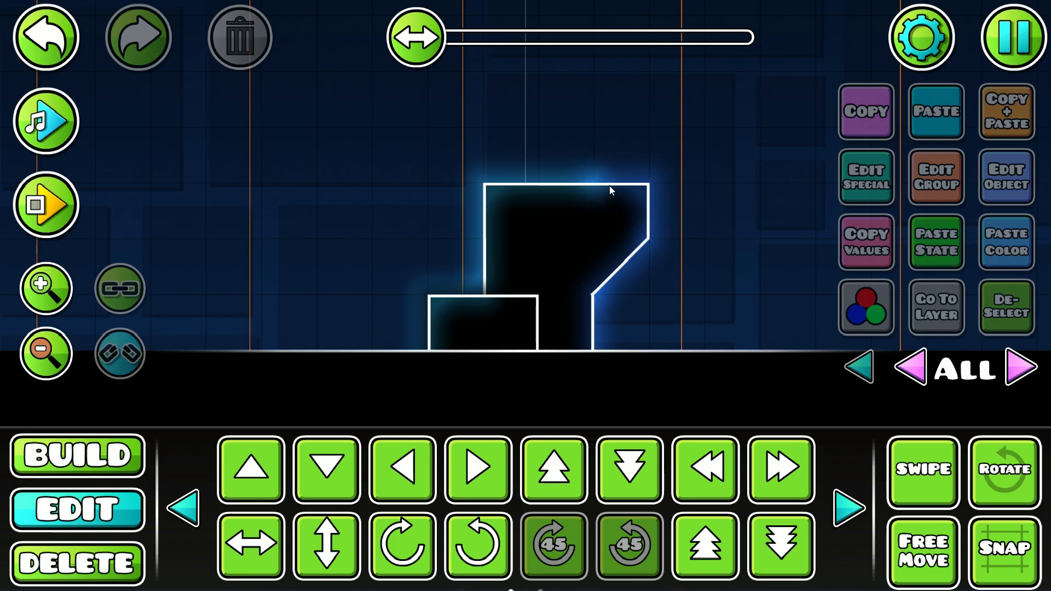
{"action": "left_click", "coordinate": [584, 191]}
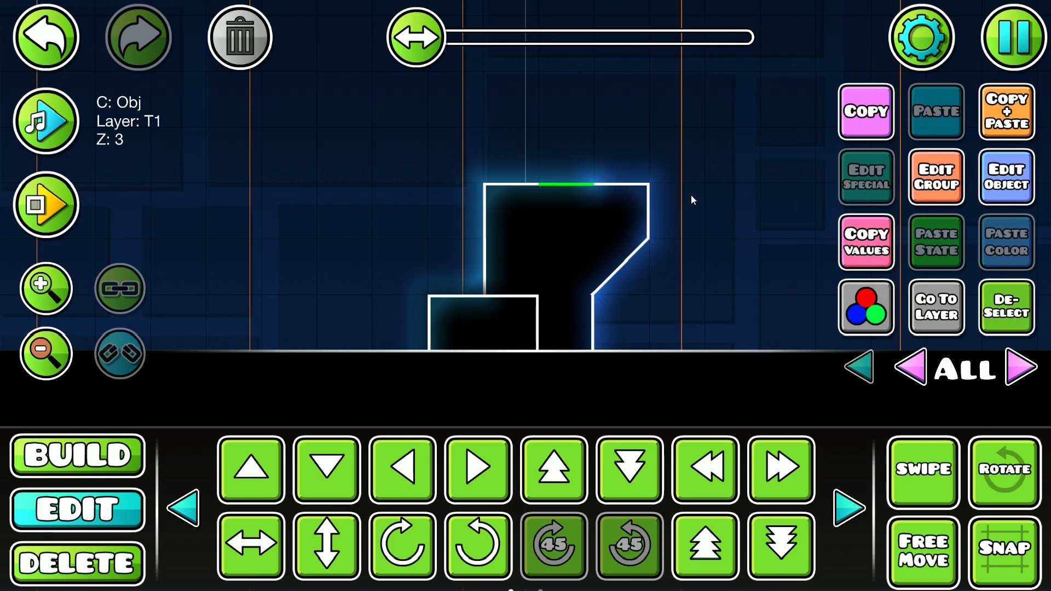
{"action": "left_click", "coordinate": [979, 331]}
{"action": "left_click", "coordinate": [58, 37]}
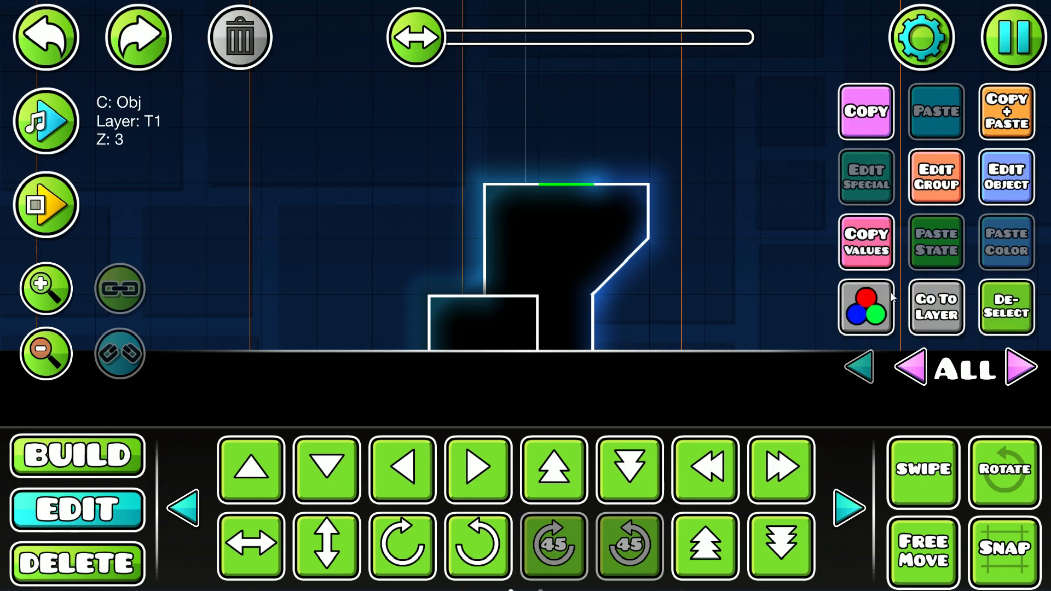
Return to editor layer 4, select all its glow pieces with swipe and set their Z layer to T2
{"action": "left_click", "coordinate": [937, 304]}
{"action": "left_click", "coordinate": [929, 444]}
{"action": "left_click", "coordinate": [1007, 307]}
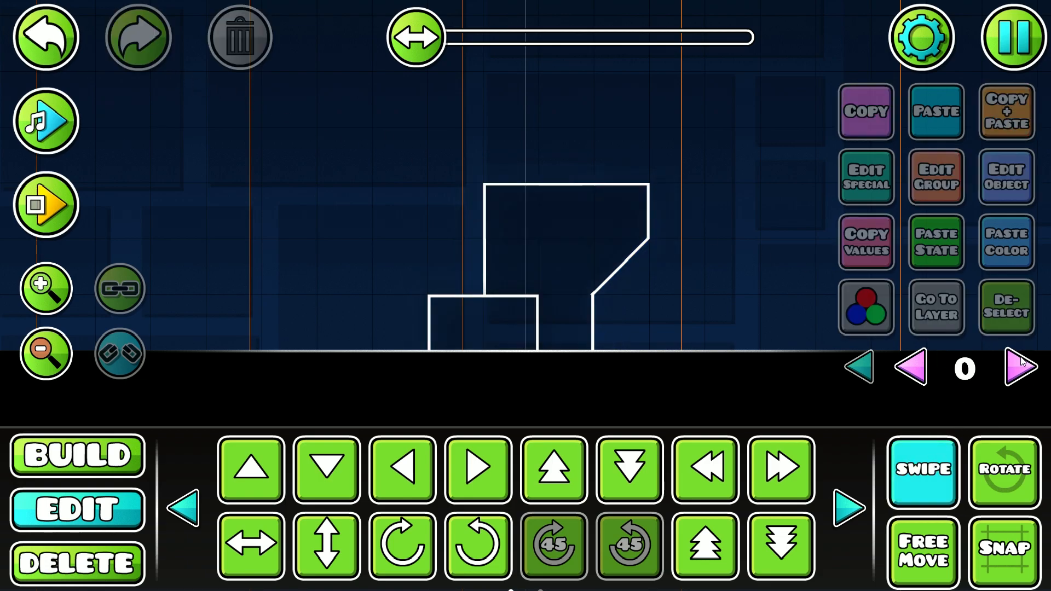
{"action": "left_click", "coordinate": [1020, 362]}
{"action": "left_click", "coordinate": [1021, 363]}
{"action": "left_click", "coordinate": [1020, 362]}
{"action": "left_click", "coordinate": [1021, 362]}
{"action": "left_click", "coordinate": [471, 323]}
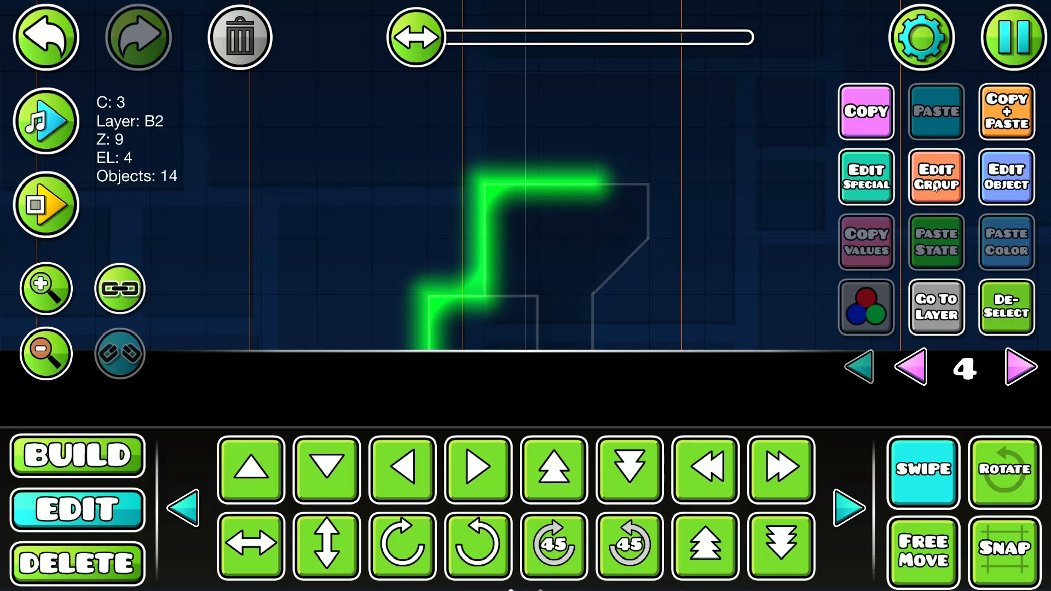
{"action": "left_click", "coordinate": [936, 176]}
{"action": "left_click", "coordinate": [615, 467]}
{"action": "left_click", "coordinate": [561, 536]}
{"action": "left_click", "coordinate": [937, 304]}
{"action": "left_click", "coordinate": [1006, 307]}
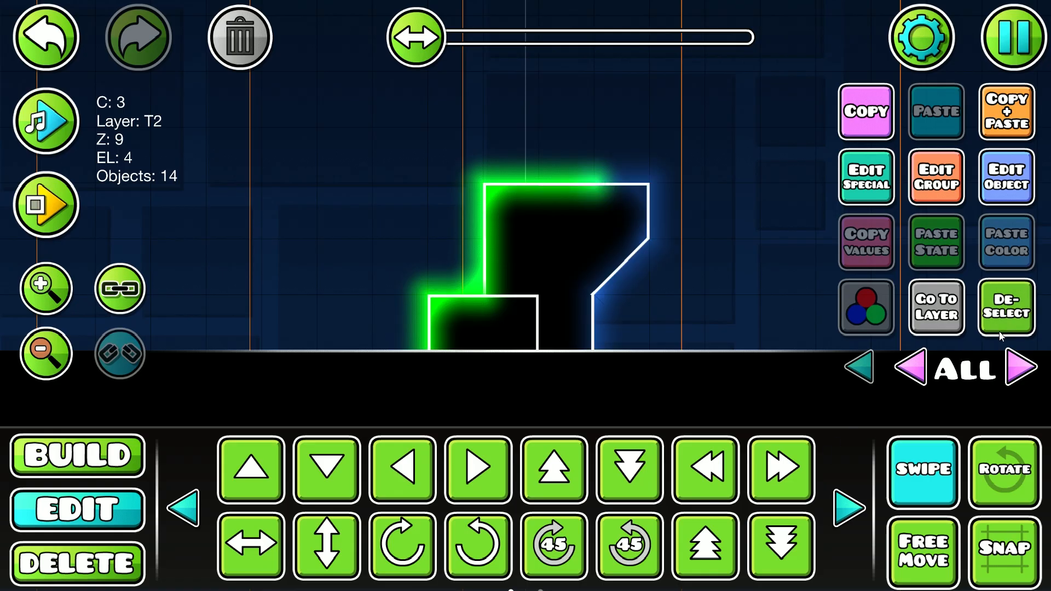
Check the structure with all layers shown, and switch to the empty editor layer 5
{"action": "left_click", "coordinate": [928, 444]}
{"action": "left_click_drag", "start_coordinate": [790, 335], "coordinate": [826, 312]}
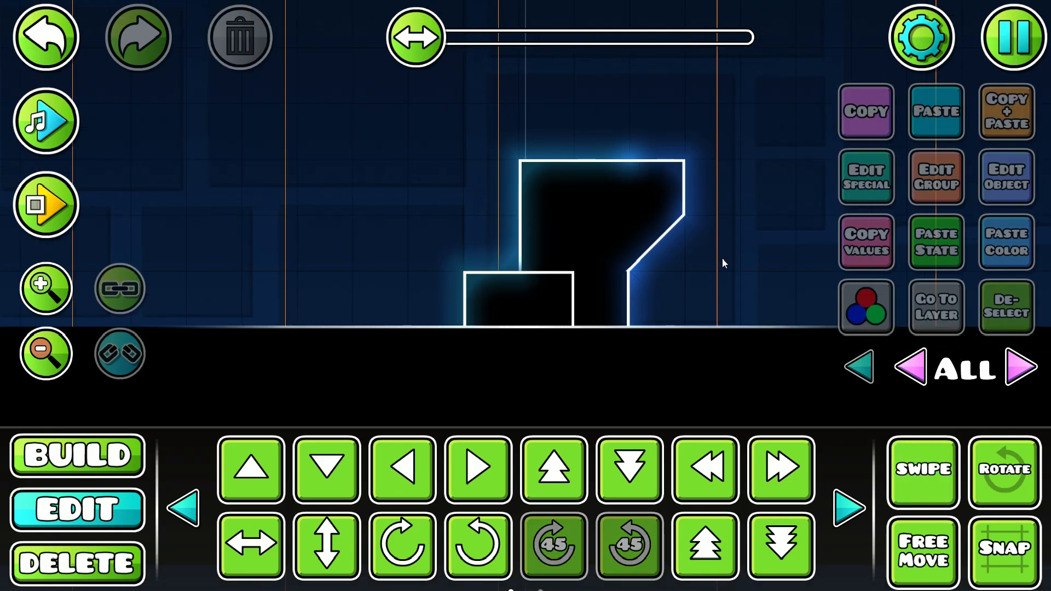
{"action": "left_click_drag", "start_coordinate": [505, 243], "coordinate": [501, 319]}
{"action": "left_click", "coordinate": [54, 48]}
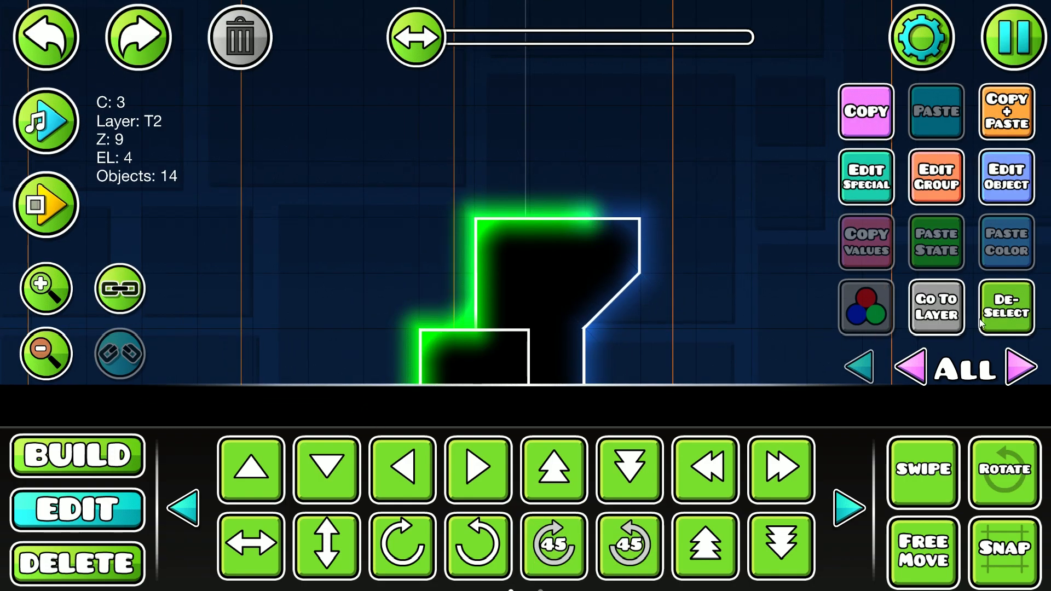
{"action": "left_click", "coordinate": [926, 296]}
{"action": "left_click", "coordinate": [1008, 317]}
{"action": "left_click", "coordinate": [1037, 368]}
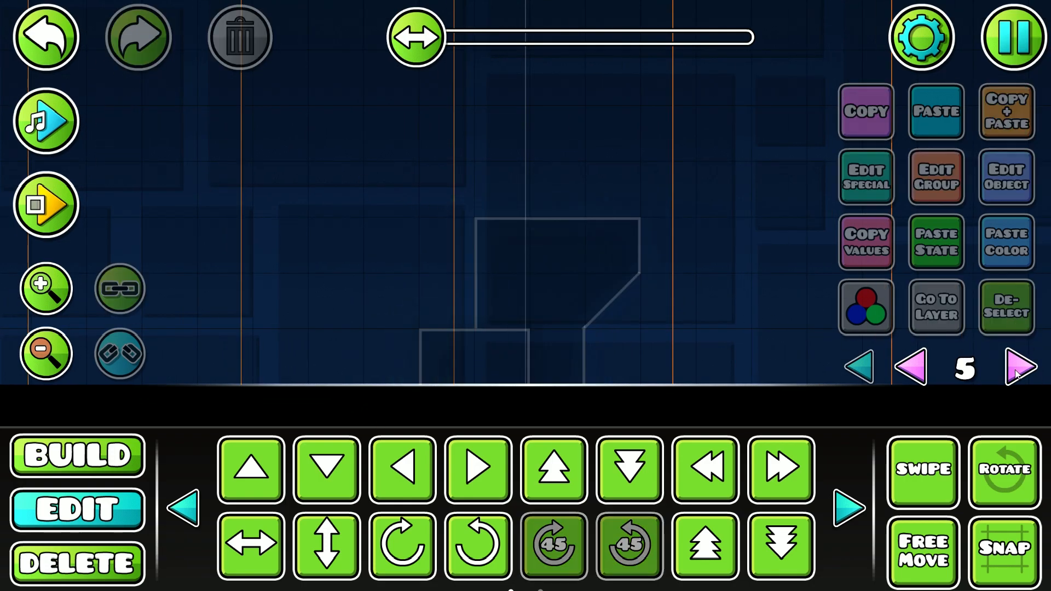
Fill the outlined structure with solid white blocks using swipe and place a solid slope piece in the diagonal cell
{"action": "left_click", "coordinate": [105, 459]}
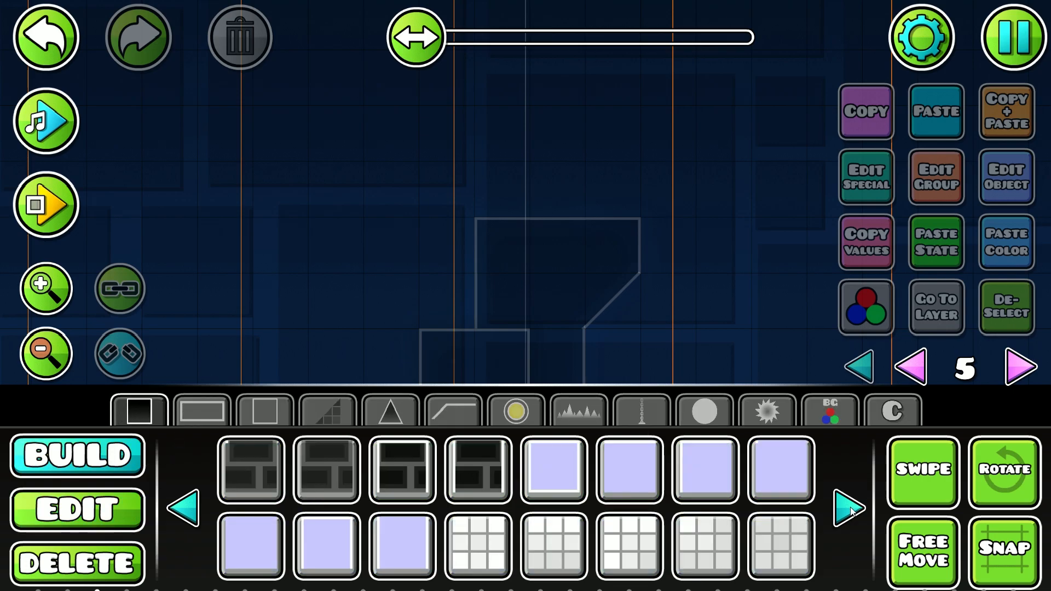
{"action": "left_click", "coordinate": [850, 509]}
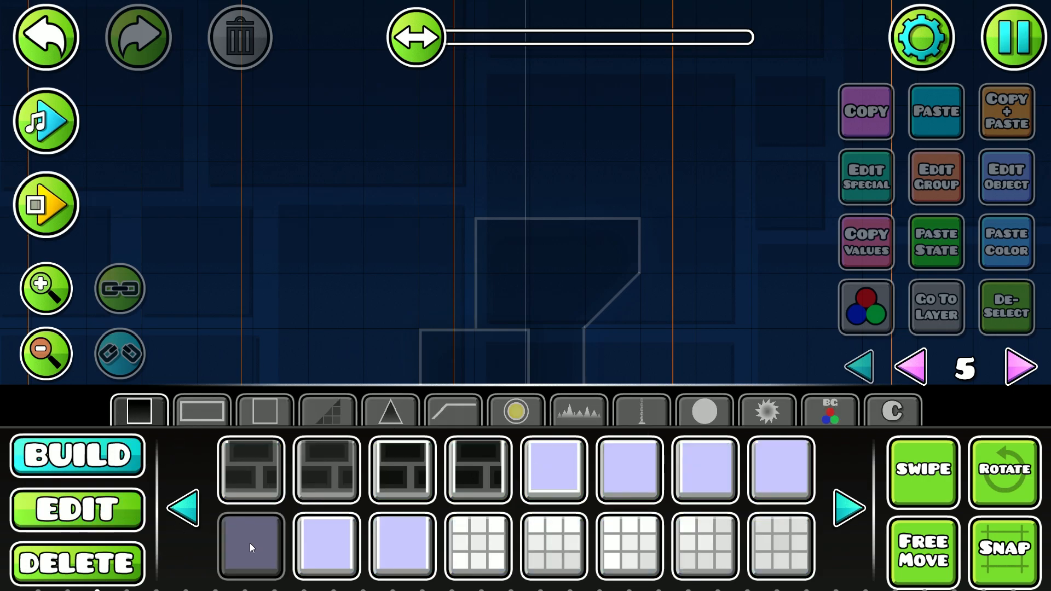
{"action": "left_click", "coordinate": [911, 469]}
{"action": "mouse_move", "coordinate": [471, 338]}
{"action": "left_mouse_down"}
{"action": "mouse_move", "coordinate": [554, 346]}
{"action": "mouse_move", "coordinate": [512, 263]}
{"action": "mouse_move", "coordinate": [646, 298]}
{"action": "left_mouse_up"}
{"action": "left_click", "coordinate": [355, 412]}
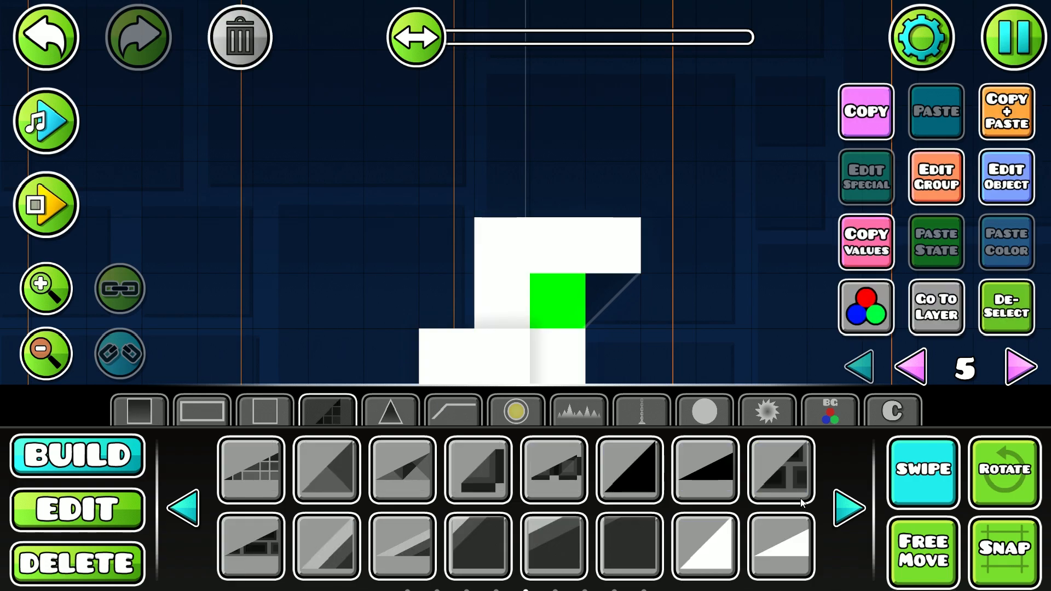
{"action": "left_click", "coordinate": [705, 546]}
{"action": "left_click", "coordinate": [616, 306]}
Select all the solid white fill pieces on editor layer 5 with swipe and assign them color channel 3
{"action": "key", "text": "2"}
{"action": "left_click_drag", "start_coordinate": [498, 325], "coordinate": [405, 375]}
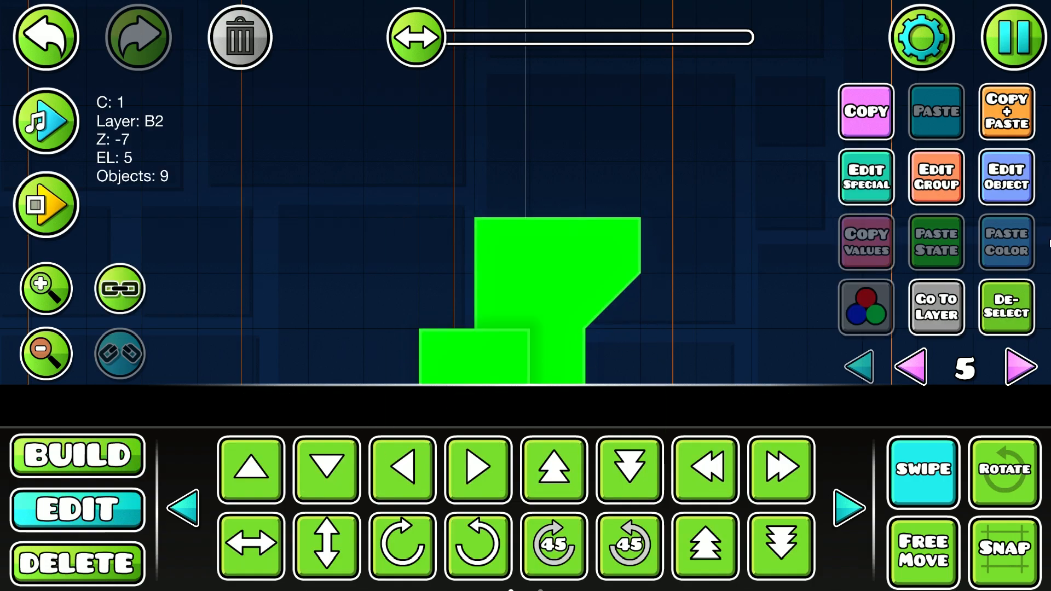
{"action": "left_click", "coordinate": [1001, 187]}
{"action": "left_click", "coordinate": [532, 343]}
{"action": "left_click", "coordinate": [527, 499]}
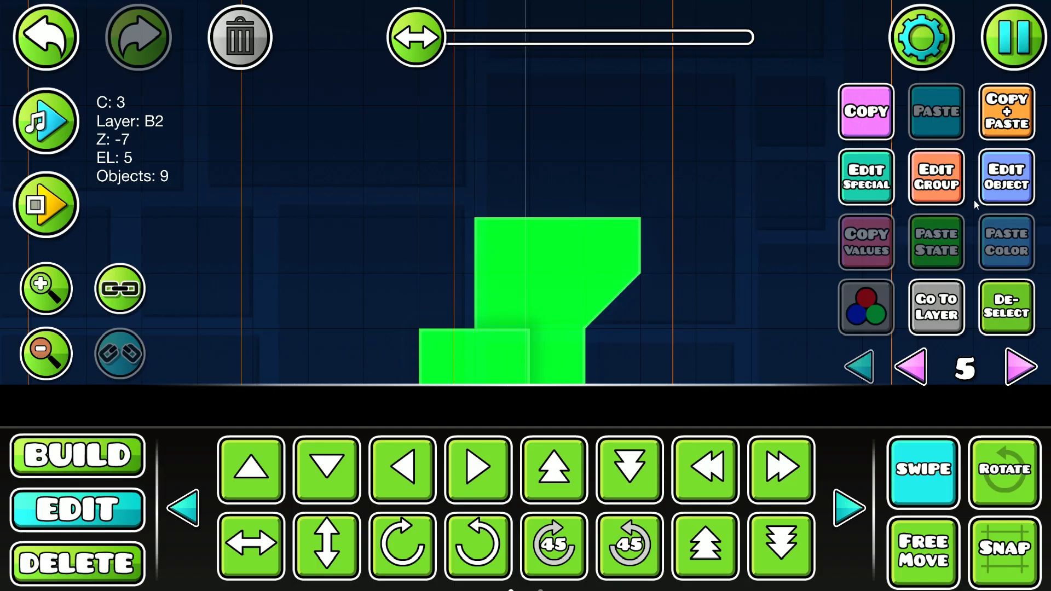
Set the fill pieces' Z layer to B1, deselect them and check the structure with all editor layers shown
{"action": "left_click", "coordinate": [936, 184]}
{"action": "left_click", "coordinate": [448, 468]}
{"action": "left_click", "coordinate": [525, 544]}
{"action": "left_click", "coordinate": [1007, 312]}
{"action": "left_click", "coordinate": [861, 364]}
{"action": "left_click_drag", "start_coordinate": [822, 322], "coordinate": [773, 323]}
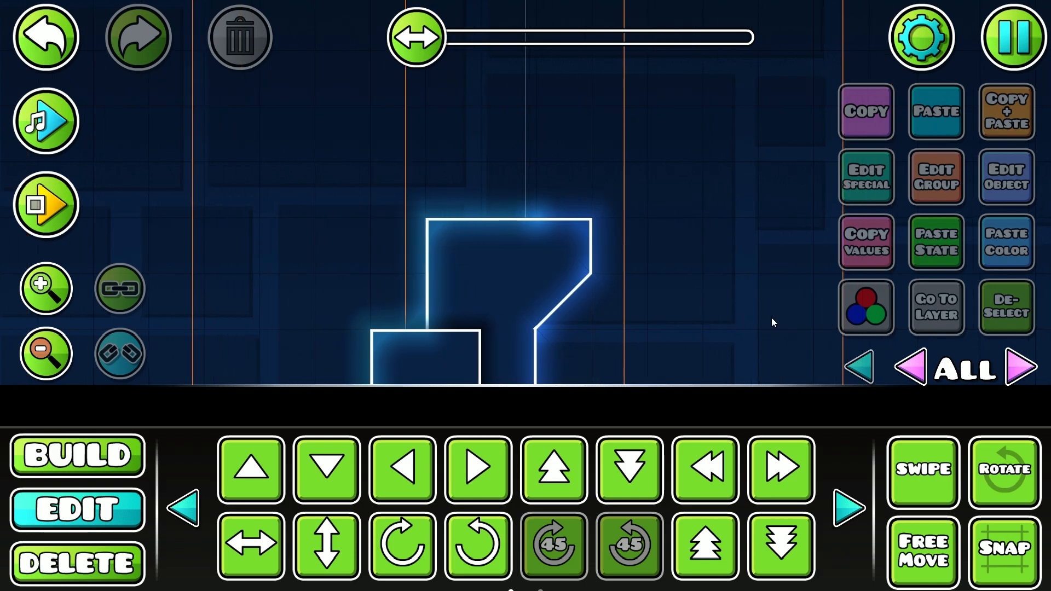
Return to the fill pieces' editor layer and advance to the empty editor layer 6
{"action": "left_click", "coordinate": [79, 32]}
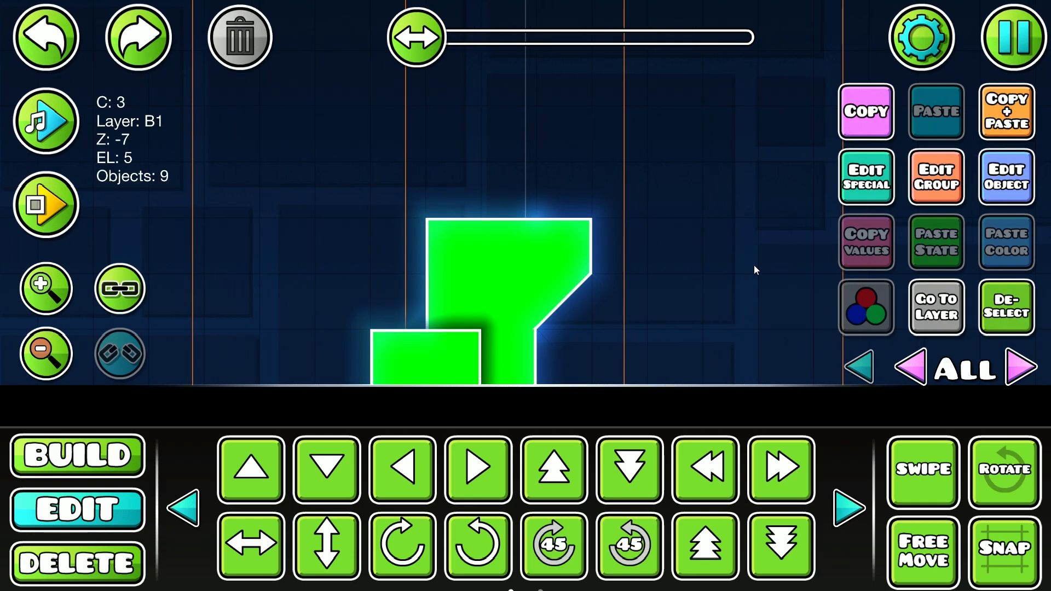
{"action": "left_click", "coordinate": [933, 309]}
{"action": "left_click", "coordinate": [1021, 365]}
Place thick corner outline pieces at the upper corners of both the low block and the tall block, rotated to fit
{"action": "left_click", "coordinate": [141, 461]}
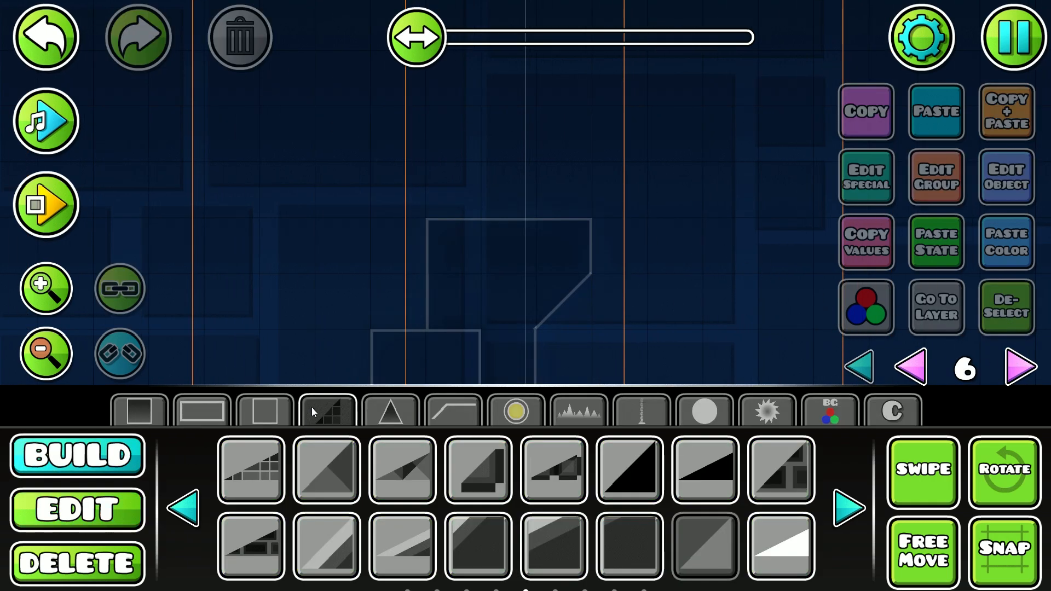
{"action": "left_click", "coordinate": [849, 508]}
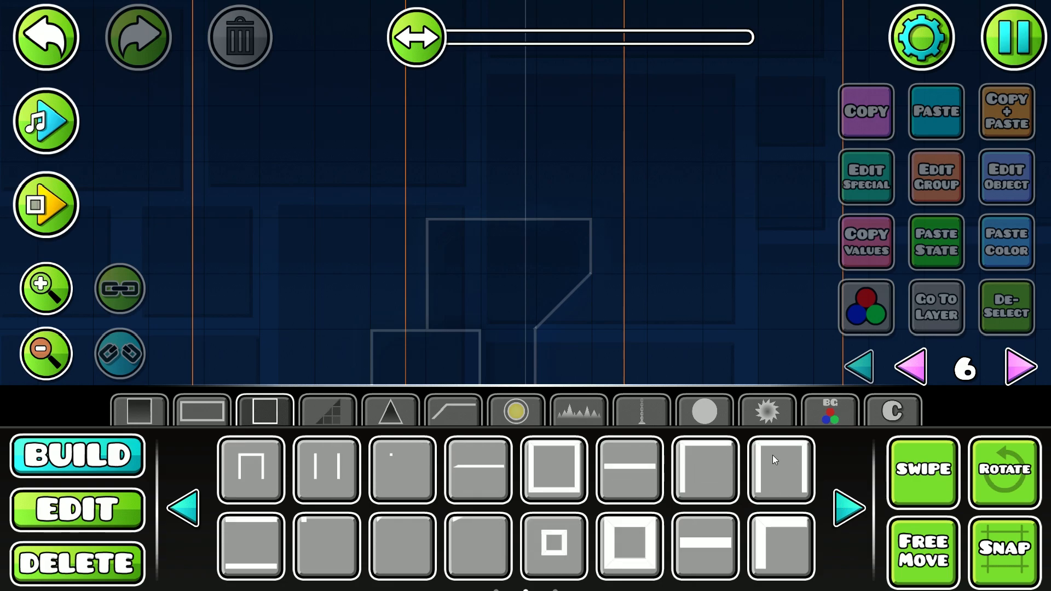
{"action": "left_click", "coordinate": [705, 469]}
{"action": "left_click", "coordinate": [398, 359]}
{"action": "left_click", "coordinate": [454, 359]}
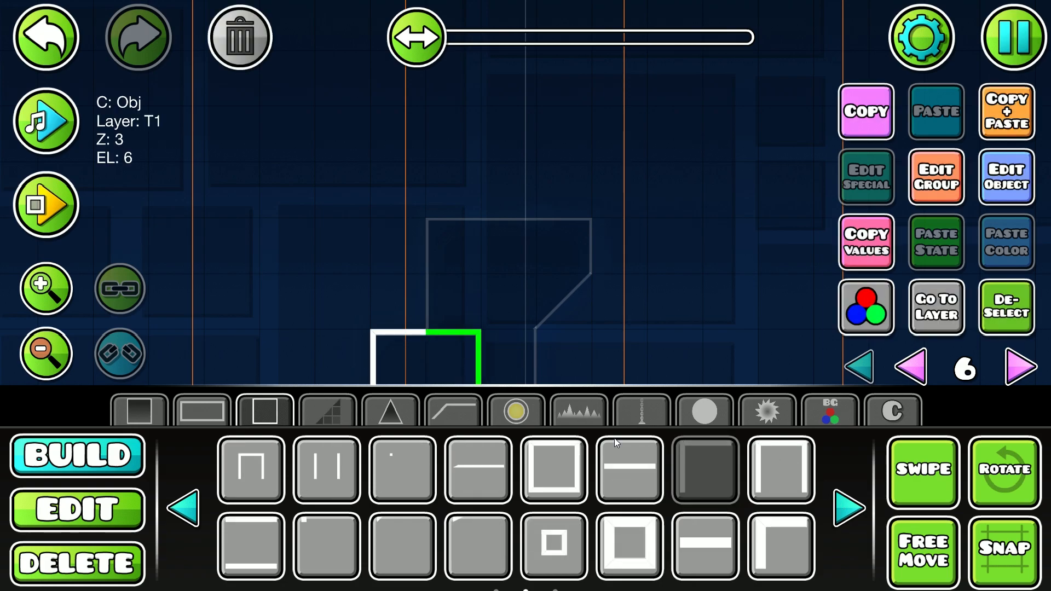
{"action": "left_click", "coordinate": [453, 246]}
{"action": "key", "text": "q"}
{"action": "left_click", "coordinate": [572, 254]}
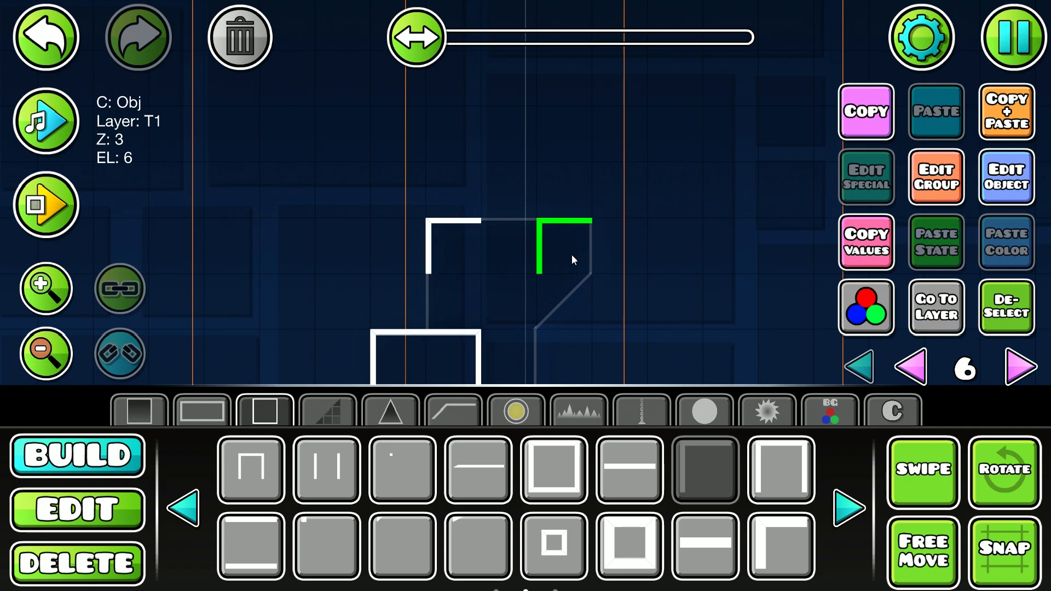
{"action": "key", "text": "e"}
Add thick straight line pieces along the tall block's top gap, its left side and the lower edge below the slope
{"action": "left_click", "coordinate": [624, 474]}
{"action": "left_click", "coordinate": [505, 257]}
{"action": "left_click", "coordinate": [462, 315]}
{"action": "key", "text": "q"}
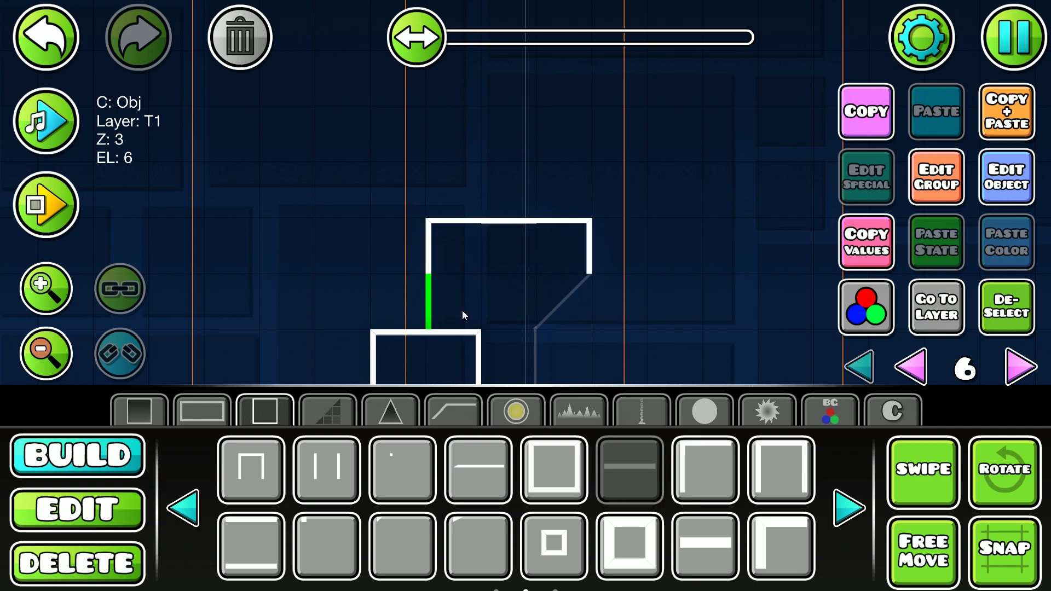
{"action": "left_click", "coordinate": [517, 366]}
{"action": "key", "text": "e"}
Place a small triangular corner piece at the slope's lower joint and a diagonal line along the slope, nudged slightly left
{"action": "left_click", "coordinate": [409, 540]}
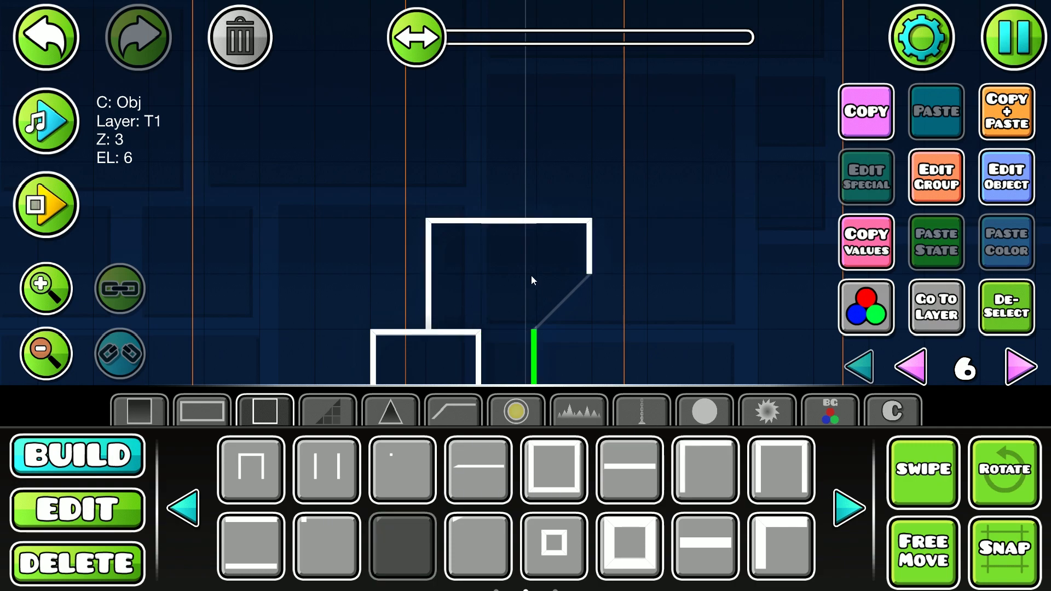
{"action": "left_click", "coordinate": [532, 275]}
{"action": "left_click", "coordinate": [193, 499]}
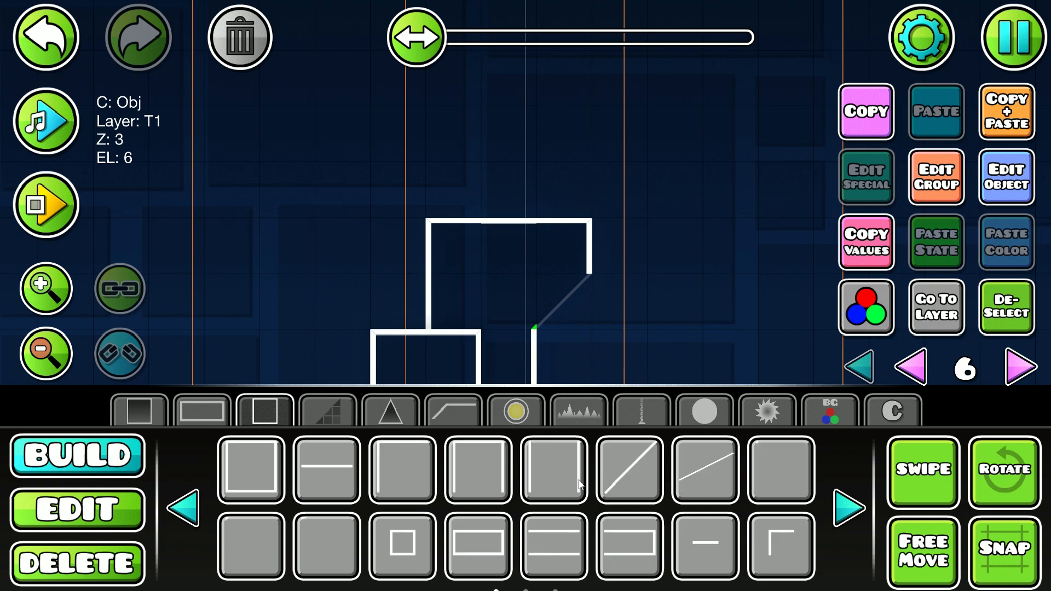
{"action": "left_click", "coordinate": [630, 469]}
{"action": "key", "text": "shift+a"}
{"action": "key", "text": "shift+w"}
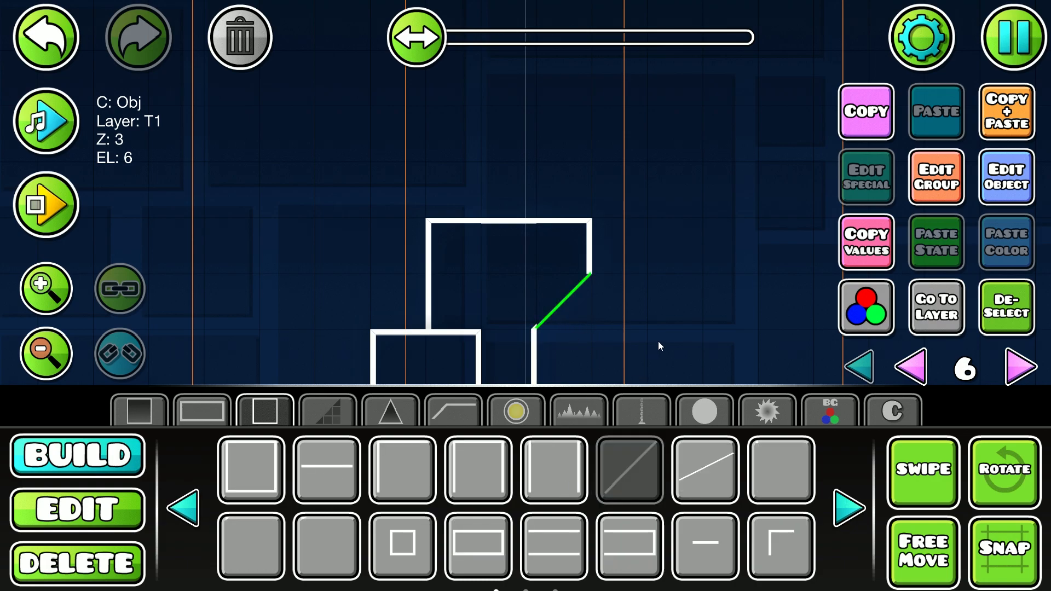
{"action": "key", "text": "2"}
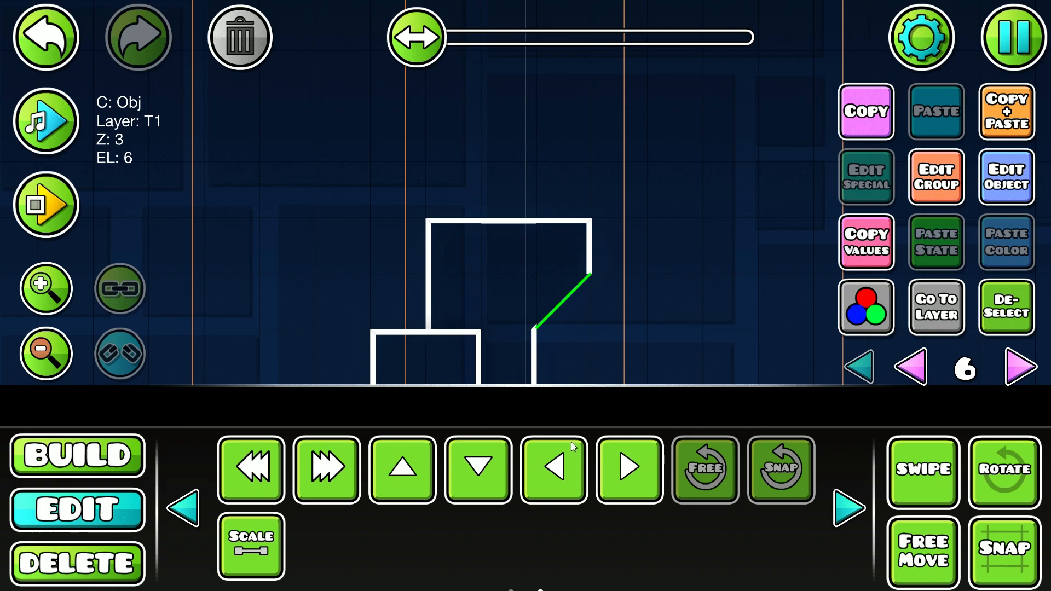
{"action": "left_click", "coordinate": [570, 441]}
{"action": "left_click", "coordinate": [1023, 324]}
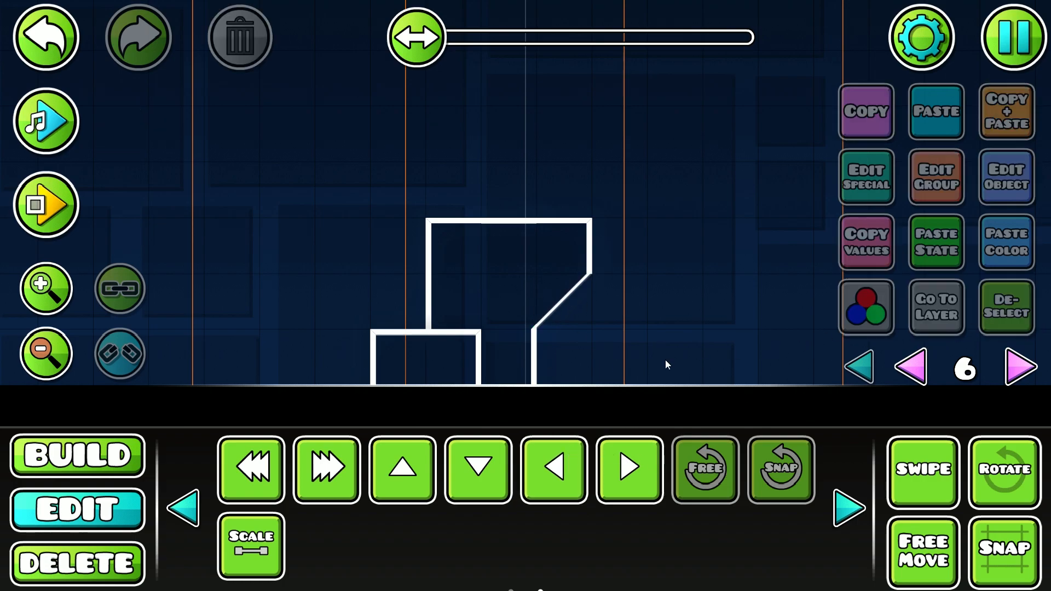
Select all the inner outline pieces on editor layer 6 with swipe and set their Z layer to B1
{"action": "left_click", "coordinate": [925, 472]}
{"action": "left_click_drag", "start_coordinate": [671, 198], "coordinate": [429, 372]}
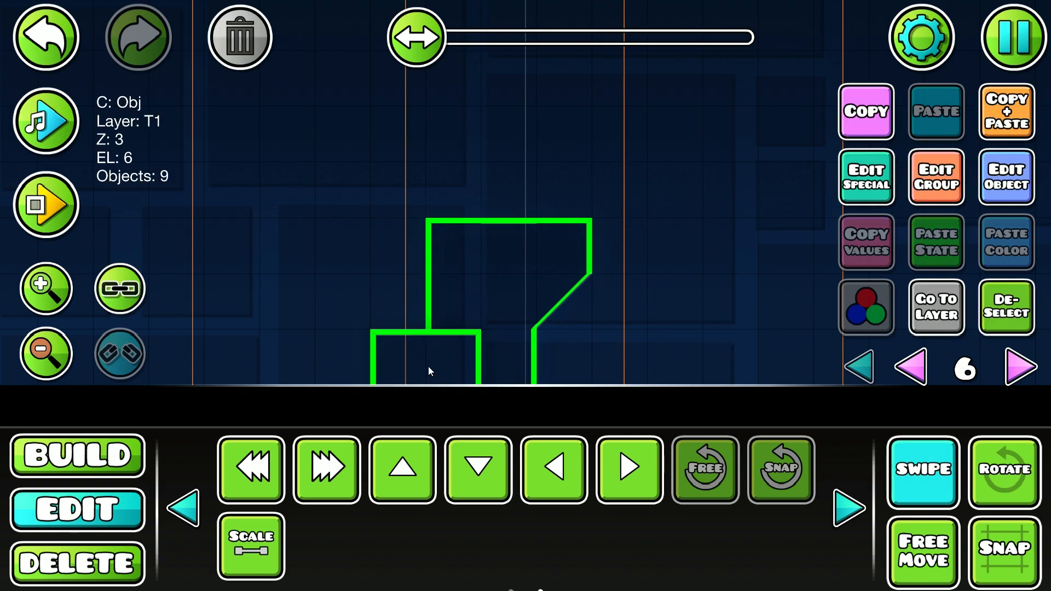
{"action": "left_click", "coordinate": [957, 203]}
{"action": "left_click", "coordinate": [442, 469]}
{"action": "left_click", "coordinate": [524, 543]}
Assign color channel 2 to the inner outline pieces, deselect them and show all editor layers
{"action": "left_click", "coordinate": [1007, 176]}
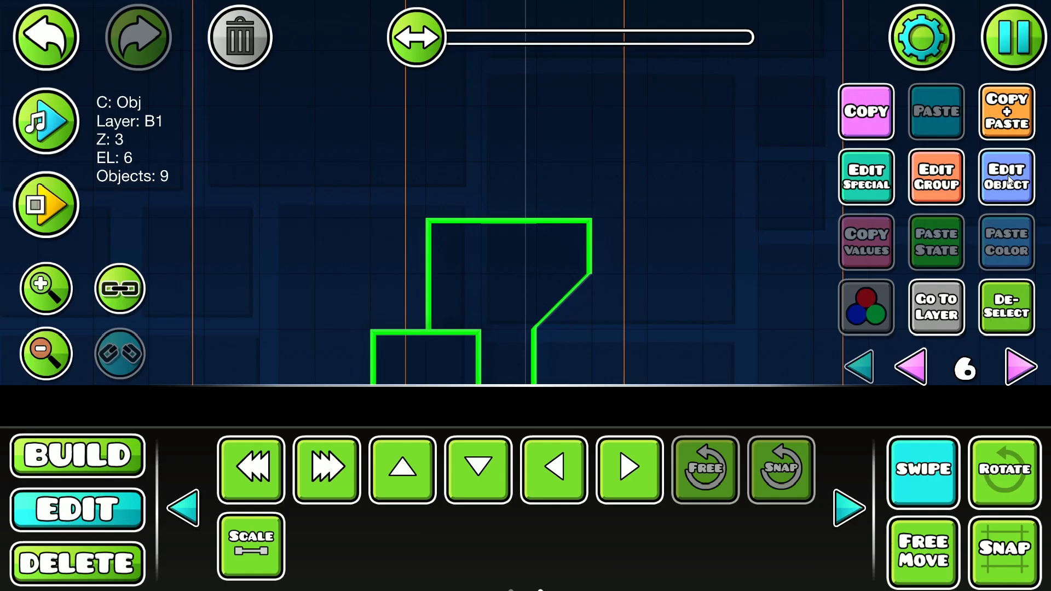
{"action": "left_click", "coordinate": [438, 324]}
{"action": "left_click", "coordinate": [563, 495]}
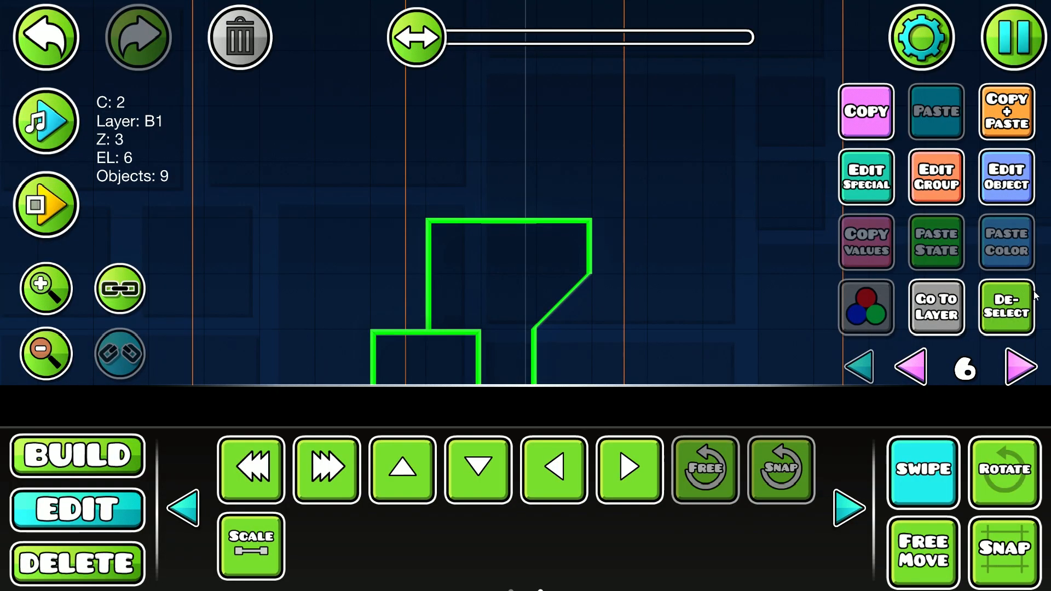
{"action": "left_click", "coordinate": [1020, 306]}
{"action": "left_click", "coordinate": [934, 459]}
{"action": "left_click", "coordinate": [861, 367]}
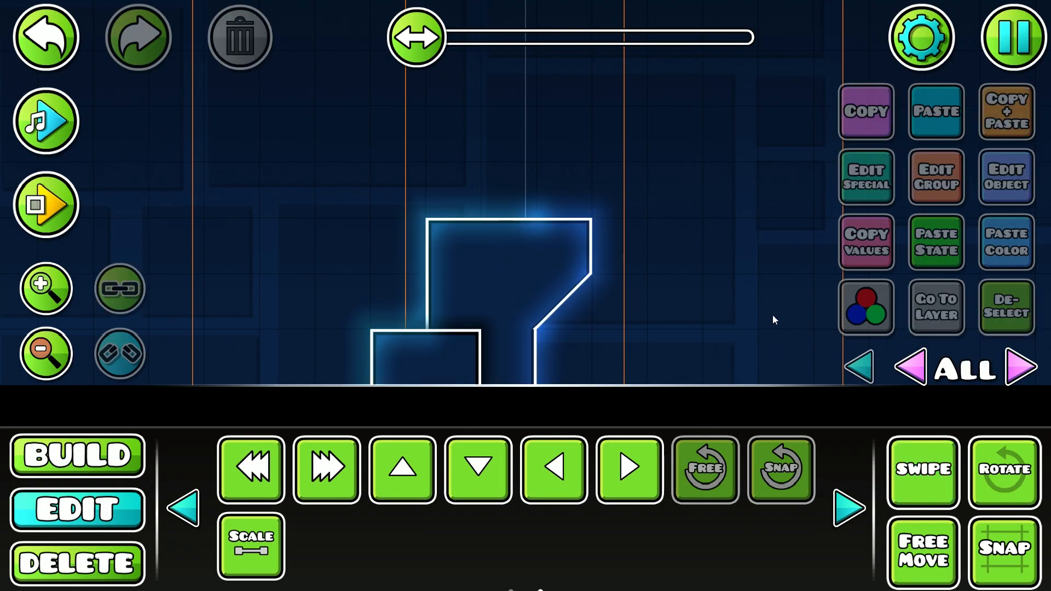
Return to editor layer 6 and delete the small triangular corner piece at the slope's lower joint
{"action": "left_click", "coordinate": [62, 11]}
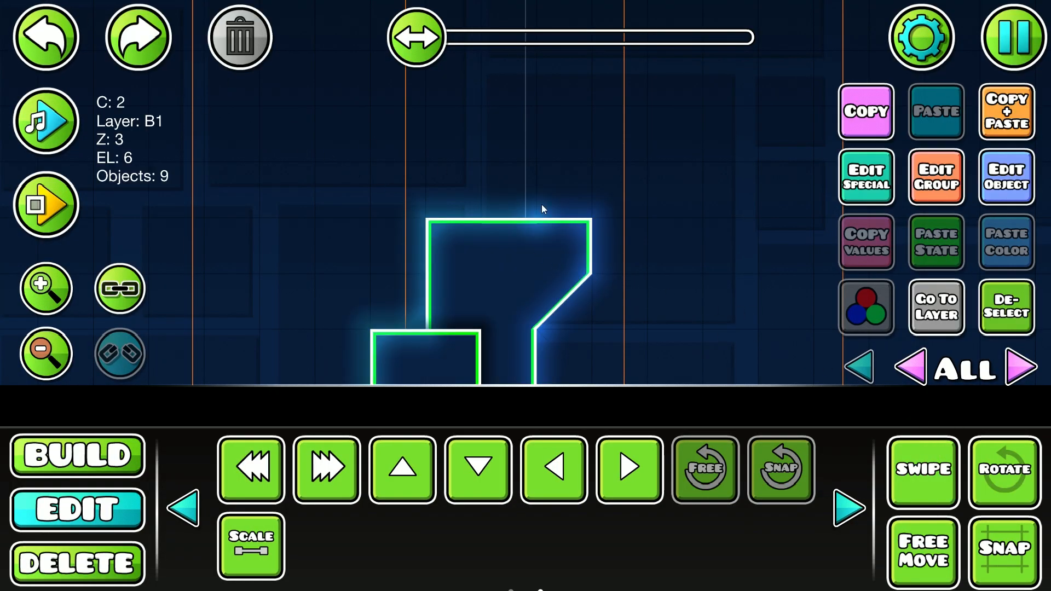
{"action": "left_click", "coordinate": [956, 298]}
{"action": "left_click", "coordinate": [566, 310]}
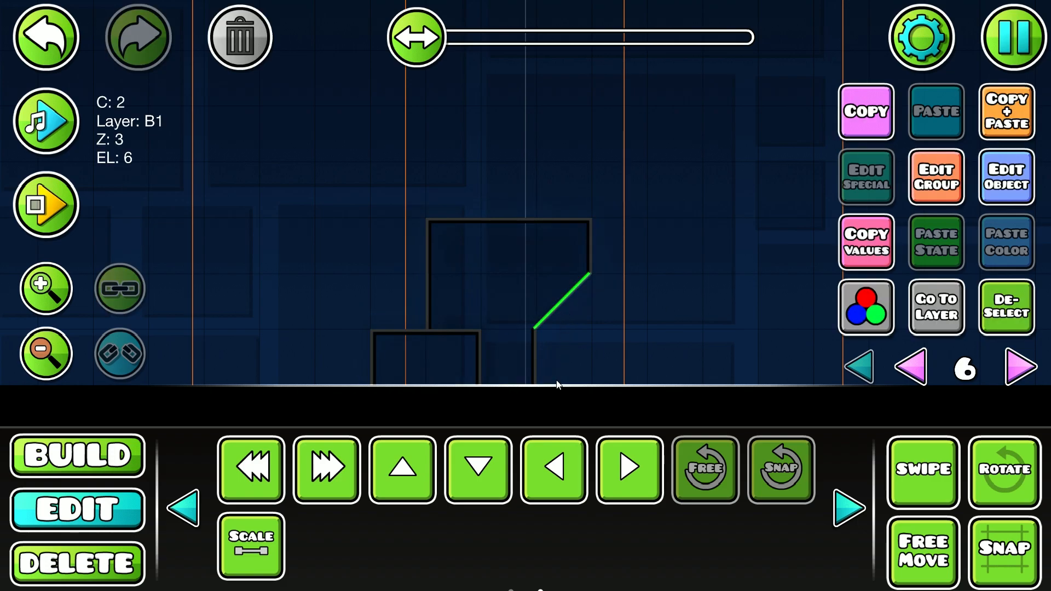
{"action": "left_click", "coordinate": [935, 375]}
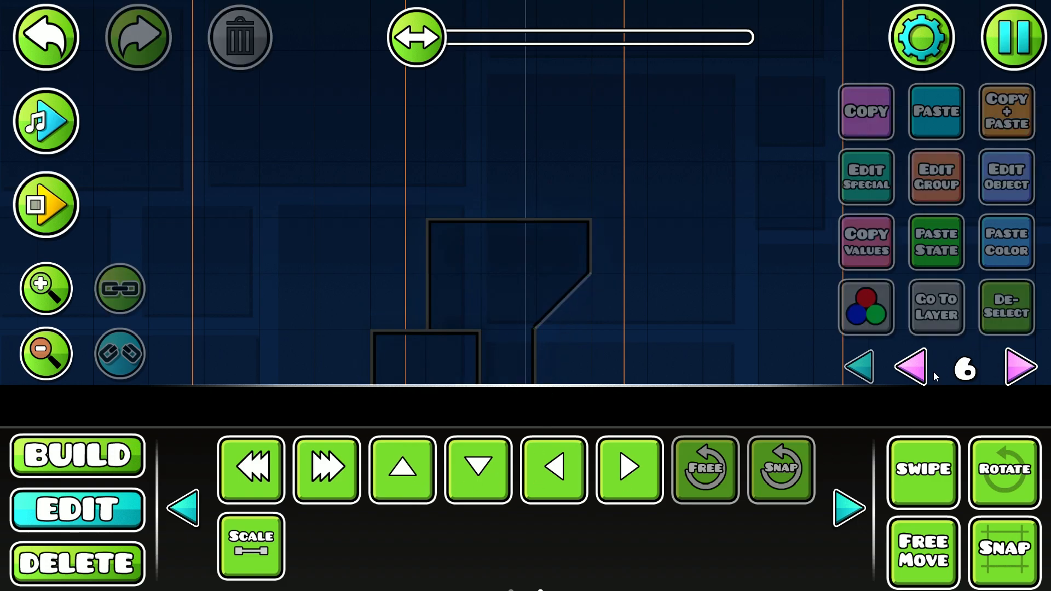
{"action": "left_click", "coordinate": [542, 324]}
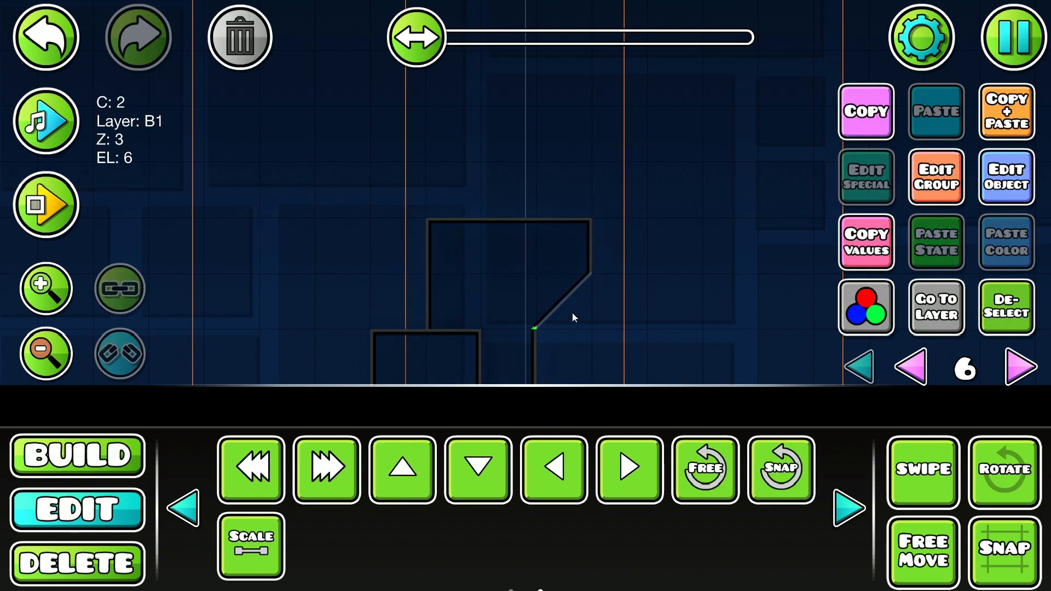
{"action": "left_click", "coordinate": [254, 64]}
{"action": "left_click", "coordinate": [111, 440]}
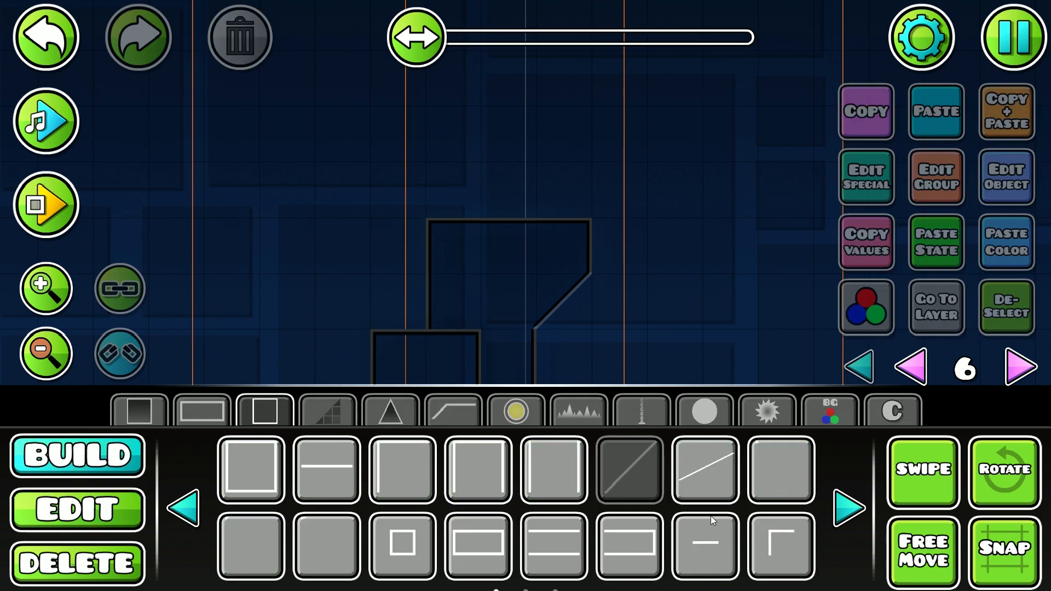
{"action": "left_click", "coordinate": [858, 517]}
{"action": "left_click", "coordinate": [410, 528]}
{"action": "left_click", "coordinate": [536, 327]}
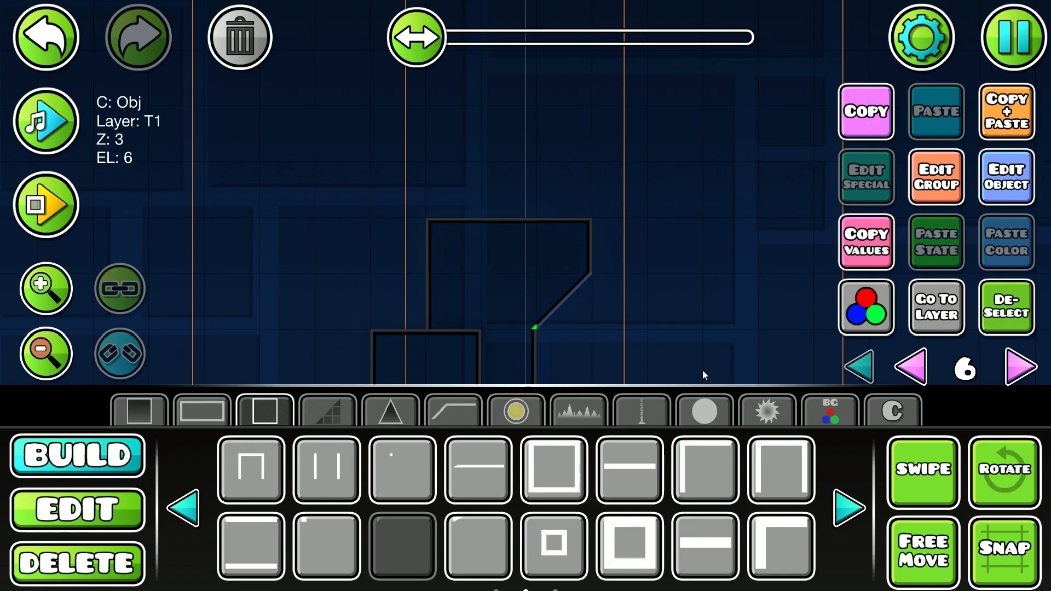
{"action": "left_click", "coordinate": [255, 59]}
{"action": "left_click", "coordinate": [477, 546]}
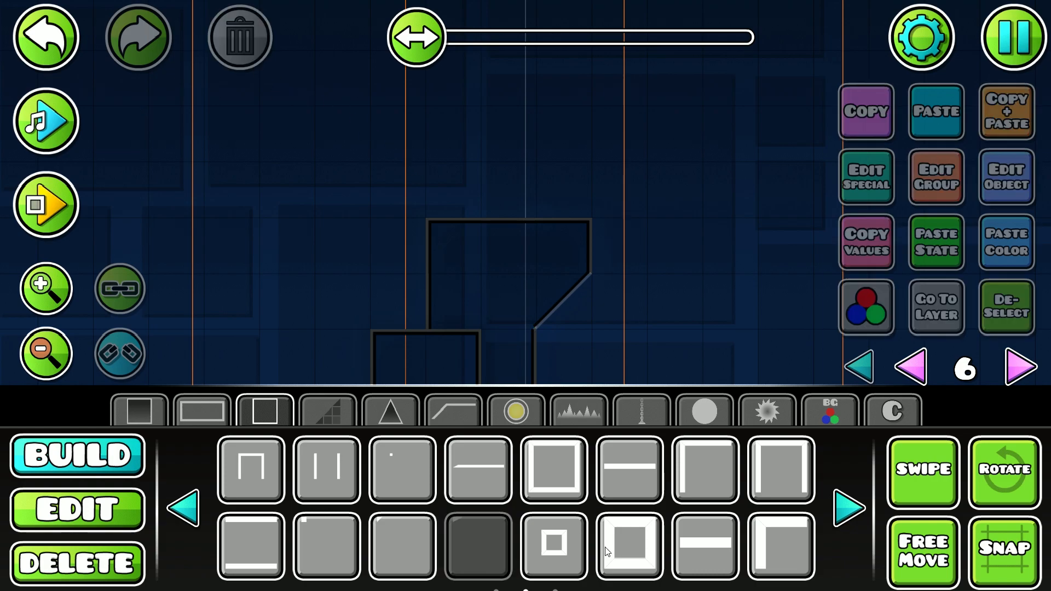
{"action": "left_click", "coordinate": [850, 510]}
{"action": "left_click", "coordinate": [478, 469]}
{"action": "left_click", "coordinate": [536, 323]}
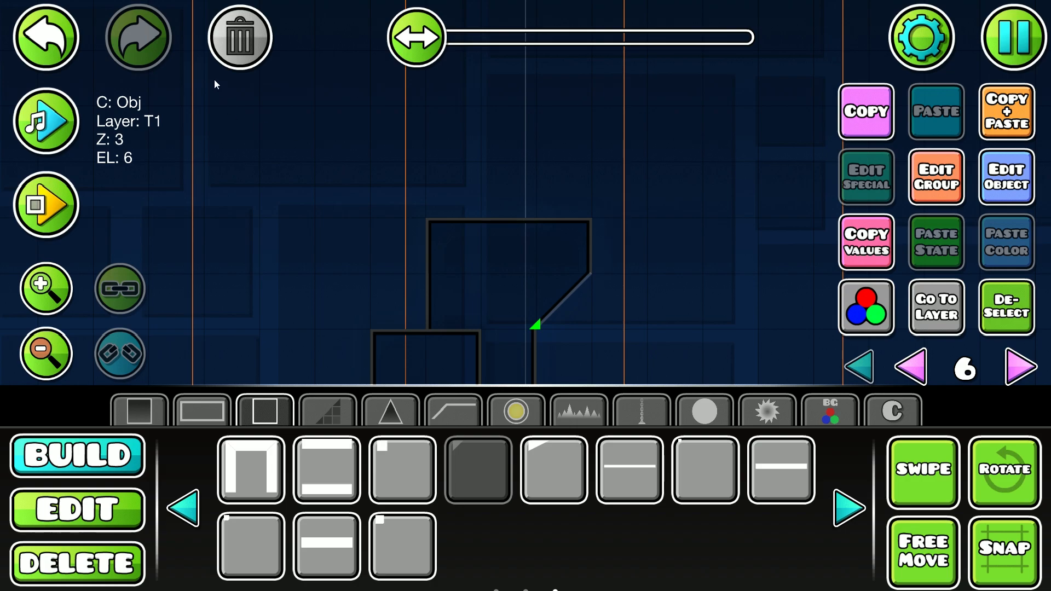
{"action": "left_click", "coordinate": [240, 39]}
Place the small triangular corner piece at the slope's lower joint and nudge it slightly up
{"action": "left_click", "coordinate": [184, 508]}
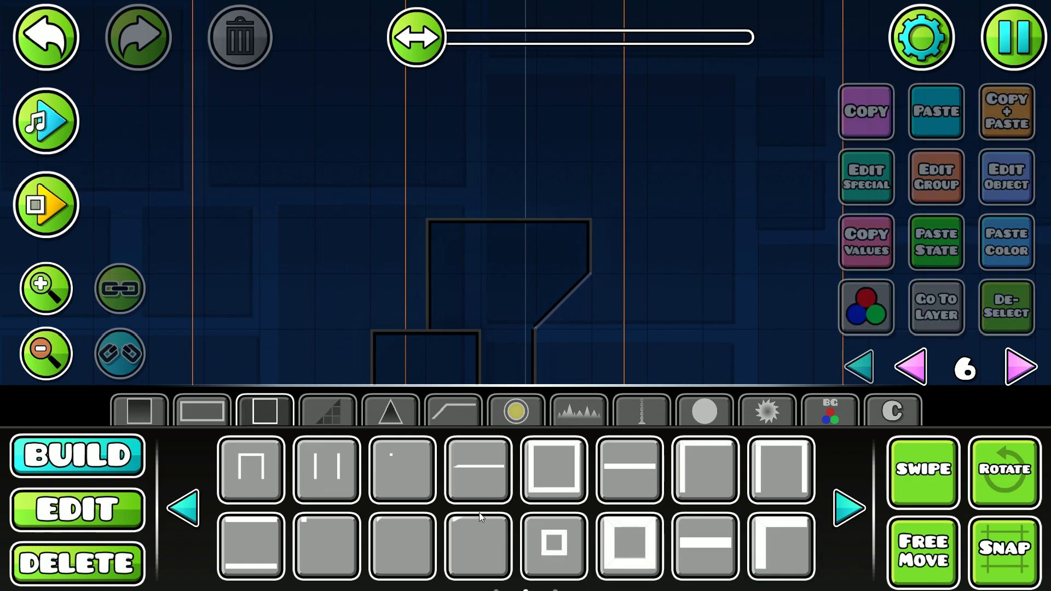
{"action": "left_click", "coordinate": [382, 547]}
{"action": "left_click", "coordinate": [588, 329]}
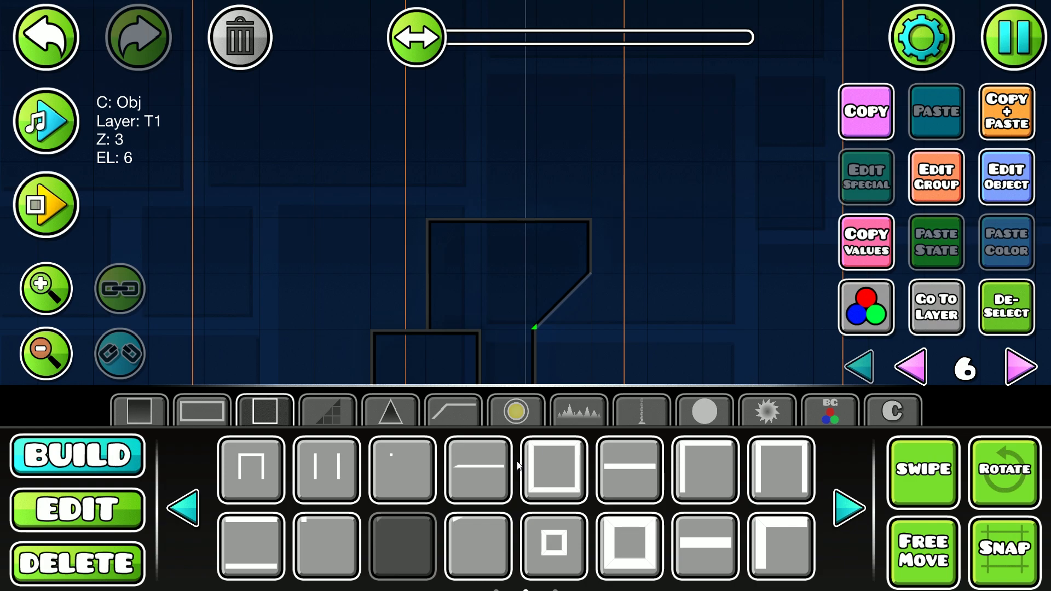
{"action": "key", "text": "2"}
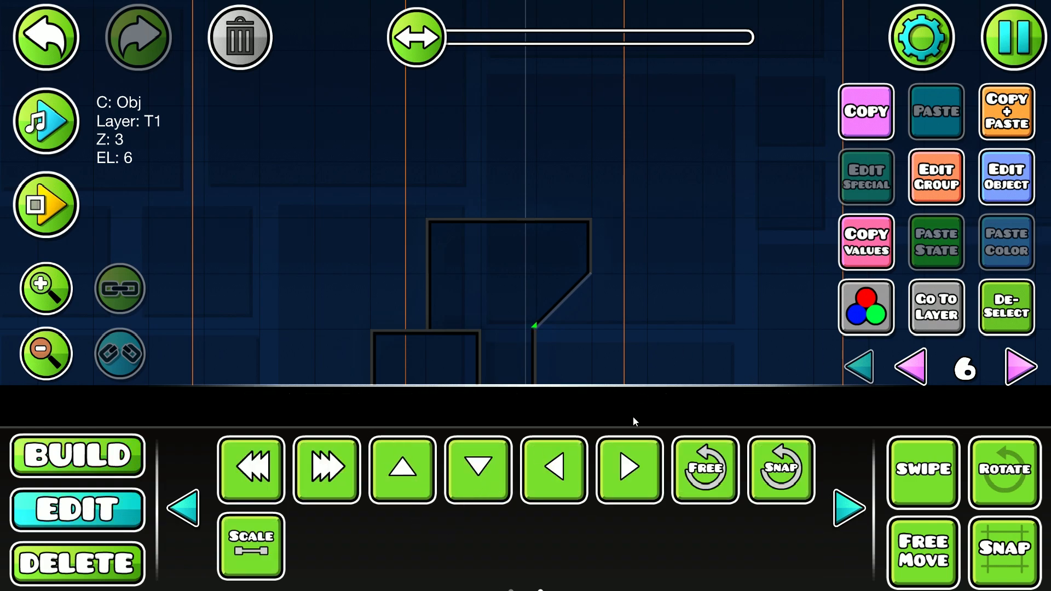
Assign the small corner piece color channel 2 and set its Z layer to B1
{"action": "left_click", "coordinate": [1013, 169]}
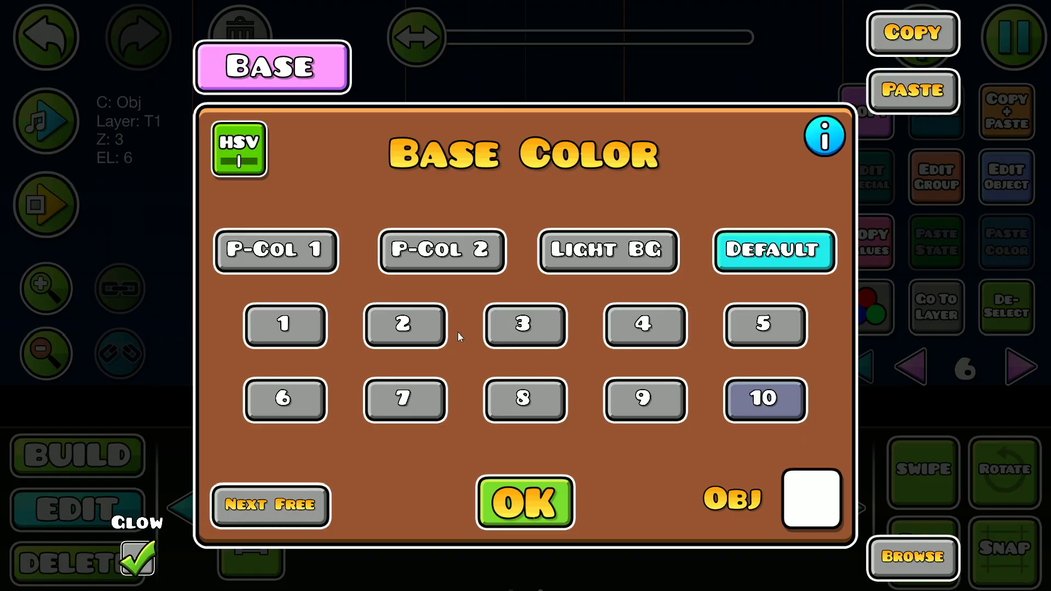
{"action": "left_click", "coordinate": [405, 326]}
{"action": "left_click", "coordinate": [550, 500]}
{"action": "left_click", "coordinate": [932, 201]}
{"action": "left_click", "coordinate": [475, 467]}
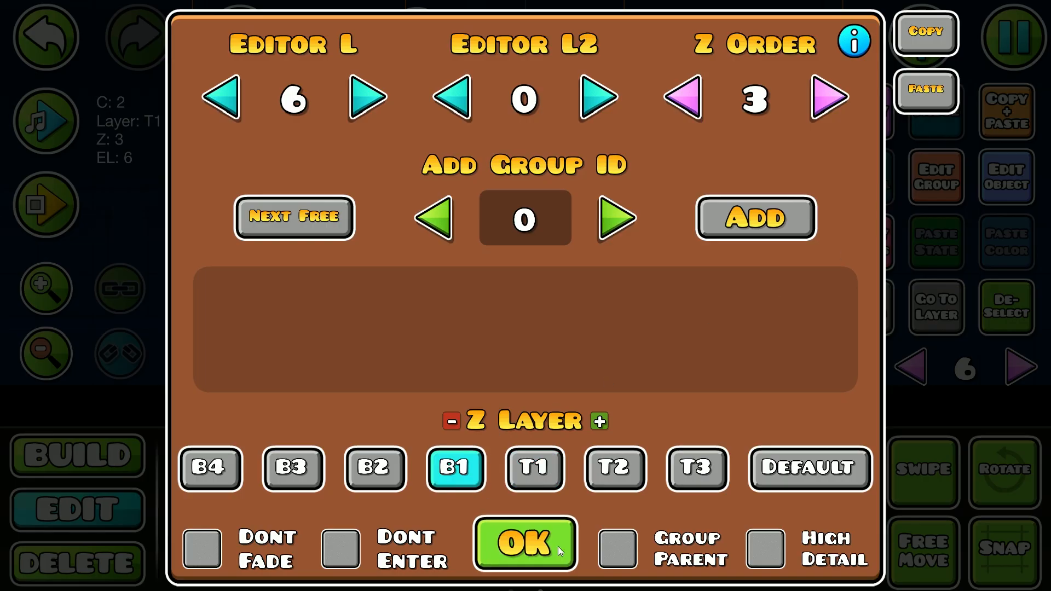
{"action": "left_click", "coordinate": [557, 547]}
Show all editor layers and examine the structure, especially the slope's lower joint, with nothing selected
{"action": "left_click", "coordinate": [860, 366]}
{"action": "left_click", "coordinate": [983, 328]}
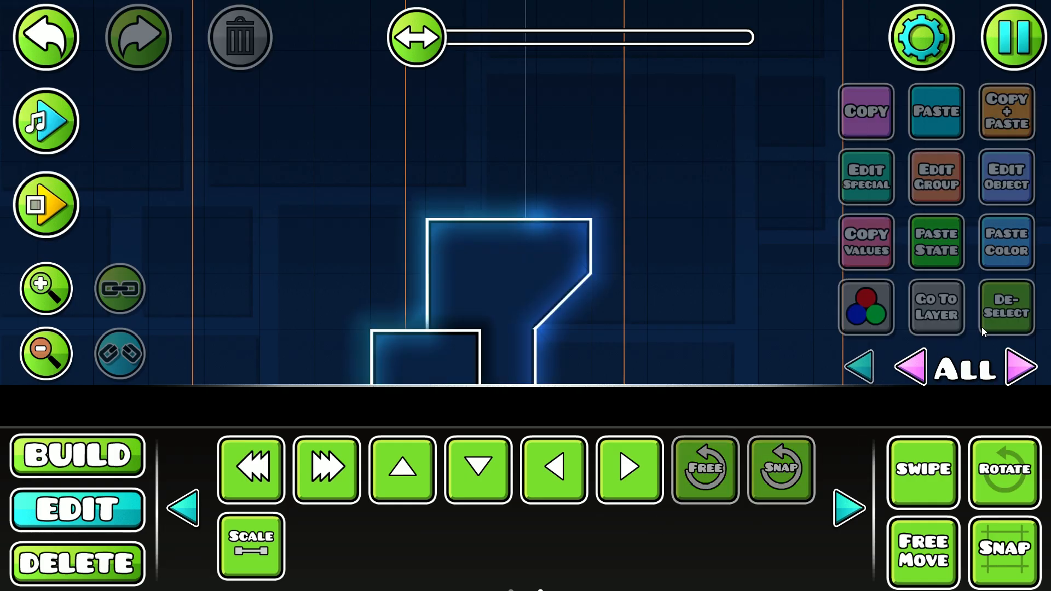
{"action": "left_click", "coordinate": [44, 46]}
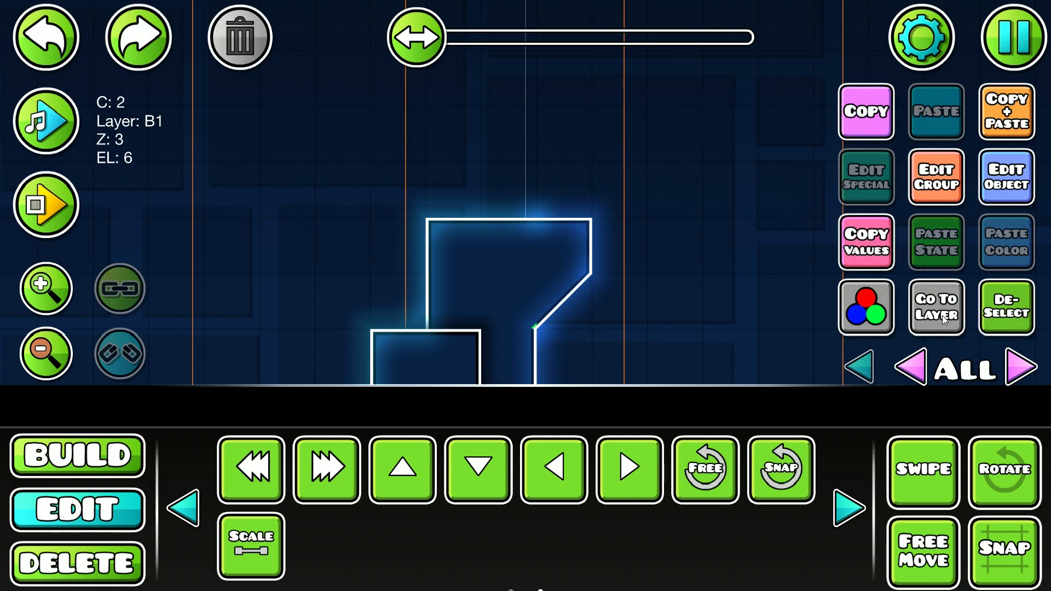
{"action": "left_click", "coordinate": [989, 313]}
{"action": "left_click_drag", "start_coordinate": [556, 326], "coordinate": [560, 323]}
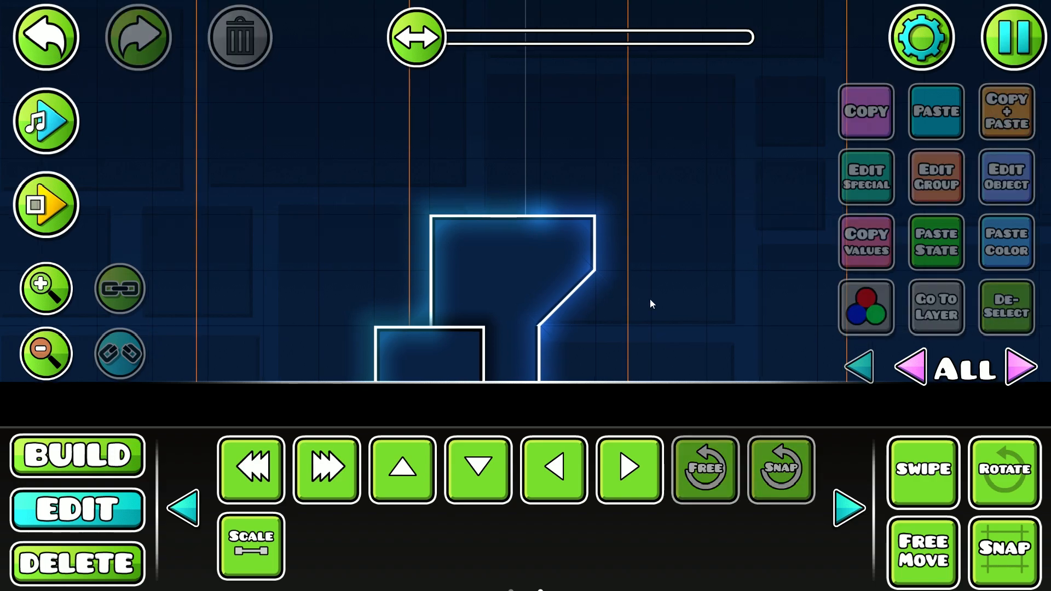
{"action": "left_click_drag", "start_coordinate": [410, 315], "coordinate": [575, 309]}
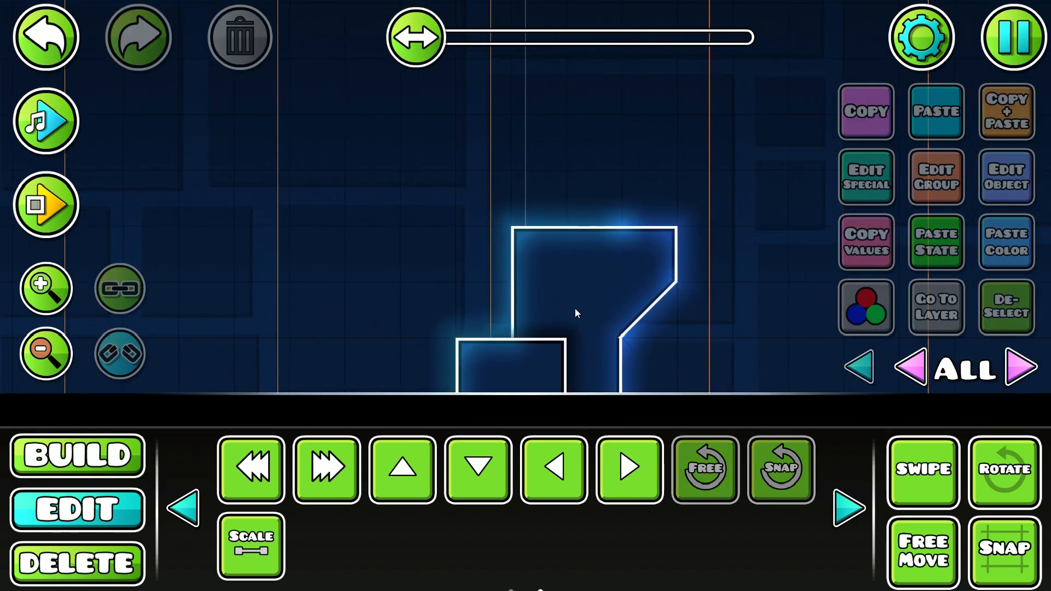
Isolate editor layer 3, select all of its glow pieces and reset their detail HSV adjustments
{"action": "left_click", "coordinate": [642, 212]}
{"action": "left_click", "coordinate": [929, 374]}
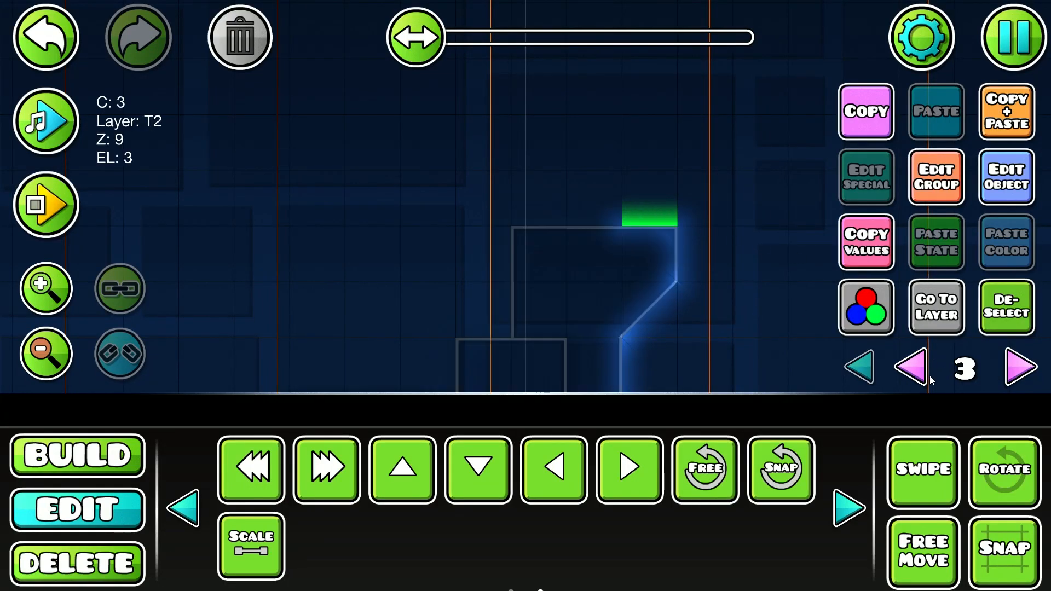
{"action": "left_click_drag", "start_coordinate": [765, 168], "coordinate": [601, 384]}
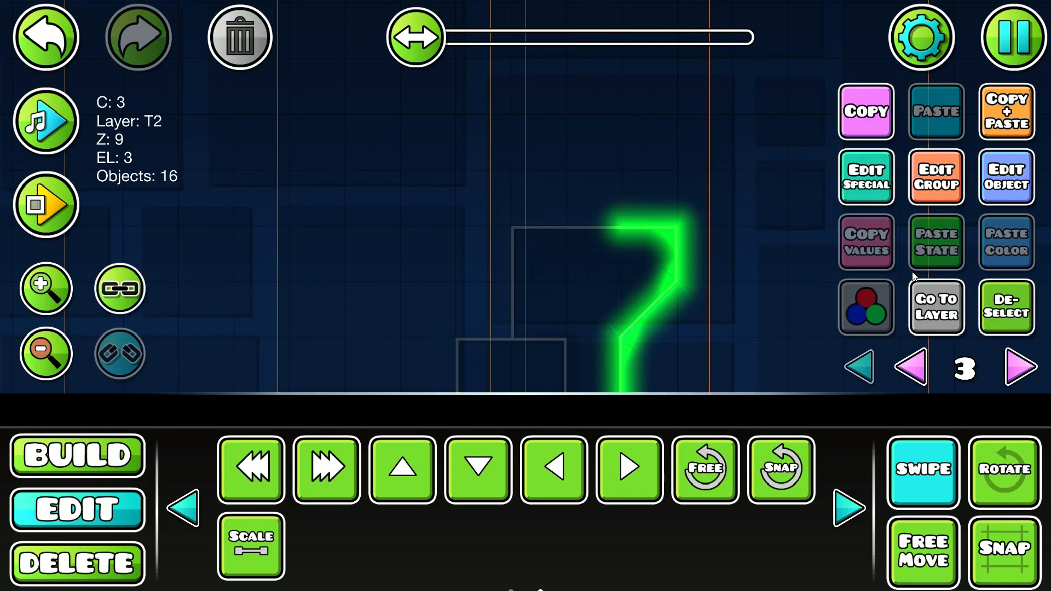
{"action": "left_click", "coordinate": [1005, 178]}
{"action": "left_click", "coordinate": [219, 153]}
{"action": "left_click", "coordinate": [746, 180]}
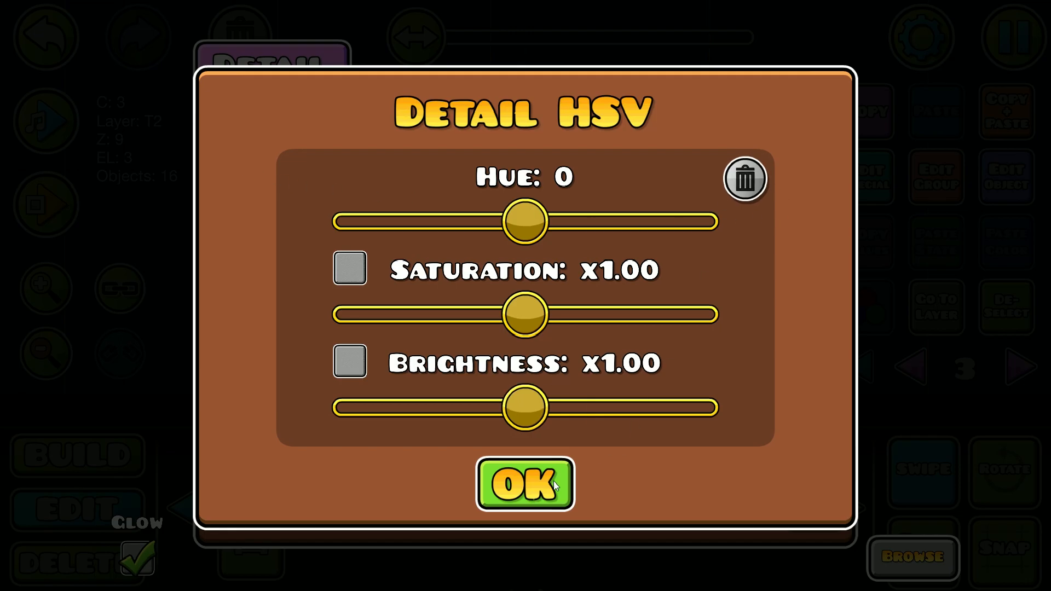
{"action": "left_click", "coordinate": [526, 485]}
{"action": "left_click", "coordinate": [528, 488]}
{"action": "left_click", "coordinate": [1003, 308]}
{"action": "left_click", "coordinate": [860, 366]}
{"action": "left_click", "coordinate": [929, 468]}
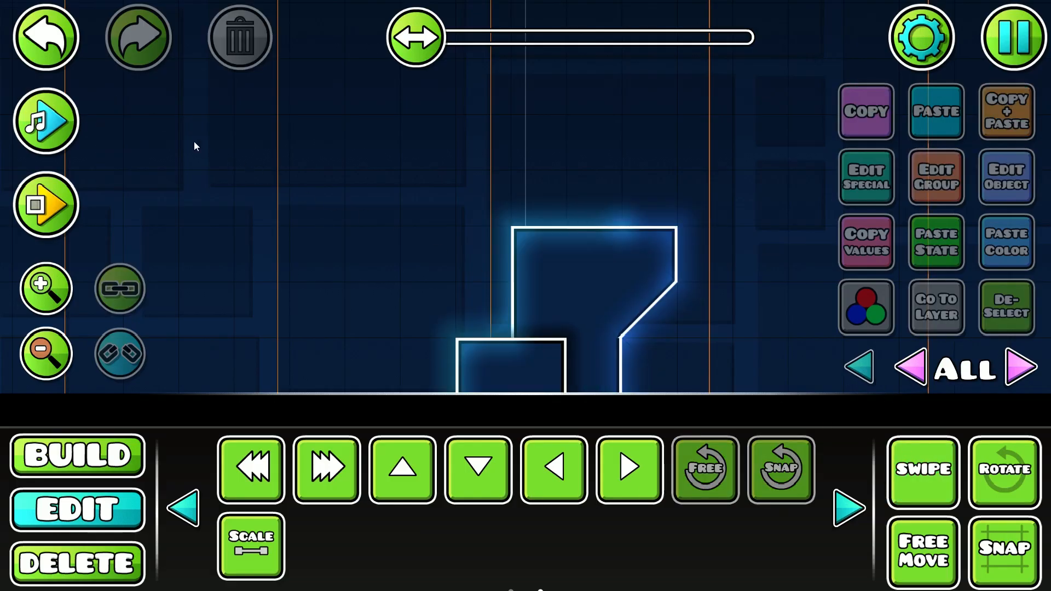
Isolate editor layer 4, select all of its glow pieces and set their detail HSV brightness to x1.00
{"action": "left_click", "coordinate": [59, 54]}
{"action": "left_click", "coordinate": [944, 298]}
{"action": "left_click", "coordinate": [1005, 307]}
{"action": "left_click", "coordinate": [1032, 359]}
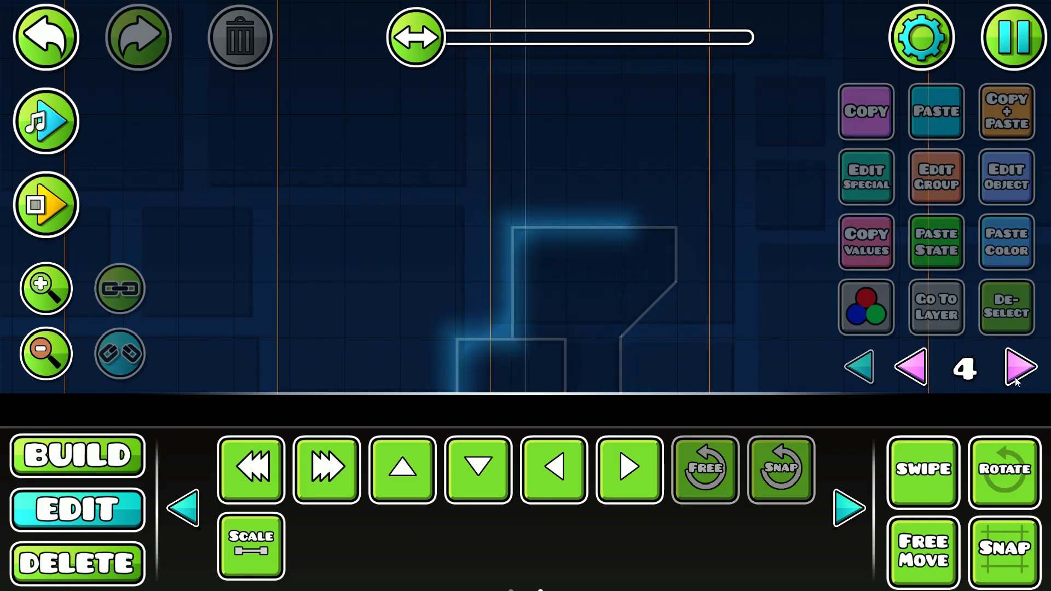
{"action": "left_click", "coordinate": [926, 469]}
{"action": "left_click_drag", "start_coordinate": [647, 201], "coordinate": [443, 452]}
{"action": "left_click_drag", "start_coordinate": [622, 251], "coordinate": [430, 438]}
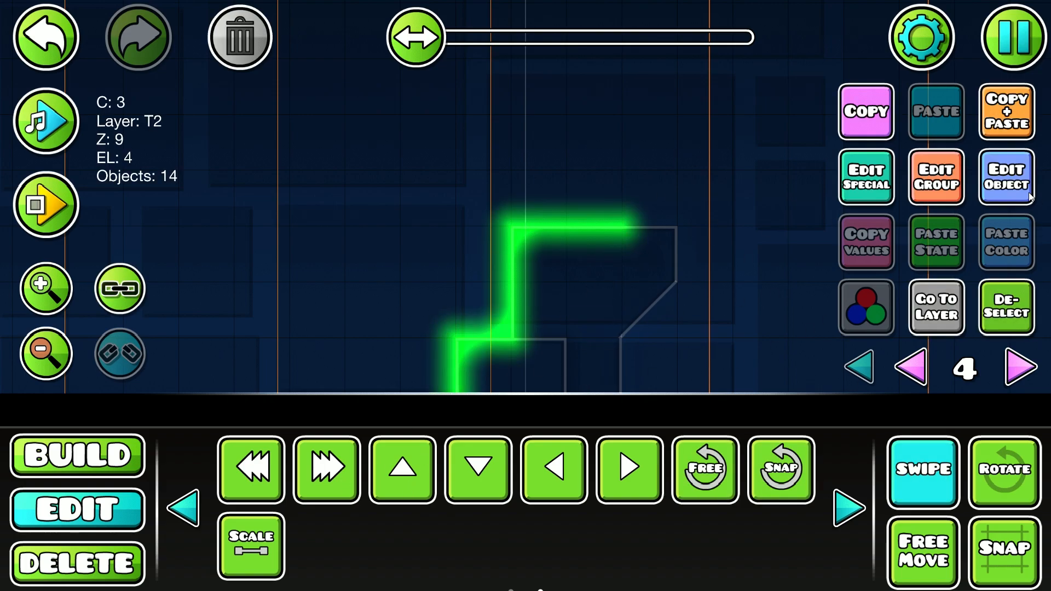
{"action": "left_click", "coordinate": [1024, 189]}
{"action": "left_click", "coordinate": [244, 145]}
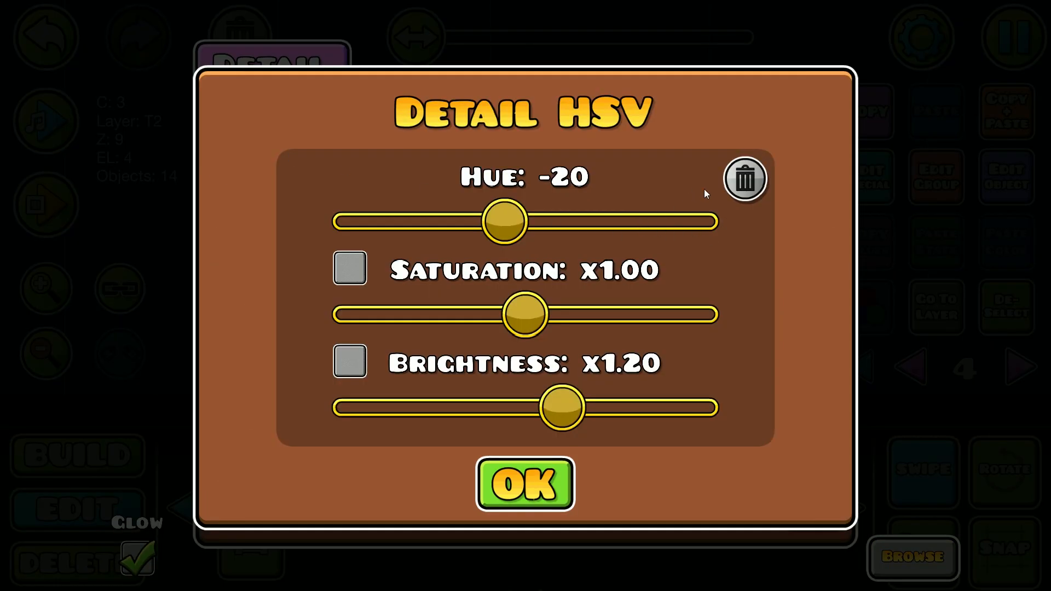
{"action": "left_click_drag", "start_coordinate": [578, 415], "coordinate": [541, 415]}
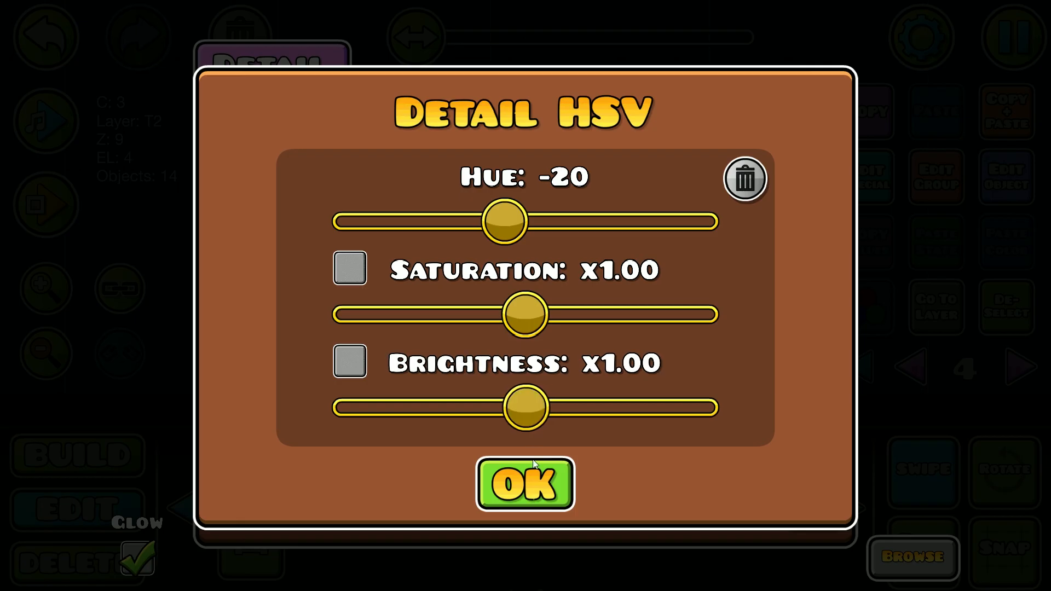
{"action": "left_click", "coordinate": [525, 484]}
{"action": "key", "text": "alt+d"}
{"action": "left_click", "coordinate": [860, 367]}
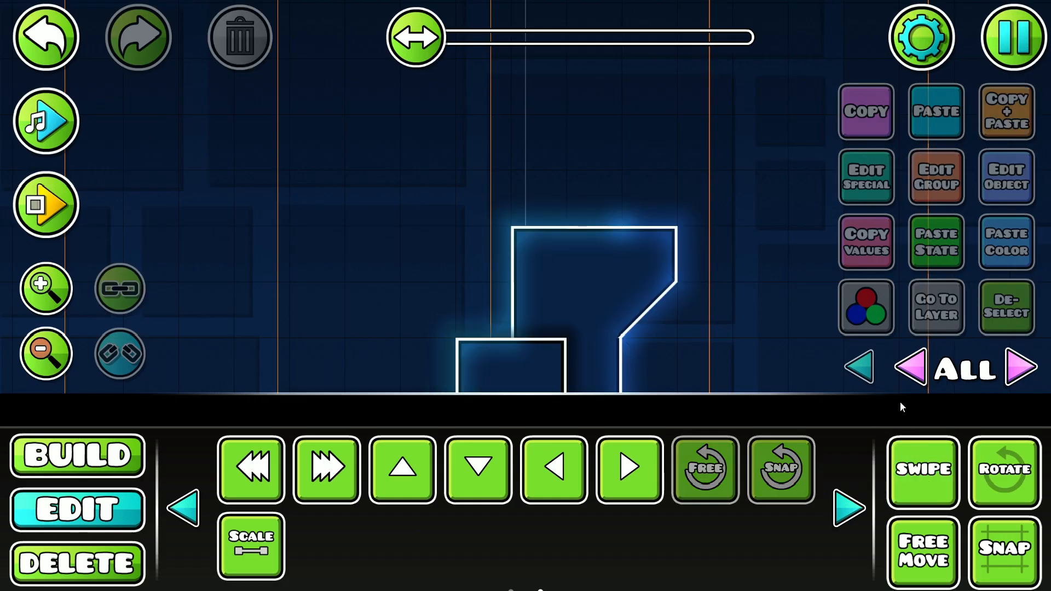
{"action": "left_click_drag", "start_coordinate": [716, 307], "coordinate": [663, 219]}
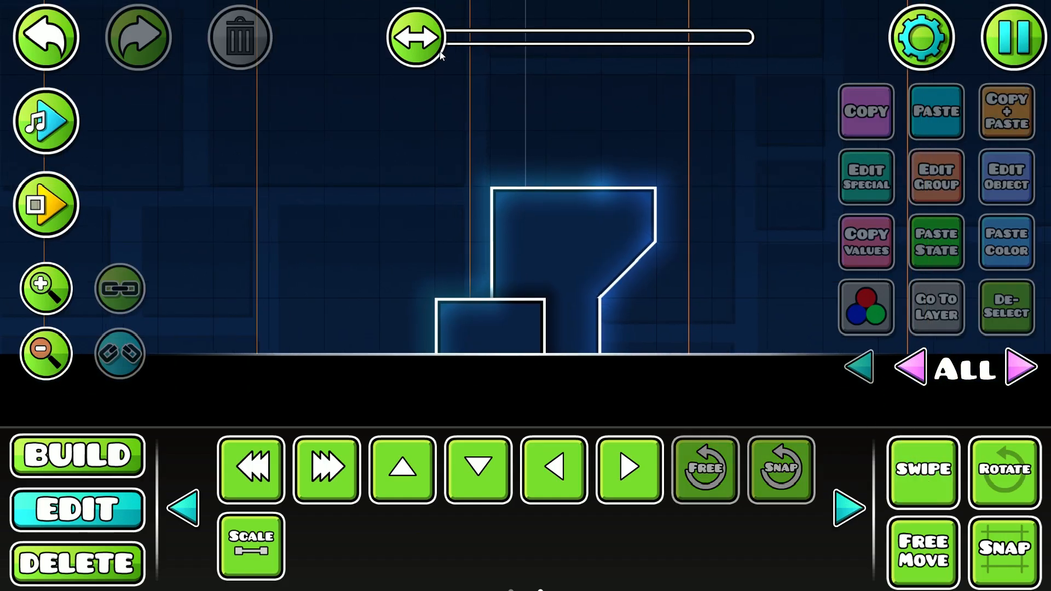
{"action": "left_click_drag", "start_coordinate": [518, 183], "coordinate": [429, 193]}
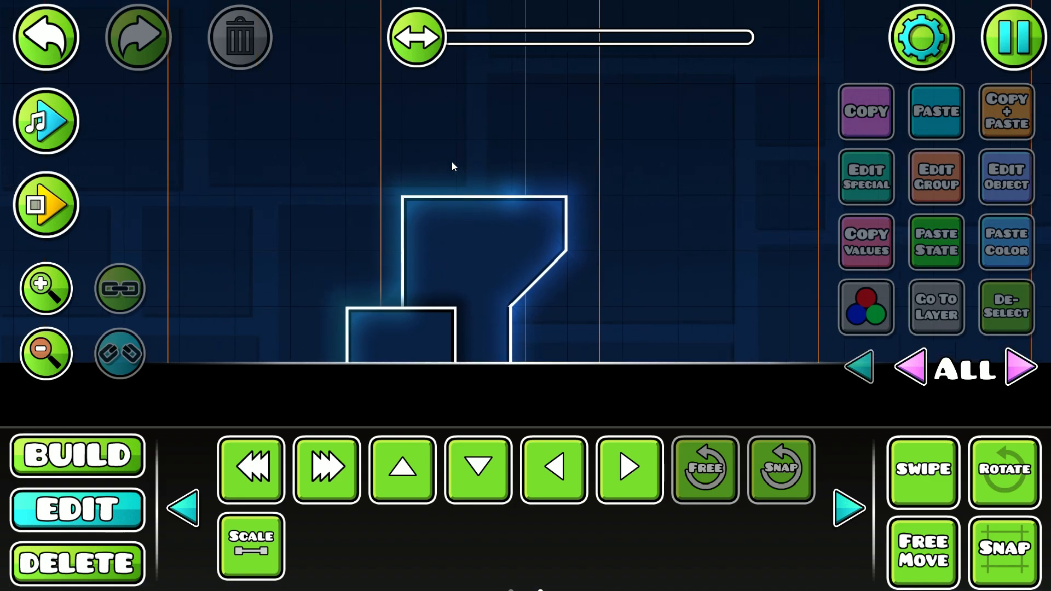
{"action": "left_click_drag", "start_coordinate": [522, 235], "coordinate": [545, 230]}
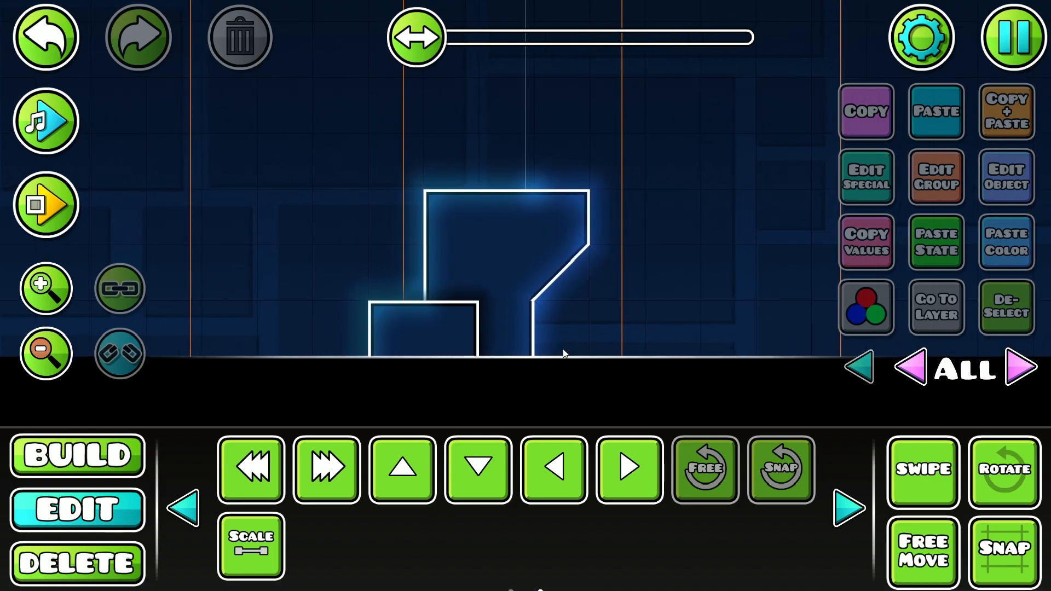
{"action": "left_click_drag", "start_coordinate": [621, 183], "coordinate": [604, 290]}
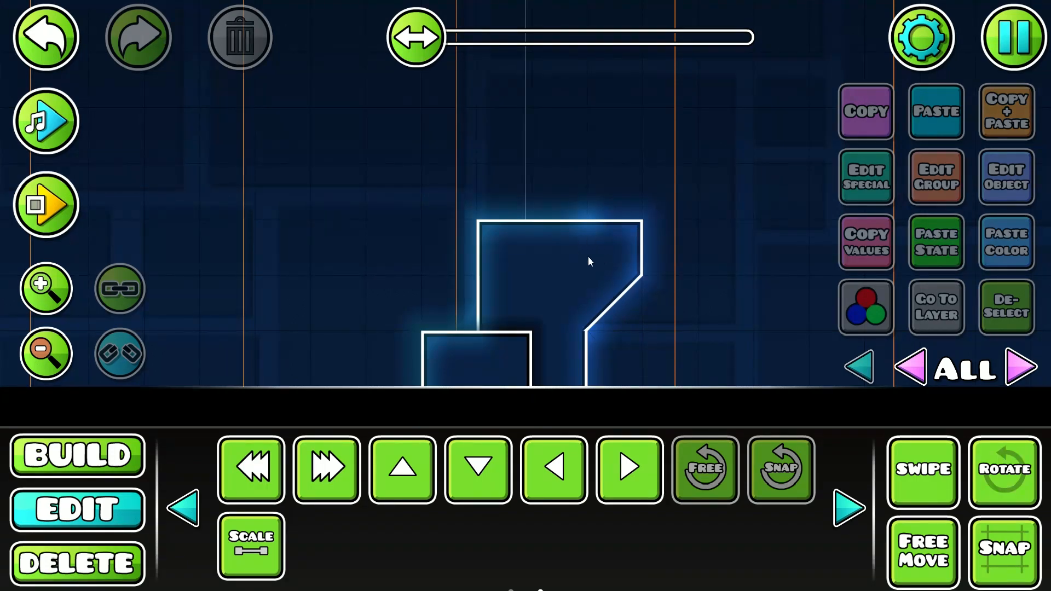
{"action": "left_click_drag", "start_coordinate": [530, 233], "coordinate": [514, 222]}
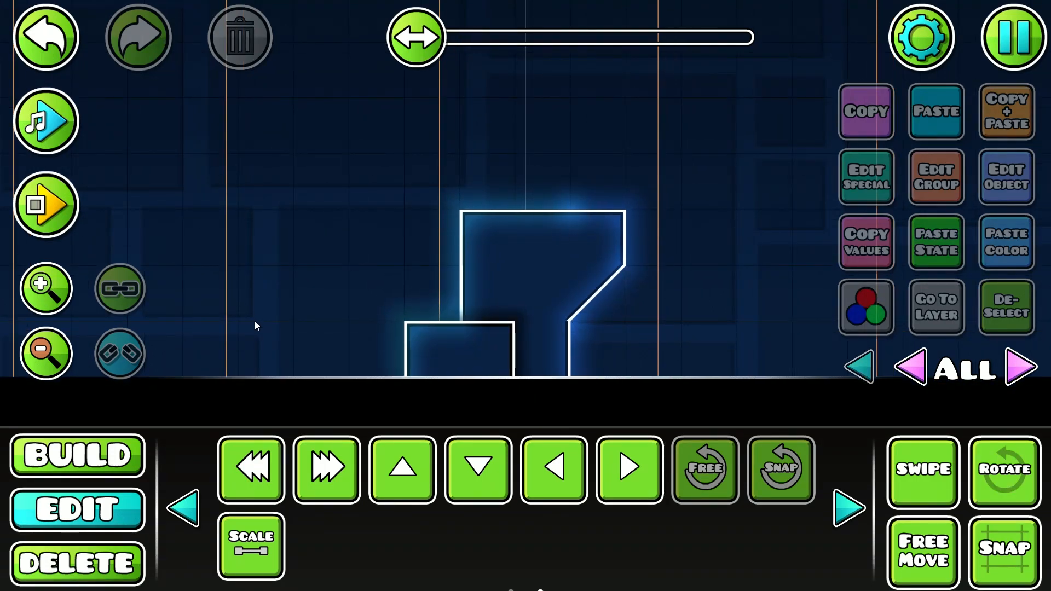
Place the saved custom decoration with a light and corner lines in the upper block's upper-left corner
{"action": "left_click", "coordinate": [135, 451]}
{"action": "left_click_drag", "start_coordinate": [478, 229], "coordinate": [432, 177]}
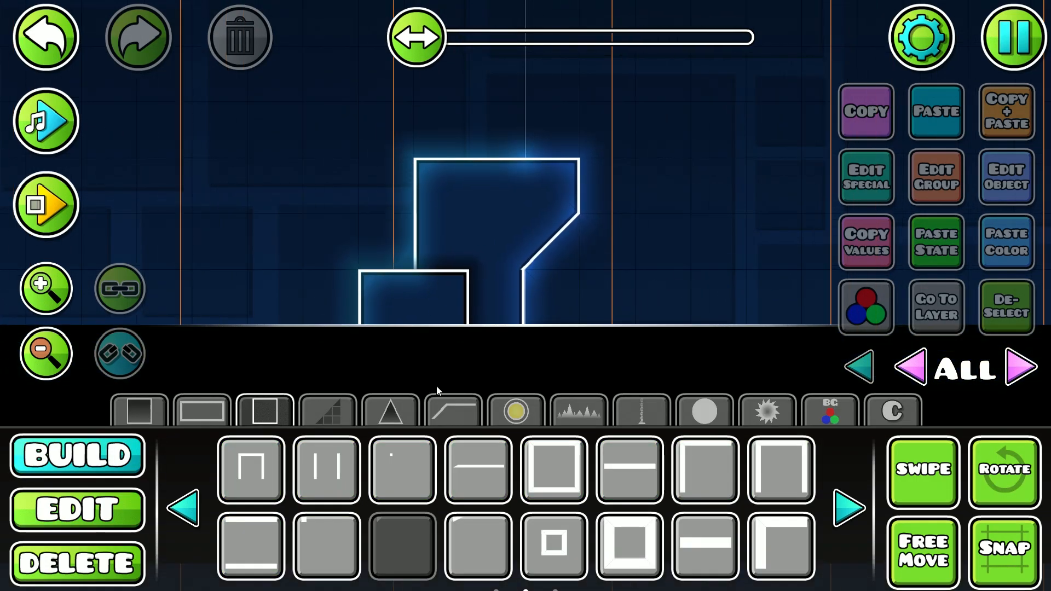
{"action": "left_click", "coordinate": [630, 410]}
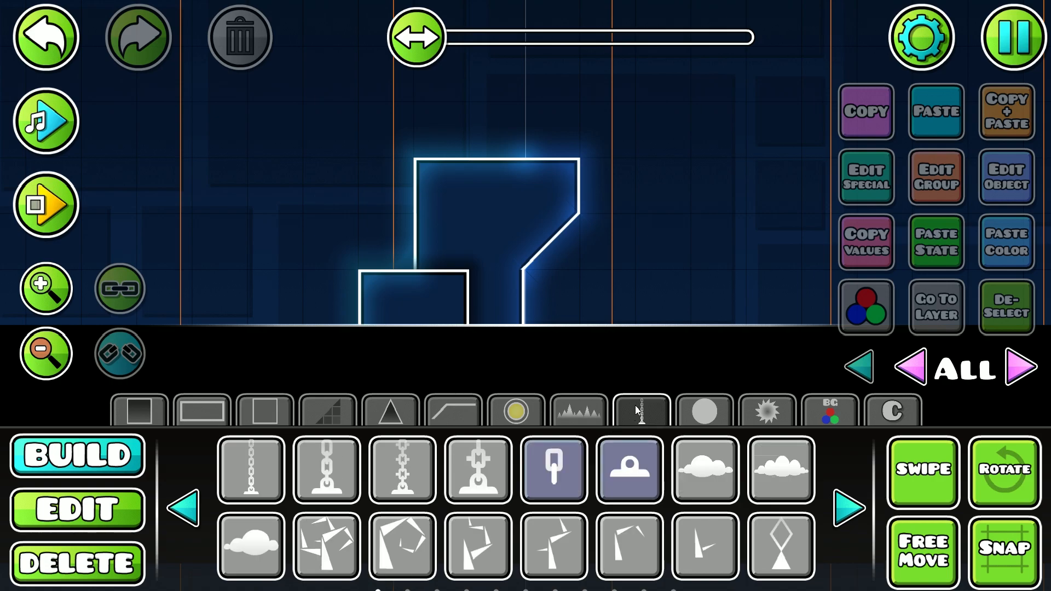
{"action": "left_click", "coordinate": [851, 419]}
{"action": "left_click", "coordinate": [876, 419]}
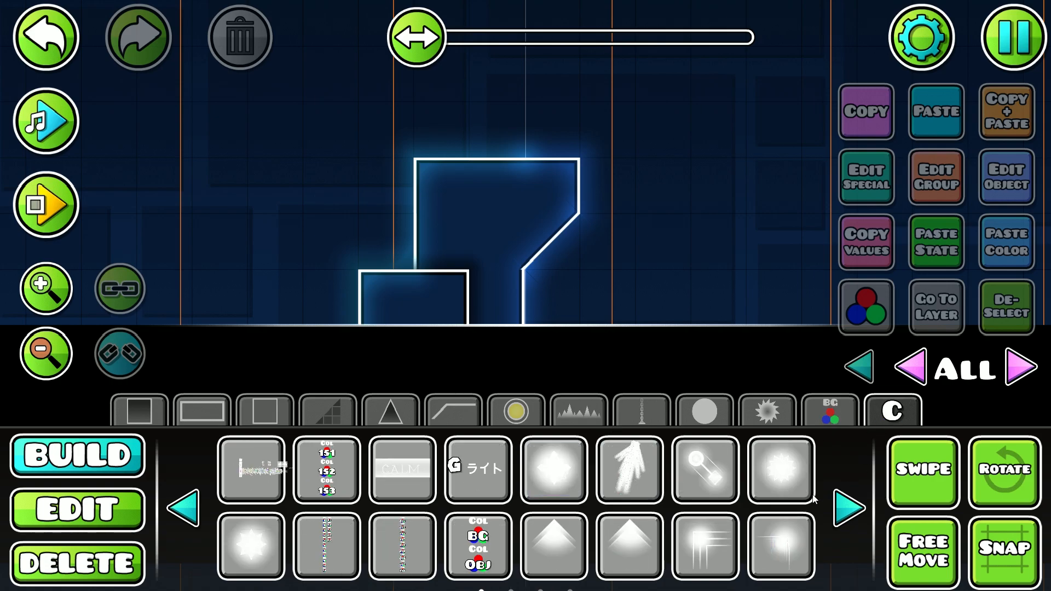
{"action": "left_click", "coordinate": [705, 545]}
{"action": "left_click", "coordinate": [455, 212]}
Nudge the corner decoration slightly right and down so it sits inset from the block's outline, and deselect it
{"action": "key", "text": "shift+d"}
{"action": "key", "text": "shift+d"}
{"action": "key", "text": "shift+s"}
{"action": "key", "text": "shift+d"}
{"action": "key", "text": "shift+d"}
{"action": "key", "text": "shift+s"}
{"action": "key", "text": "shift+s"}
{"action": "key", "text": "shift+s"}
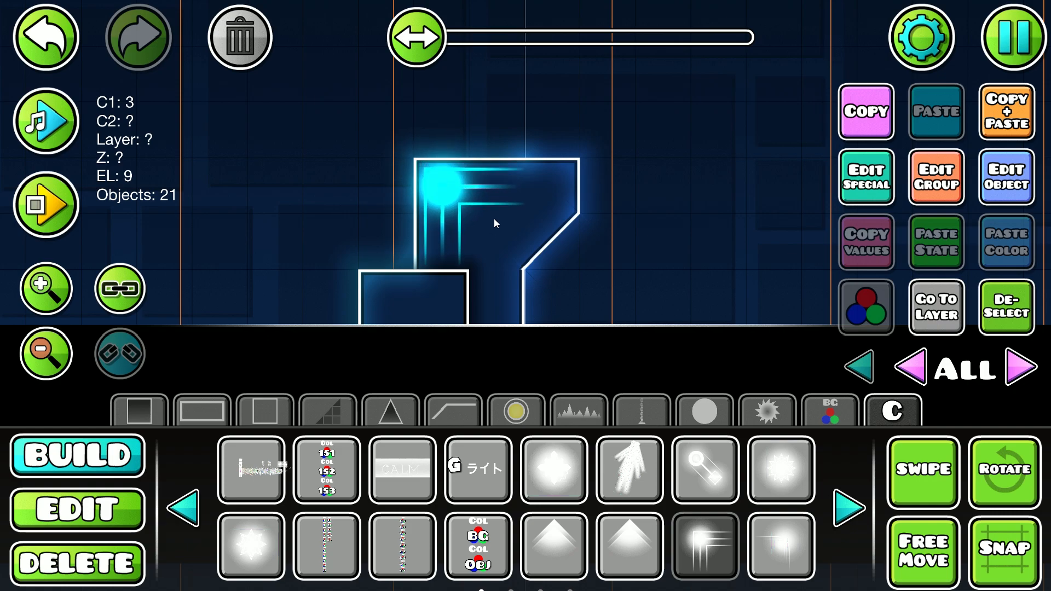
{"action": "left_click", "coordinate": [1014, 324]}
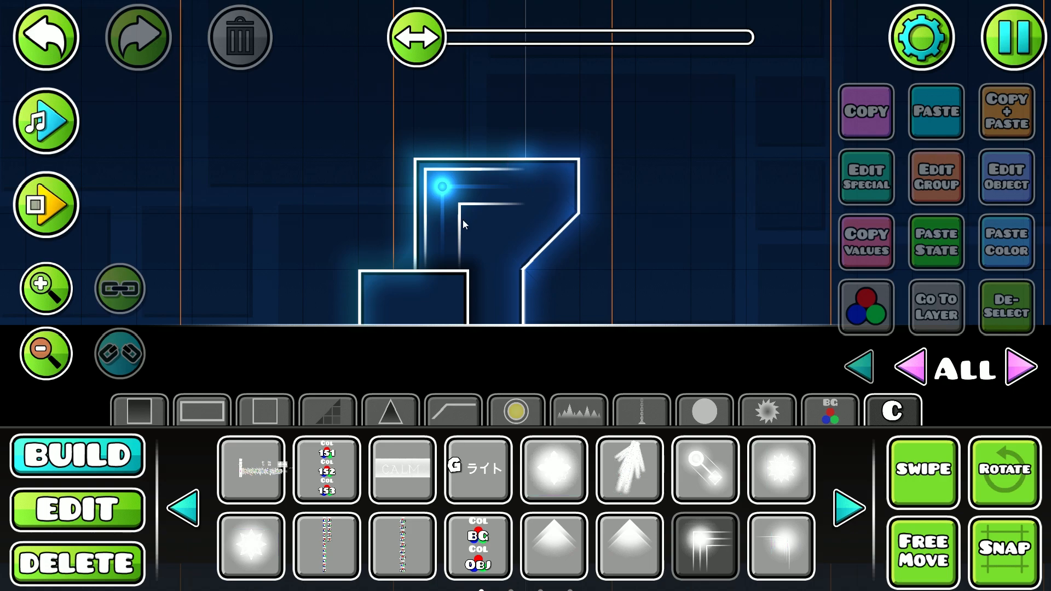
Return to edit mode and isolate editor layer 9, which holds the corner decoration
{"action": "key", "text": "2"}
{"action": "left_click_drag", "start_coordinate": [478, 211], "coordinate": [579, 228]}
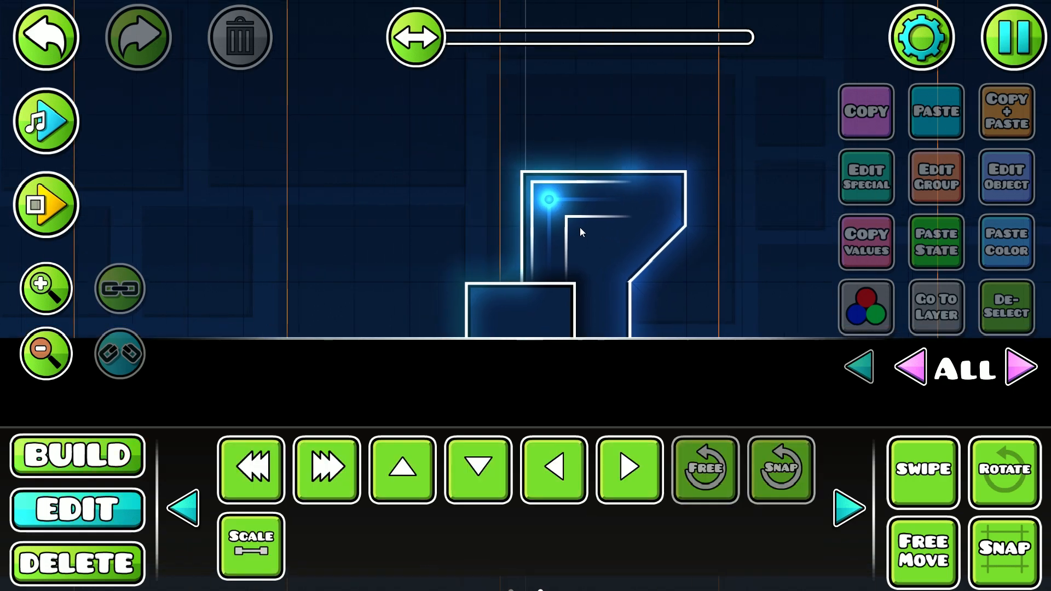
{"action": "left_click", "coordinate": [1021, 364]}
{"action": "left_click", "coordinate": [1022, 364]}
{"action": "left_click", "coordinate": [1022, 364]}
{"action": "left_click", "coordinate": [1021, 364]}
{"action": "left_click", "coordinate": [1022, 364]}
{"action": "left_click", "coordinate": [1022, 364]}
{"action": "left_click", "coordinate": [1021, 364]}
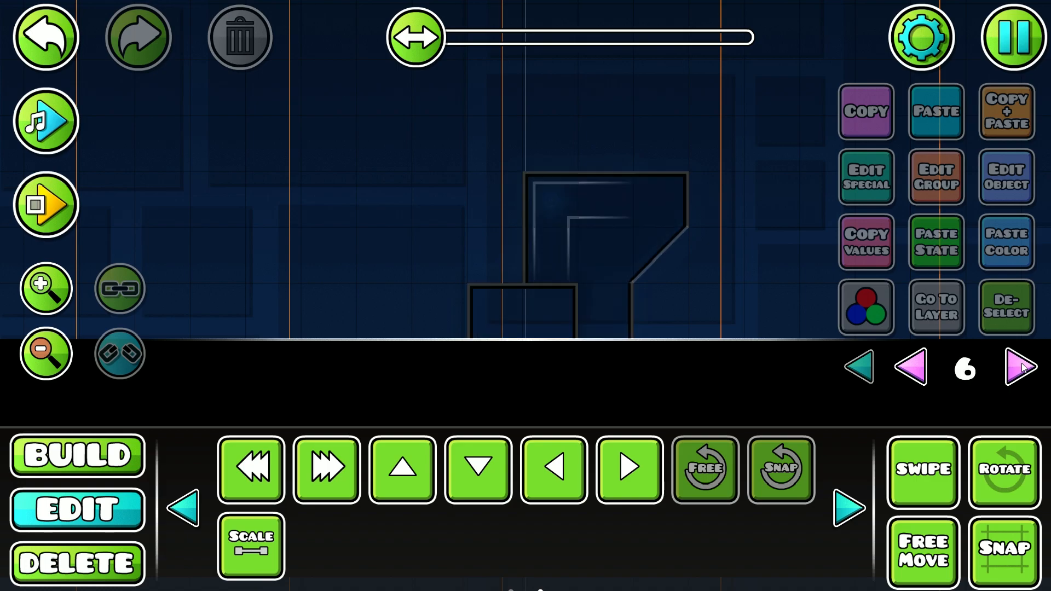
{"action": "left_click", "coordinate": [1021, 364]}
{"action": "left_click", "coordinate": [1020, 364]}
{"action": "left_click", "coordinate": [1020, 364]}
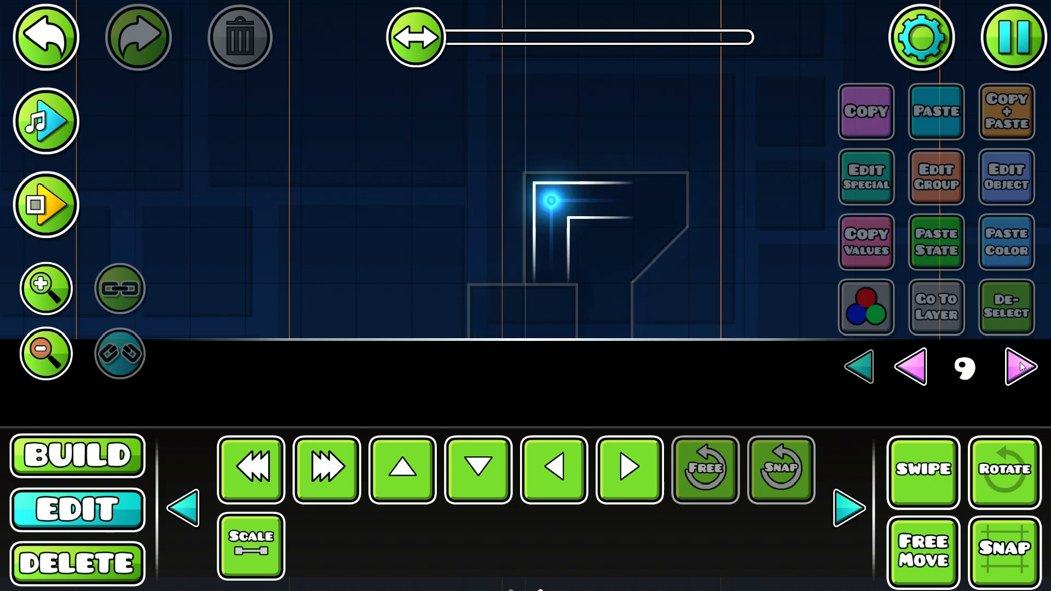
Set the detail HSV brightness of a glow piece in the round corner light to x1.40
{"action": "left_click", "coordinate": [554, 192]}
{"action": "left_click", "coordinate": [553, 192]}
{"action": "left_click", "coordinate": [983, 202]}
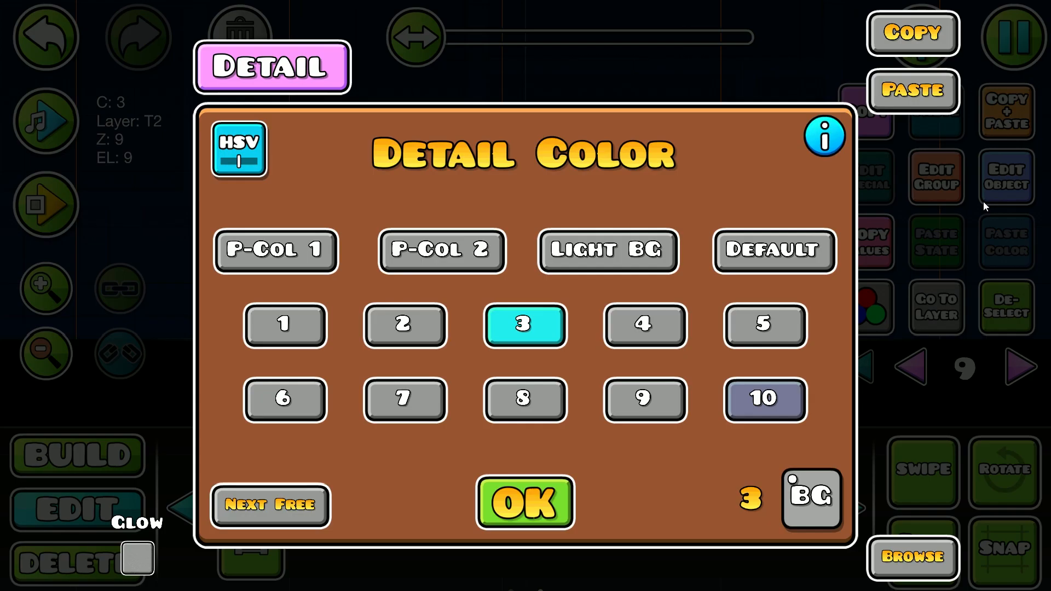
{"action": "left_click", "coordinate": [251, 171]}
{"action": "left_click_drag", "start_coordinate": [690, 417], "coordinate": [623, 436]}
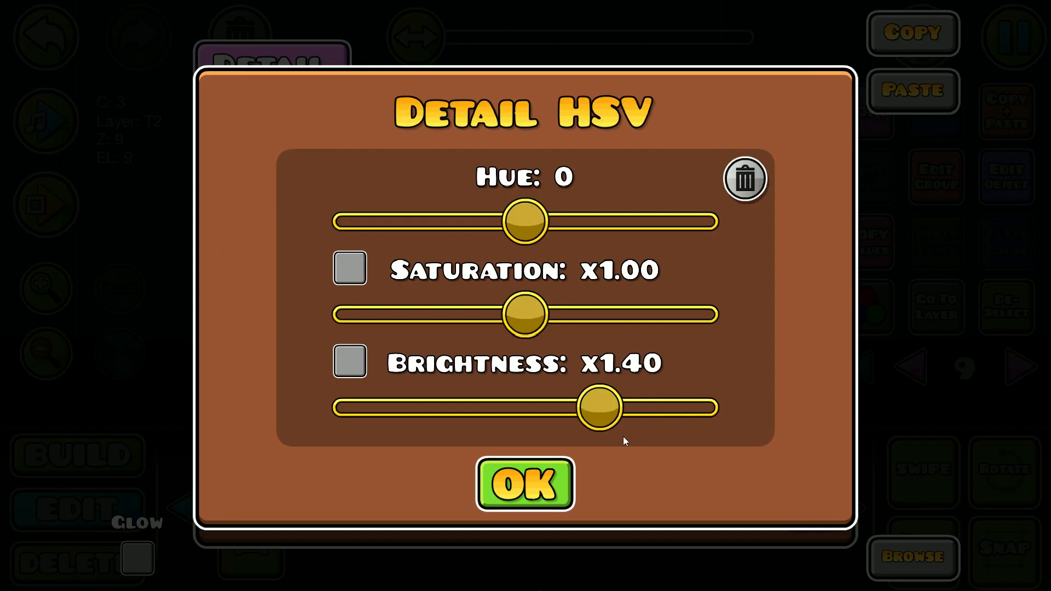
{"action": "left_click", "coordinate": [525, 484]}
{"action": "left_click", "coordinate": [526, 499]}
Lower the detail HSV brightness of the x1.72 glow piece in the round corner light and deselect it
{"action": "left_click", "coordinate": [556, 193]}
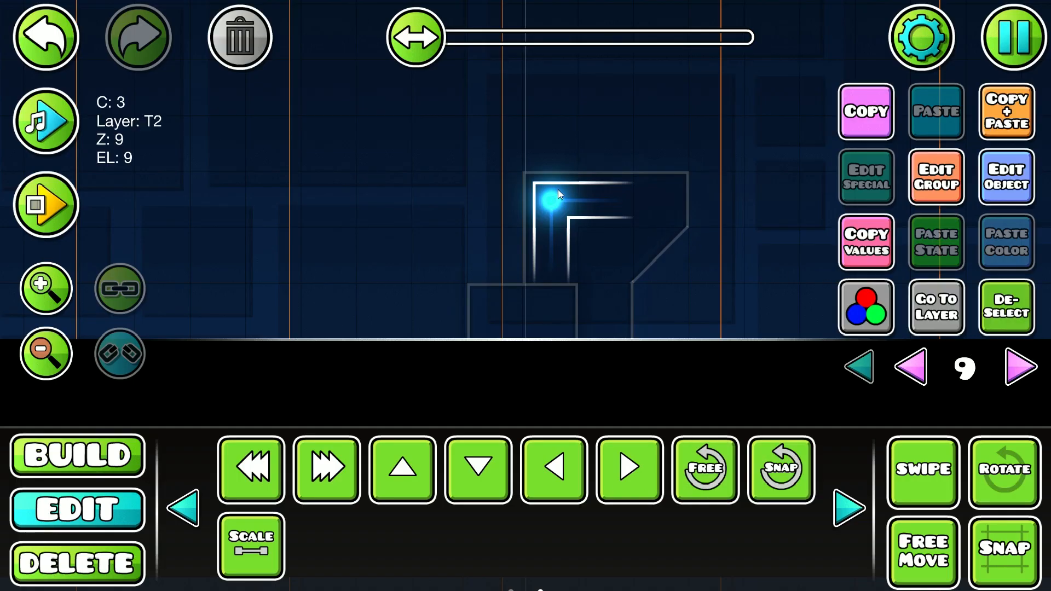
{"action": "left_click", "coordinate": [1017, 186]}
{"action": "left_click", "coordinate": [254, 168]}
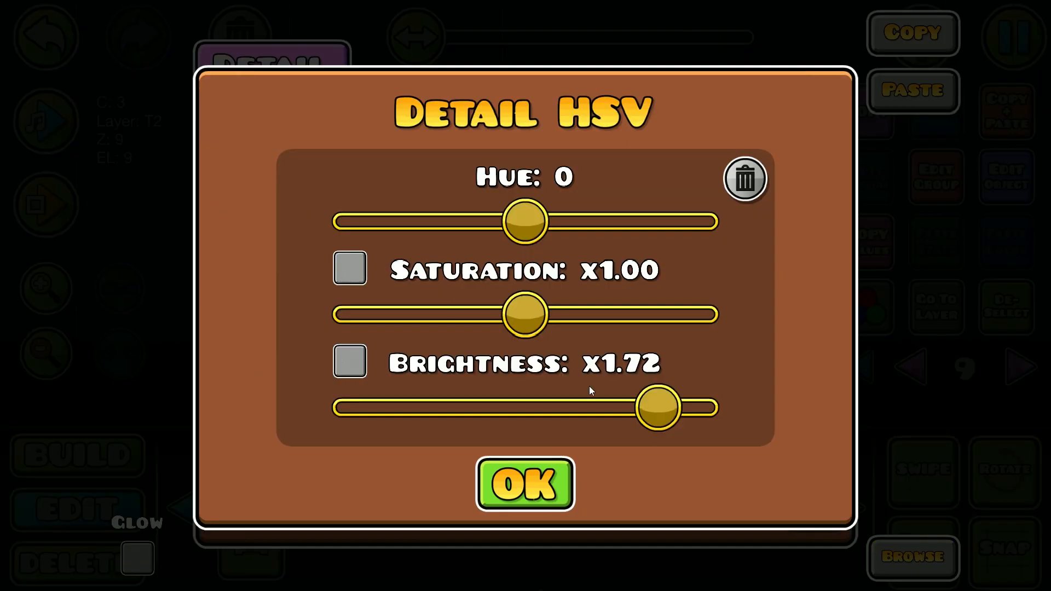
{"action": "left_click_drag", "start_coordinate": [657, 406], "coordinate": [617, 405]}
{"action": "left_click", "coordinate": [533, 485]}
{"action": "left_click", "coordinate": [537, 493]}
{"action": "left_click", "coordinate": [995, 314]}
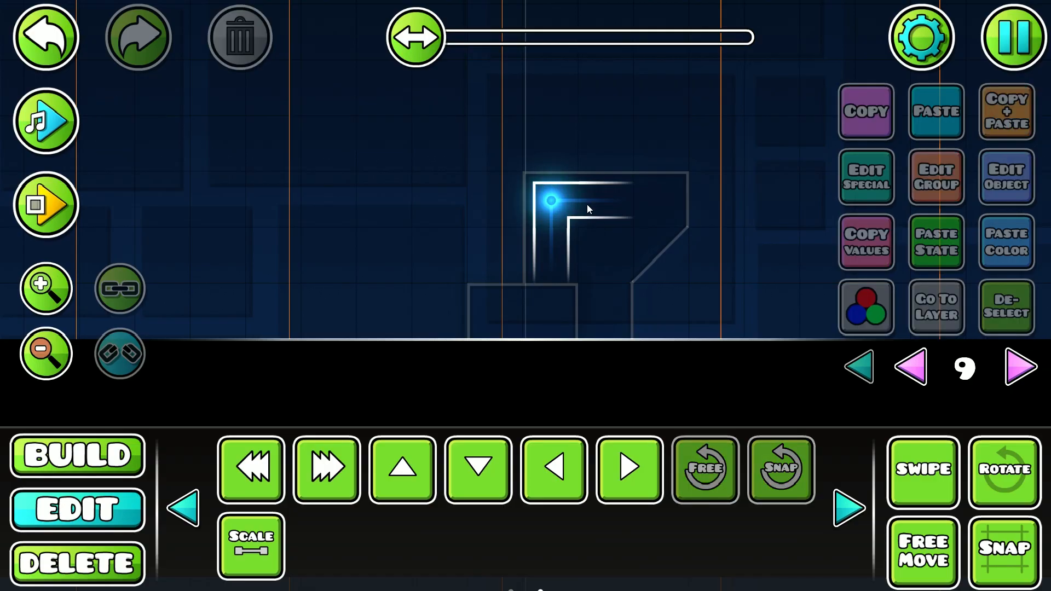
Lower the detail HSV brightness of the corner light's glow piece with hue -34, and show all editor layers
{"action": "left_click", "coordinate": [563, 195]}
{"action": "left_click", "coordinate": [1016, 179]}
{"action": "left_click", "coordinate": [258, 173]}
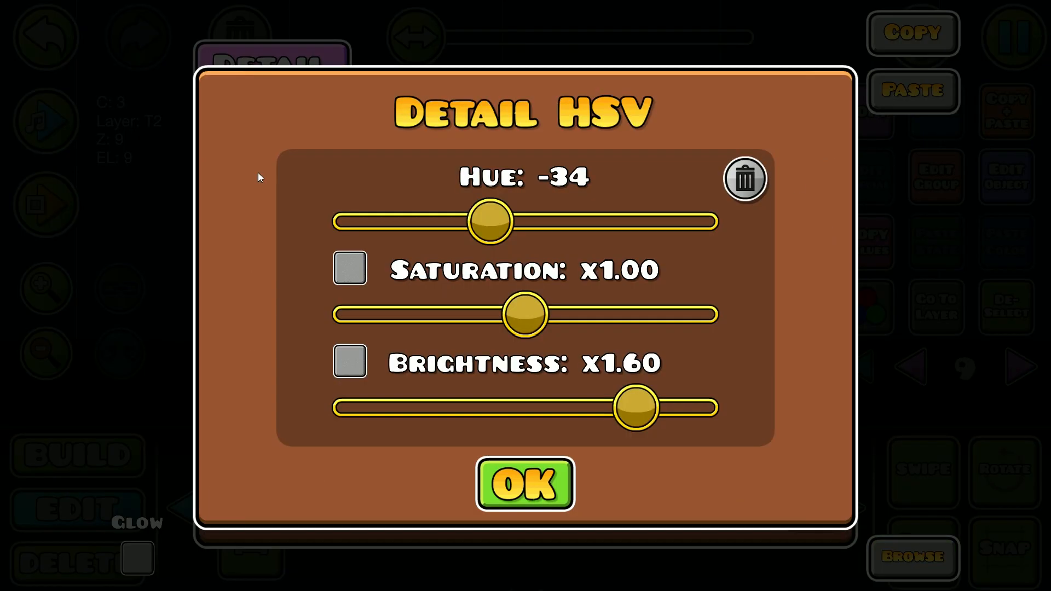
{"action": "left_click_drag", "start_coordinate": [634, 403], "coordinate": [576, 405]}
{"action": "left_click", "coordinate": [526, 484]}
{"action": "left_click", "coordinate": [537, 493]}
{"action": "left_click", "coordinate": [1006, 307]}
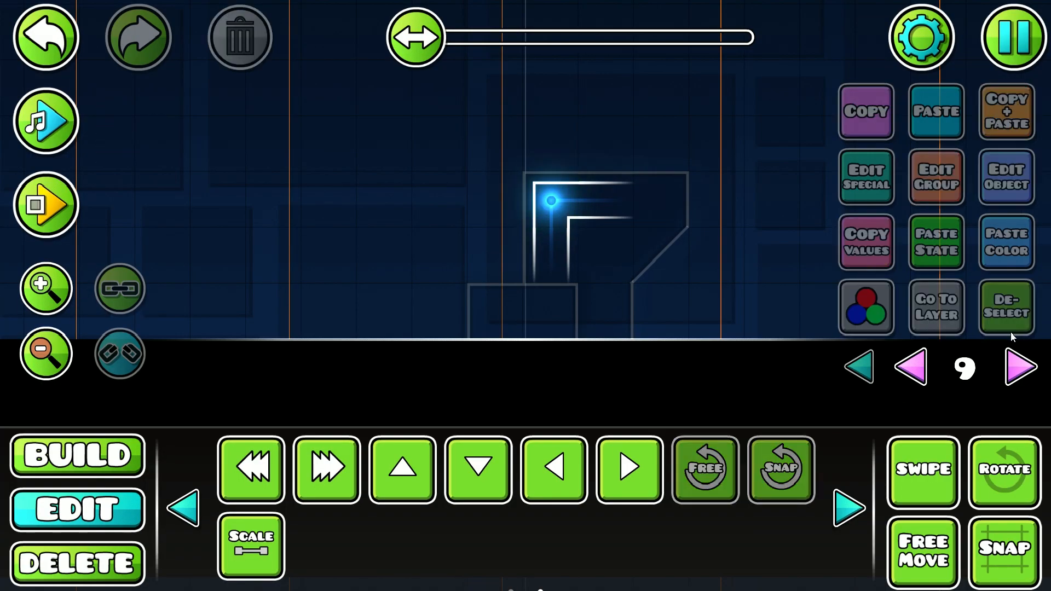
{"action": "left_click", "coordinate": [860, 376]}
Delete the first saved object from the custom object library
{"action": "left_click_drag", "start_coordinate": [832, 369], "coordinate": [689, 393]}
{"action": "left_click", "coordinate": [105, 454]}
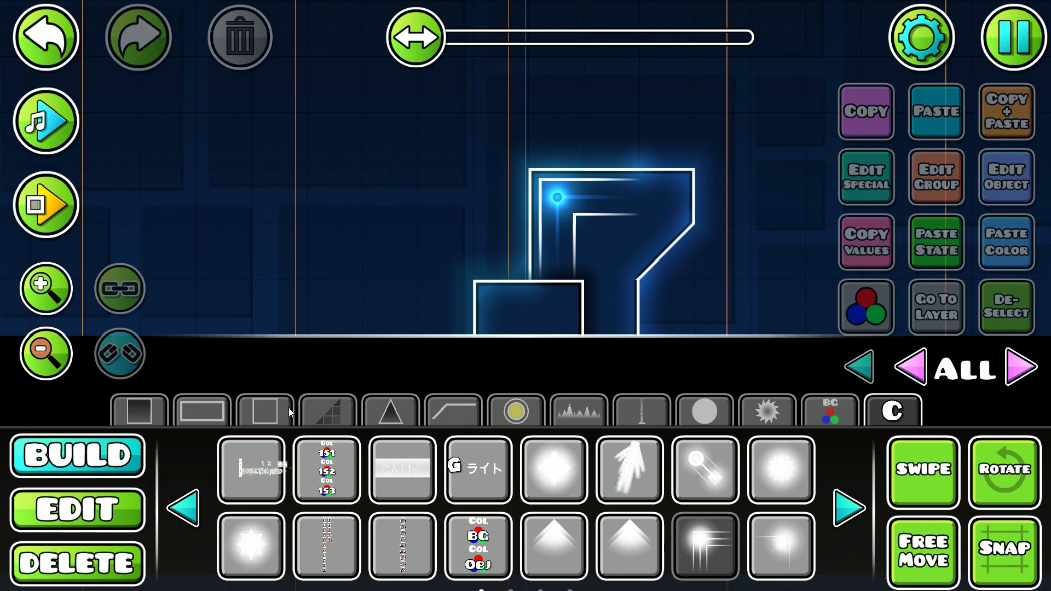
{"action": "left_click", "coordinate": [251, 469]}
{"action": "left_click", "coordinate": [184, 508]}
{"action": "left_click", "coordinate": [403, 471]}
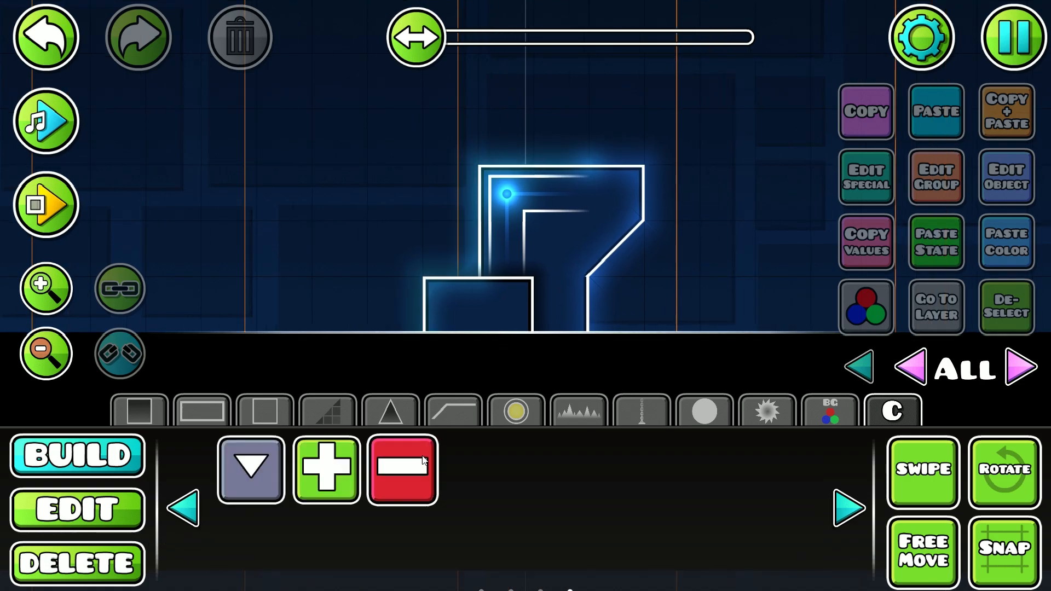
Try the custom circle-and-diamond connector decoration along the upper block's slope, and delete it
{"action": "left_click", "coordinate": [489, 540]}
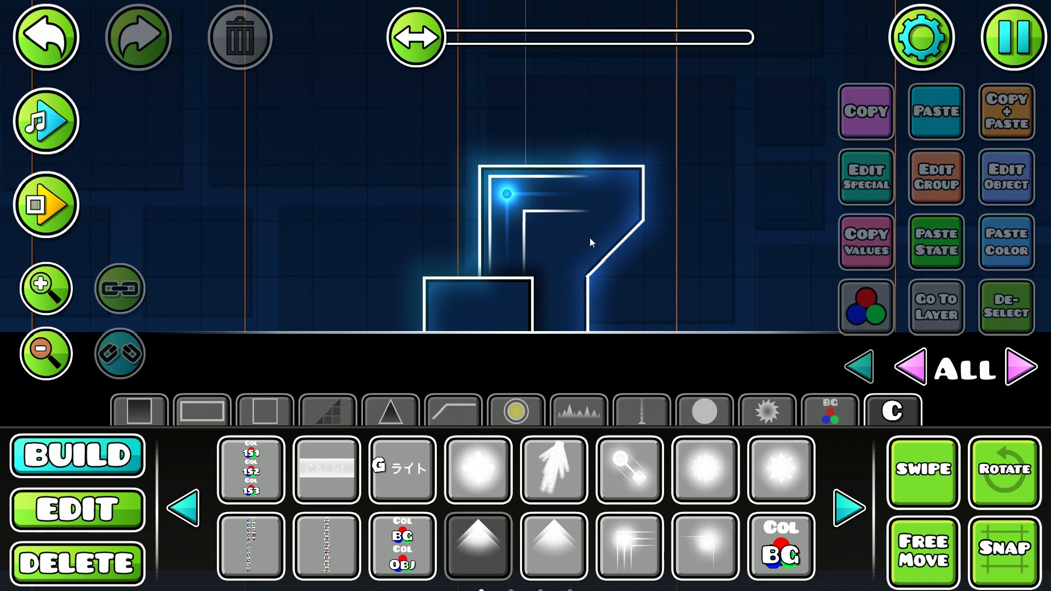
{"action": "left_click", "coordinate": [629, 470]}
{"action": "left_click", "coordinate": [632, 252]}
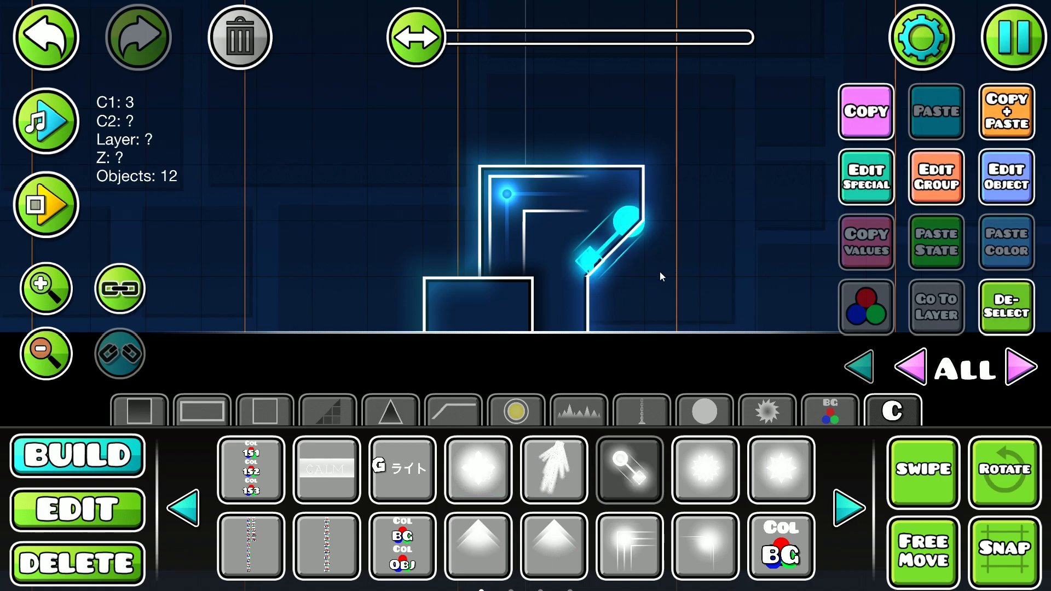
{"action": "left_click_drag", "start_coordinate": [659, 274], "coordinate": [656, 271]}
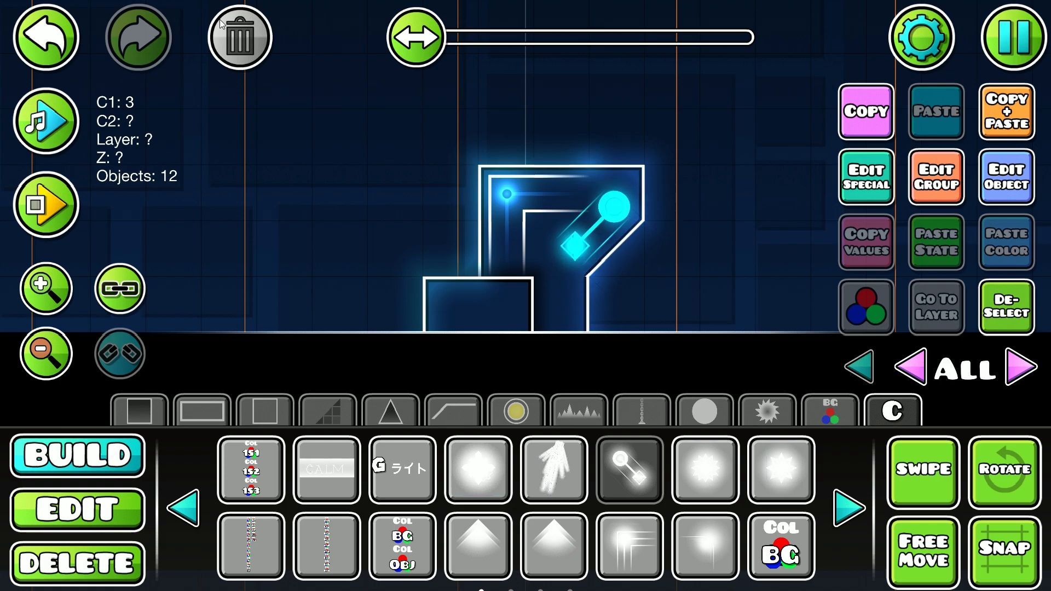
{"action": "left_click", "coordinate": [243, 45]}
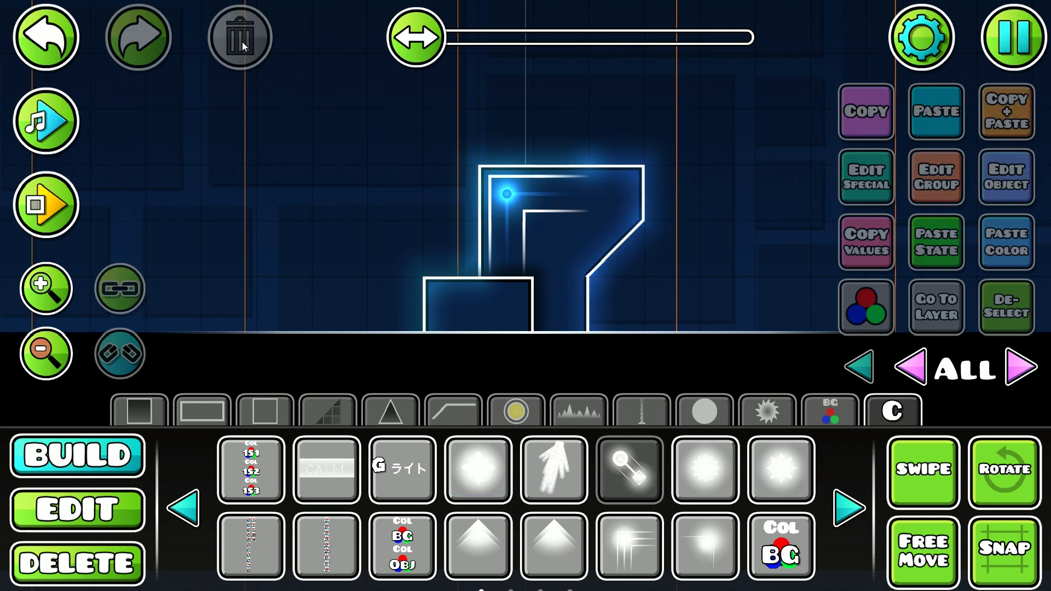
Place the custom triangular light decoration by the upper block's slope and rotate it so its right angle points up-left inside the block
{"action": "left_click", "coordinate": [495, 530]}
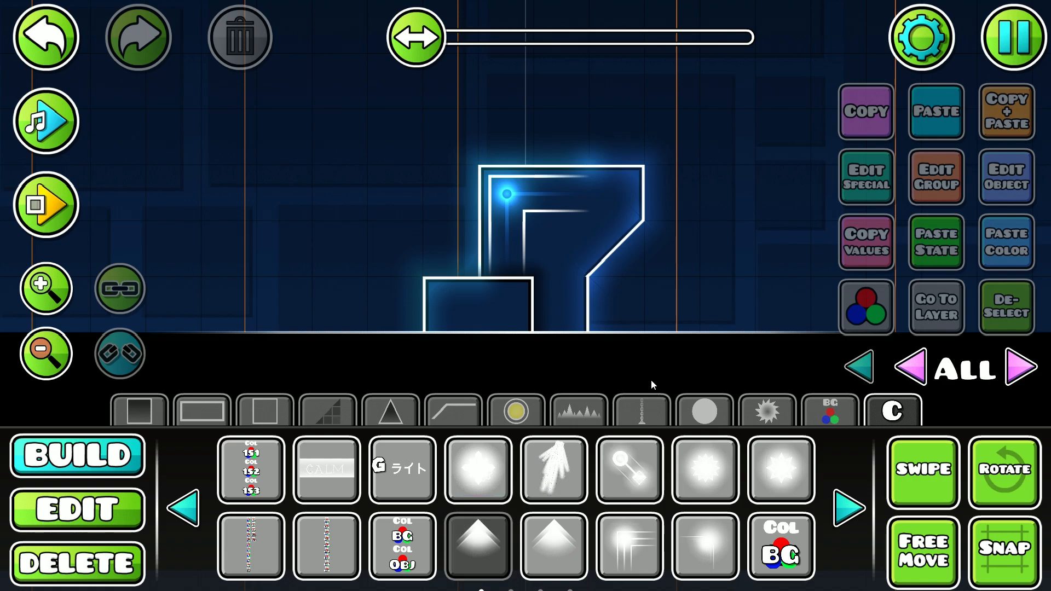
{"action": "left_click", "coordinate": [672, 268]}
{"action": "left_click", "coordinate": [76, 509]}
{"action": "left_click", "coordinate": [182, 508]}
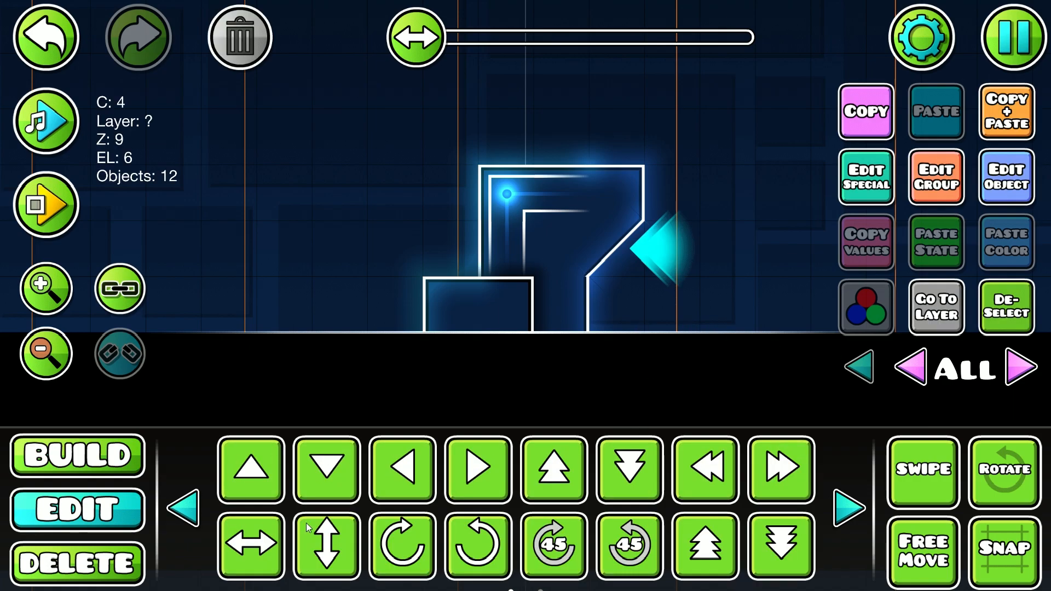
{"action": "left_click", "coordinate": [567, 542]}
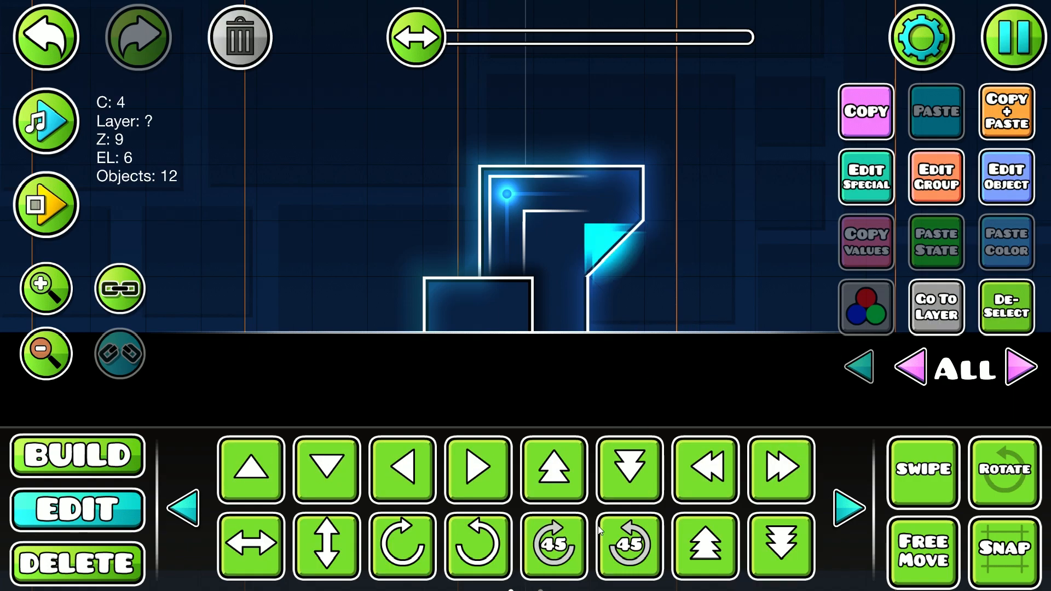
Assign colour channel 3 as the triangular light's detail colour and deselect it
{"action": "left_click", "coordinate": [1003, 191]}
{"action": "left_click", "coordinate": [523, 337]}
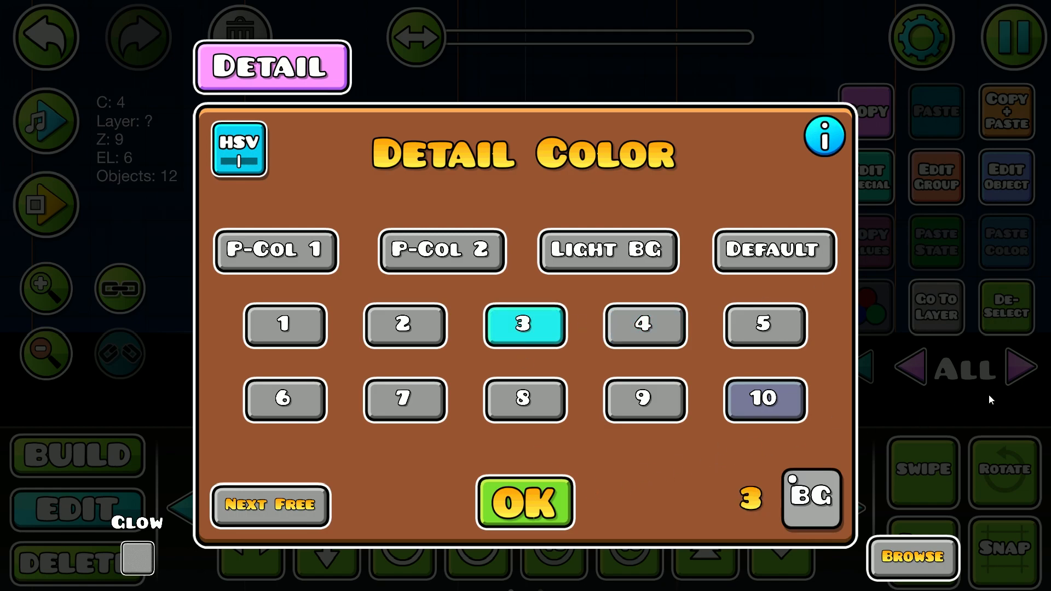
{"action": "left_click", "coordinate": [533, 518]}
{"action": "left_click", "coordinate": [994, 309]}
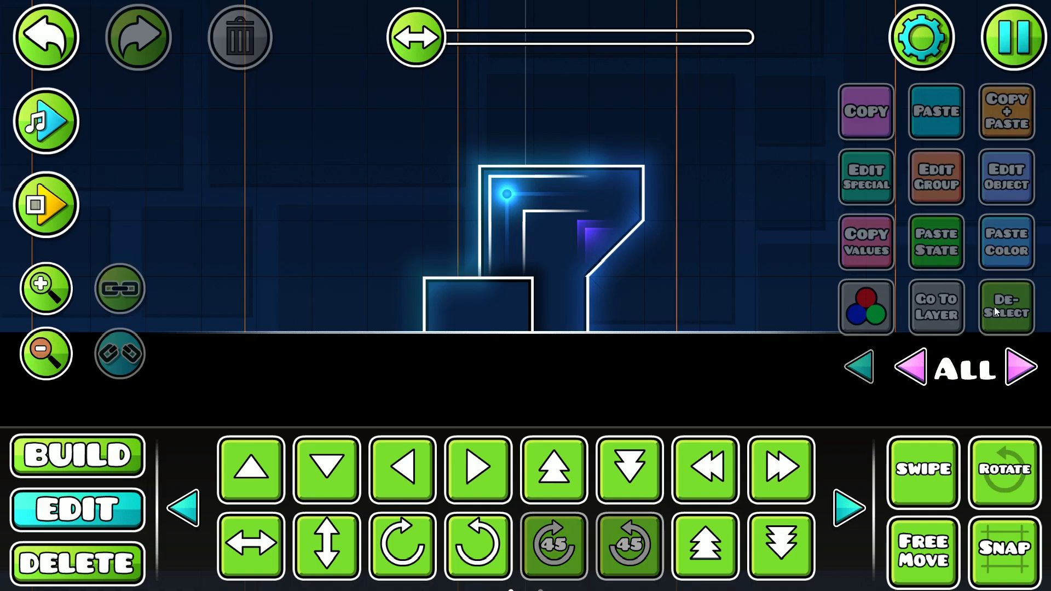
Reselect the triangular light, nudge it slightly right toward the slope, and deselect it
{"action": "left_click_drag", "start_coordinate": [702, 269], "coordinate": [653, 266]}
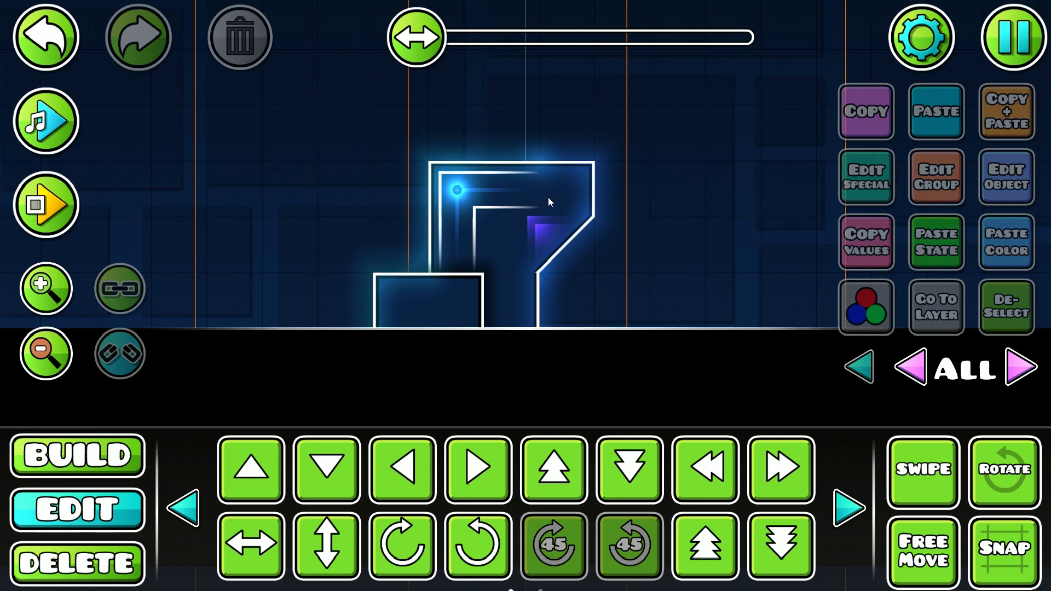
{"action": "left_click", "coordinate": [60, 45]}
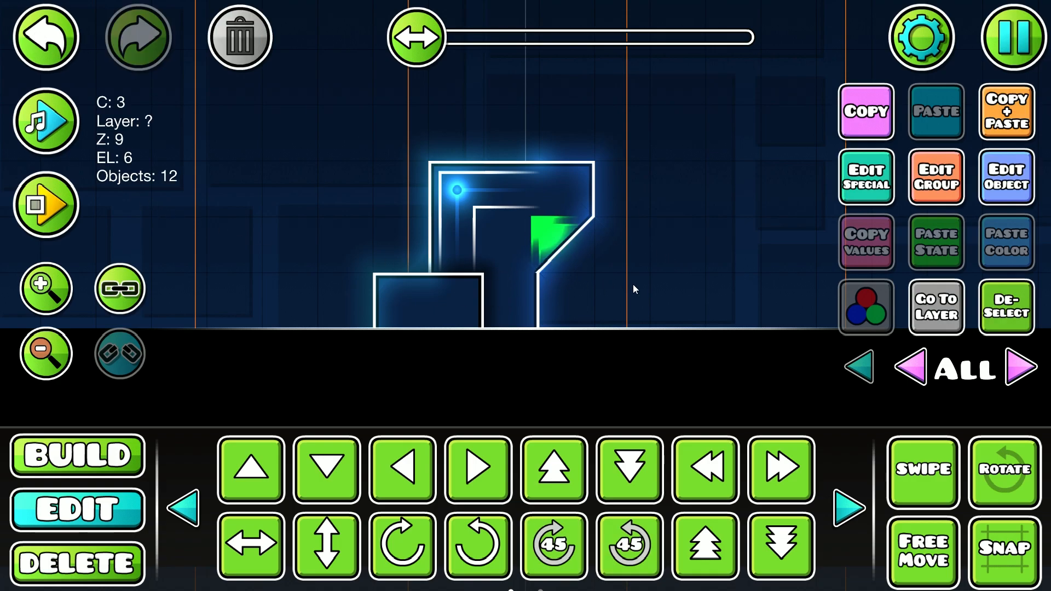
{"action": "key", "text": "shift+d"}
{"action": "left_click", "coordinate": [984, 314]}
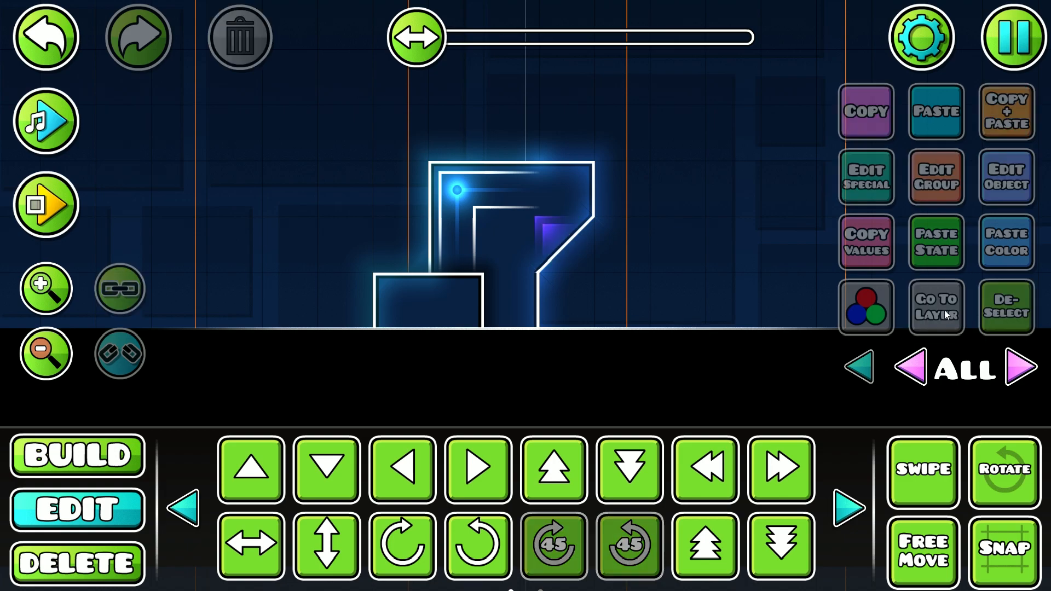
Place the custom glowing square-and-connector decoration in the upper block's stem and nudge it upward in small steps
{"action": "left_click_drag", "start_coordinate": [637, 254], "coordinate": [697, 291]}
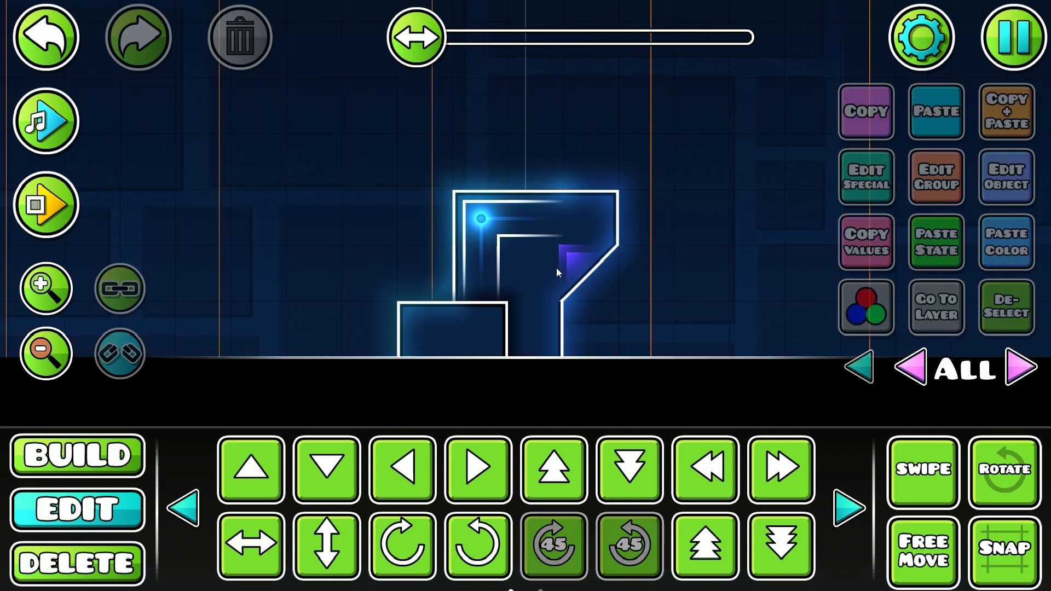
{"action": "left_click", "coordinate": [126, 453]}
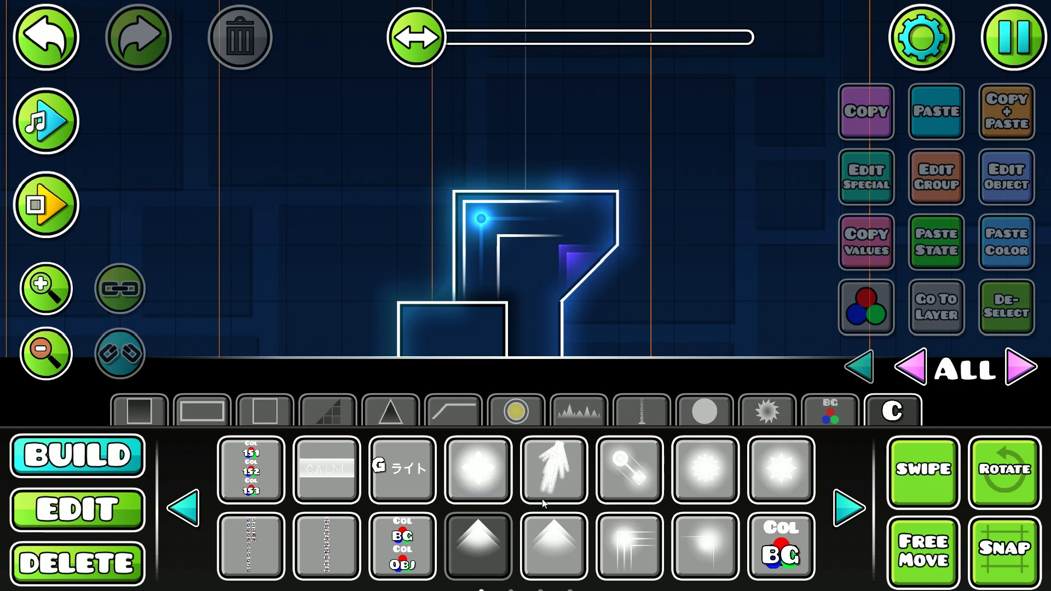
{"action": "left_click", "coordinate": [861, 508]}
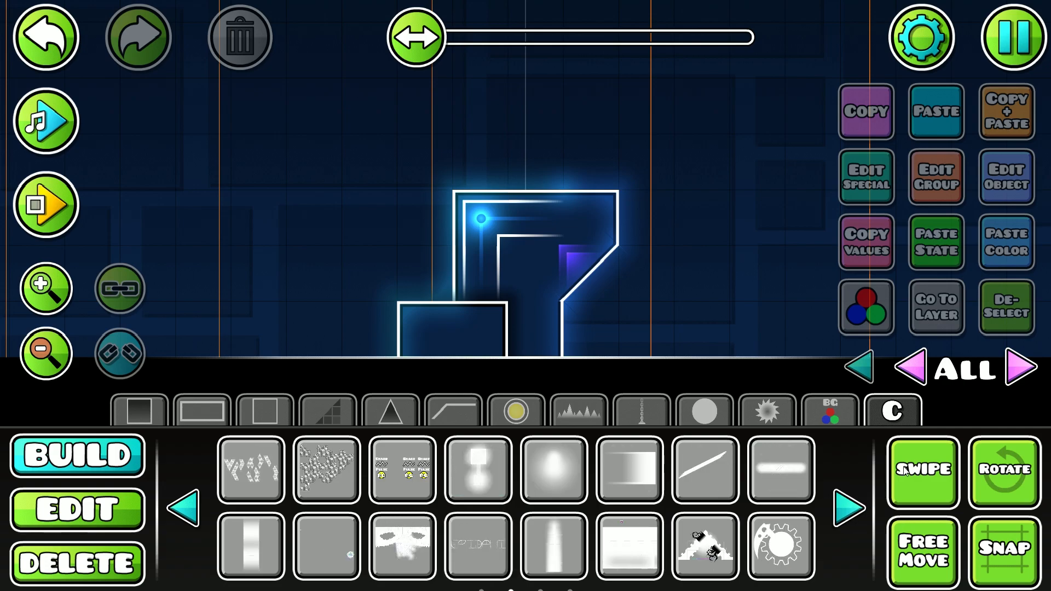
{"action": "left_click", "coordinate": [504, 468]}
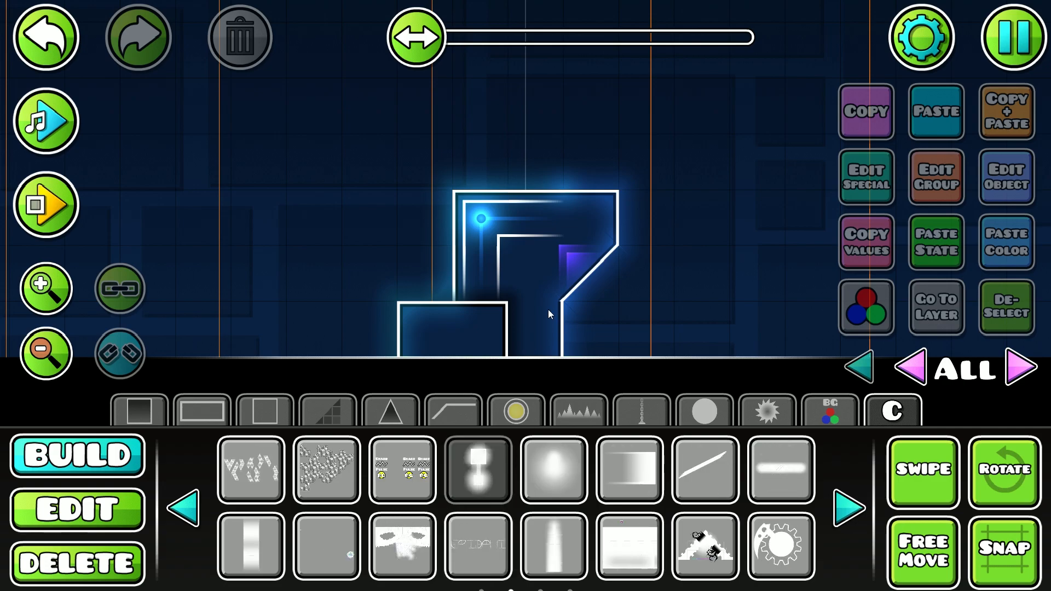
{"action": "left_click", "coordinate": [547, 309]}
{"action": "key", "text": "shift+w"}
{"action": "key", "text": "shift+w"}
{"action": "key", "text": "shift+w"}
{"action": "key", "text": "shift+w"}
{"action": "key", "text": "shift+w"}
{"action": "key", "text": "shift+w"}
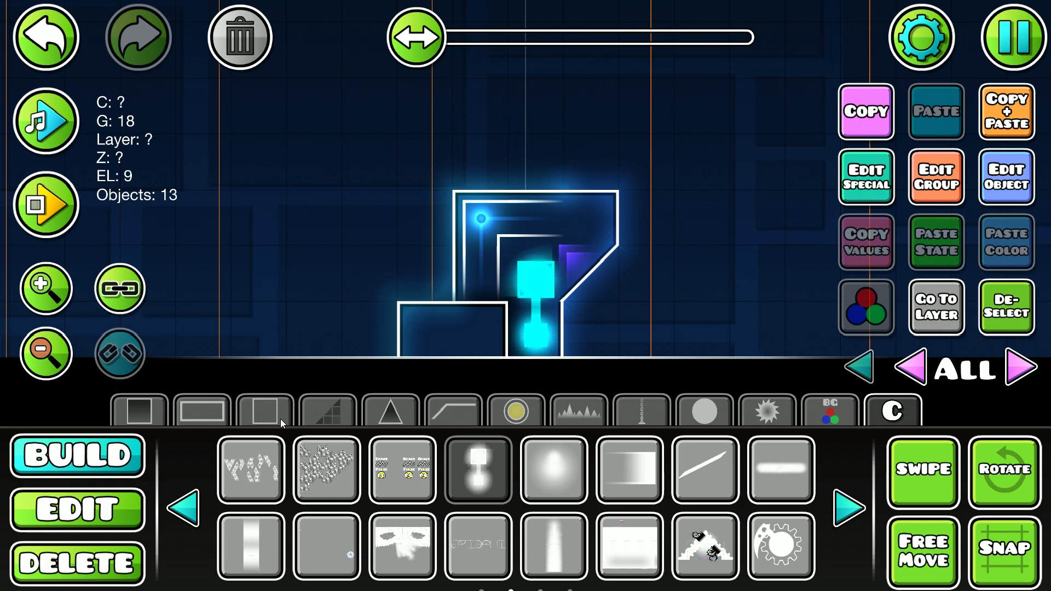
{"action": "left_click", "coordinate": [995, 312]}
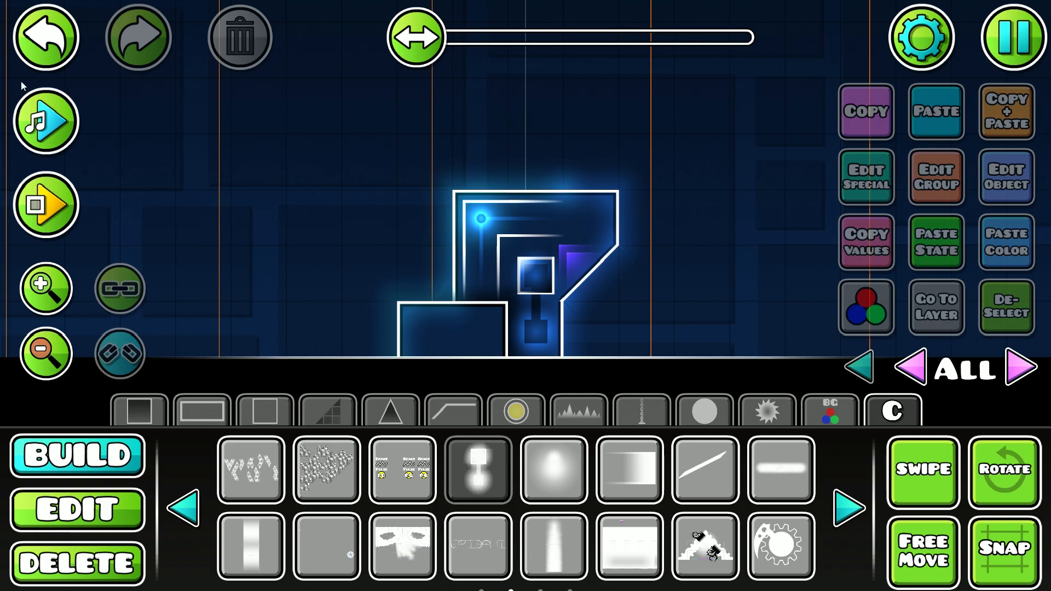
Reselect the square-and-connector decoration, nudge it slightly up and left, and deselect it
{"action": "left_click", "coordinate": [28, 47]}
{"action": "key", "text": "shift+w"}
{"action": "key", "text": "shift+a"}
{"action": "left_click", "coordinate": [994, 301]}
{"action": "key", "text": "2"}
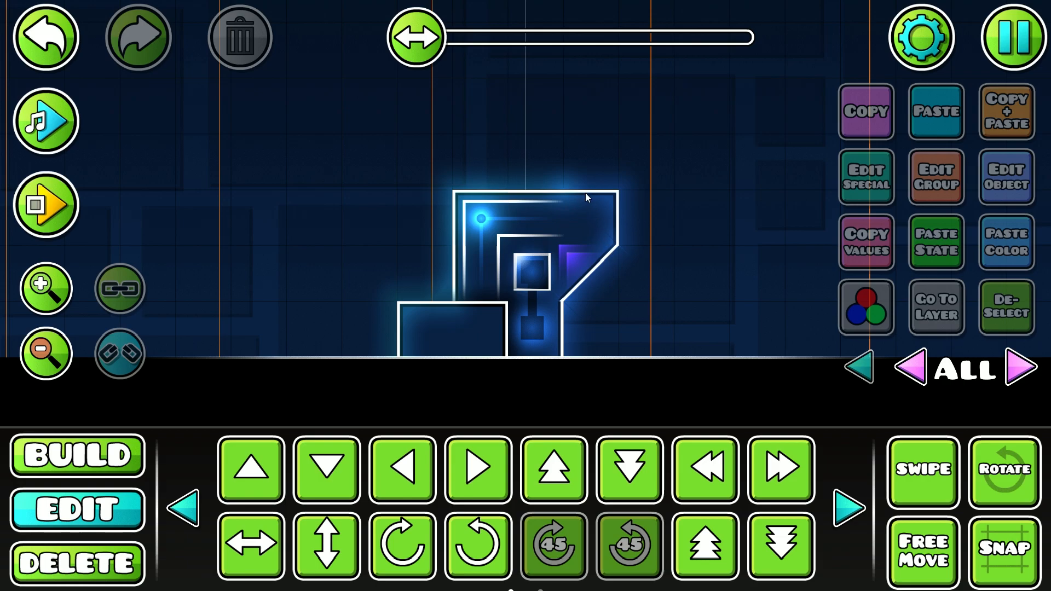
Place the custom fading rectangle light inside the right half of the lower block and deselect it
{"action": "left_click_drag", "start_coordinate": [579, 263], "coordinate": [495, 280]}
{"action": "left_click", "coordinate": [77, 455]}
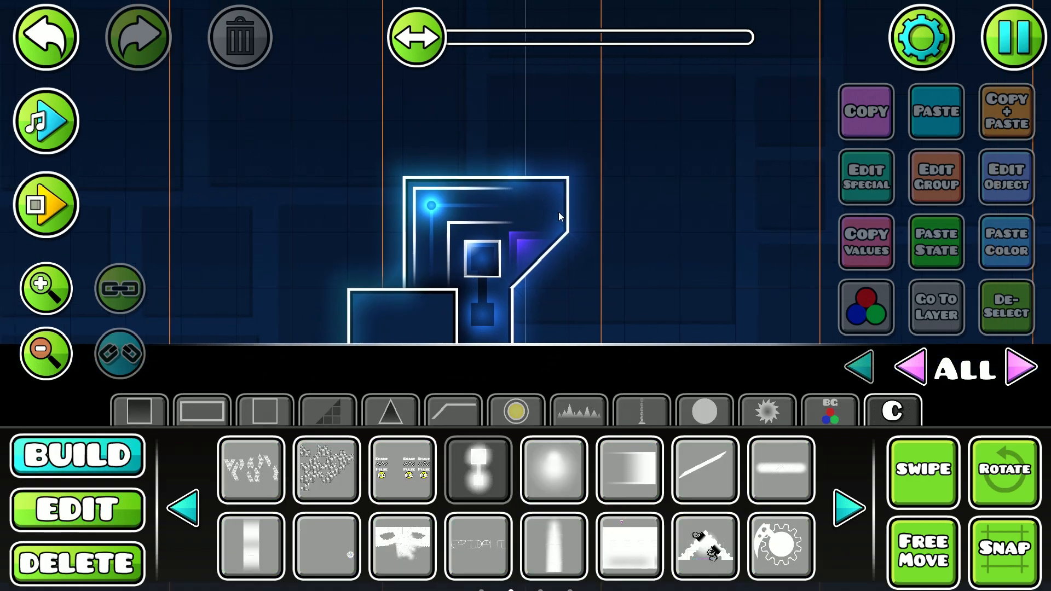
{"action": "left_click", "coordinate": [644, 485]}
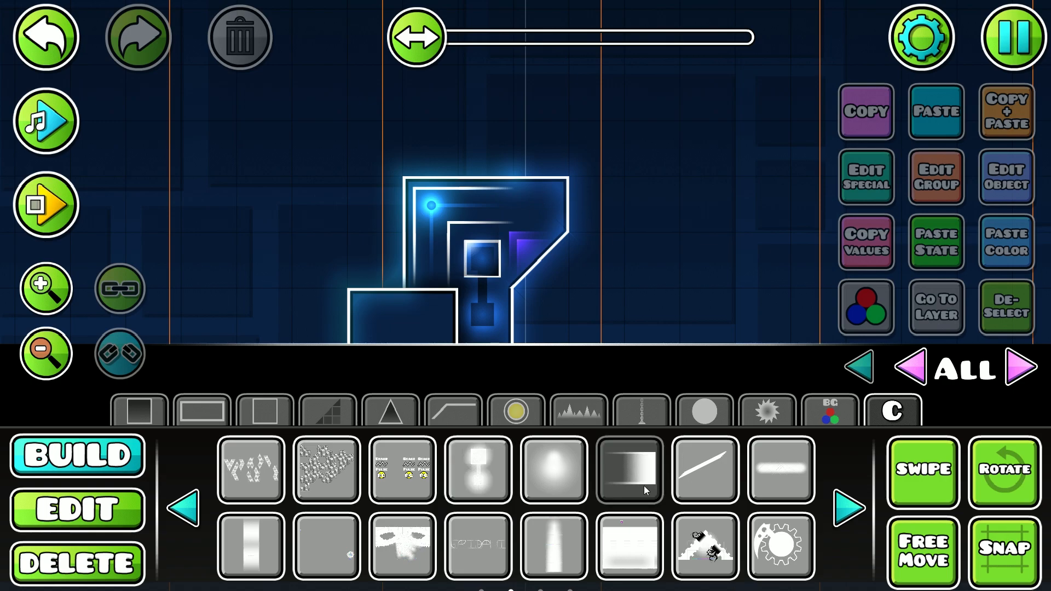
{"action": "left_click", "coordinate": [416, 316]}
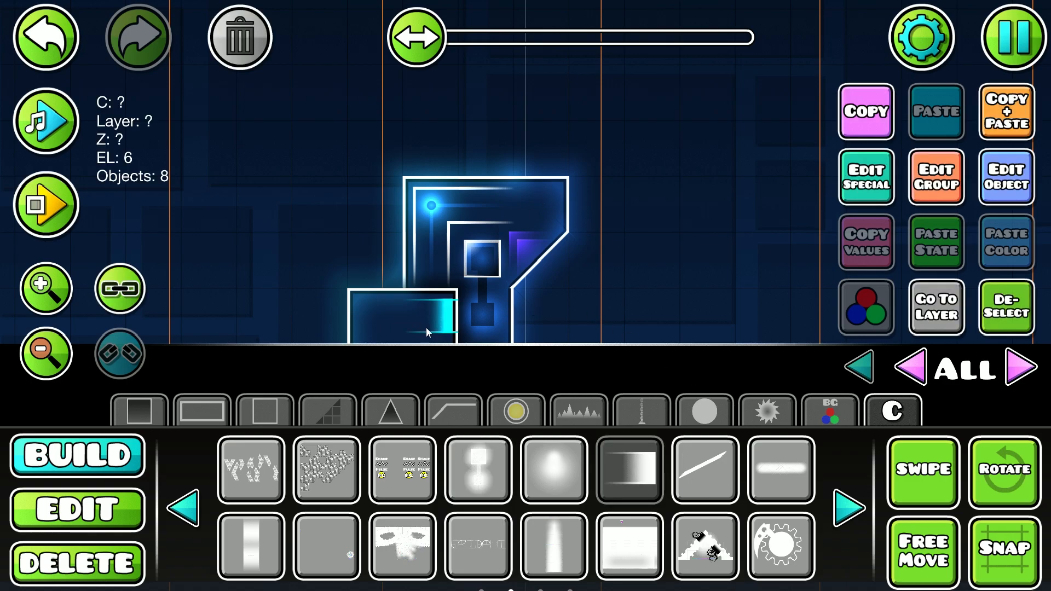
{"action": "left_click", "coordinate": [990, 320]}
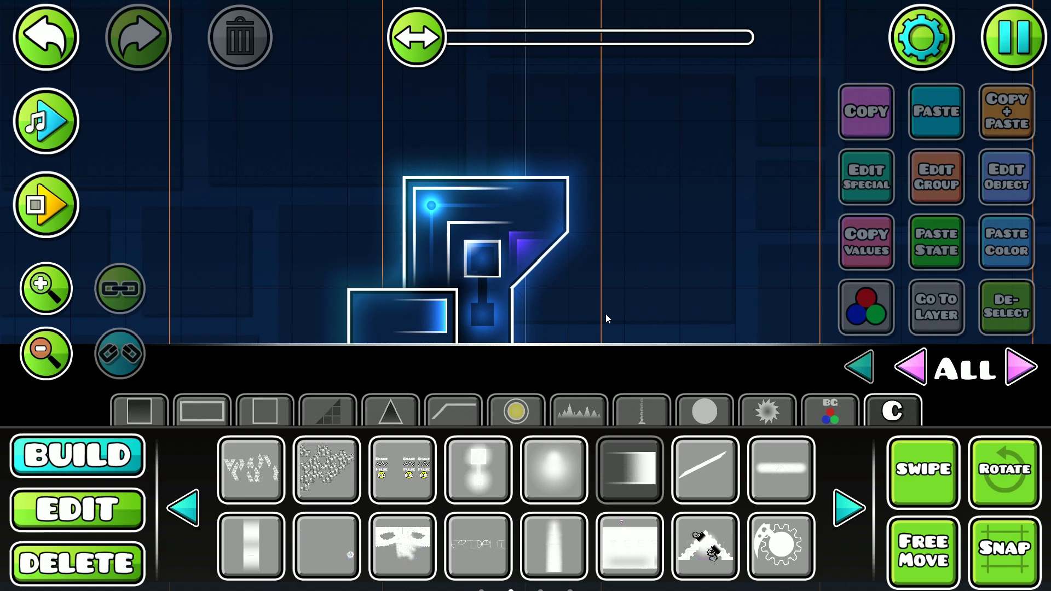
{"action": "left_click_drag", "start_coordinate": [605, 314], "coordinate": [791, 306]}
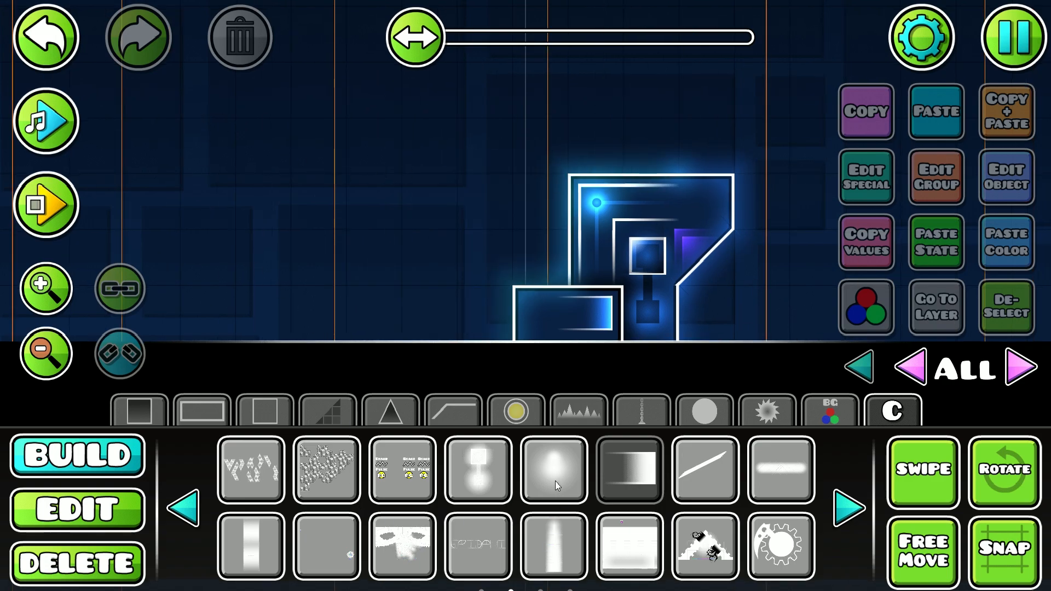
{"action": "left_click", "coordinate": [849, 509]}
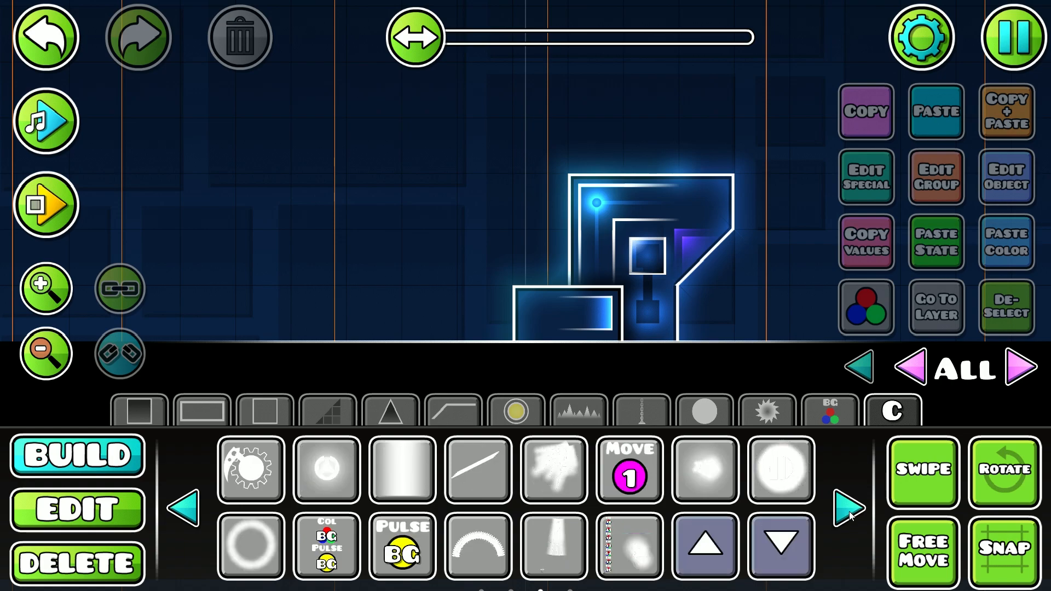
{"action": "left_click", "coordinate": [94, 413]}
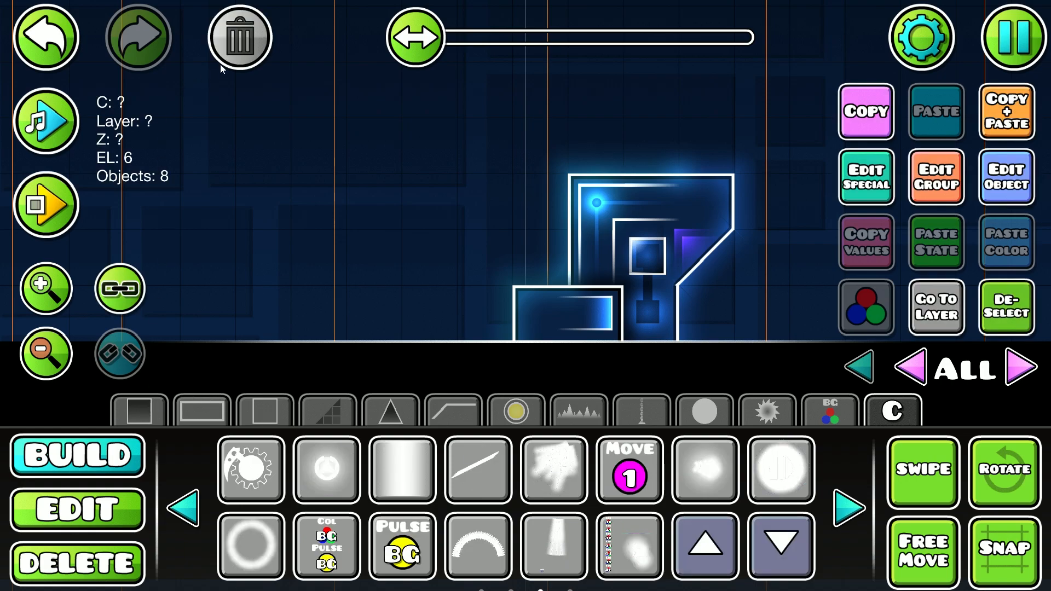
{"action": "left_click", "coordinate": [223, 60]}
Place the tall cross block with the stem running downward in the left half of the lower block
{"action": "left_click", "coordinate": [148, 411]}
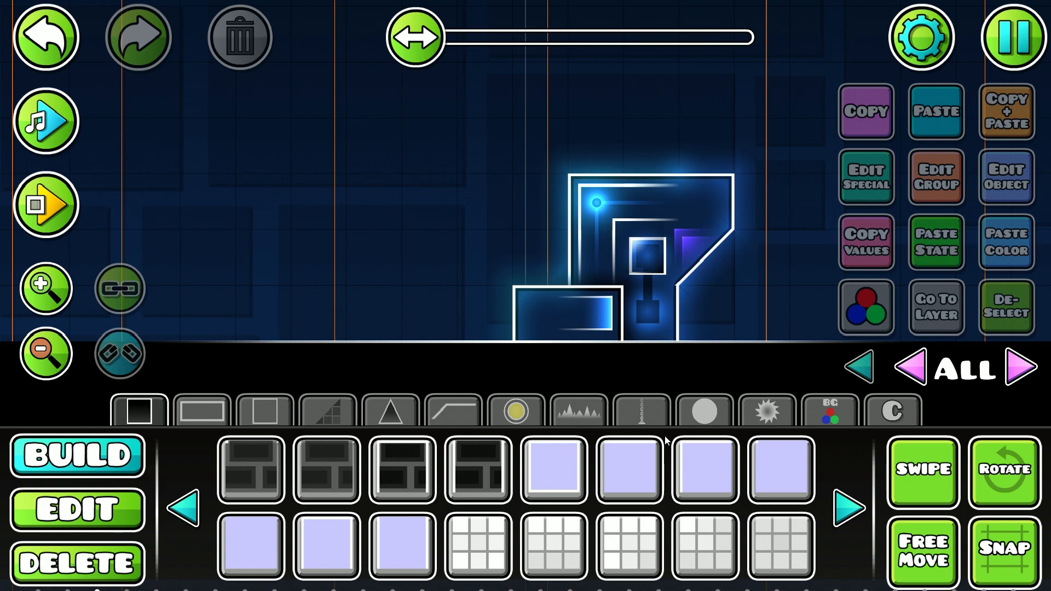
{"action": "left_click", "coordinate": [649, 416]}
{"action": "left_click", "coordinate": [141, 418]}
{"action": "left_click", "coordinate": [849, 508]}
{"action": "left_click", "coordinate": [849, 508]}
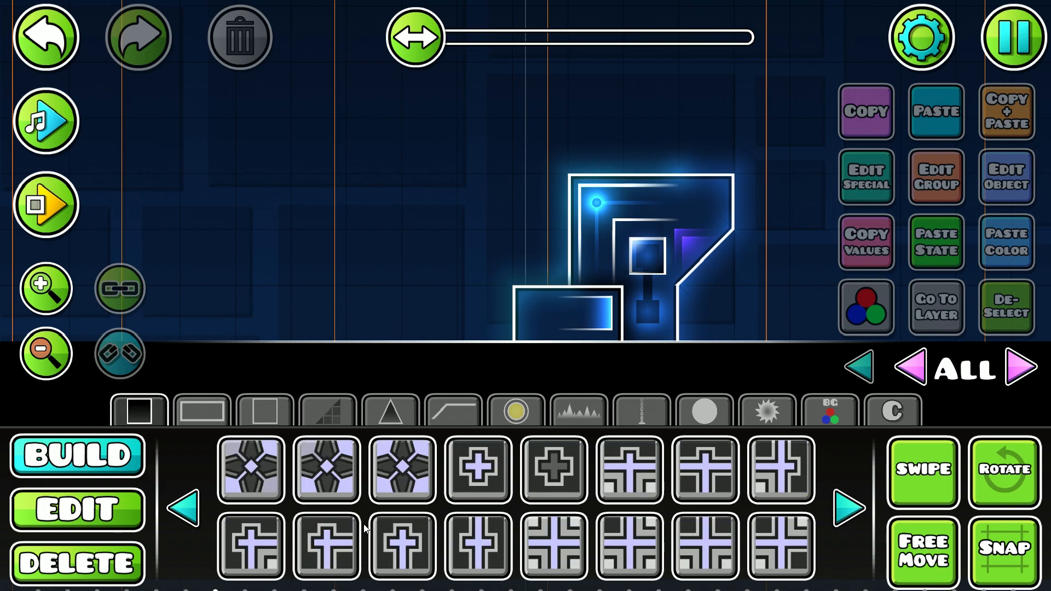
{"action": "left_click", "coordinate": [402, 545]}
{"action": "left_click", "coordinate": [539, 317]}
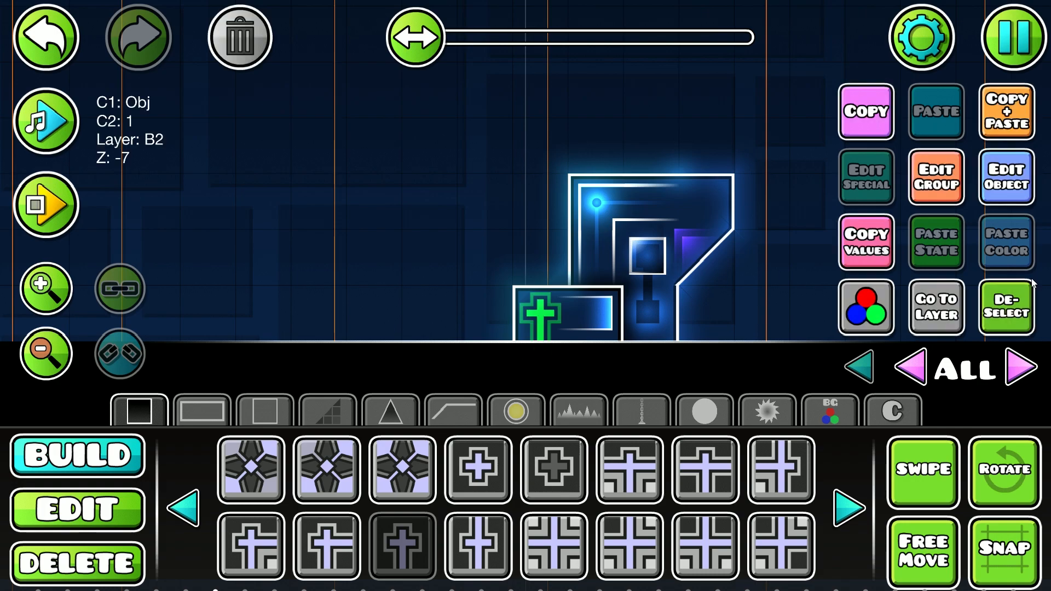
{"action": "left_click", "coordinate": [1020, 298]}
Reselect the cross block, assign colour channel 3 as its base colour, and deselect it
{"action": "left_click_drag", "start_coordinate": [657, 318], "coordinate": [568, 316]}
{"action": "left_click", "coordinate": [61, 30]}
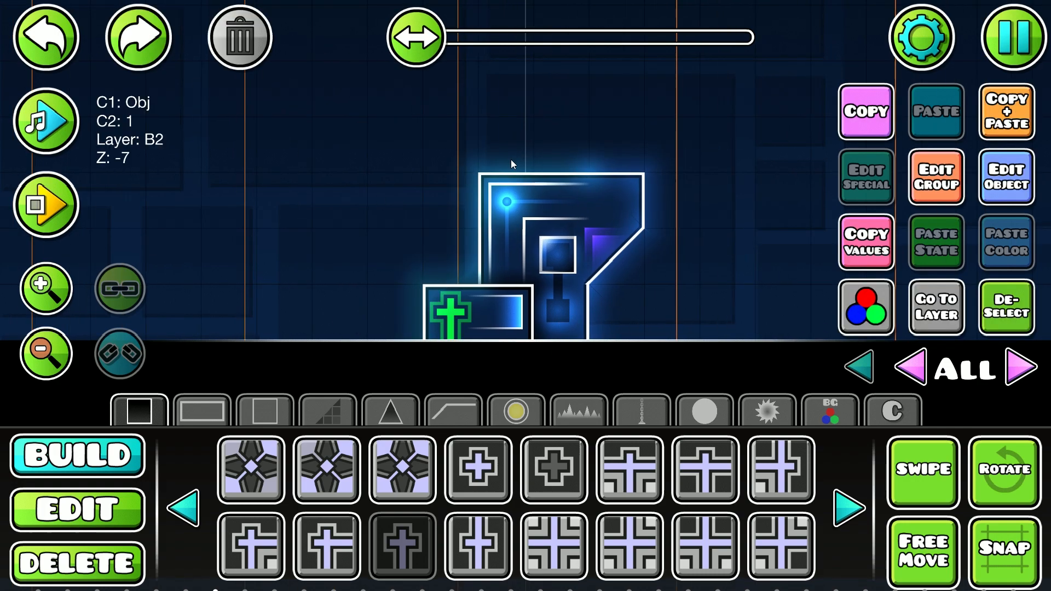
{"action": "left_click", "coordinate": [1006, 177]}
{"action": "left_click", "coordinate": [517, 323]}
{"action": "left_click", "coordinate": [525, 501]}
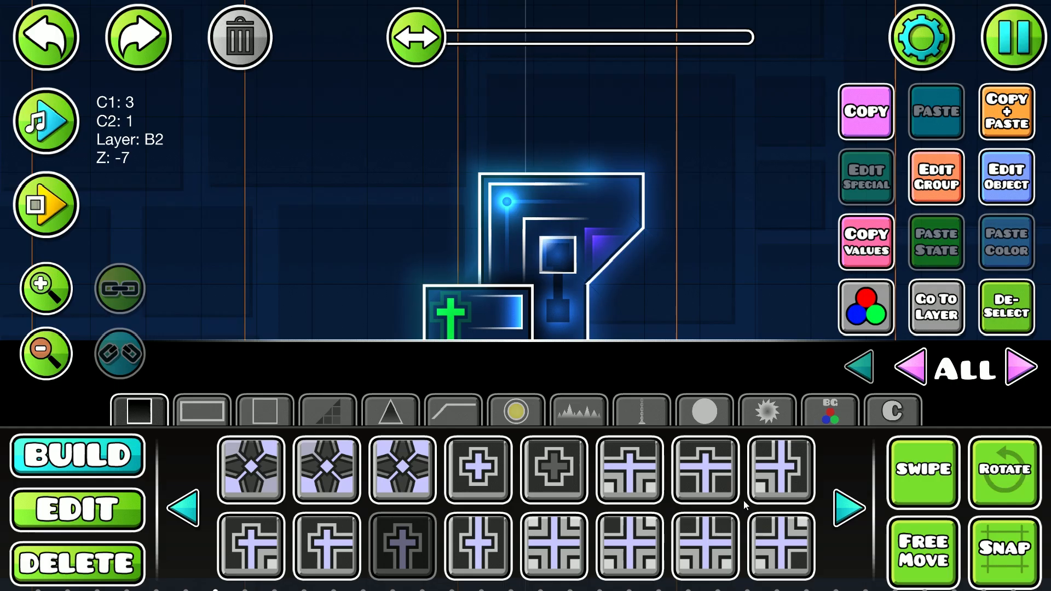
{"action": "left_click", "coordinate": [981, 299]}
Place the brick block that steps down toward its right side in the upper block's top-right corner
{"action": "left_click_drag", "start_coordinate": [497, 251], "coordinate": [393, 268]}
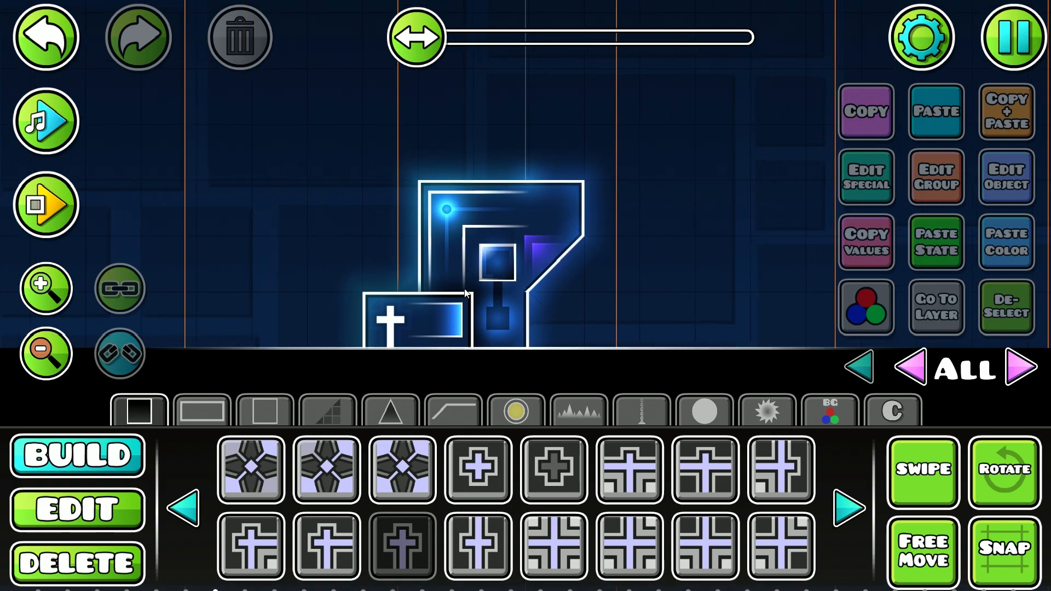
{"action": "left_click_drag", "start_coordinate": [406, 318], "coordinate": [484, 339]}
{"action": "left_click_drag", "start_coordinate": [607, 295], "coordinate": [501, 338]}
{"action": "left_click", "coordinate": [214, 411]}
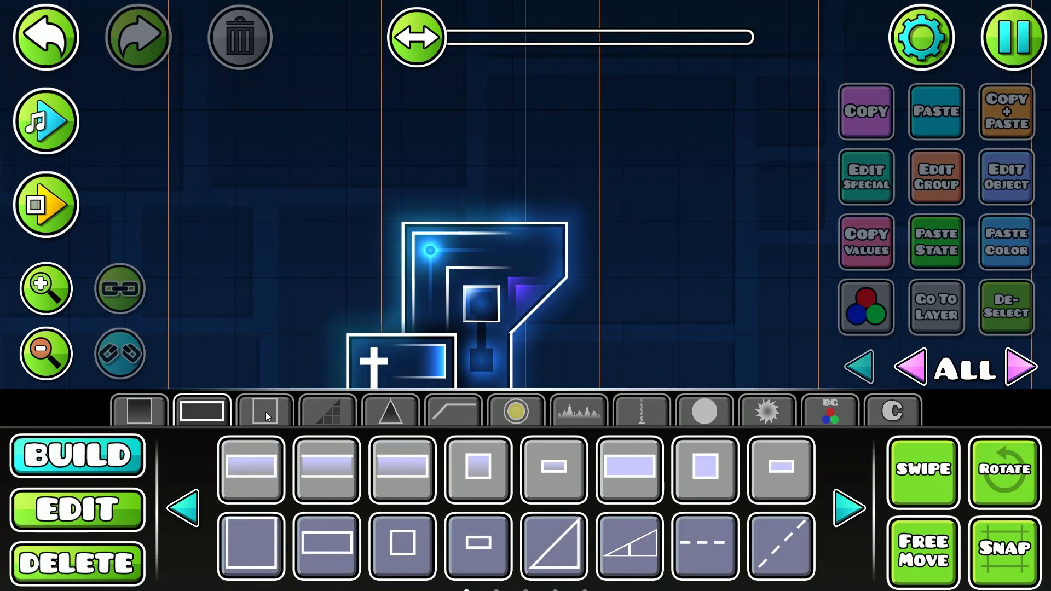
{"action": "left_click", "coordinate": [265, 412]}
{"action": "left_click", "coordinate": [160, 412]}
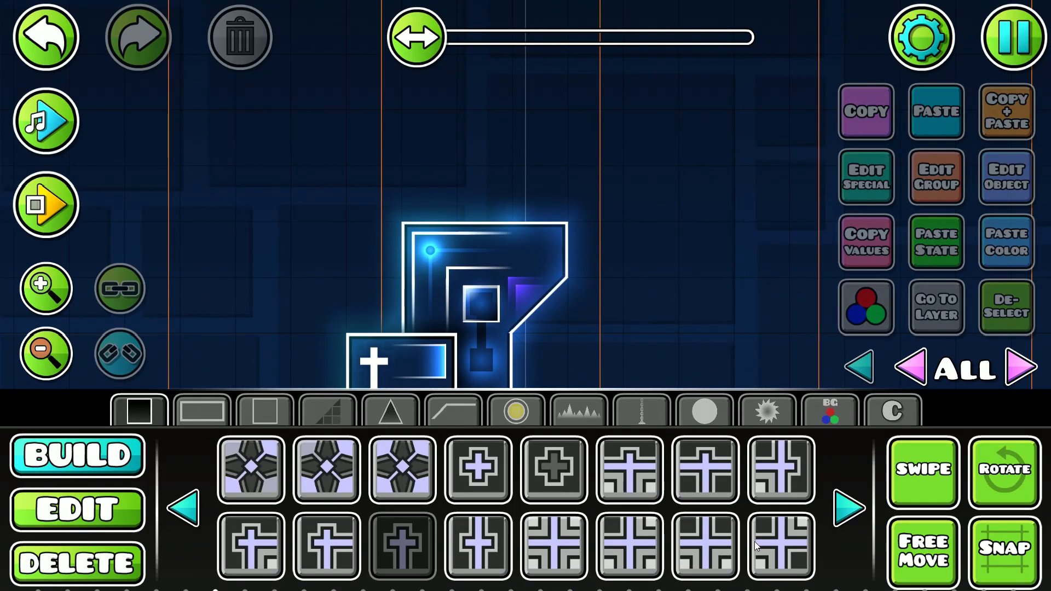
{"action": "left_click", "coordinate": [850, 520]}
{"action": "left_click", "coordinate": [850, 521]}
{"action": "left_click", "coordinate": [851, 521]}
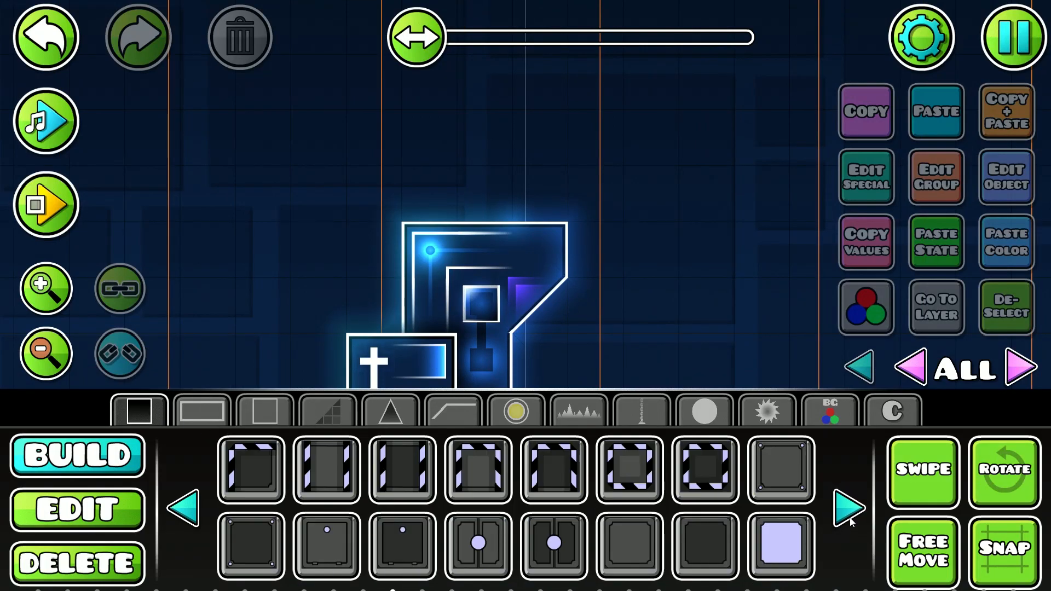
{"action": "left_click", "coordinate": [851, 522]}
{"action": "left_click", "coordinate": [851, 521]}
{"action": "left_click", "coordinate": [425, 463]}
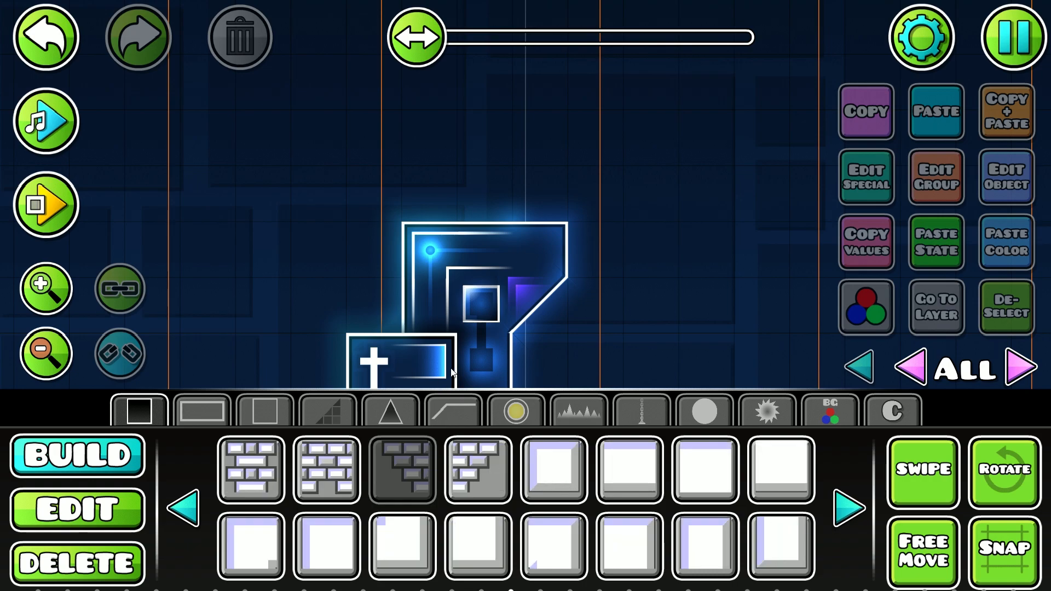
{"action": "left_click", "coordinate": [534, 249]}
Assign colour channel 4 as the brick block's base colour and deselect it
{"action": "left_click", "coordinate": [1012, 187]}
{"action": "left_click", "coordinate": [649, 325]}
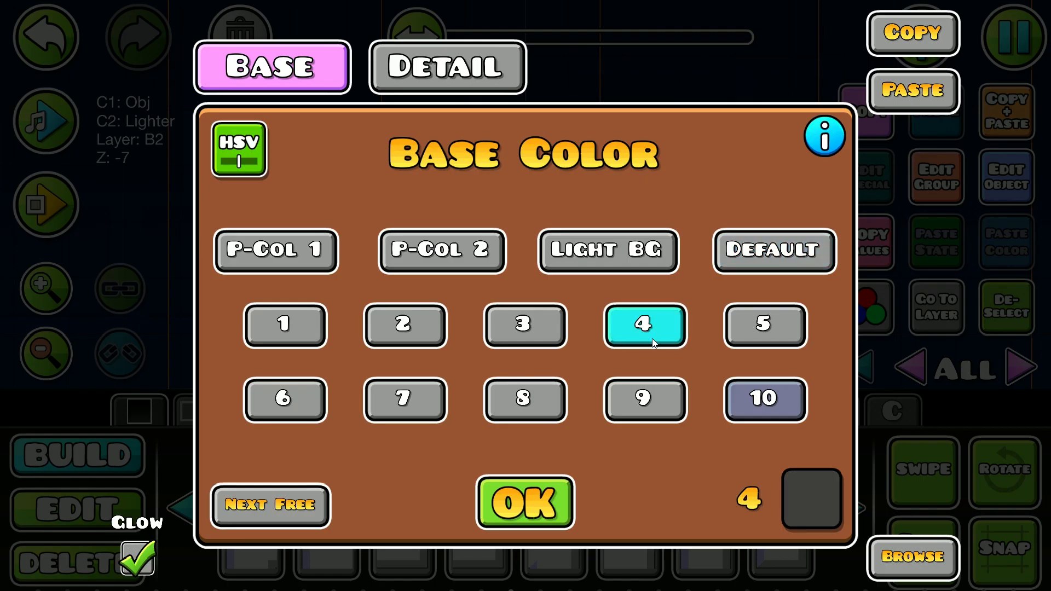
{"action": "left_click", "coordinate": [567, 484]}
{"action": "left_click", "coordinate": [986, 301]}
{"action": "key", "text": "2"}
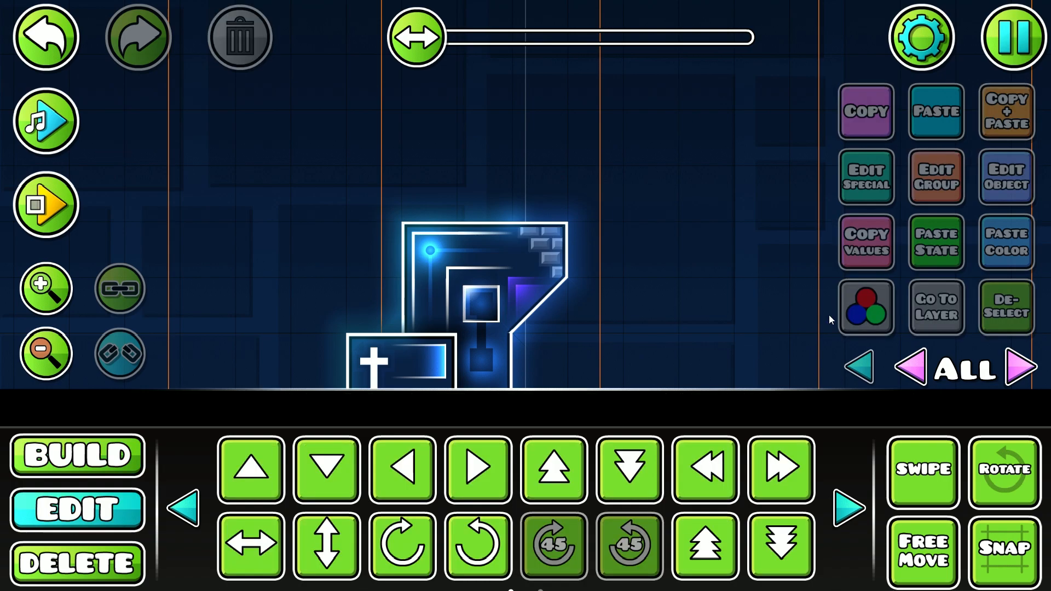
{"action": "left_click_drag", "start_coordinate": [787, 281], "coordinate": [659, 272]}
{"action": "left_click_drag", "start_coordinate": [703, 297], "coordinate": [766, 285]}
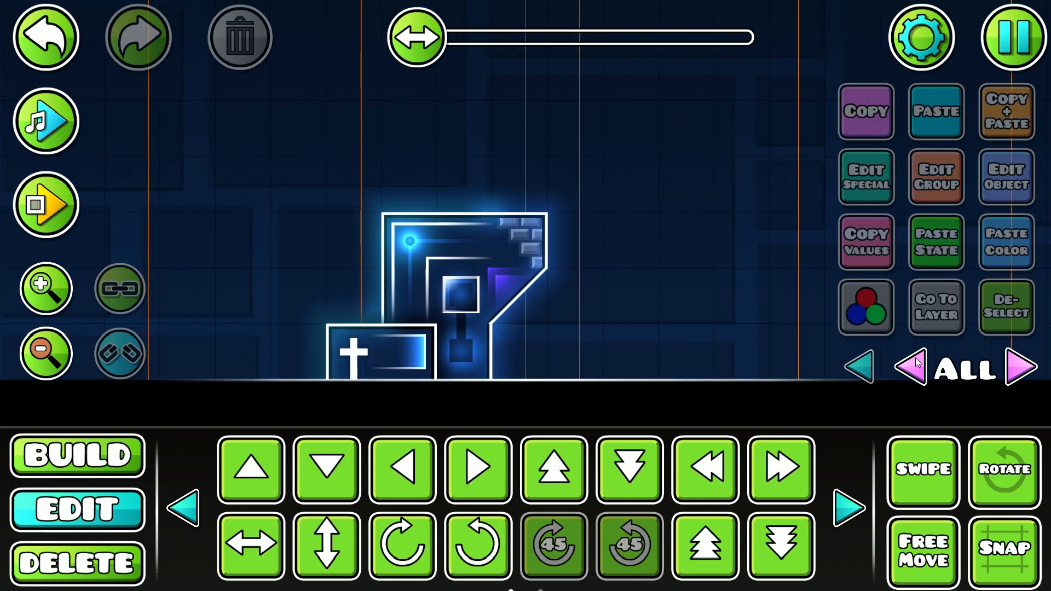
Isolate the editor layer of the purple glow in the upper block's sloped corner and enable swipe selection
{"action": "left_click_drag", "start_coordinate": [645, 278], "coordinate": [696, 290]}
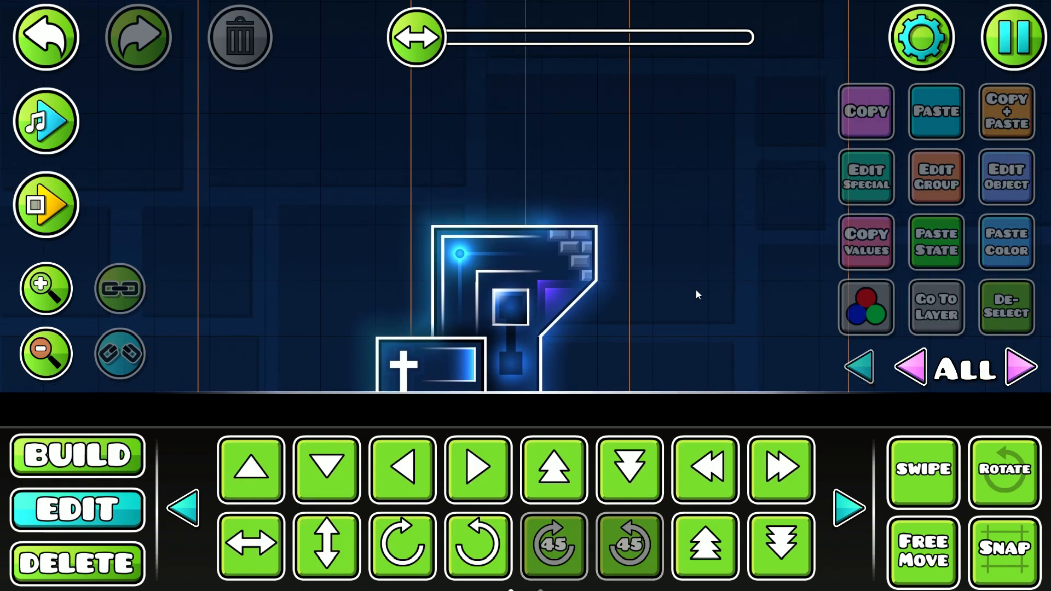
{"action": "left_click", "coordinate": [556, 295]}
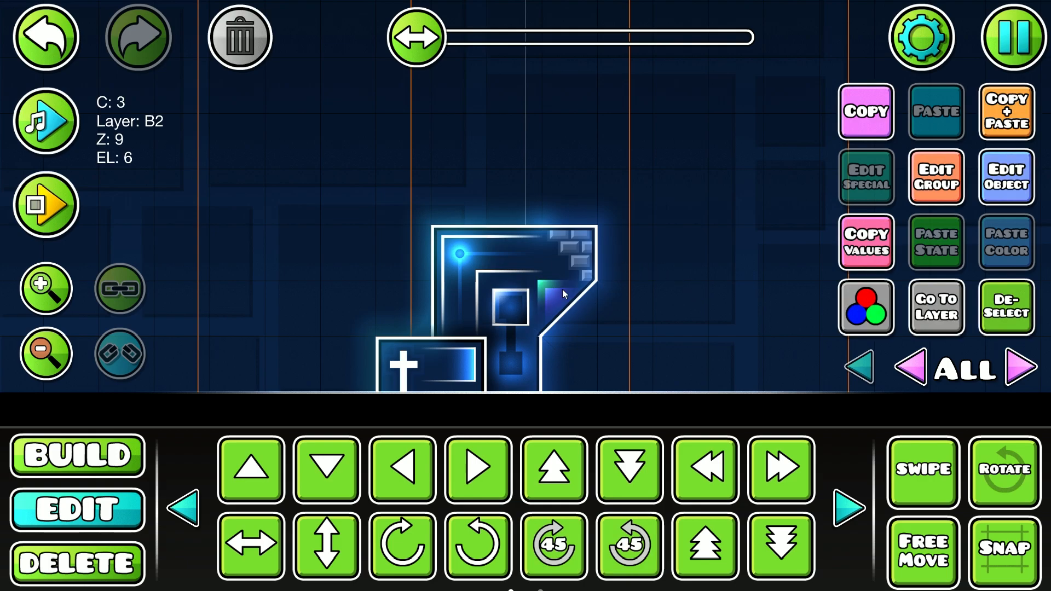
{"action": "left_click", "coordinate": [936, 307]}
{"action": "left_click", "coordinate": [924, 469]}
{"action": "left_click_drag", "start_coordinate": [646, 294], "coordinate": [542, 288]}
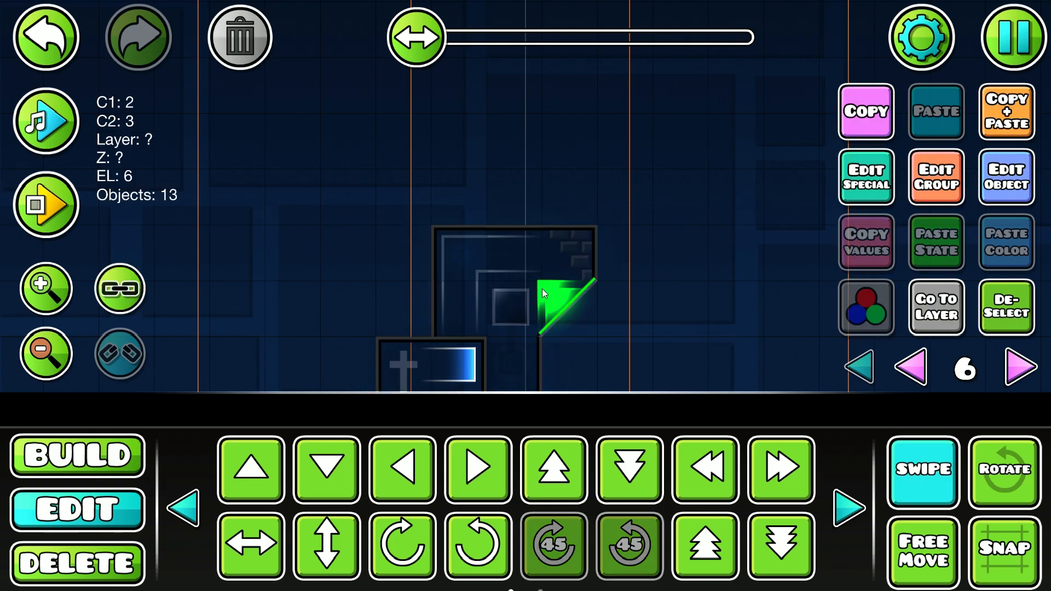
{"action": "left_click", "coordinate": [47, 39]}
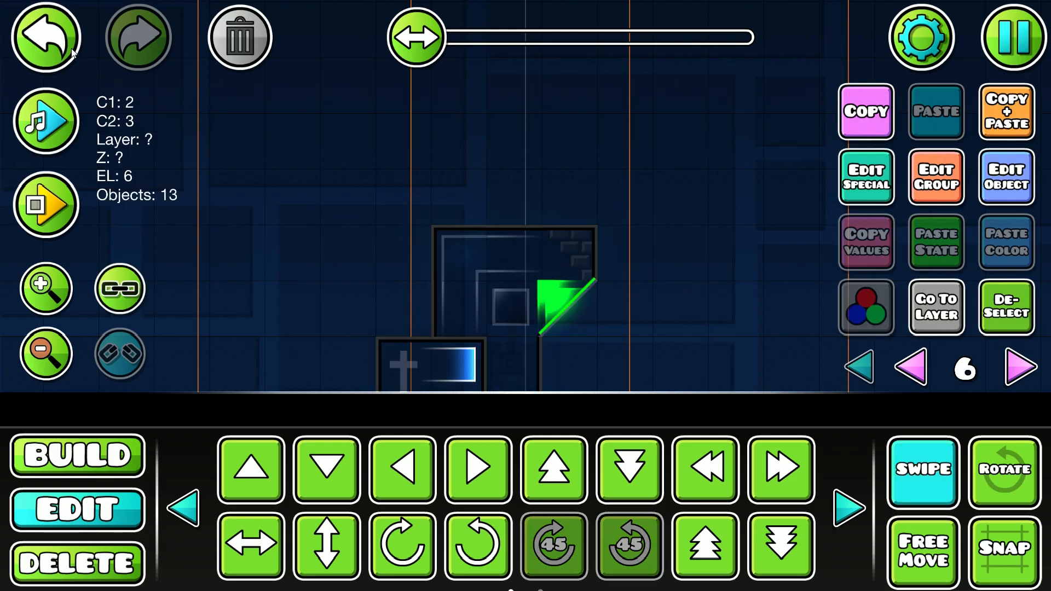
{"action": "left_click", "coordinate": [541, 280]}
{"action": "left_click", "coordinate": [541, 280]}
{"action": "left_click", "coordinate": [541, 281]}
{"action": "left_click", "coordinate": [45, 60]}
{"action": "left_click", "coordinate": [45, 60]}
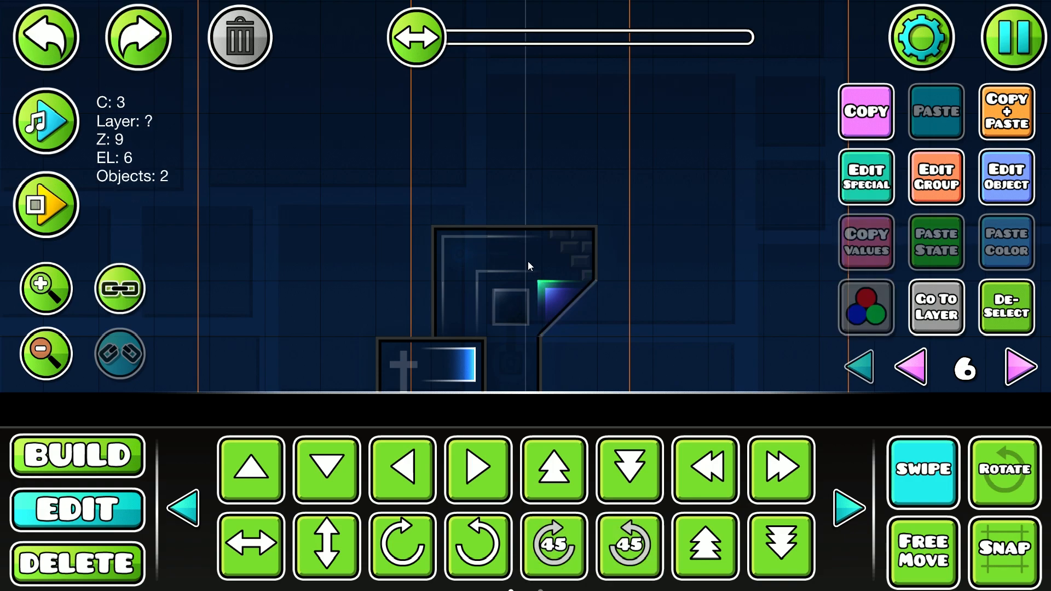
Select the stacked glow pieces in the upper block's sloped corner, leaving out the diagonal outline
{"action": "left_click", "coordinate": [539, 283]}
{"action": "left_click", "coordinate": [540, 283]}
{"action": "left_click", "coordinate": [540, 284]}
{"action": "left_click", "coordinate": [540, 283]}
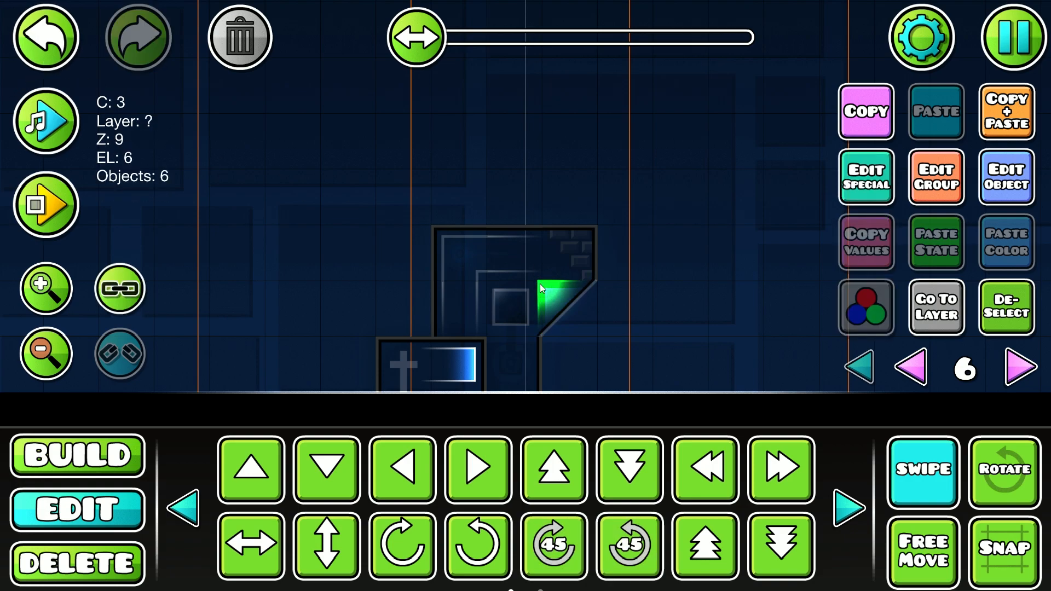
{"action": "left_click", "coordinate": [546, 288]}
{"action": "left_click", "coordinate": [546, 288]}
{"action": "left_click", "coordinate": [546, 288]}
{"action": "left_click", "coordinate": [546, 288]}
{"action": "left_click", "coordinate": [546, 288]}
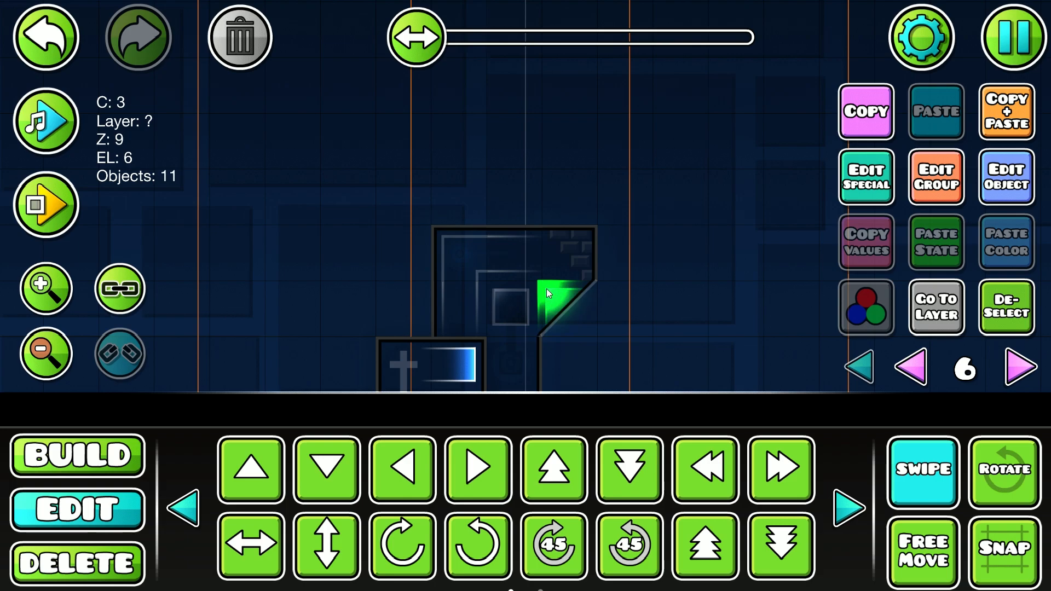
{"action": "left_click", "coordinate": [546, 288]}
{"action": "left_click", "coordinate": [546, 288]}
{"action": "key", "text": "ctrl+z"}
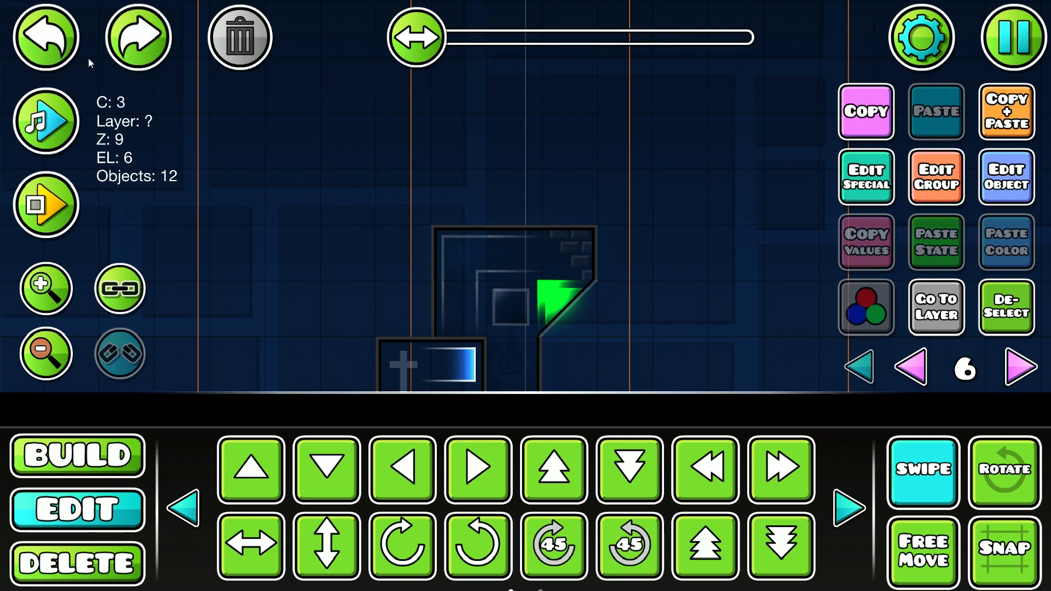
Shift the HSV hue of the glow pieces' detail color from purple to light blue, deselect them and show all layers
{"action": "left_click", "coordinate": [867, 306]}
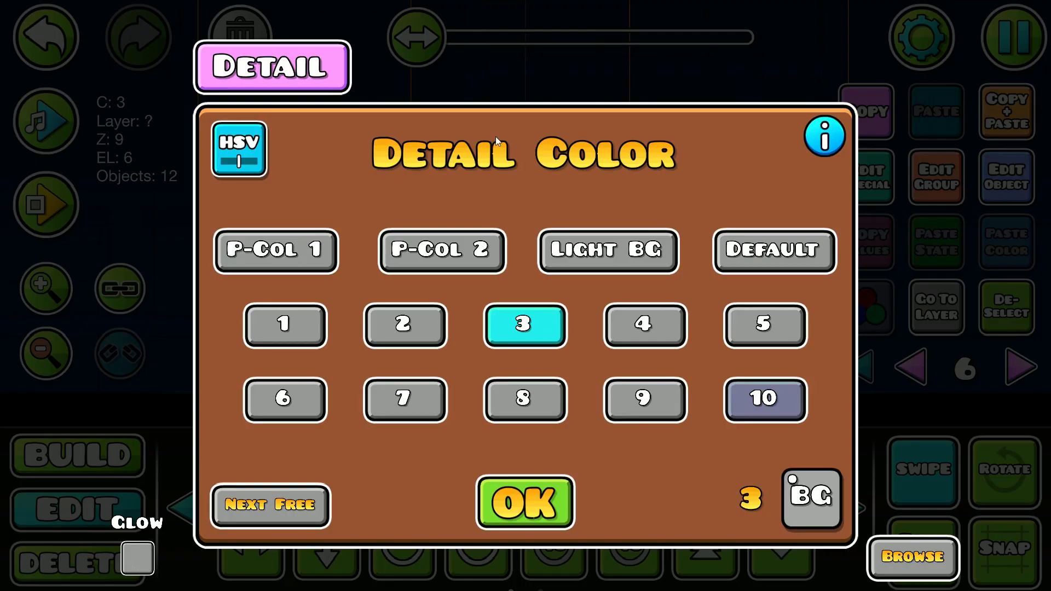
{"action": "left_click", "coordinate": [238, 146]}
{"action": "left_click_drag", "start_coordinate": [567, 200], "coordinate": [507, 202]}
{"action": "left_click", "coordinate": [526, 485]}
{"action": "left_click", "coordinate": [999, 323]}
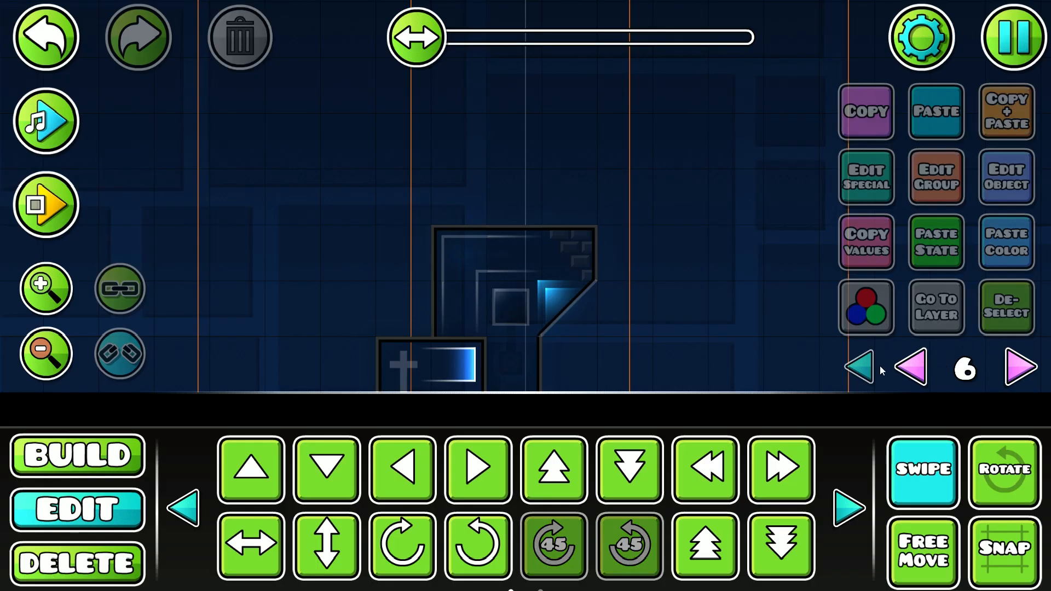
{"action": "left_click", "coordinate": [863, 365]}
{"action": "left_click", "coordinate": [908, 475]}
Prepare to build with the slope and 3D side pieces on editor layer 8
{"action": "left_click_drag", "start_coordinate": [669, 332], "coordinate": [609, 327]}
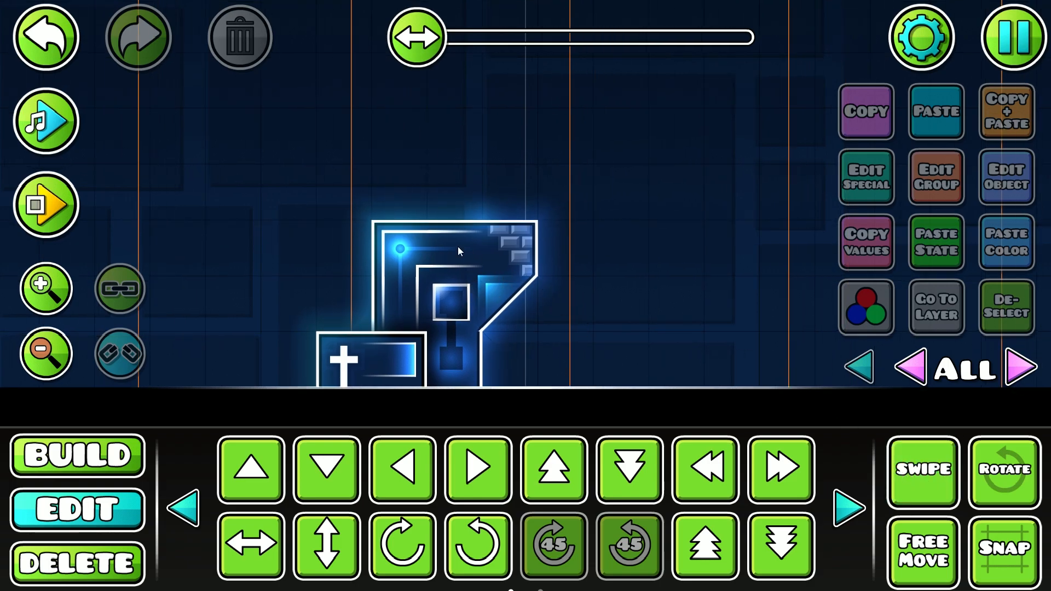
{"action": "left_click_drag", "start_coordinate": [386, 288], "coordinate": [615, 361]}
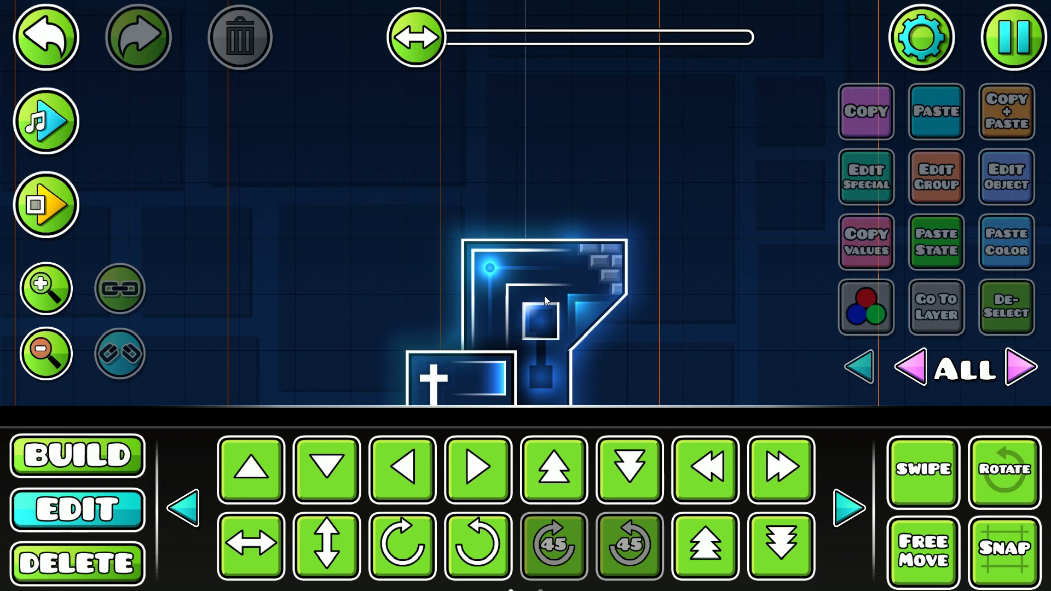
{"action": "left_click_drag", "start_coordinate": [522, 292], "coordinate": [402, 289]}
{"action": "left_click", "coordinate": [93, 457]}
{"action": "left_click_drag", "start_coordinate": [291, 329], "coordinate": [389, 315]}
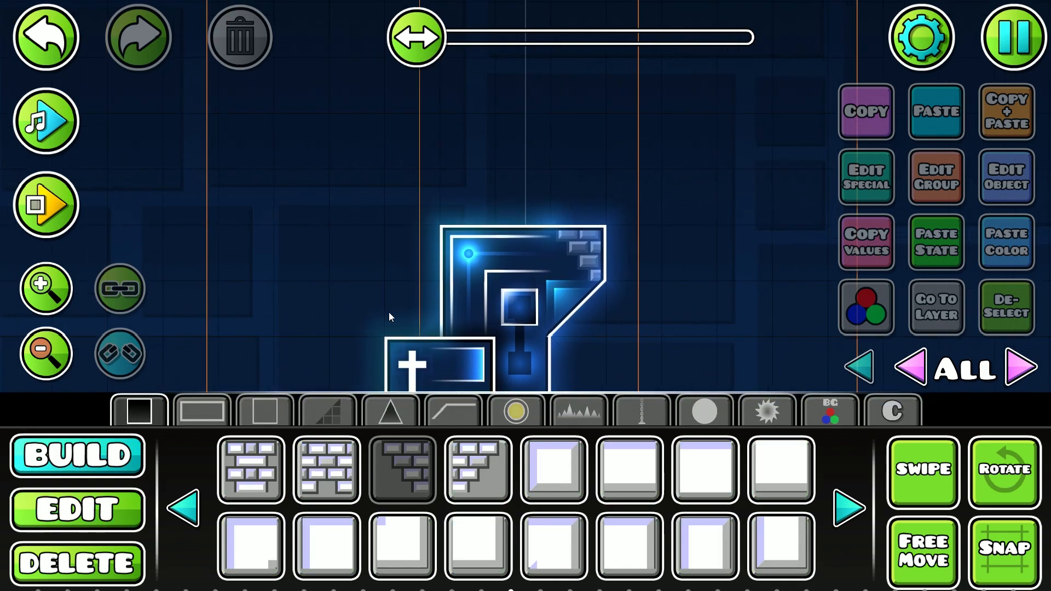
{"action": "left_click", "coordinate": [440, 404]}
{"action": "left_click", "coordinate": [1023, 367]}
{"action": "left_click", "coordinate": [1023, 367]}
{"action": "left_click", "coordinate": [1022, 367]}
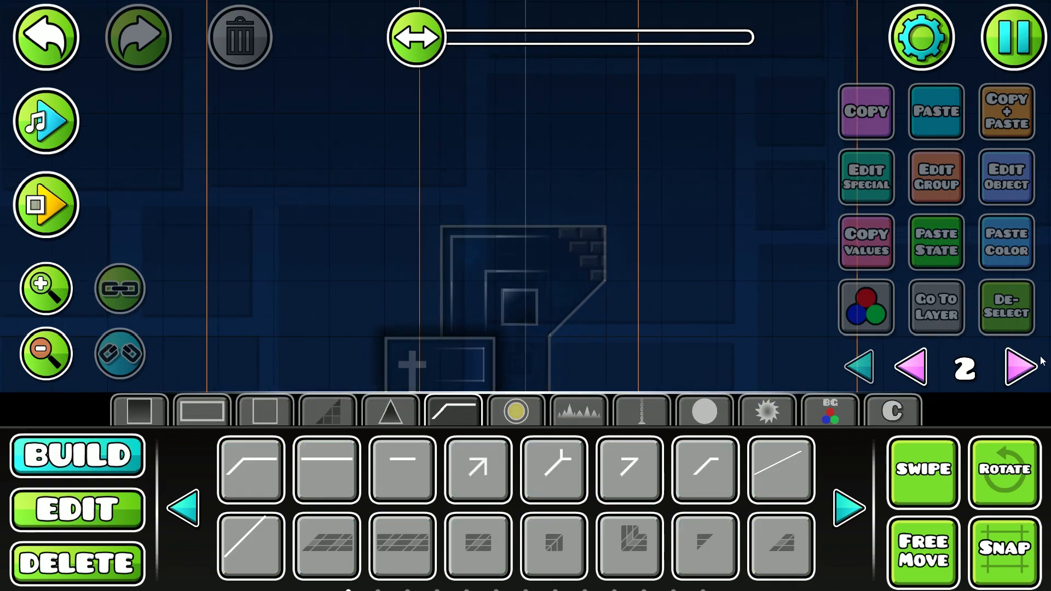
{"action": "left_click", "coordinate": [1022, 366]}
{"action": "left_click", "coordinate": [1023, 367]}
{"action": "left_click", "coordinate": [1022, 367]}
{"action": "left_click", "coordinate": [1022, 366]}
{"action": "left_click", "coordinate": [1023, 367]}
{"action": "left_click", "coordinate": [1023, 366]}
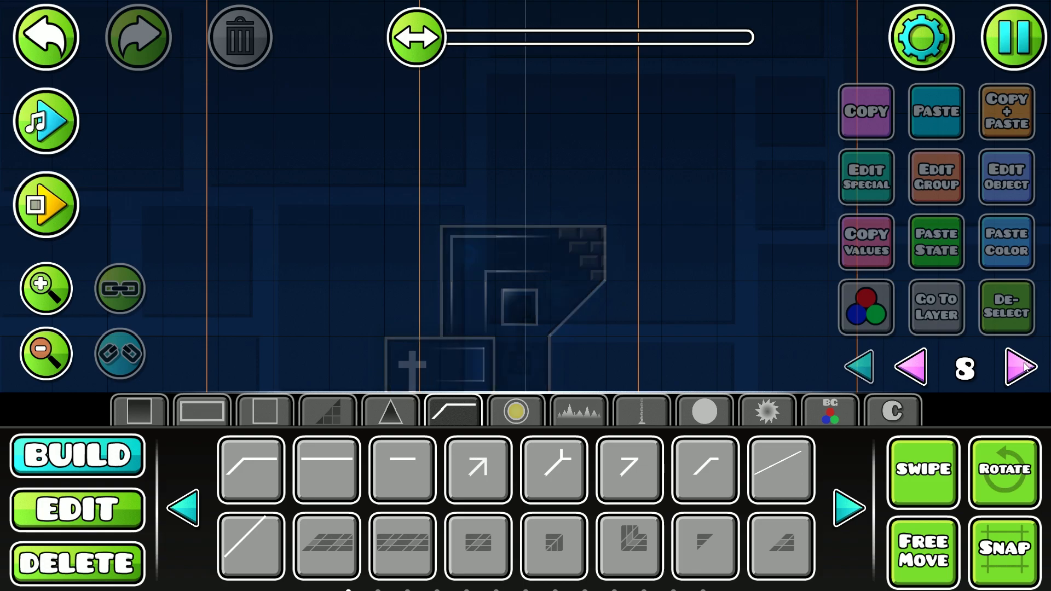
Place slanted and straight dark brick 3D pieces along the tops of the lower and upper blocks
{"action": "left_click", "coordinate": [589, 415]}
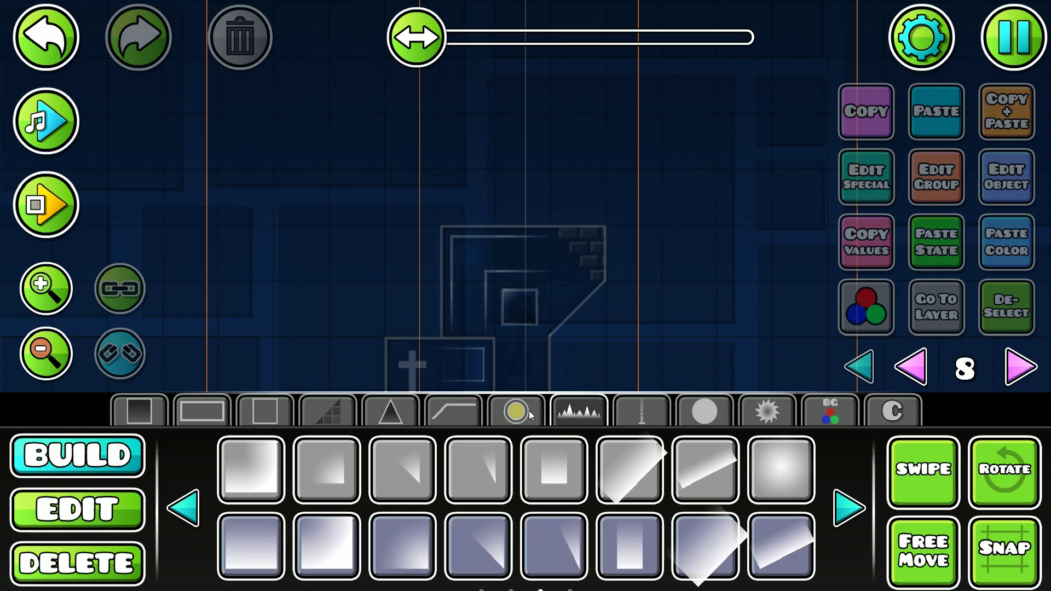
{"action": "left_click", "coordinate": [472, 408]}
{"action": "left_click", "coordinate": [850, 505]}
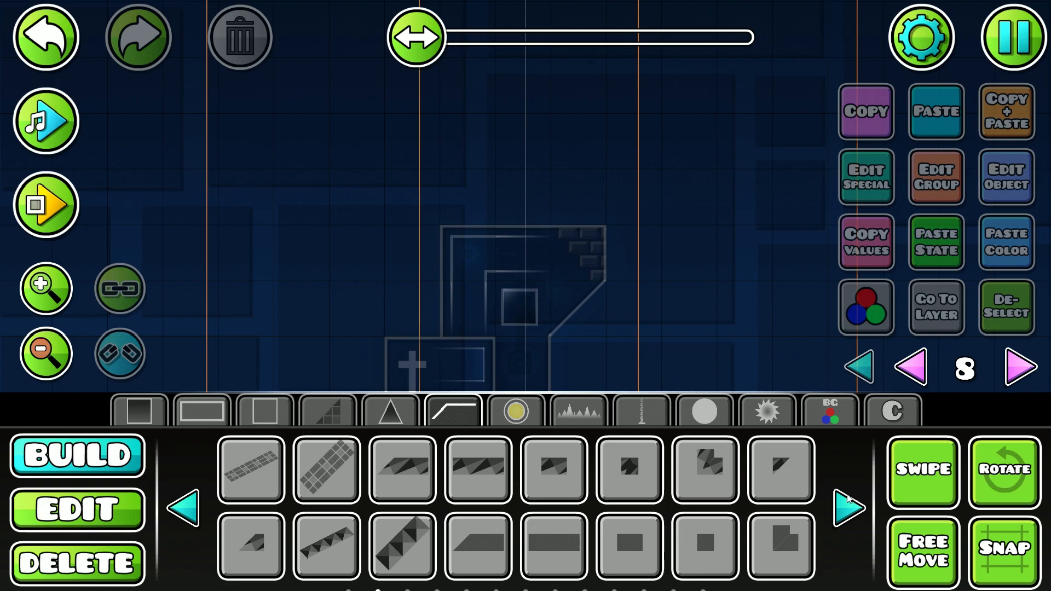
{"action": "left_click", "coordinate": [186, 506]}
{"action": "left_click", "coordinate": [324, 545]}
{"action": "left_click", "coordinate": [424, 319]}
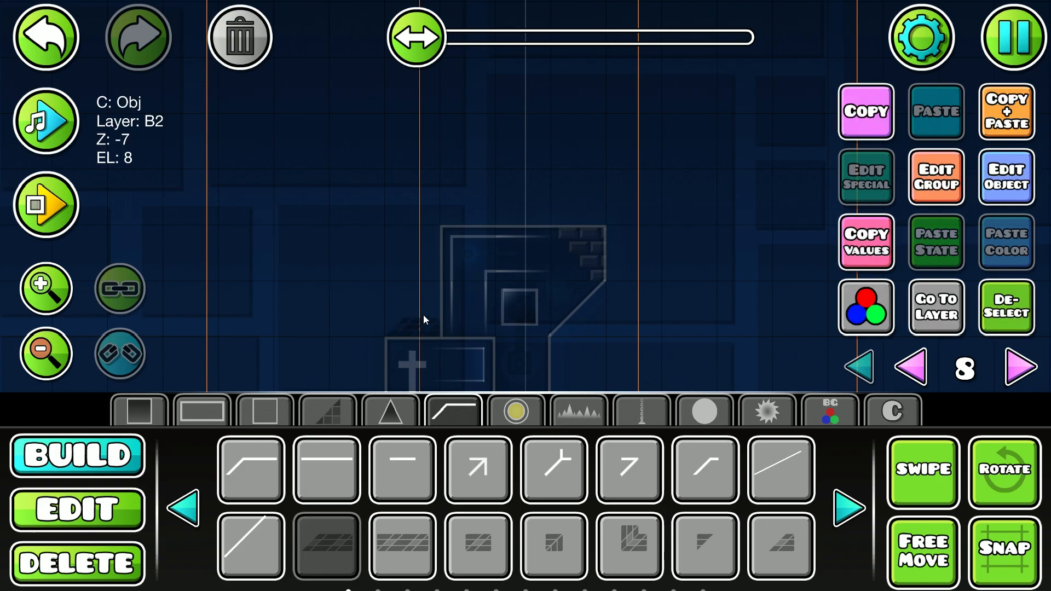
{"action": "left_click", "coordinate": [382, 525]}
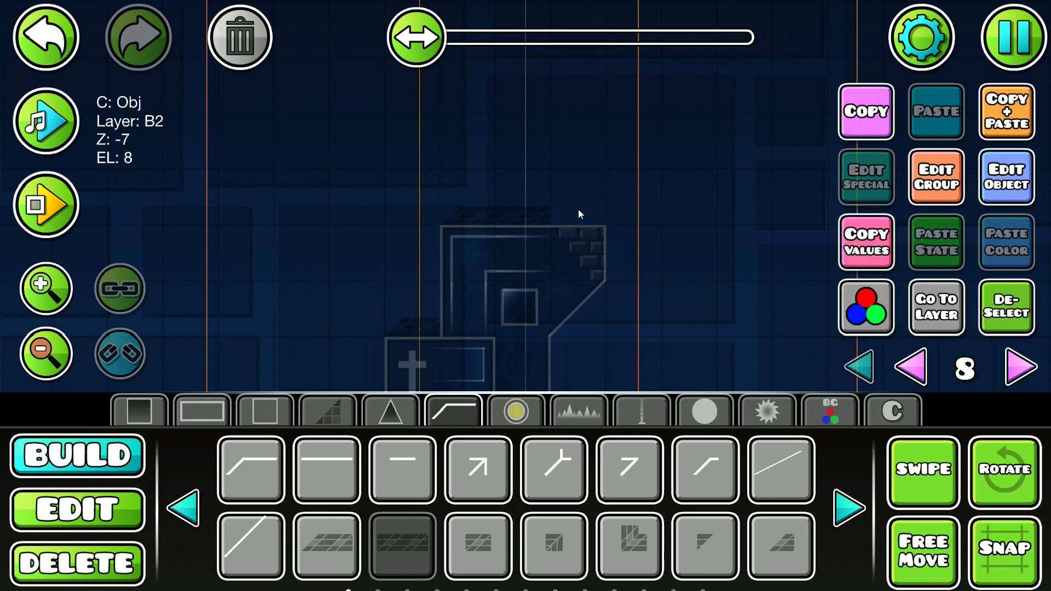
{"action": "left_click", "coordinate": [569, 547]}
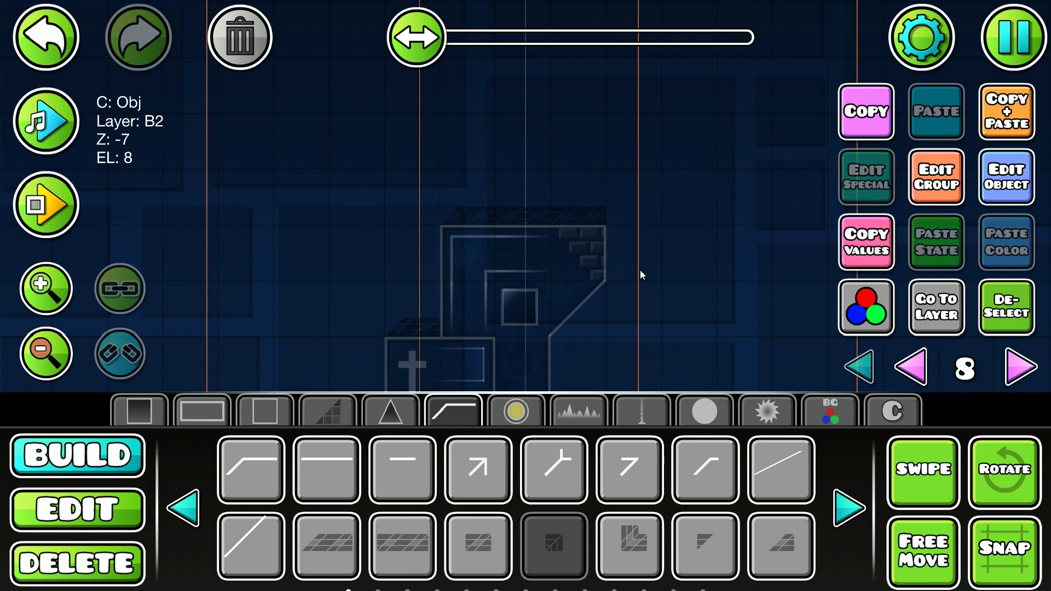
{"action": "left_click", "coordinate": [265, 411]}
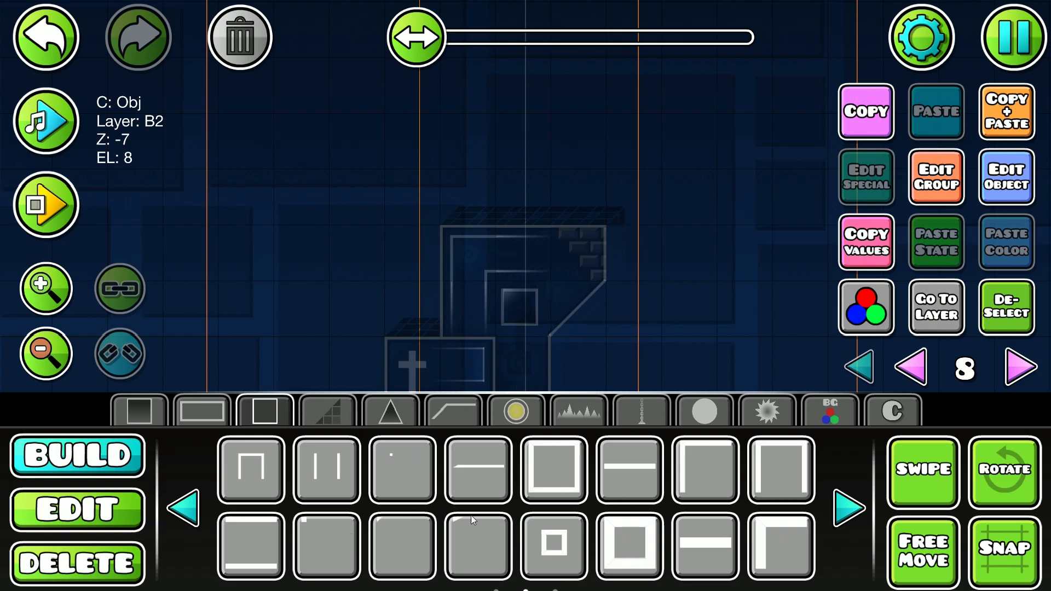
{"action": "left_click", "coordinate": [176, 512]}
{"action": "left_click", "coordinate": [701, 465]}
{"action": "left_click", "coordinate": [479, 109]}
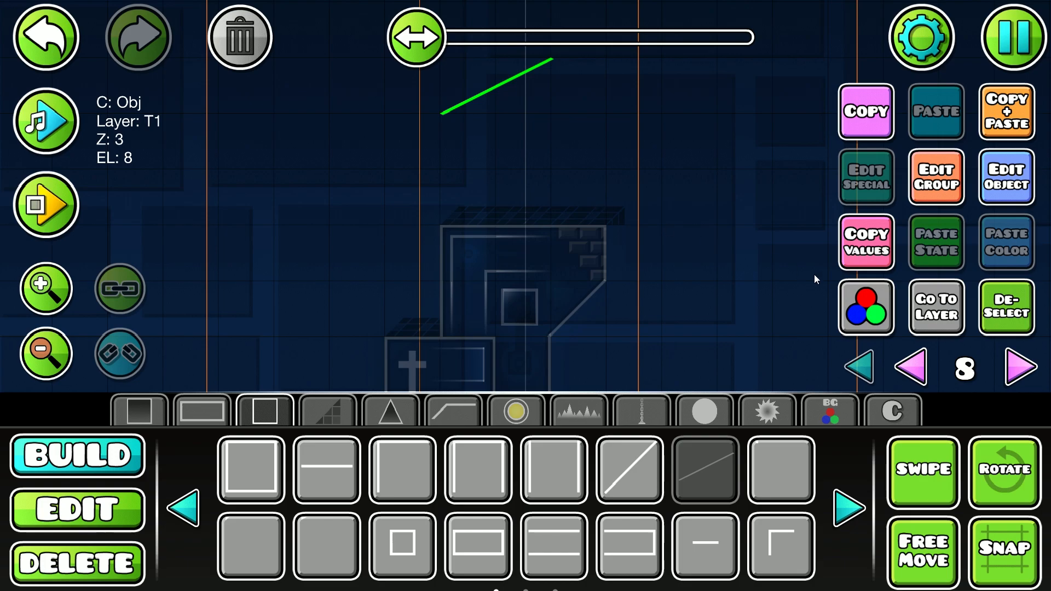
{"action": "key", "text": "s"}
{"action": "left_click", "coordinate": [996, 310]}
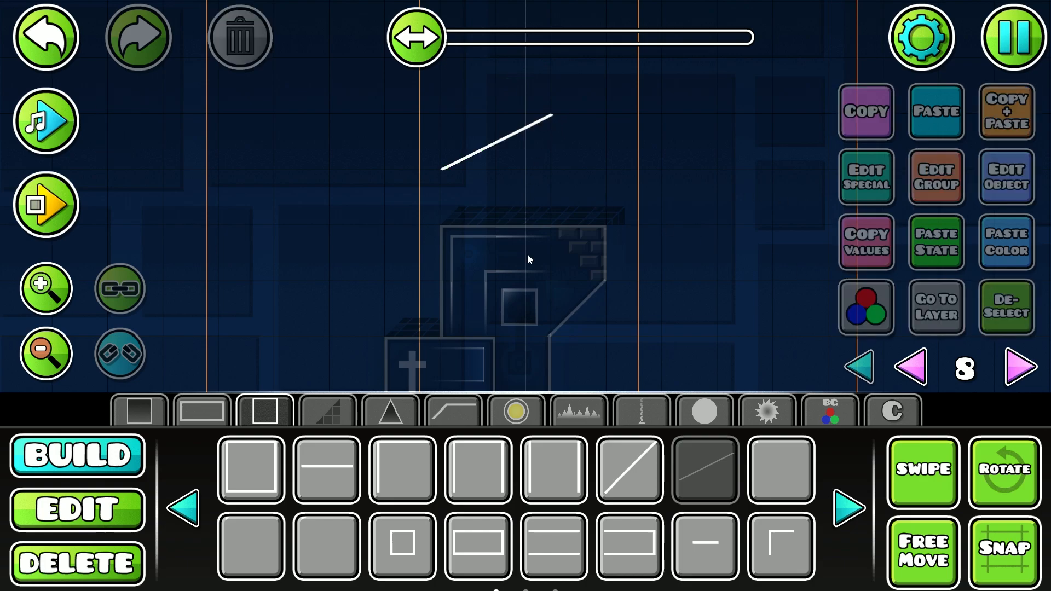
{"action": "key", "text": "2"}
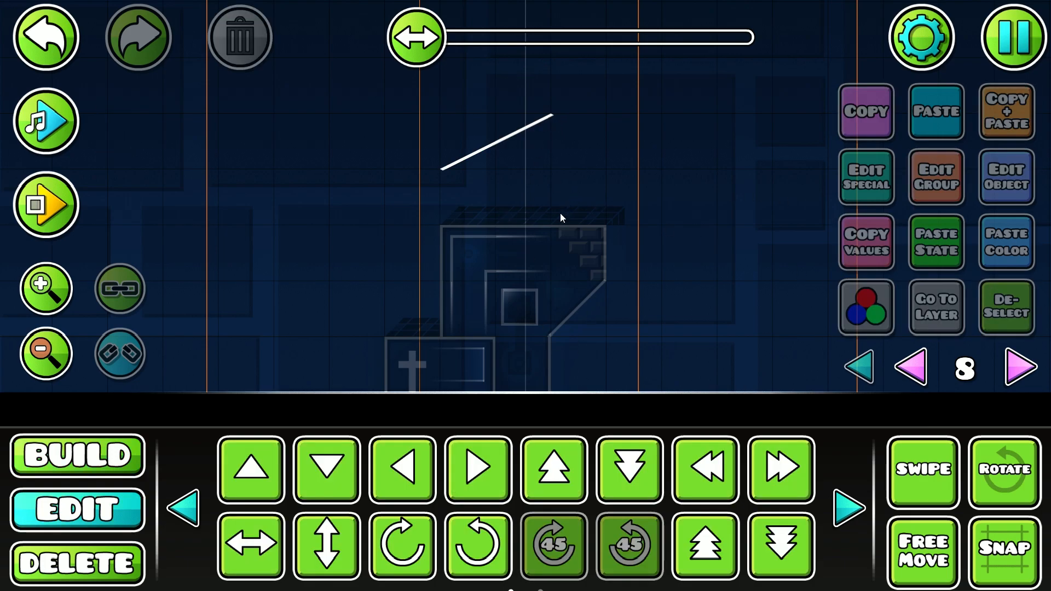
{"action": "left_click", "coordinate": [561, 214]}
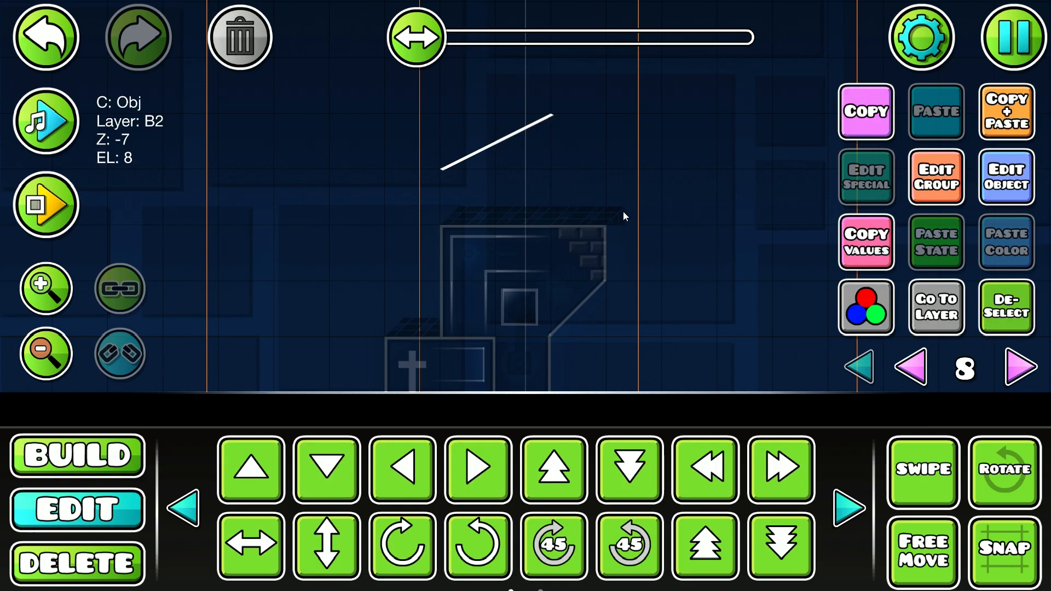
{"action": "left_click", "coordinate": [483, 153]}
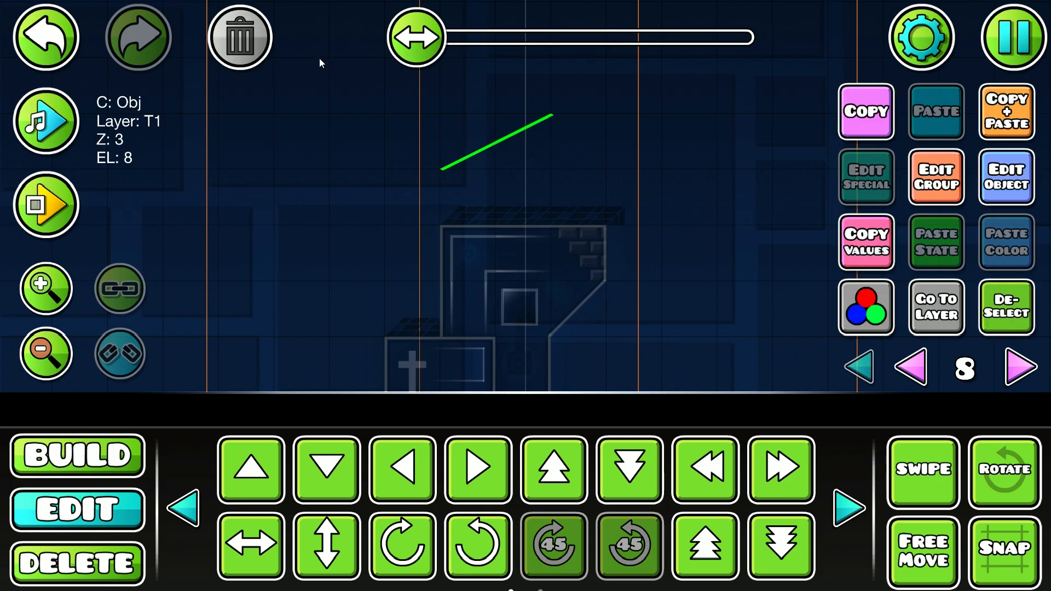
{"action": "key", "text": "d"}
{"action": "key", "text": "s"}
{"action": "key", "text": "a"}
{"action": "key", "text": "w"}
{"action": "key", "text": "w"}
{"action": "left_click", "coordinate": [241, 48]}
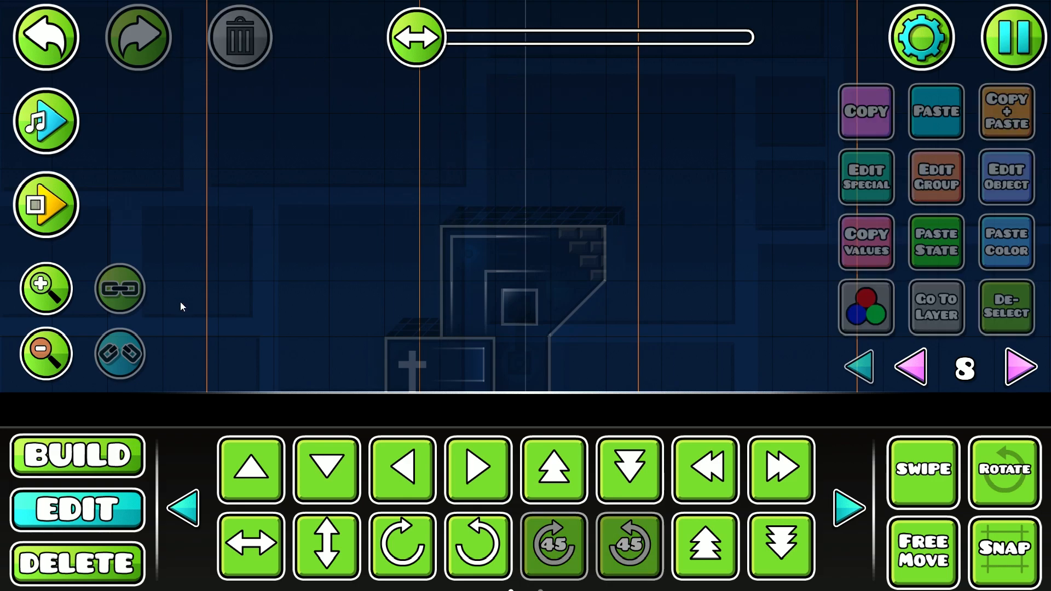
Add a slanted brick 3D piece, turned vertical and flipped horizontally, along the upper block's right edge
{"action": "left_click", "coordinate": [114, 441]}
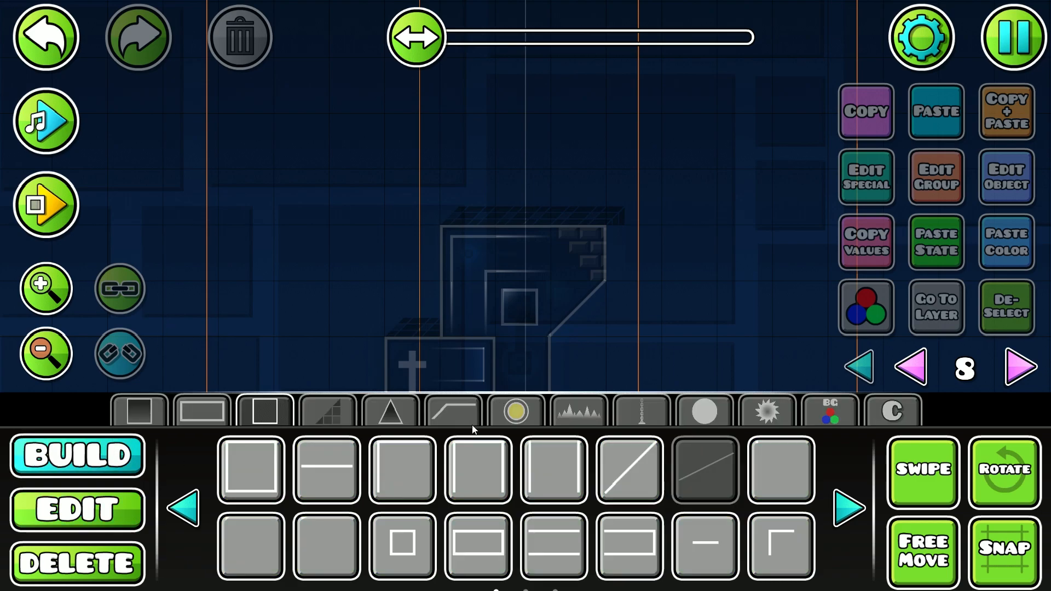
{"action": "left_click", "coordinate": [440, 423]}
{"action": "left_click", "coordinate": [334, 561]}
{"action": "left_click", "coordinate": [625, 255]}
{"action": "key", "text": "2"}
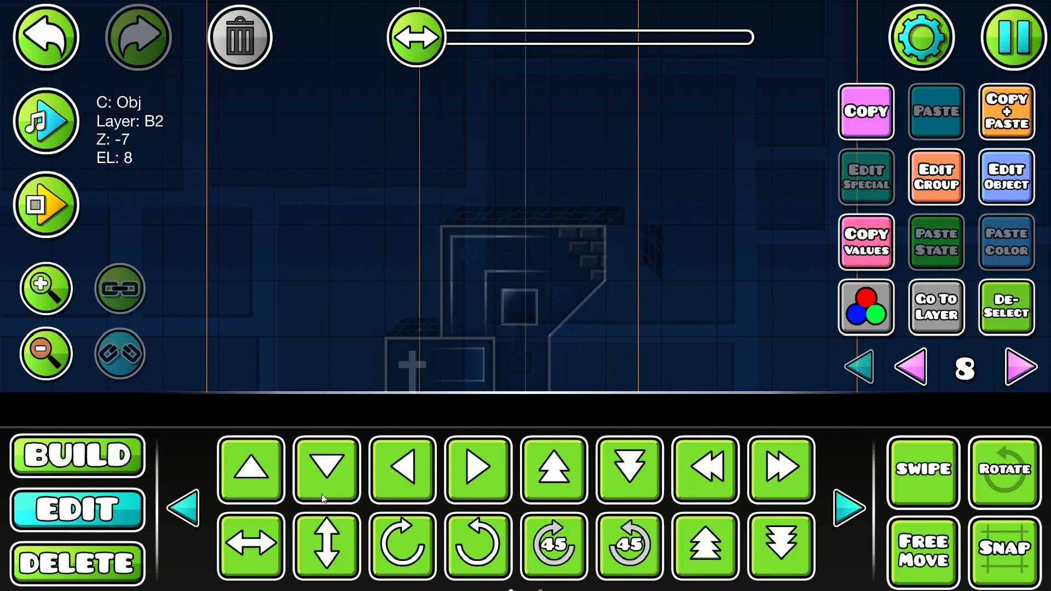
{"action": "left_click", "coordinate": [243, 535]}
{"action": "left_click_drag", "start_coordinate": [538, 305], "coordinate": [490, 264]}
Place the straight brick 3D strip, turned vertical, along the right wall below the sloped corner
{"action": "left_click", "coordinate": [88, 453]}
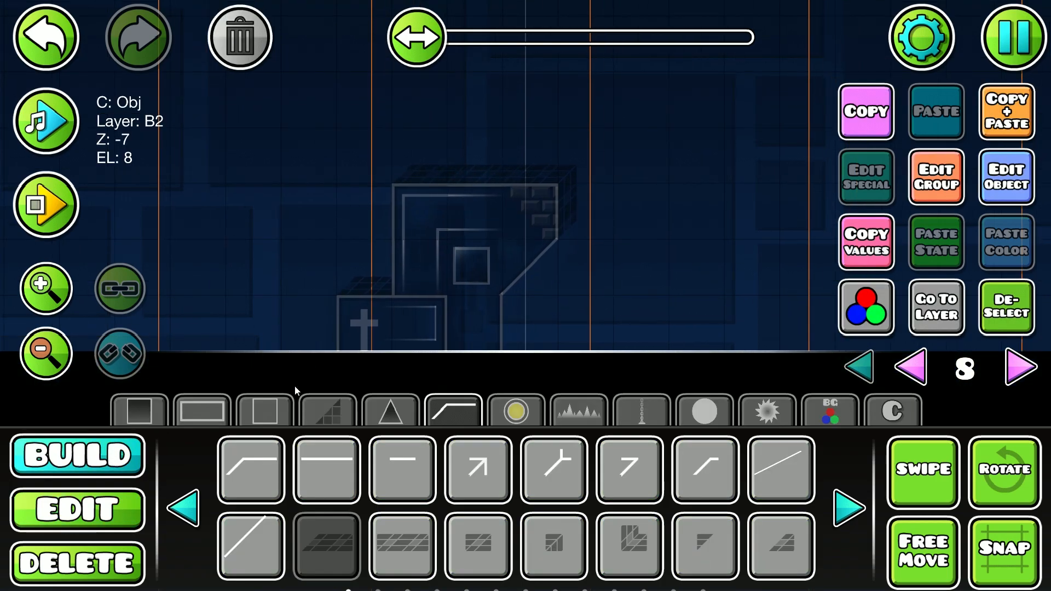
{"action": "left_click", "coordinate": [419, 544]}
{"action": "left_click", "coordinate": [533, 310]}
{"action": "key", "text": "2"}
{"action": "left_click", "coordinate": [405, 525]}
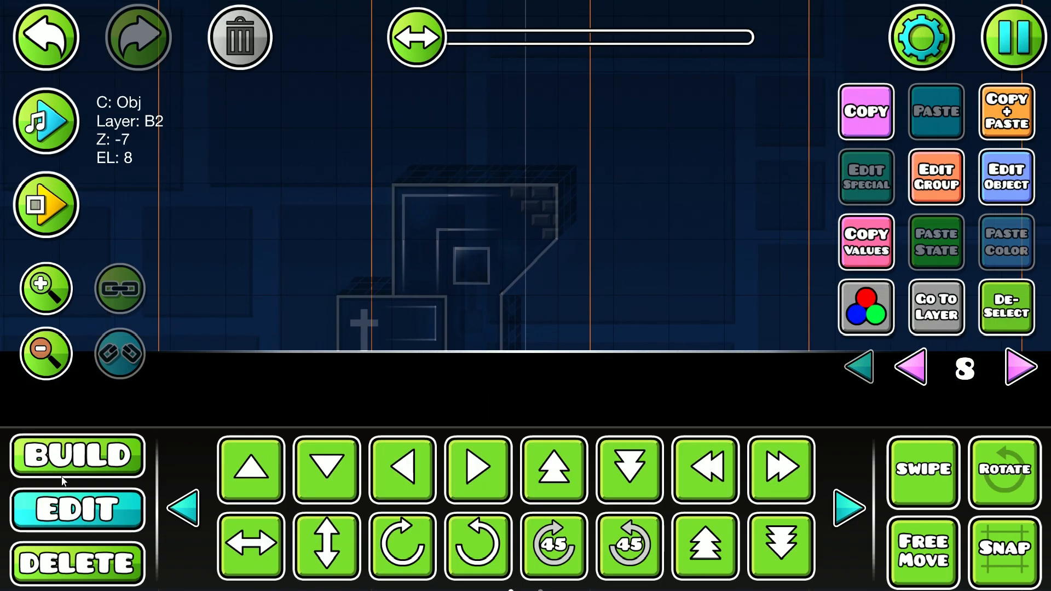
Fit the small triangular brick 3D piece where the slope meets the lower right wall, deselect it and show all layers
{"action": "left_click", "coordinate": [65, 471]}
{"action": "left_click", "coordinate": [703, 533]}
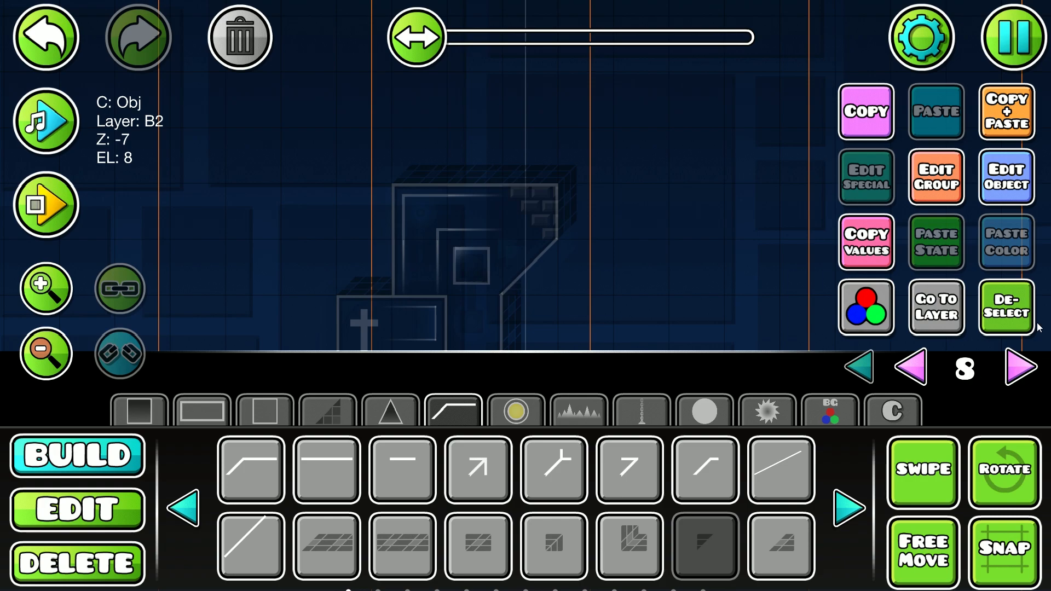
{"action": "key", "text": "2"}
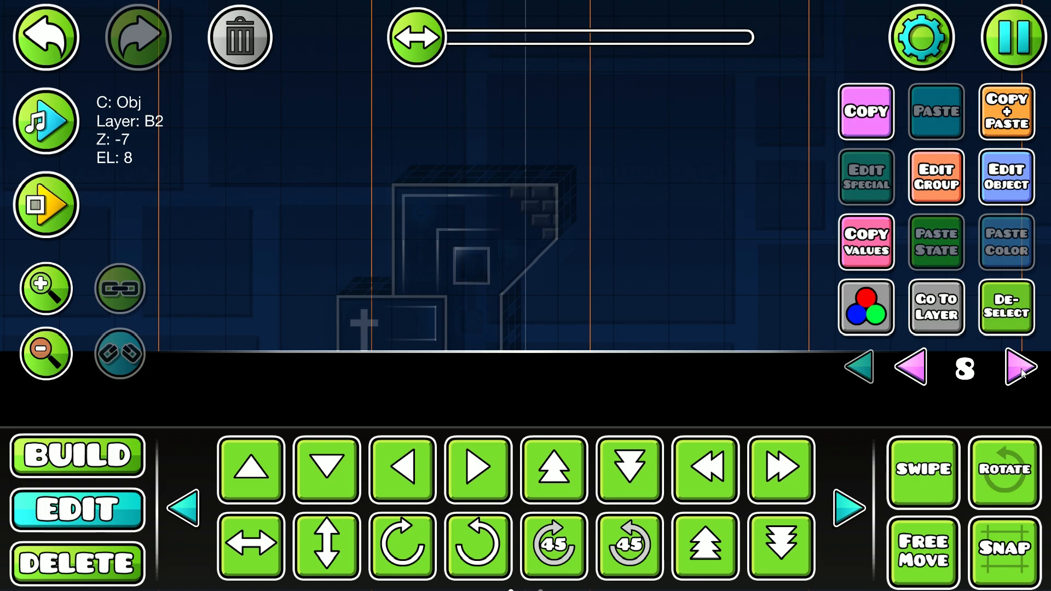
{"action": "left_click", "coordinate": [1006, 308]}
{"action": "left_click", "coordinate": [855, 369]}
{"action": "left_click_drag", "start_coordinate": [715, 282], "coordinate": [747, 289]}
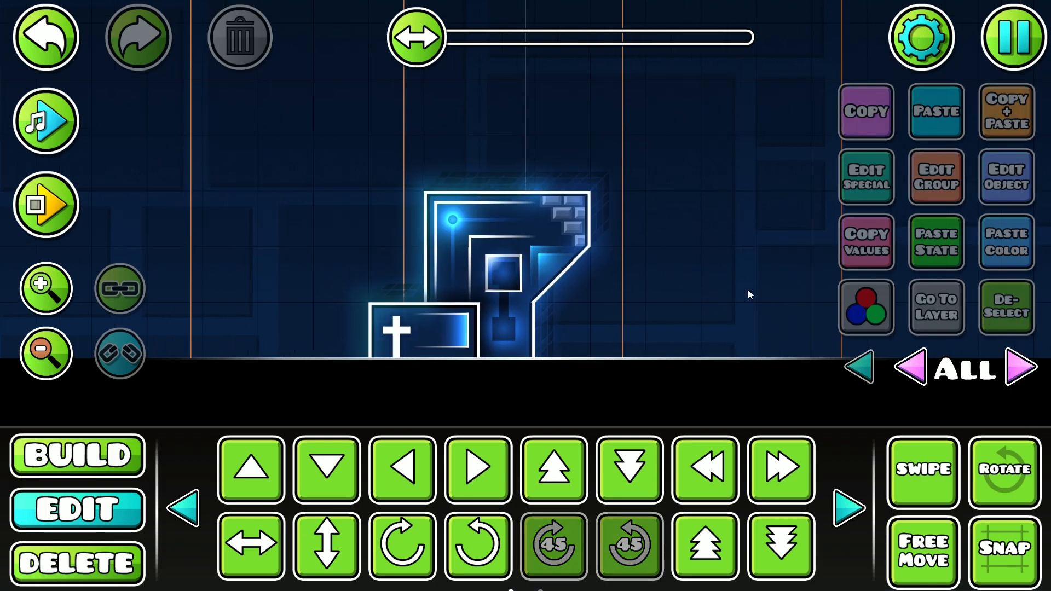
{"action": "left_click_drag", "start_coordinate": [547, 329], "coordinate": [529, 334]}
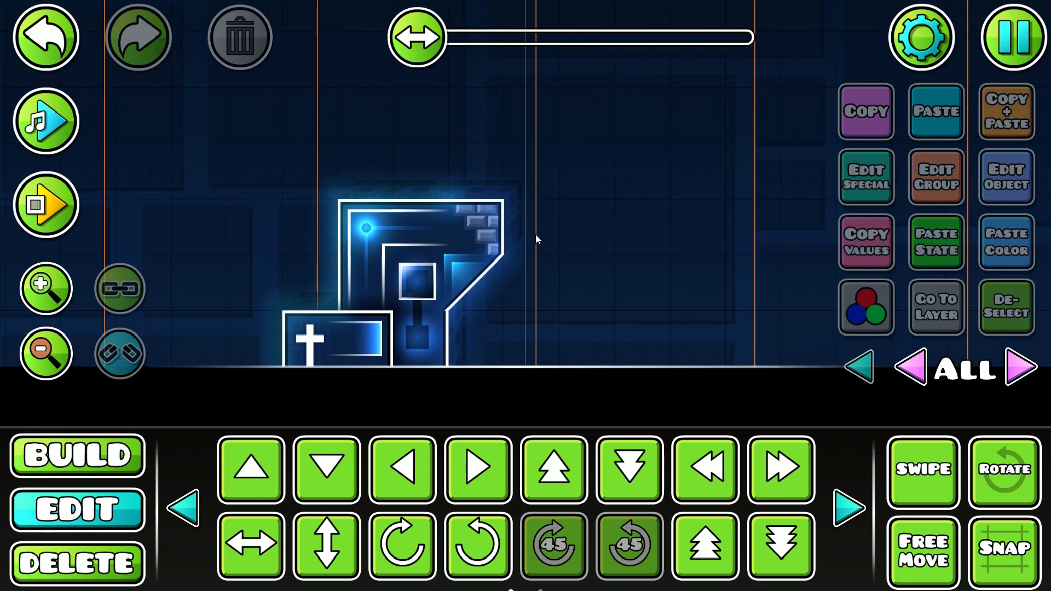
Place a thin faded line piece above the lower block and rotate it 45 degrees so it slants up to the right
{"action": "left_click_drag", "start_coordinate": [533, 238], "coordinate": [563, 240]}
{"action": "left_click", "coordinate": [118, 453]}
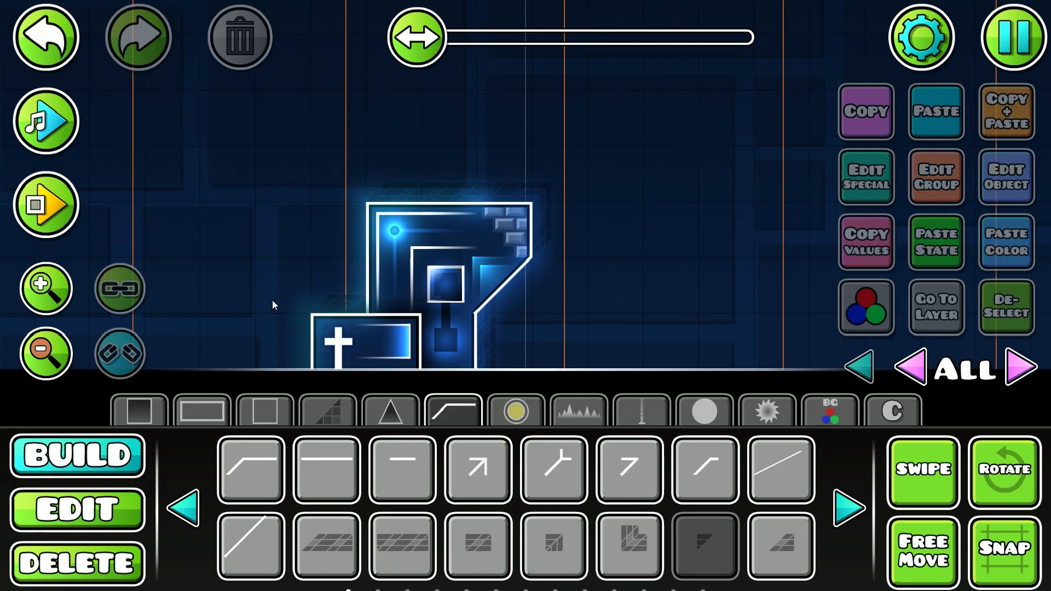
{"action": "left_click_drag", "start_coordinate": [272, 300], "coordinate": [335, 306]}
{"action": "left_click", "coordinate": [642, 408]}
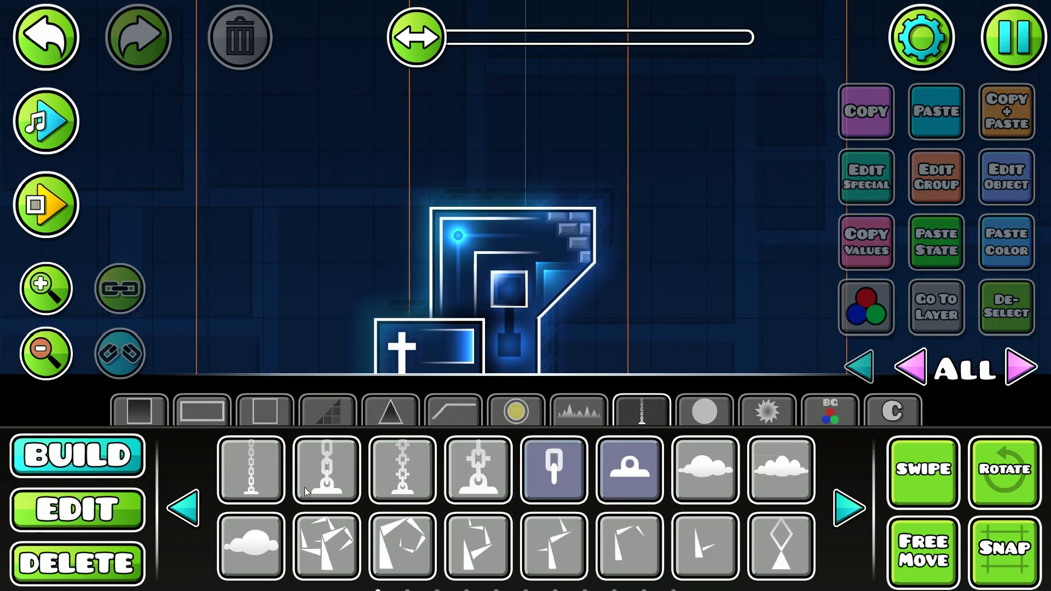
{"action": "left_click", "coordinate": [183, 508]}
{"action": "left_click", "coordinate": [402, 469]}
{"action": "left_click", "coordinate": [417, 317]}
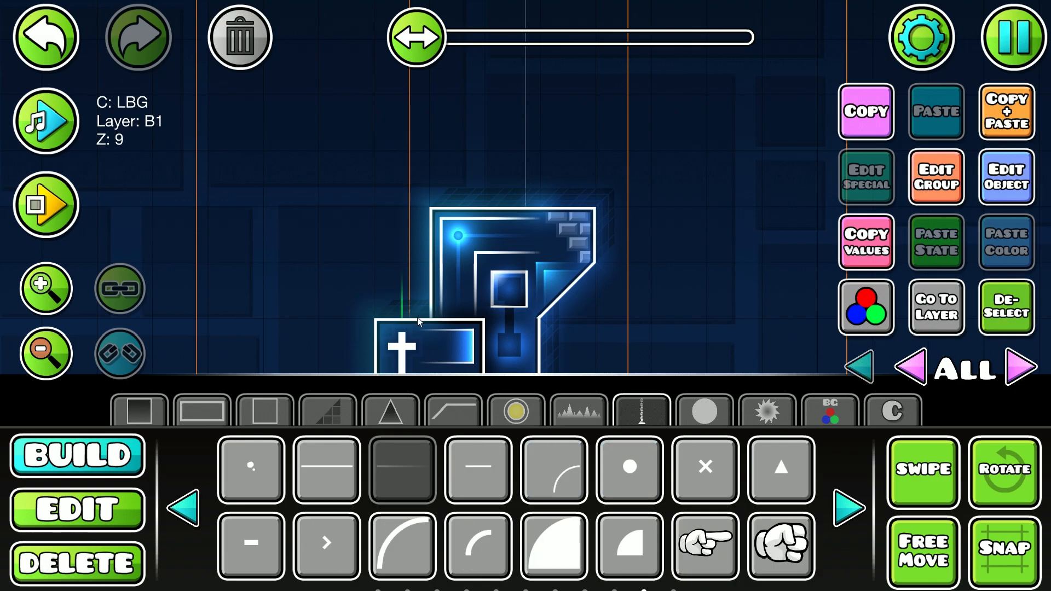
{"action": "key", "text": "2"}
{"action": "left_click", "coordinate": [554, 544]}
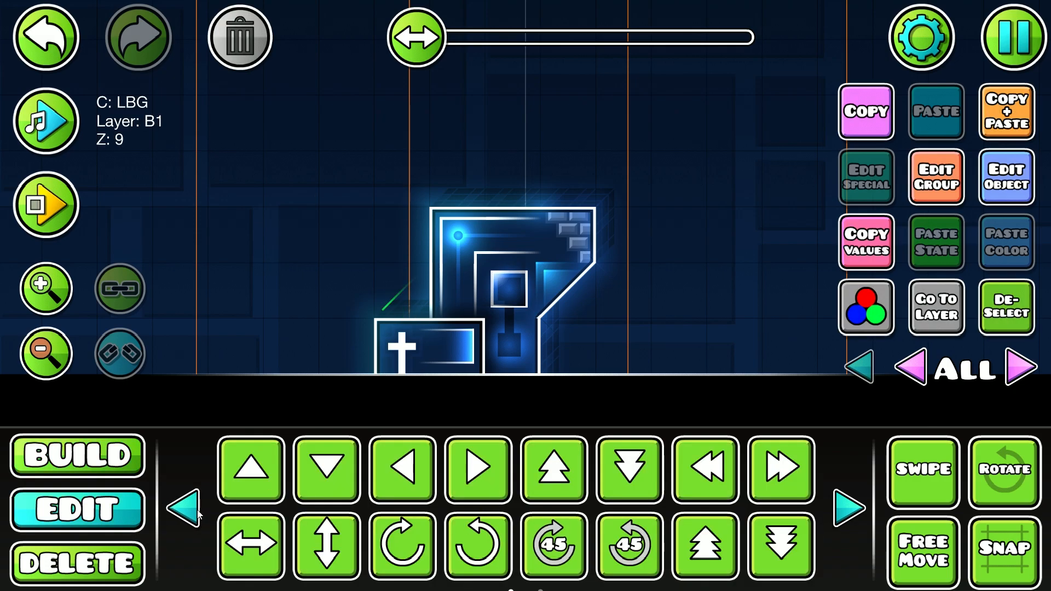
Scale the slanted line to 0.75 and assign its detail color to channel 1
{"action": "left_click", "coordinate": [183, 508]}
{"action": "left_click", "coordinate": [251, 544]}
{"action": "left_click_drag", "start_coordinate": [340, 214], "coordinate": [280, 213]}
{"action": "left_click", "coordinate": [1019, 174]}
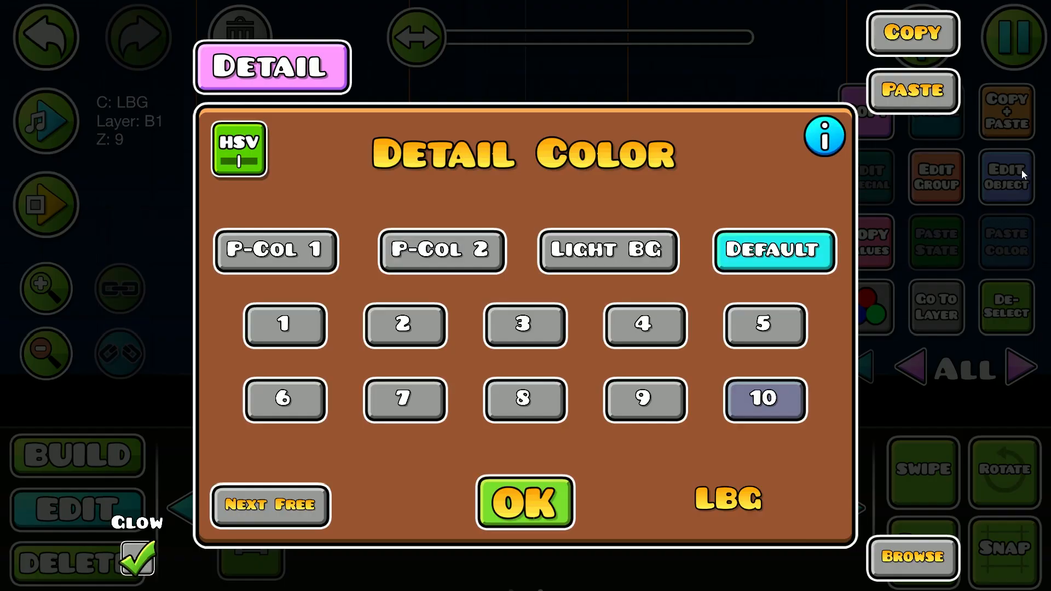
{"action": "left_click", "coordinate": [284, 324]}
{"action": "left_click", "coordinate": [518, 496]}
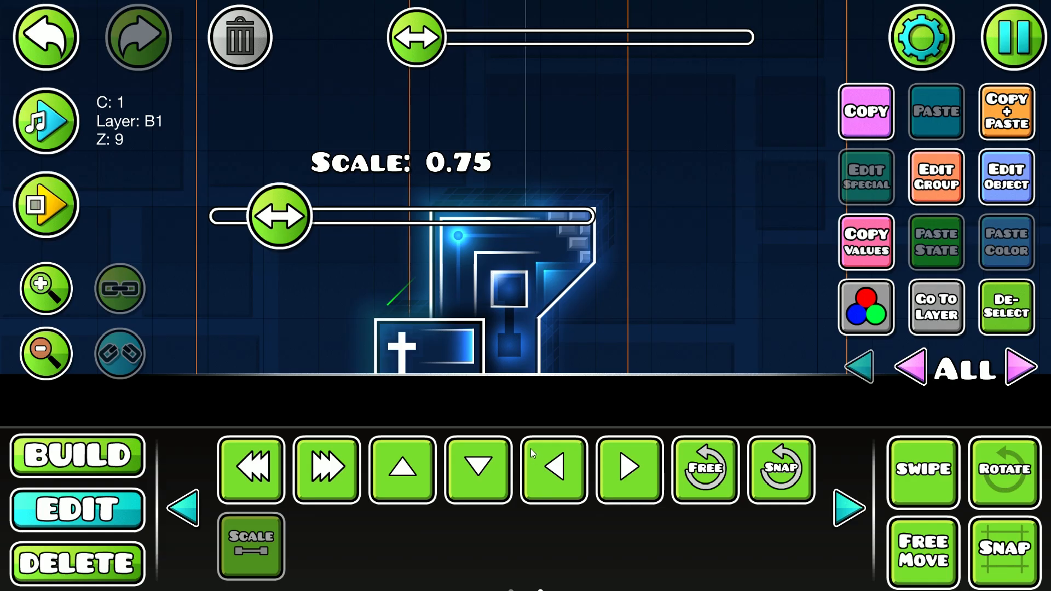
Align the slanted line with the lower block's top-left corner, reducing its scale to 0.54, and deselect it
{"action": "key", "text": "shift+s"}
{"action": "key", "text": "shift+a"}
{"action": "key", "text": "shift+s"}
{"action": "key", "text": "shift+a"}
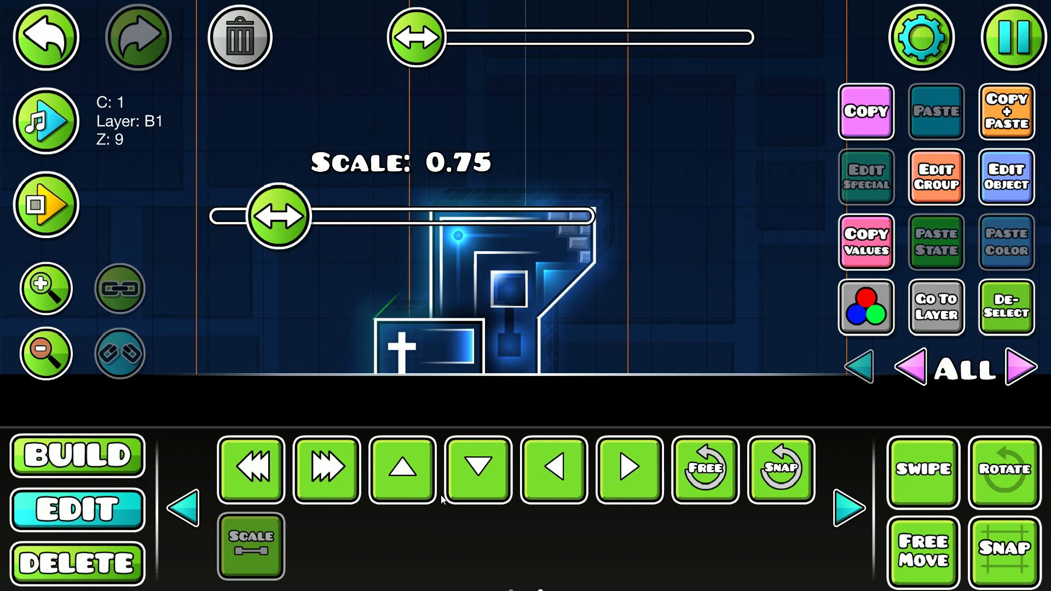
{"action": "left_click", "coordinate": [602, 474]}
{"action": "left_click_drag", "start_coordinate": [279, 216], "coordinate": [225, 215]}
{"action": "left_click", "coordinate": [547, 483]}
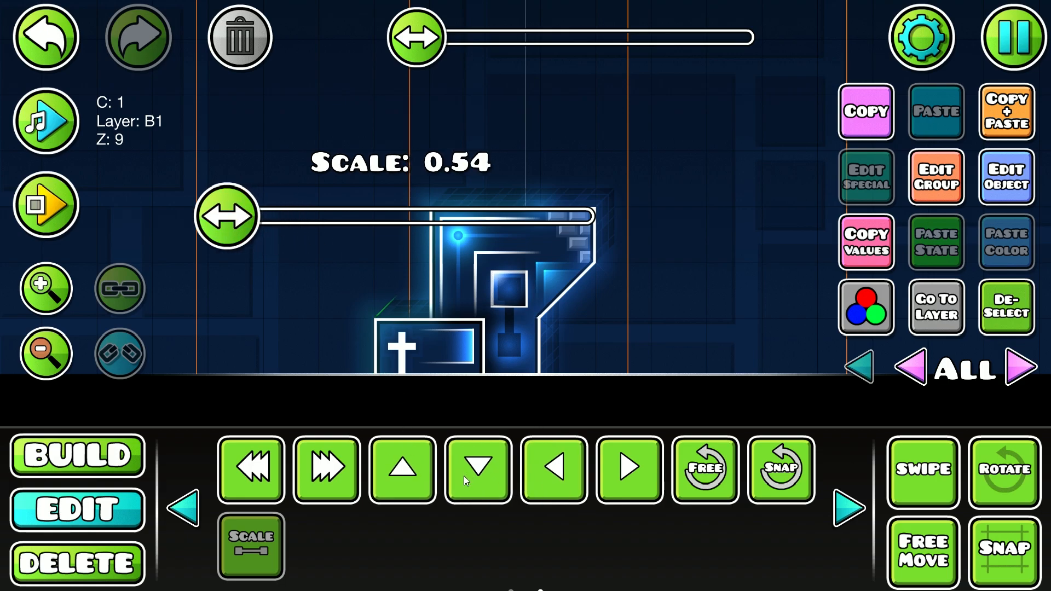
{"action": "left_click", "coordinate": [553, 484]}
{"action": "left_click", "coordinate": [561, 478]}
{"action": "left_click", "coordinate": [1019, 295]}
Duplicate the slanted line onto the upper block's top corners and right slope corner as 3D edges, and deselect
{"action": "left_click", "coordinate": [73, 59]}
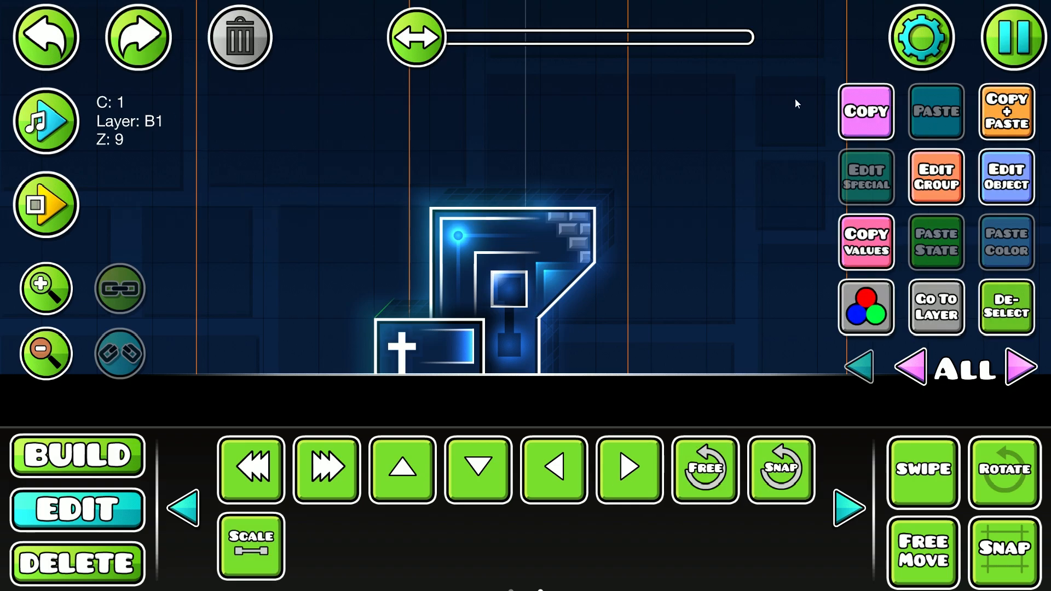
{"action": "left_click", "coordinate": [1008, 126]}
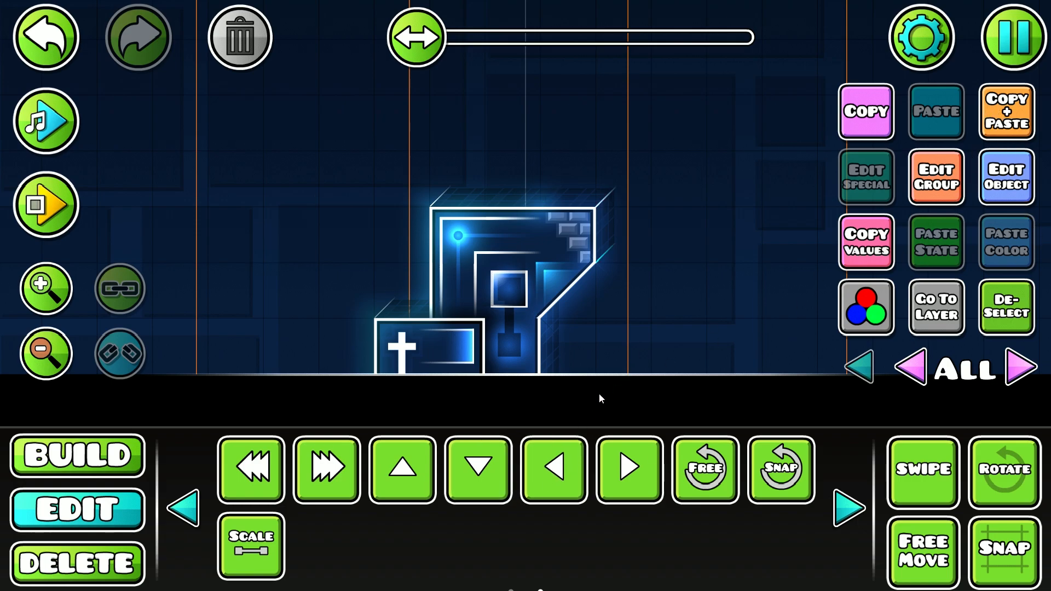
{"action": "left_click", "coordinate": [1013, 308]}
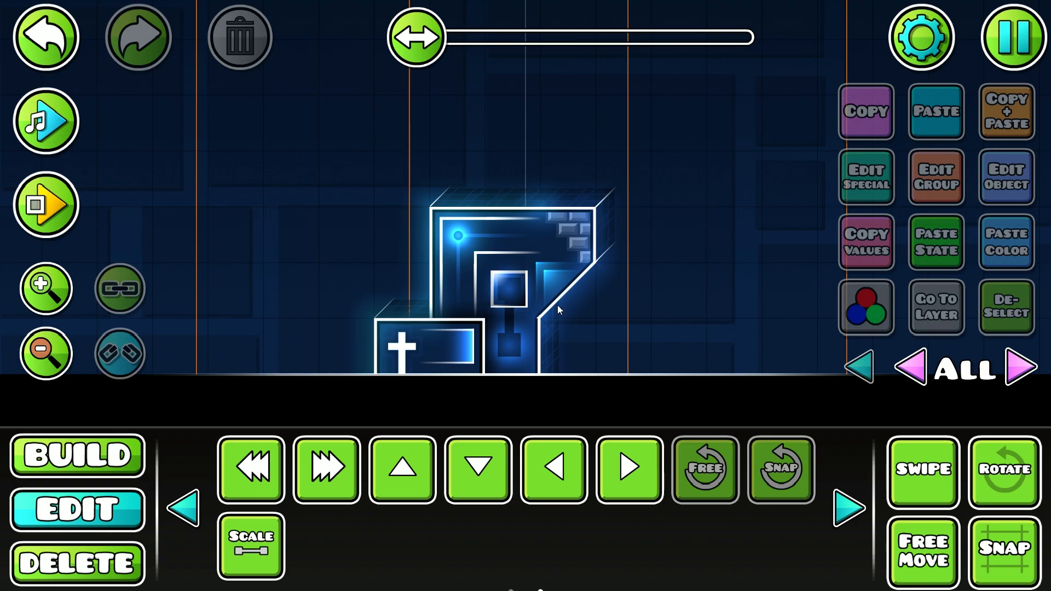
Place a bent outline piece in the empty area beside the structure, then duplicate it and rotate the copy 180 degrees
{"action": "left_click_drag", "start_coordinate": [601, 305], "coordinate": [634, 312]}
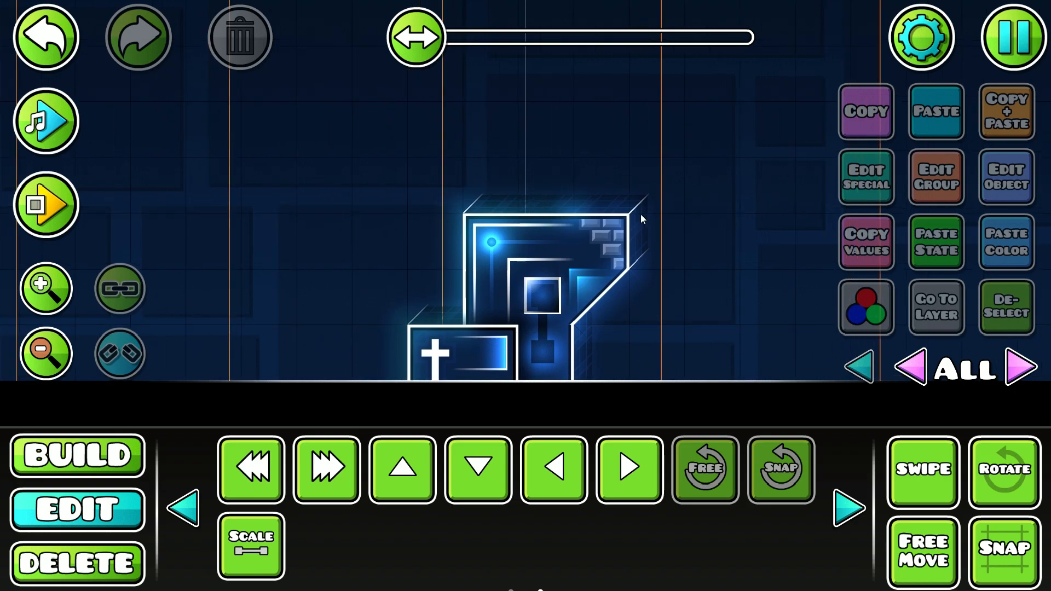
{"action": "left_click_drag", "start_coordinate": [560, 247], "coordinate": [426, 290]}
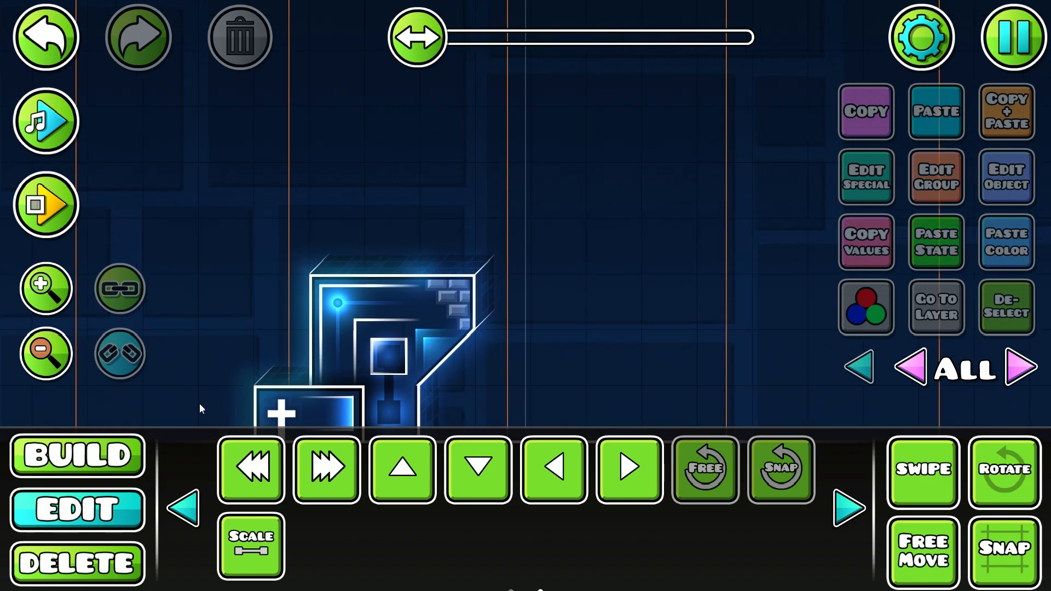
{"action": "left_click", "coordinate": [134, 448]}
{"action": "left_click", "coordinate": [453, 412]}
{"action": "left_click", "coordinate": [274, 459]}
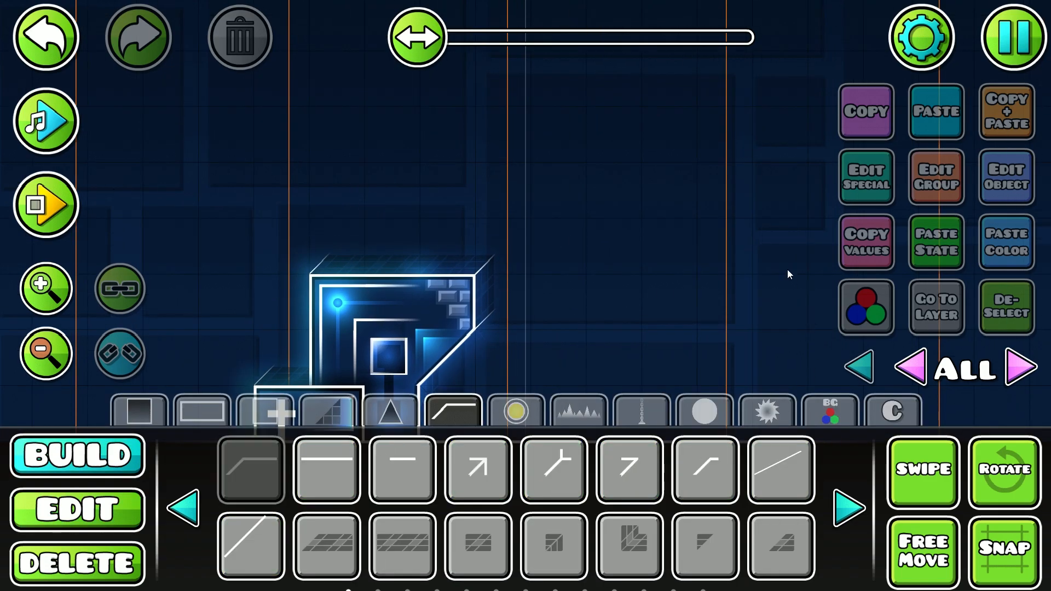
{"action": "left_click", "coordinate": [704, 238]}
{"action": "left_click", "coordinate": [1010, 130]}
{"action": "key", "text": "e"}
{"action": "key", "text": "e"}
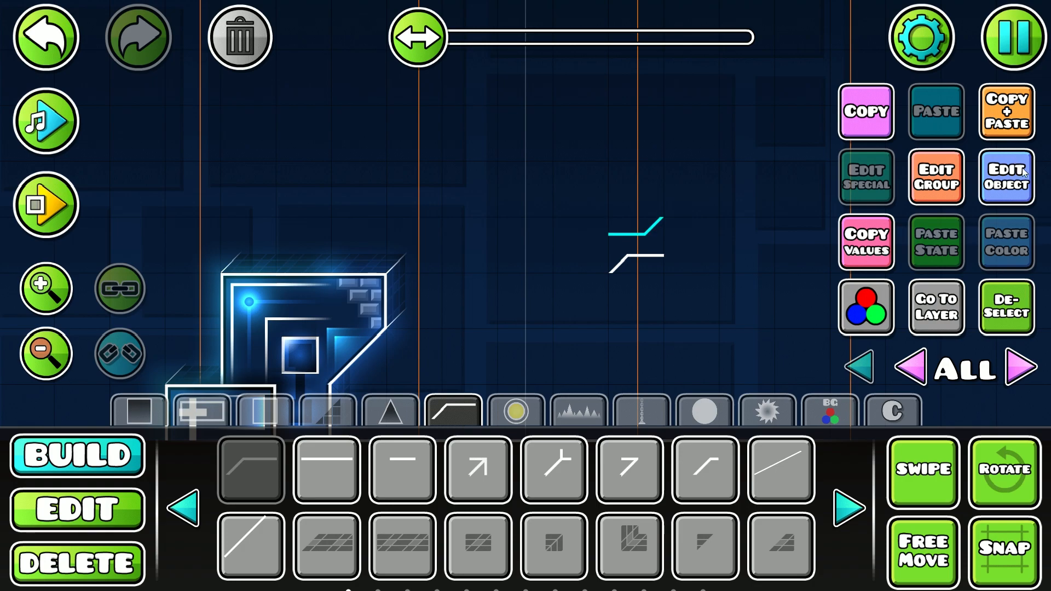
Move the rotated copy down against the original piece to form a closed parallelogram, and deselect it
{"action": "key", "text": "shift+d"}
{"action": "key", "text": "shift+d"}
{"action": "key", "text": "shift+d"}
{"action": "key", "text": "shift+s"}
{"action": "key", "text": "shift+s"}
{"action": "key", "text": "shift+s"}
{"action": "key", "text": "shift+s"}
{"action": "key", "text": "shift+s"}
{"action": "key", "text": "shift+s"}
{"action": "key", "text": "shift+s"}
{"action": "key", "text": "shift+a"}
{"action": "key", "text": "shift+a"}
{"action": "key", "text": "shift+s"}
{"action": "key", "text": "shift+s"}
{"action": "key", "text": "shift+s"}
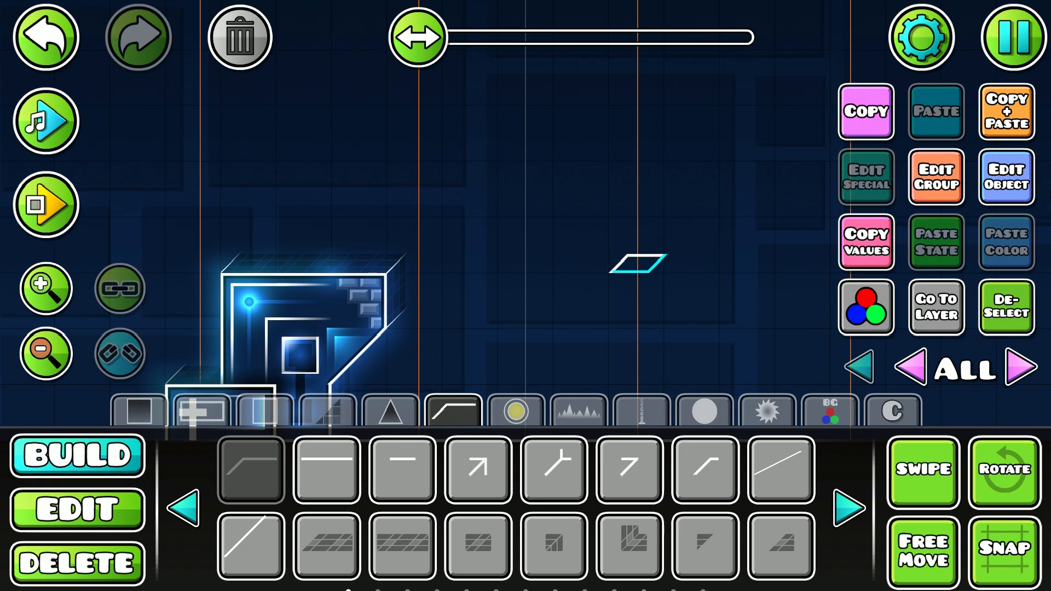
{"action": "left_click", "coordinate": [1006, 307]}
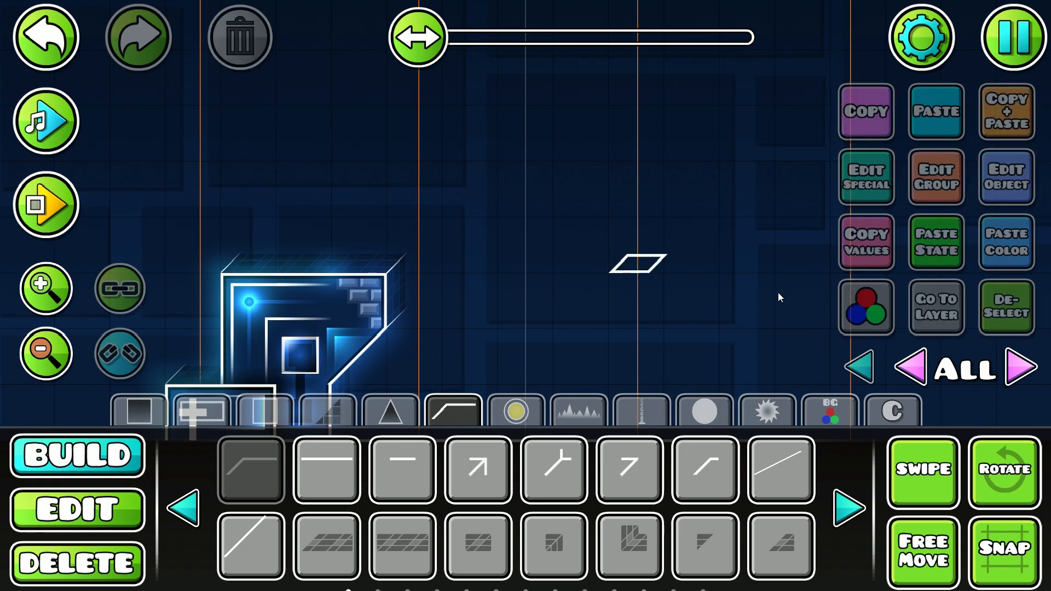
Reselect the copied outline piece, shift it slightly to the right and deselect it
{"action": "left_click_drag", "start_coordinate": [655, 316], "coordinate": [497, 258]}
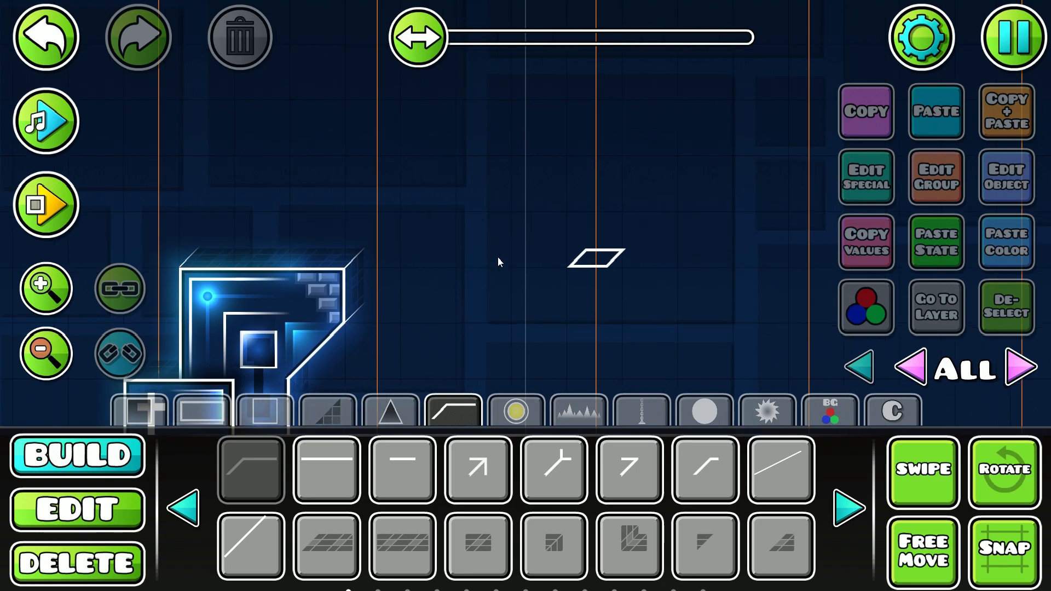
{"action": "left_click", "coordinate": [48, 28]}
{"action": "left_click", "coordinate": [126, 58]}
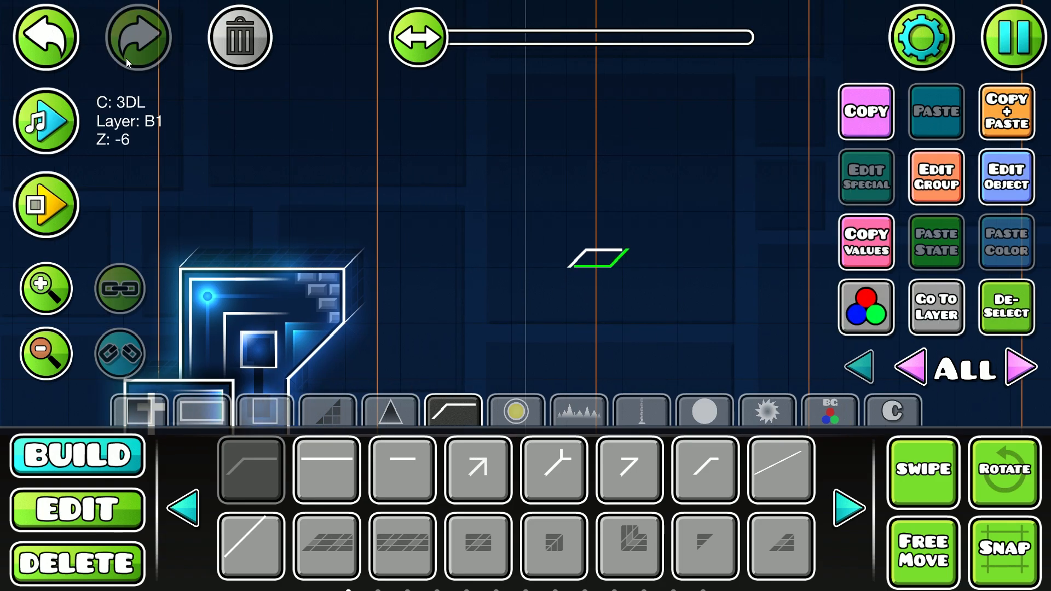
{"action": "left_click", "coordinate": [991, 288]}
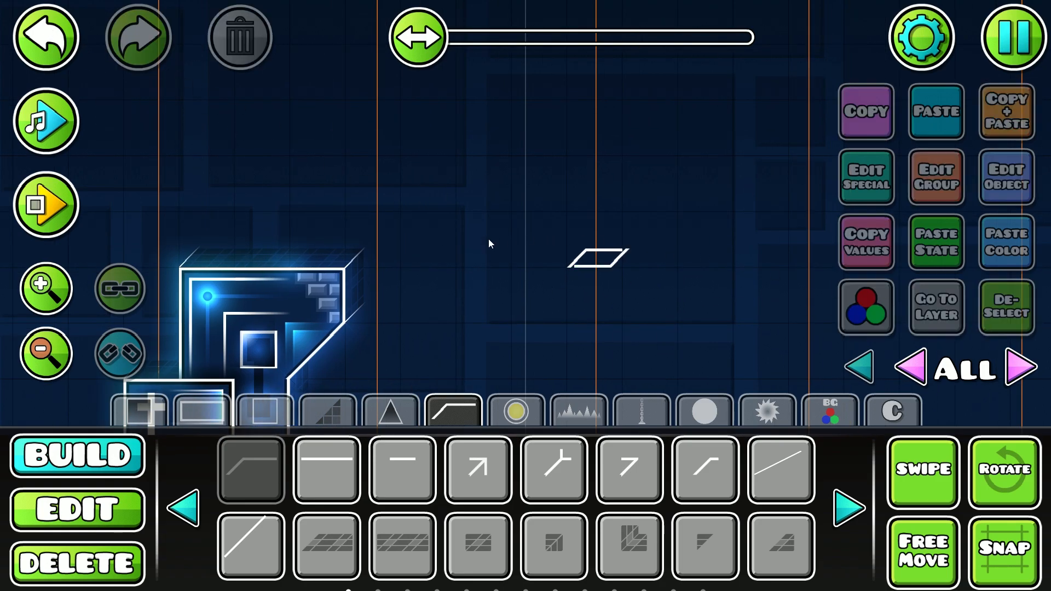
Fit a small corner outline piece into the gap at the parallelogram's lower-left corner and deselect it
{"action": "left_click", "coordinate": [46, 286]}
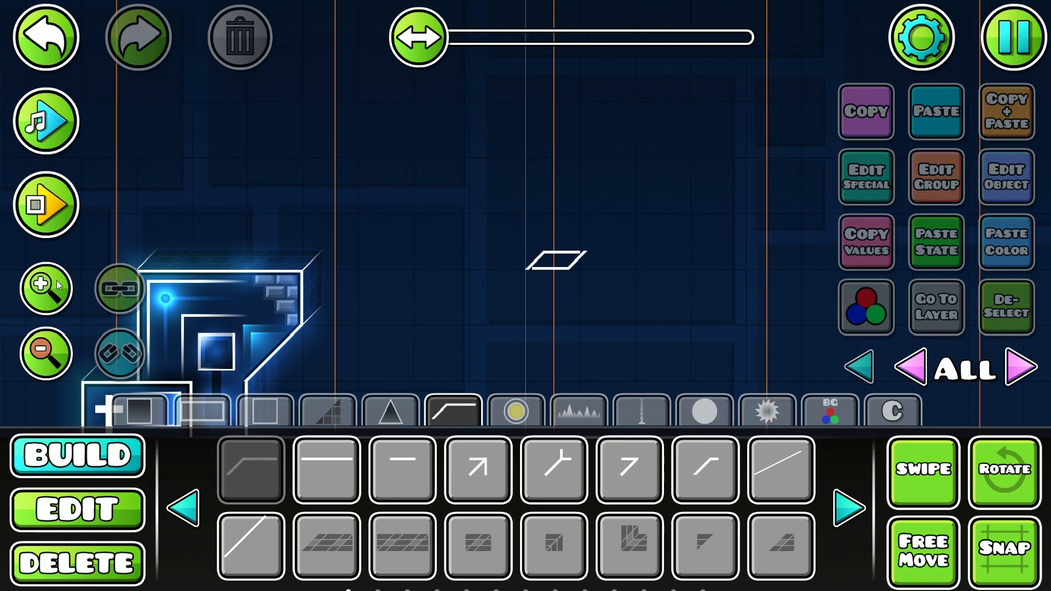
{"action": "left_click", "coordinate": [270, 409]}
{"action": "left_click", "coordinate": [257, 550]}
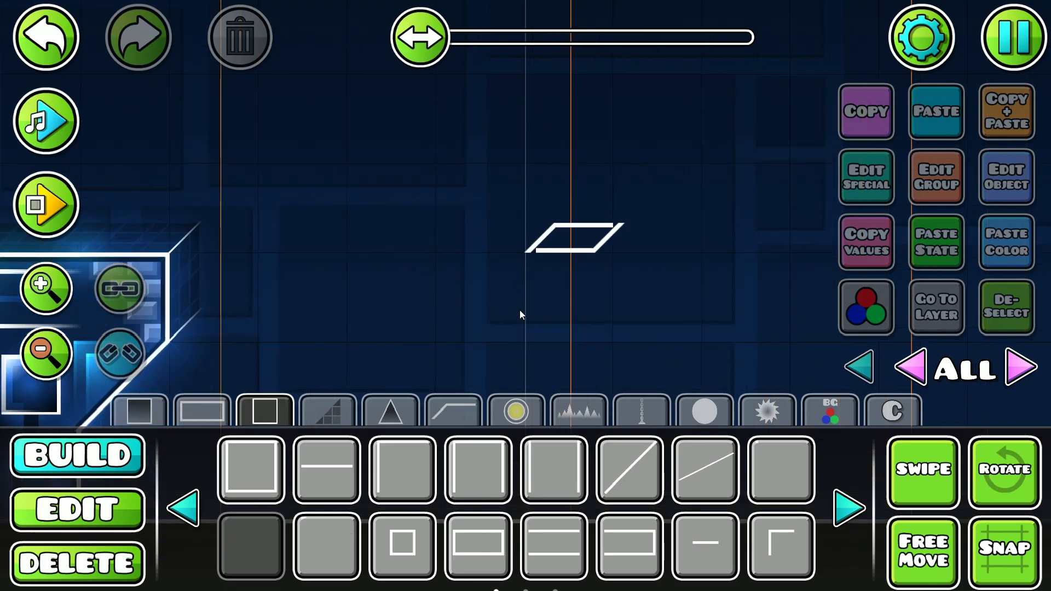
{"action": "left_click", "coordinate": [546, 257]}
{"action": "key", "text": "shift+a"}
{"action": "key", "text": "shift+a"}
{"action": "key", "text": "shift+a"}
{"action": "key", "text": "shift+a"}
{"action": "key", "text": "shift+a"}
{"action": "key", "text": "shift+a"}
{"action": "key", "text": "shift+a"}
{"action": "key", "text": "shift+a"}
{"action": "key", "text": "shift+w"}
{"action": "key", "text": "shift+w"}
{"action": "key", "text": "shift+w"}
{"action": "key", "text": "shift+w"}
{"action": "key", "text": "shift+w"}
{"action": "key", "text": "shift+w"}
{"action": "key", "text": "shift+w"}
{"action": "key", "text": "shift+w"}
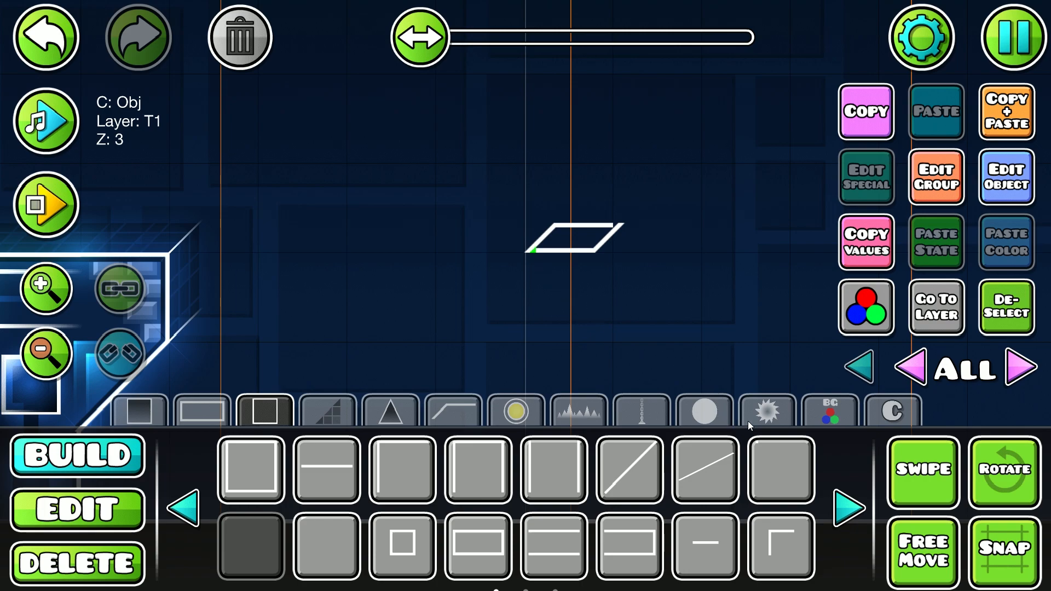
{"action": "left_click", "coordinate": [984, 314]}
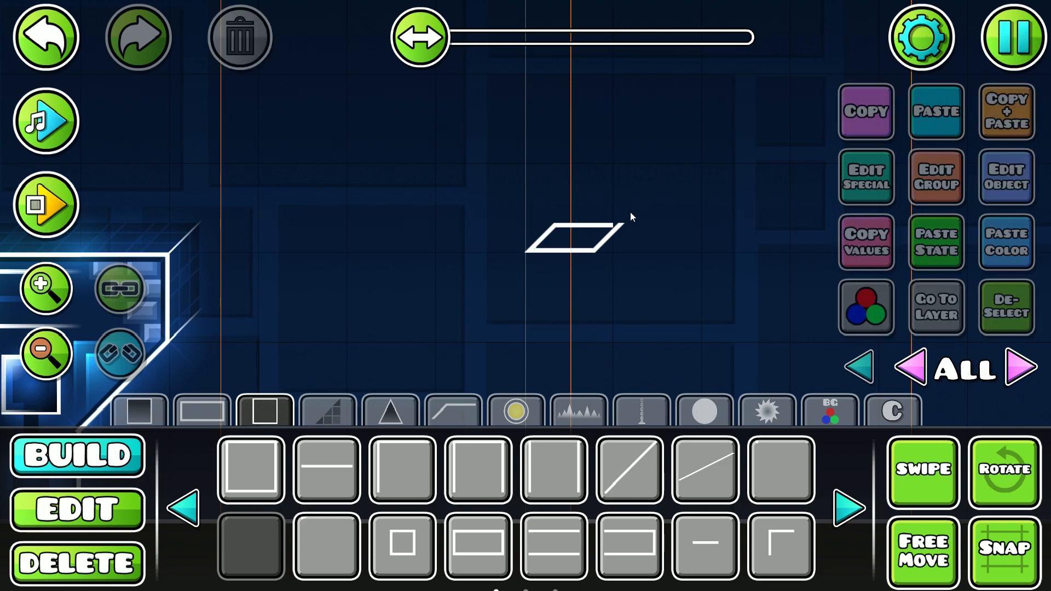
Duplicate the small corner piece, rotate it 180 degrees and fit it into the gap at the parallelogram's upper-right corner
{"action": "left_click", "coordinate": [54, 33]}
{"action": "left_click", "coordinate": [997, 131]}
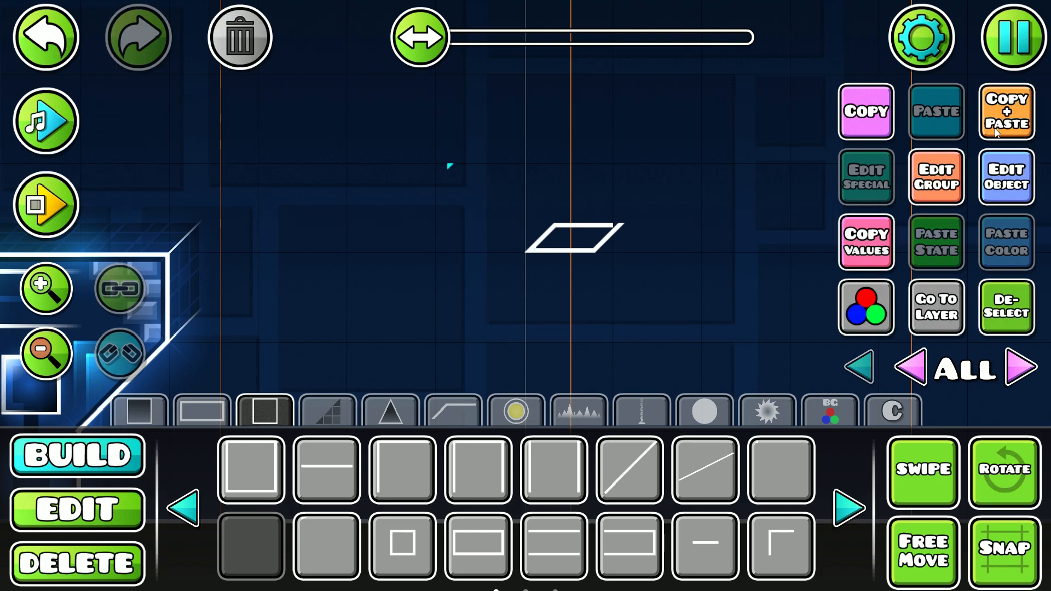
{"action": "key", "text": "d"}
{"action": "key", "text": "d"}
{"action": "key", "text": "shift+s"}
{"action": "key", "text": "shift+s"}
{"action": "key", "text": "shift+a"}
{"action": "key", "text": "shift+a"}
{"action": "key", "text": "shift+s"}
{"action": "key", "text": "shift+s"}
{"action": "key", "text": "shift+s"}
{"action": "key", "text": "shift+a"}
{"action": "key", "text": "shift+d"}
{"action": "key", "text": "shift+s"}
{"action": "key", "text": "shift+s"}
{"action": "key", "text": "shift+s"}
{"action": "left_click", "coordinate": [1001, 304]}
Select all the parallelogram's pieces, set their base and detail colors to channel 3, and deselect them
{"action": "key", "text": "2"}
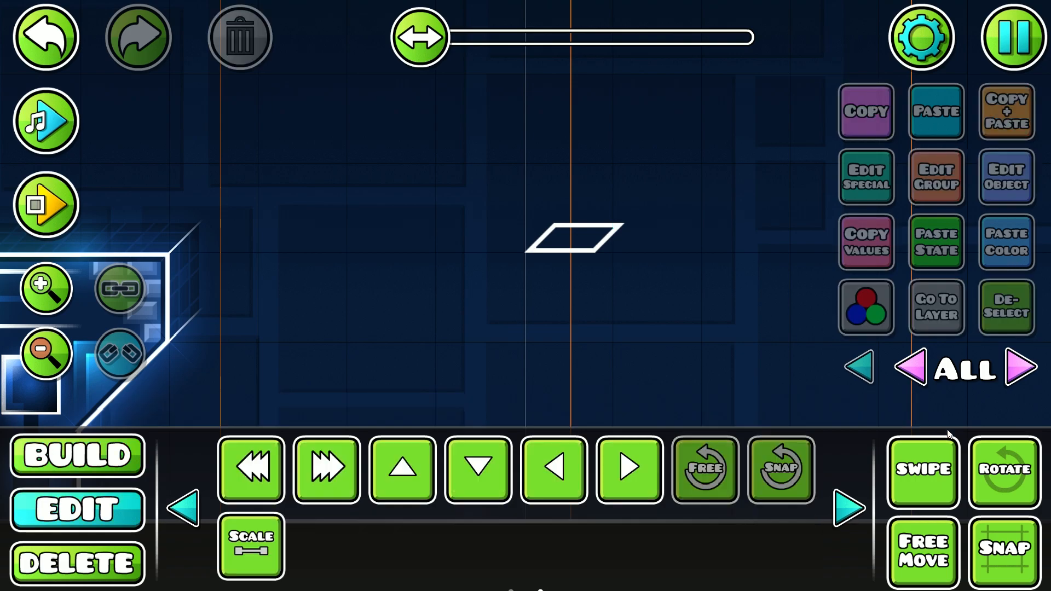
{"action": "left_click", "coordinate": [926, 466]}
{"action": "left_click_drag", "start_coordinate": [698, 204], "coordinate": [448, 291]}
{"action": "left_click", "coordinate": [1006, 177]}
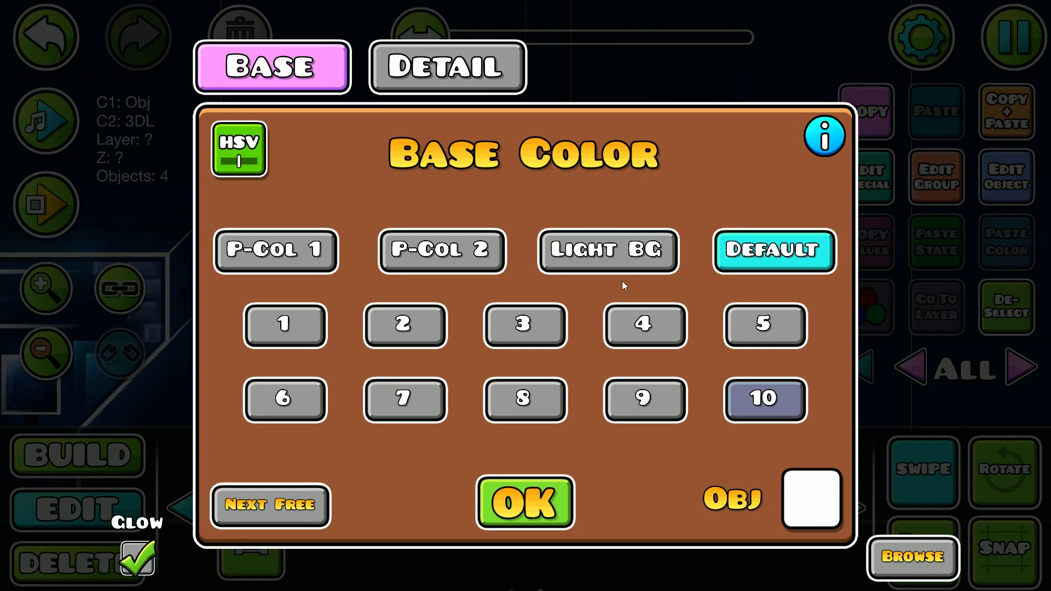
{"action": "left_click", "coordinate": [524, 324]}
{"action": "left_click", "coordinate": [501, 74]}
{"action": "left_click", "coordinate": [524, 326]}
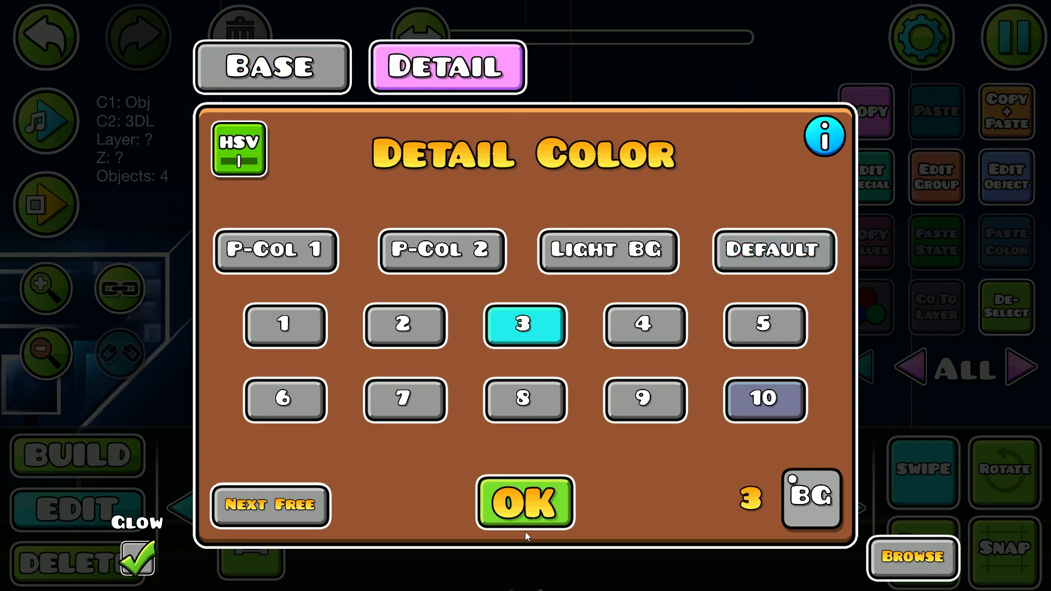
{"action": "left_click", "coordinate": [574, 489]}
{"action": "left_click", "coordinate": [799, 330]}
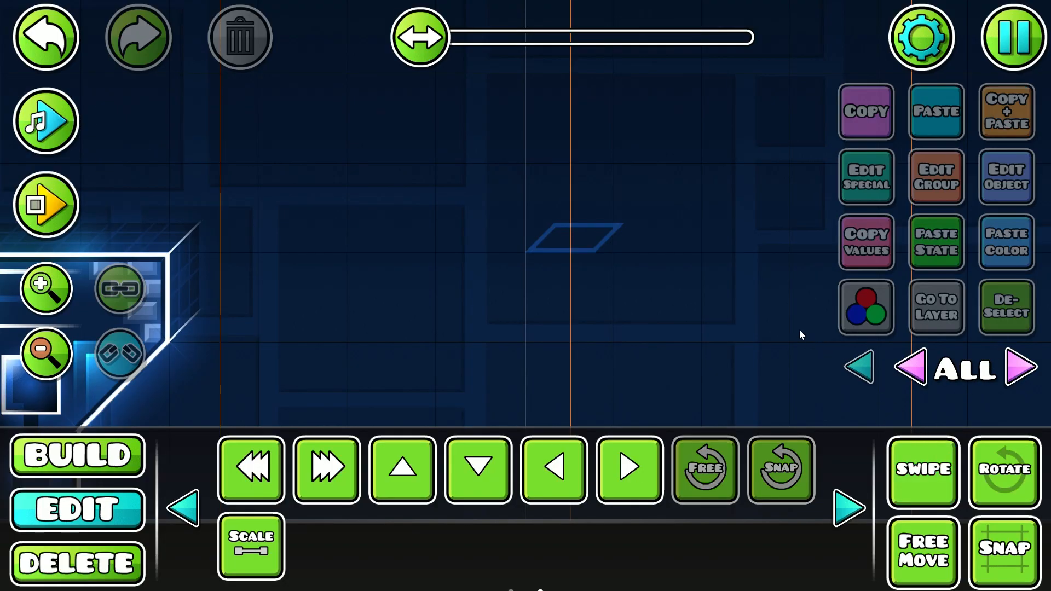
Place a small corner glow piece in the empty area to the right of the parallelogram
{"action": "mouse_move", "coordinate": [634, 242]}
{"action": "left_mouse_down"}
{"action": "mouse_move", "coordinate": [677, 259]}
{"action": "mouse_move", "coordinate": [630, 256]}
{"action": "left_mouse_up"}
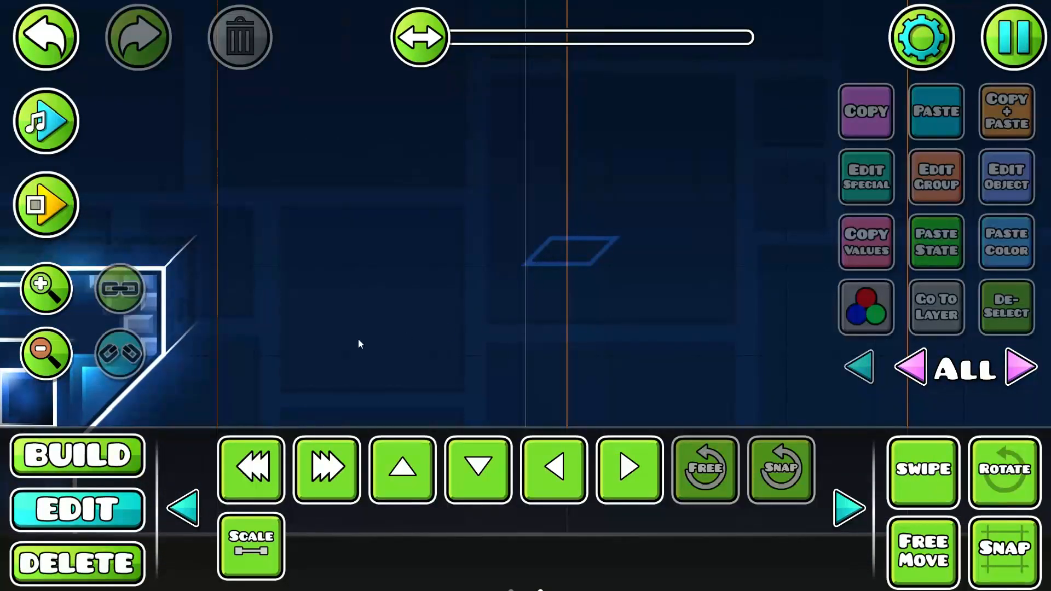
{"action": "left_click_drag", "start_coordinate": [359, 300], "coordinate": [63, 297]}
{"action": "left_click", "coordinate": [88, 456]}
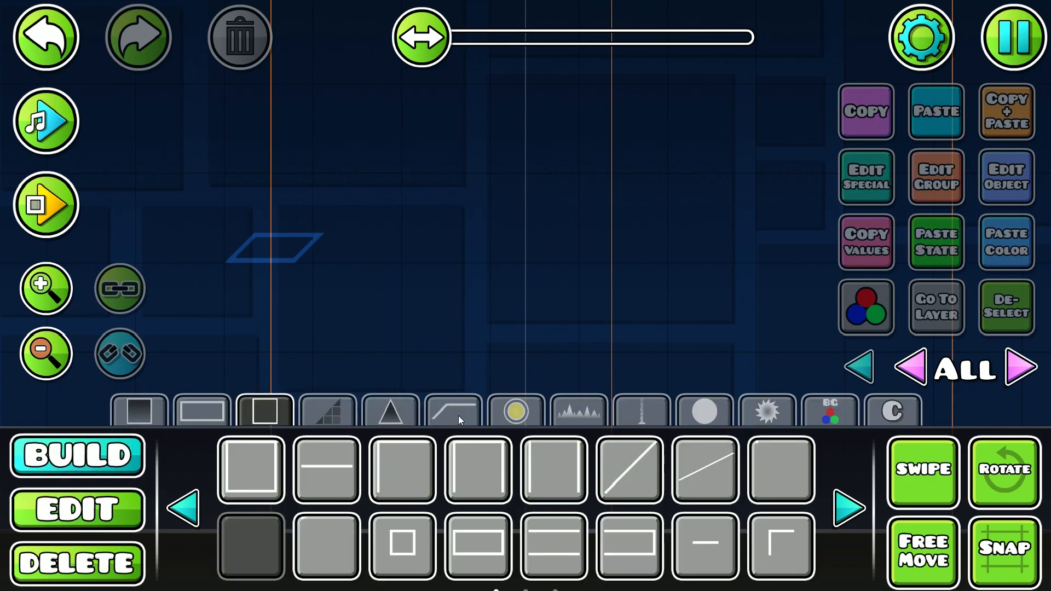
{"action": "left_click", "coordinate": [609, 412]}
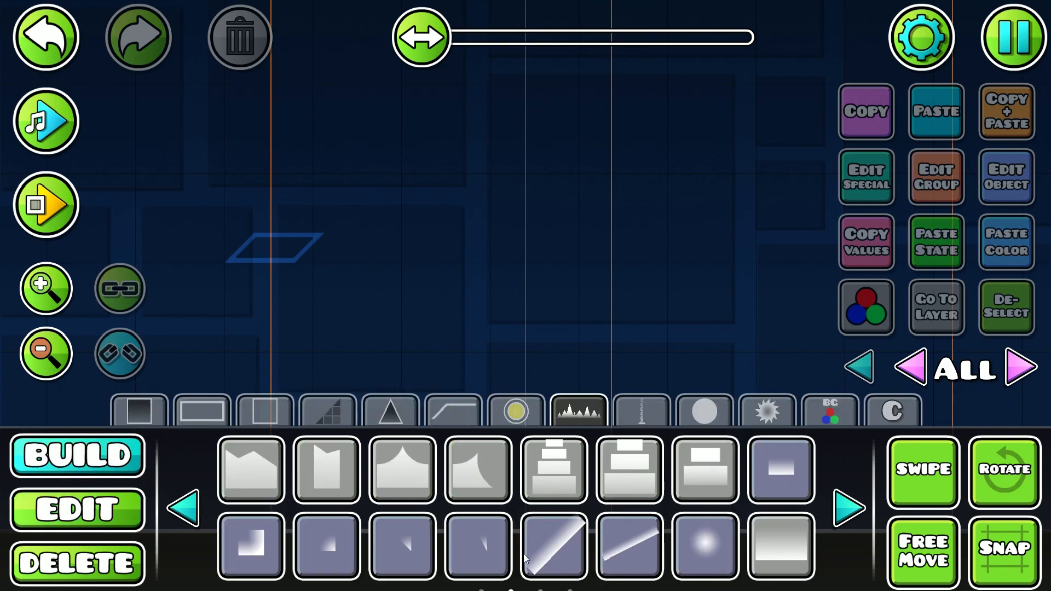
{"action": "left_click", "coordinate": [385, 558]}
{"action": "left_click", "coordinate": [333, 553]}
{"action": "left_click", "coordinate": [506, 330]}
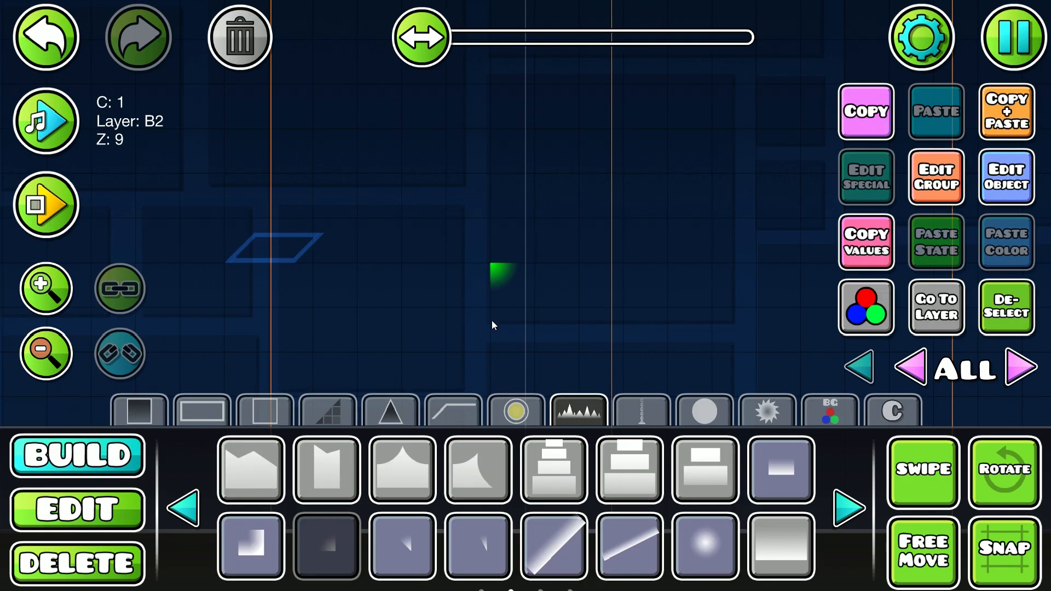
Add a slanted glow piece directly left of the corner glow and reorient it to join the glow's left edge
{"action": "left_click", "coordinate": [416, 546]}
{"action": "left_click", "coordinate": [468, 282]}
{"action": "key", "text": "2"}
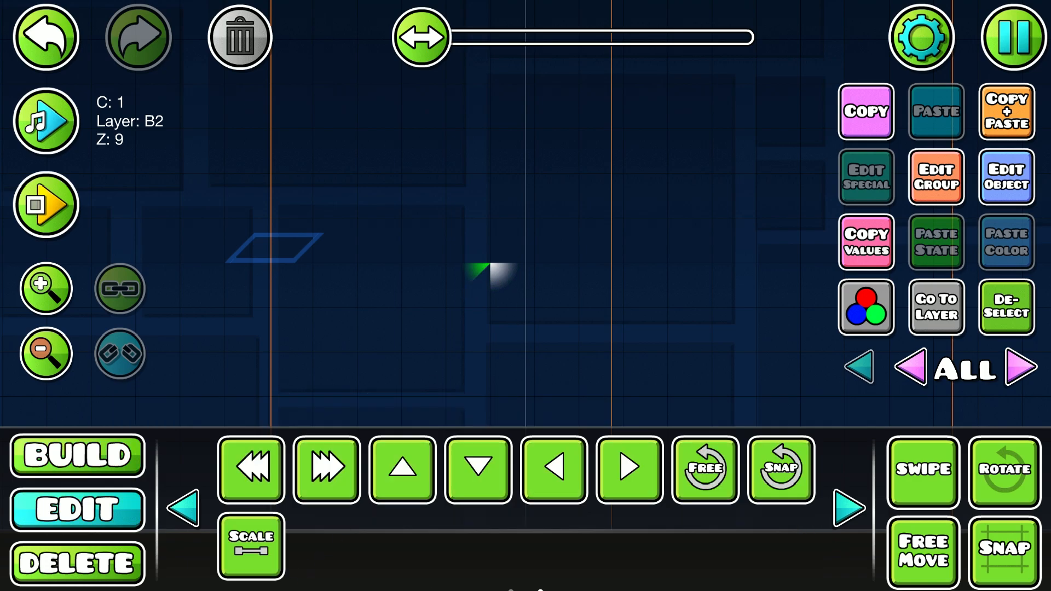
{"action": "left_click", "coordinate": [186, 507]}
{"action": "left_click", "coordinate": [245, 562]}
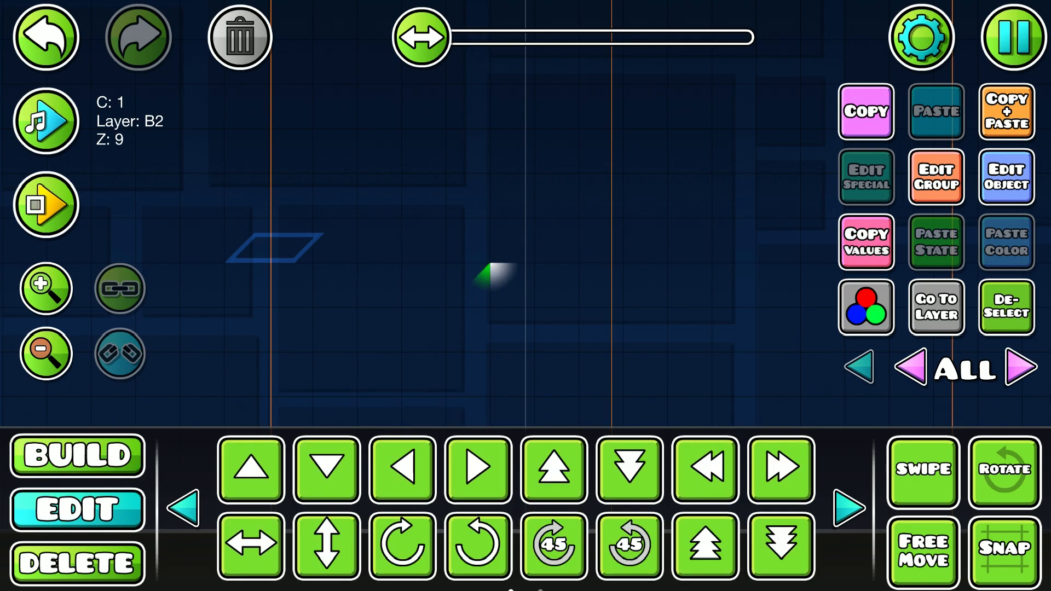
Place a larger corner glow piece over the small corner glow right of the parallelogram
{"action": "left_click", "coordinate": [1013, 330]}
{"action": "key", "text": "1"}
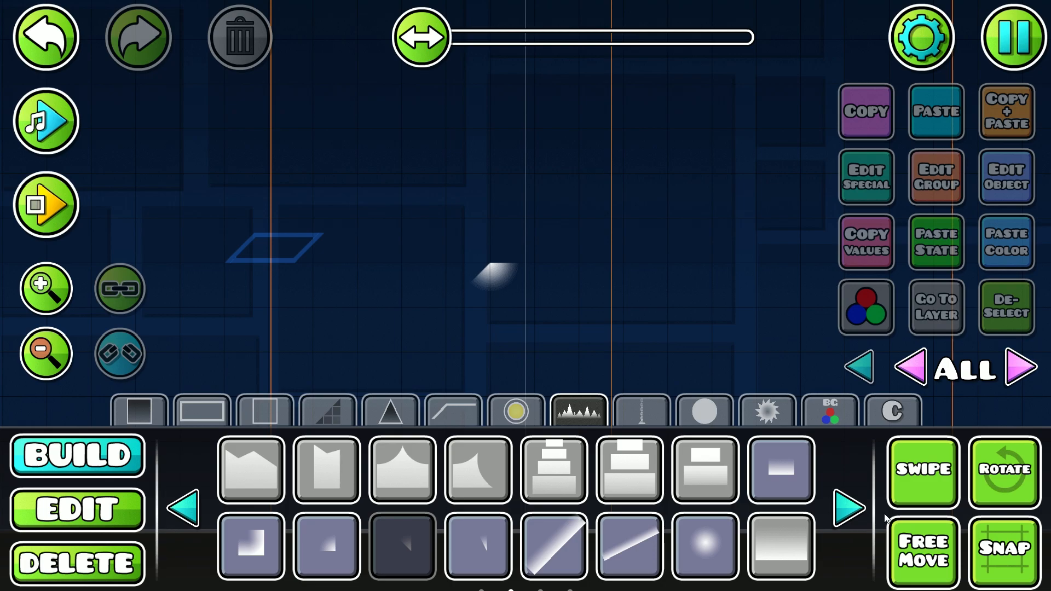
{"action": "left_click", "coordinate": [850, 508]}
{"action": "left_click", "coordinate": [356, 472]}
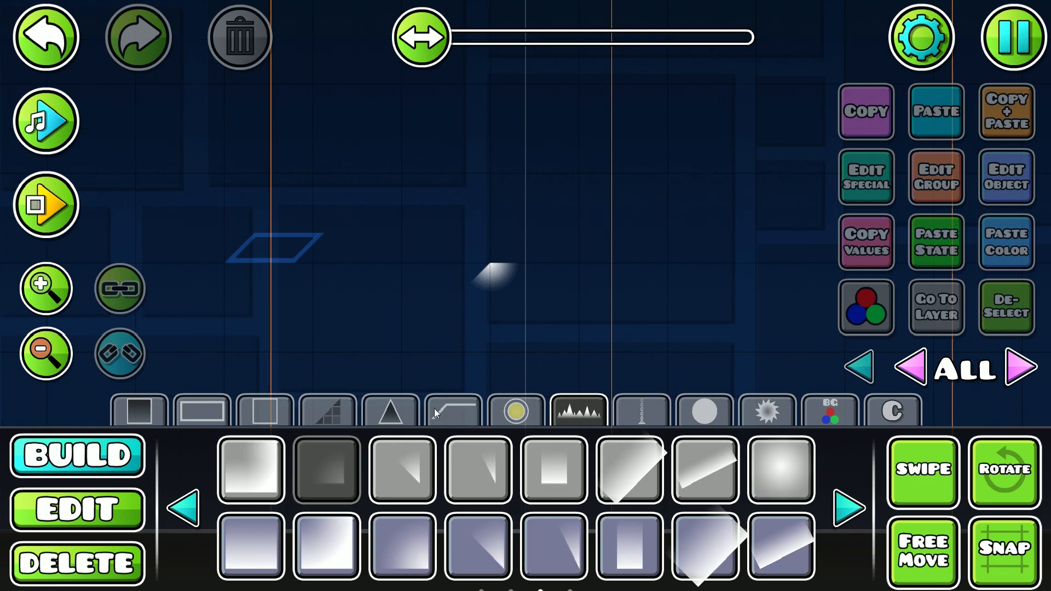
{"action": "left_click", "coordinate": [518, 358]}
Add a larger slanted glow triangle beside the corner glow and flip it vertically to join its left edge
{"action": "left_click", "coordinate": [403, 469]}
{"action": "left_click", "coordinate": [453, 388]}
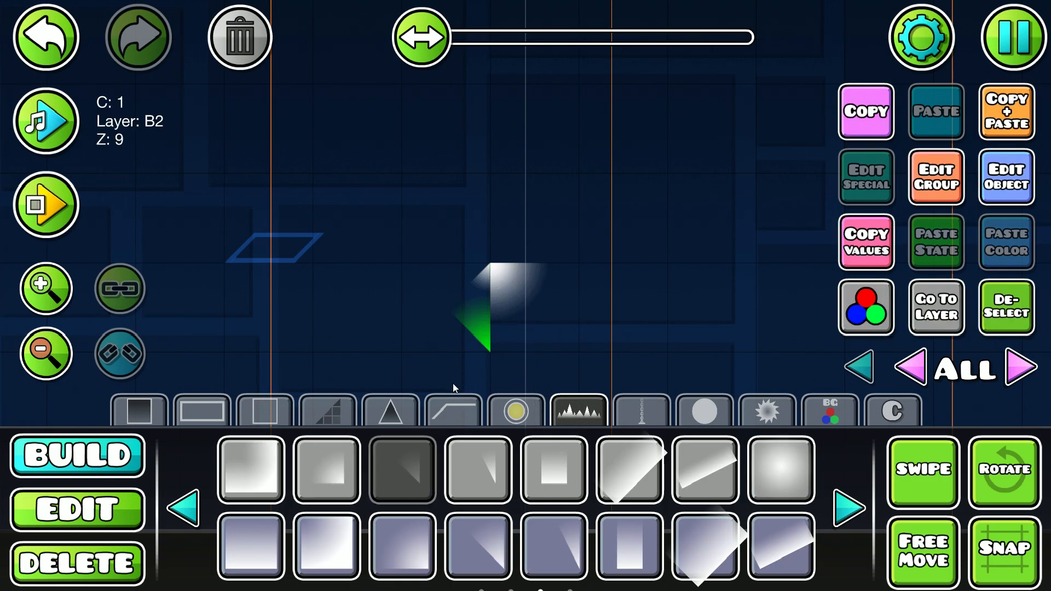
{"action": "key", "text": "2"}
{"action": "left_click", "coordinate": [335, 543]}
Select all four glow pieces together and assign them color channel 3
{"action": "left_click", "coordinate": [907, 472]}
{"action": "left_click_drag", "start_coordinate": [640, 233], "coordinate": [367, 322]}
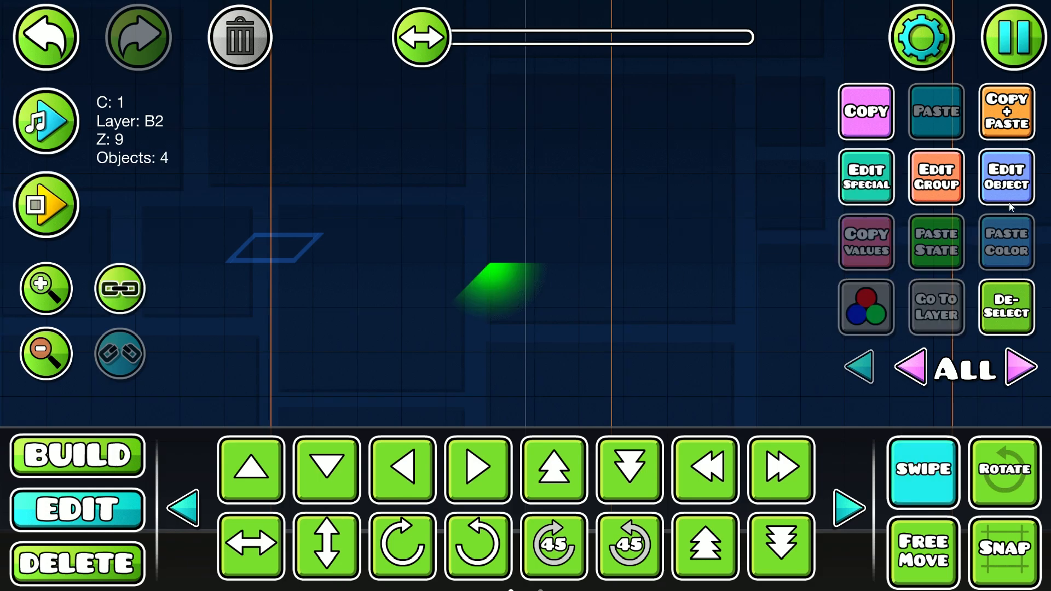
{"action": "left_click", "coordinate": [1010, 200]}
{"action": "left_click", "coordinate": [530, 326]}
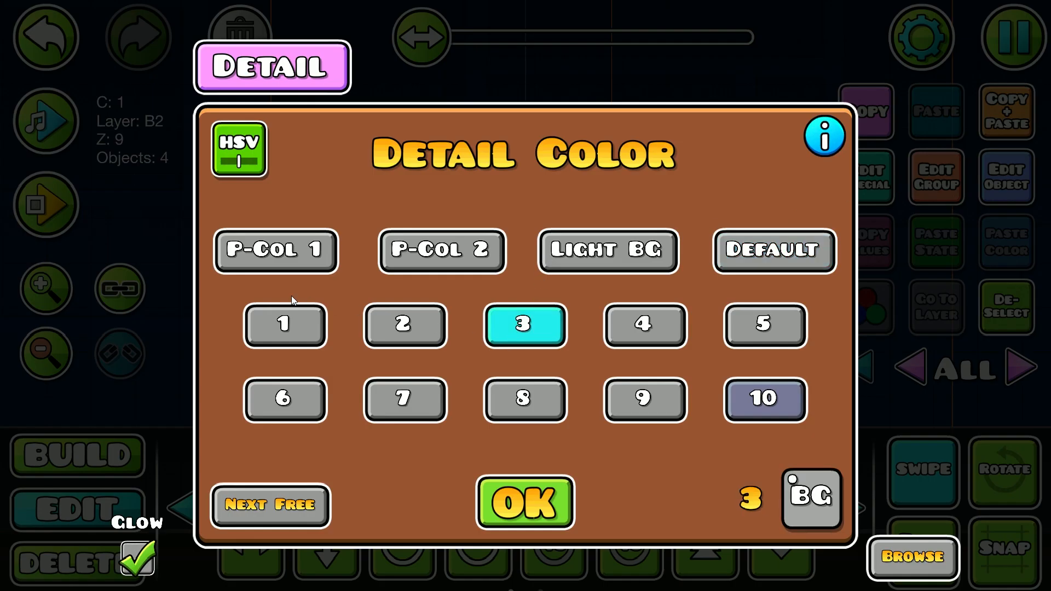
Adjust the hue and brightness in the glow pieces' HSV settings, confirm the colors and deselect them
{"action": "left_click", "coordinate": [248, 172]}
{"action": "left_click_drag", "start_coordinate": [537, 218], "coordinate": [555, 215]}
{"action": "left_click_drag", "start_coordinate": [531, 403], "coordinate": [577, 404]}
{"action": "left_click", "coordinate": [522, 494]}
{"action": "left_click", "coordinate": [521, 497]}
{"action": "left_click", "coordinate": [1022, 309]}
{"action": "left_click", "coordinate": [926, 465]}
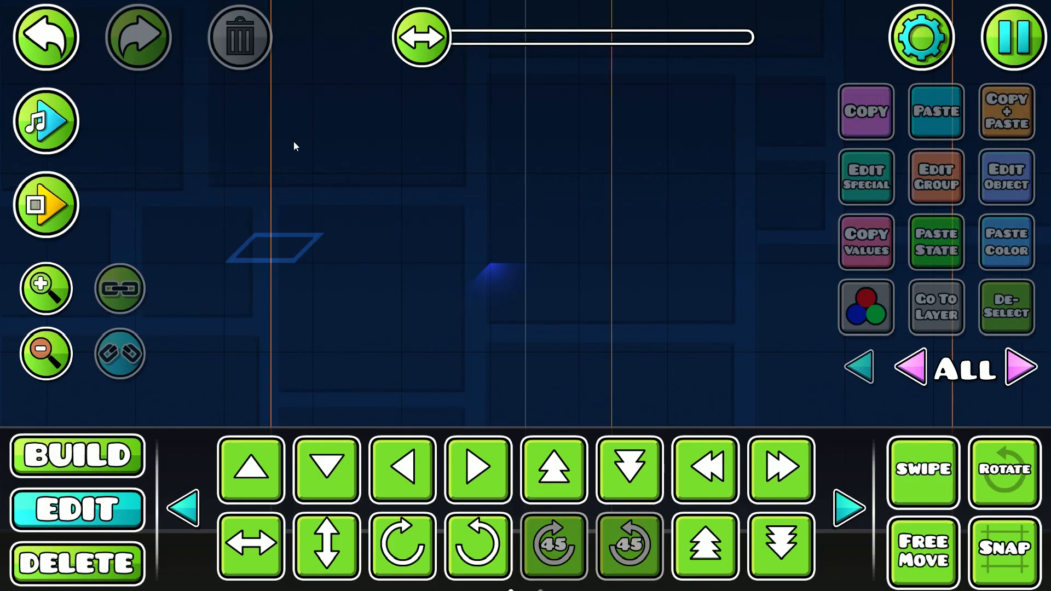
Reselect the four-piece glow and move it onto the left part of the parallelogram outline
{"action": "left_click", "coordinate": [85, 56]}
{"action": "key", "text": "w"}
{"action": "key", "text": "a"}
{"action": "key", "text": "a"}
{"action": "key", "text": "a"}
{"action": "key", "text": "a"}
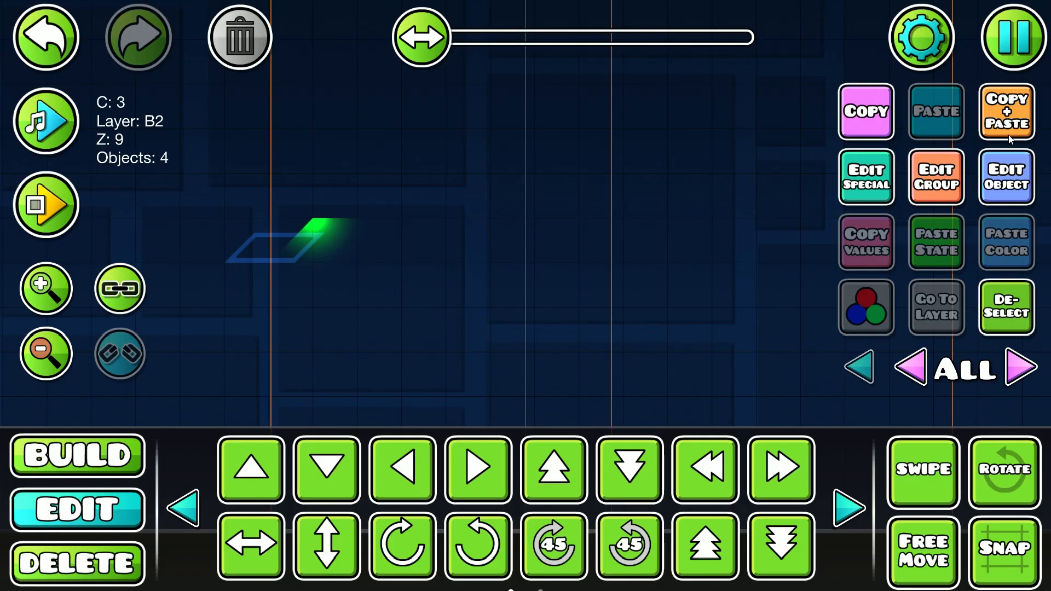
{"action": "key", "text": "a"}
{"action": "key", "text": "shift+a"}
{"action": "key", "text": "shift+a"}
{"action": "key", "text": "shift+a"}
{"action": "key", "text": "shift+a"}
{"action": "key", "text": "shift+a"}
{"action": "key", "text": "shift+a"}
{"action": "key", "text": "shift+s"}
{"action": "key", "text": "shift+s"}
{"action": "key", "text": "shift+s"}
{"action": "key", "text": "shift+s"}
{"action": "key", "text": "shift+s"}
{"action": "key", "text": "shift+s"}
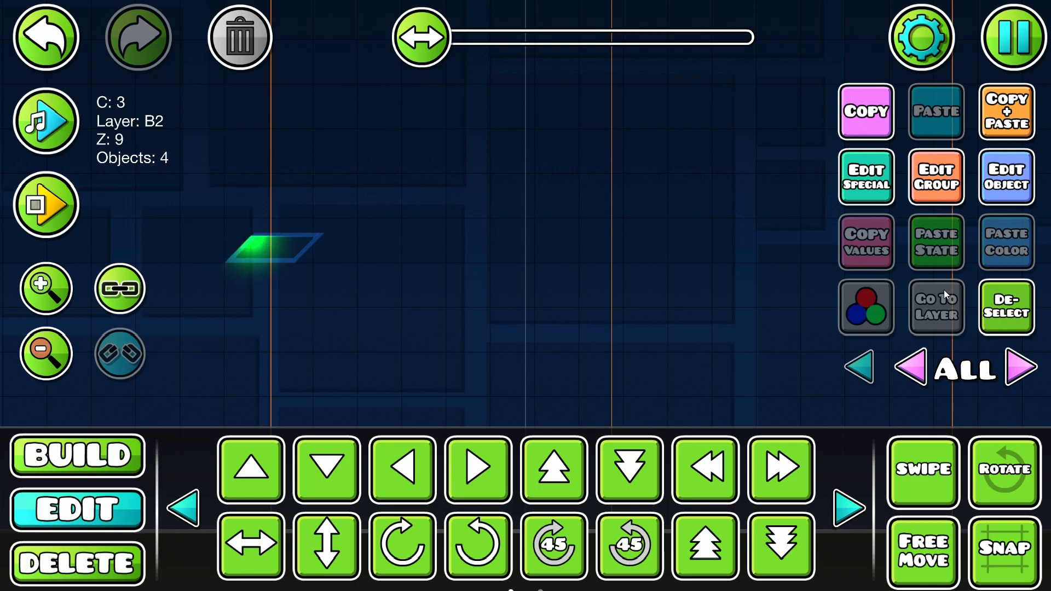
Nudge the glow in fine increments until its edges align with the parallelogram's upper-left corner, and deselect it
{"action": "key", "text": "shift+w"}
{"action": "key", "text": "shift+w"}
{"action": "key", "text": "shift+d"}
{"action": "key", "text": "shift+d"}
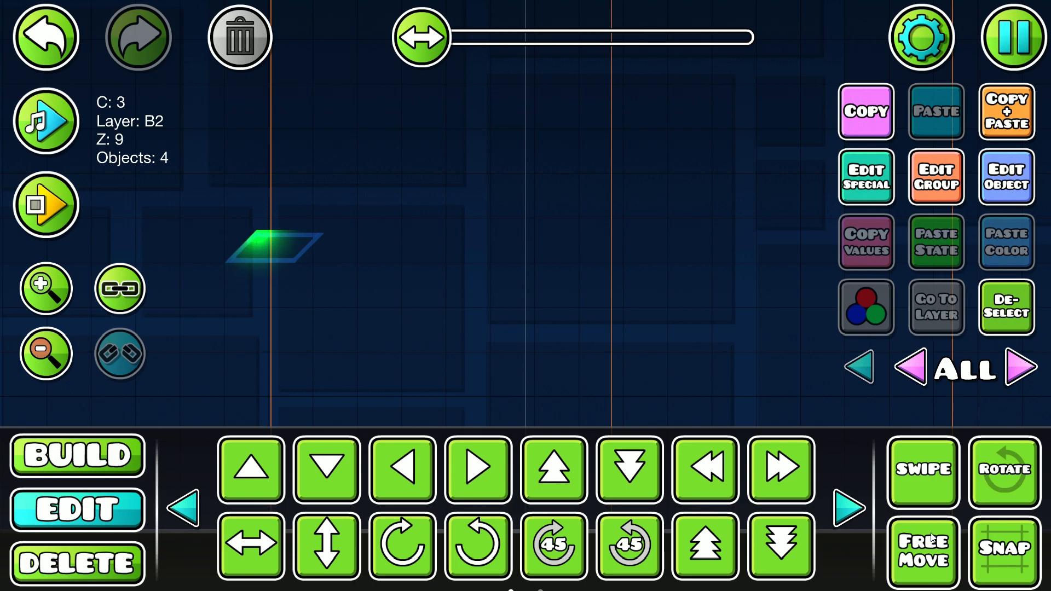
{"action": "left_click", "coordinate": [847, 509]}
{"action": "left_click", "coordinate": [477, 467]}
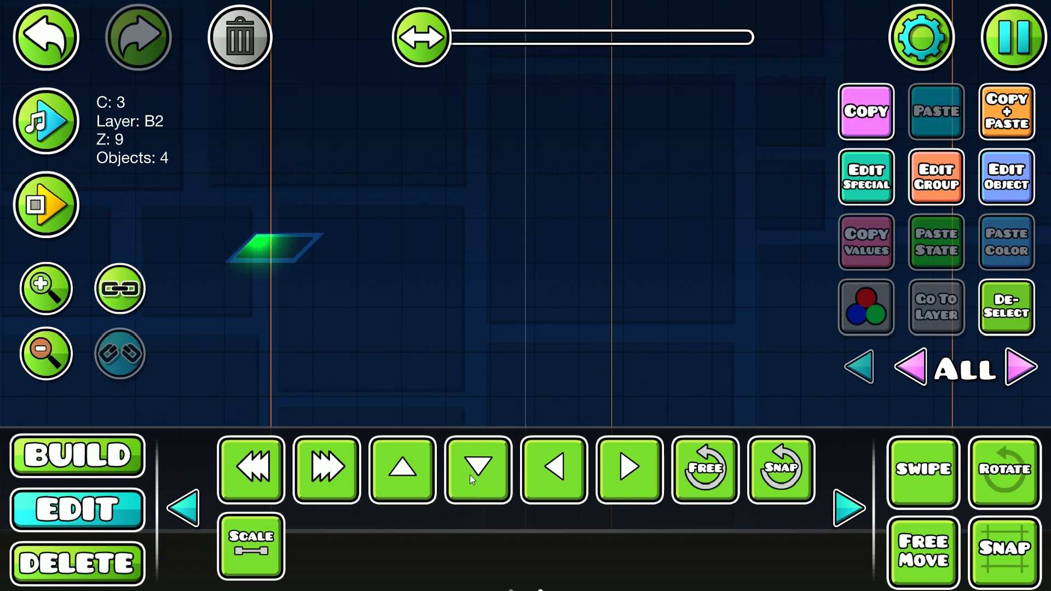
{"action": "left_click", "coordinate": [429, 467]}
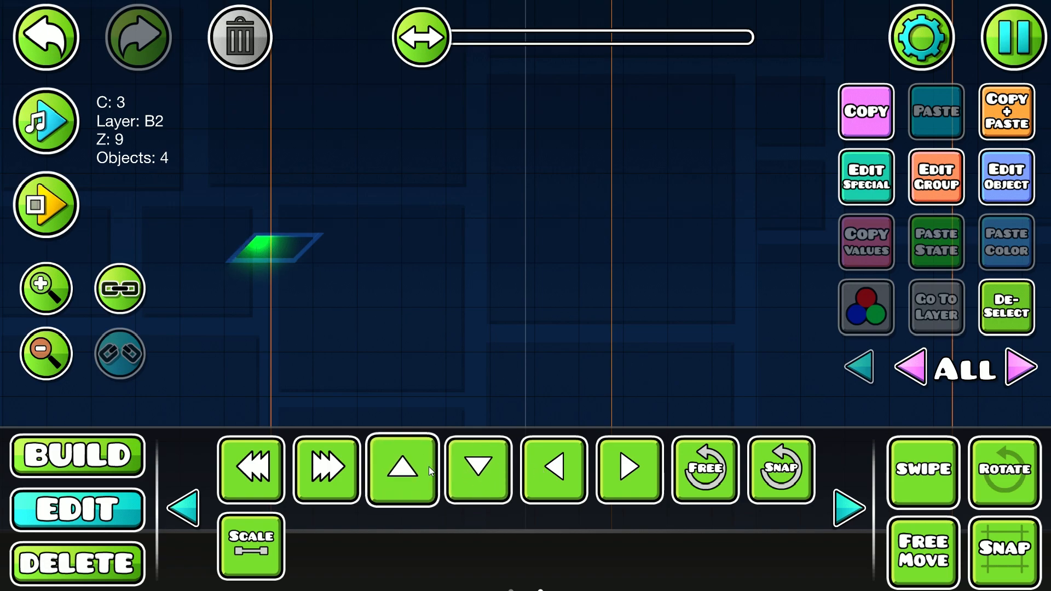
{"action": "left_click", "coordinate": [536, 488]}
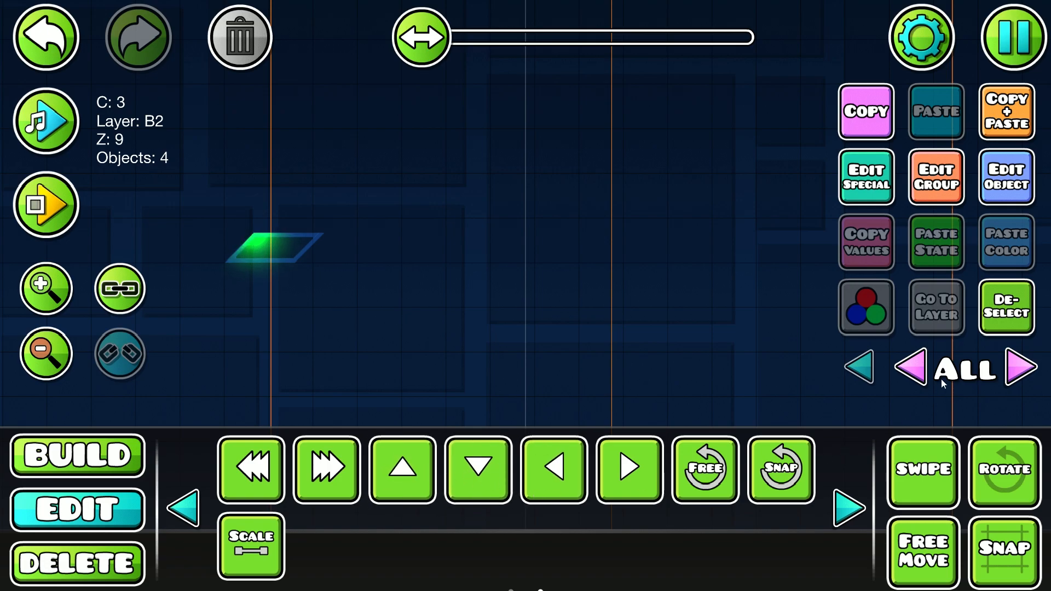
{"action": "left_click", "coordinate": [1000, 307]}
{"action": "left_click_drag", "start_coordinate": [538, 309], "coordinate": [572, 323]}
Duplicate the corner glow, rotate the copy 180 degrees, fit it into the parallelogram's lower-right corner and deselect it
{"action": "left_click", "coordinate": [46, 24]}
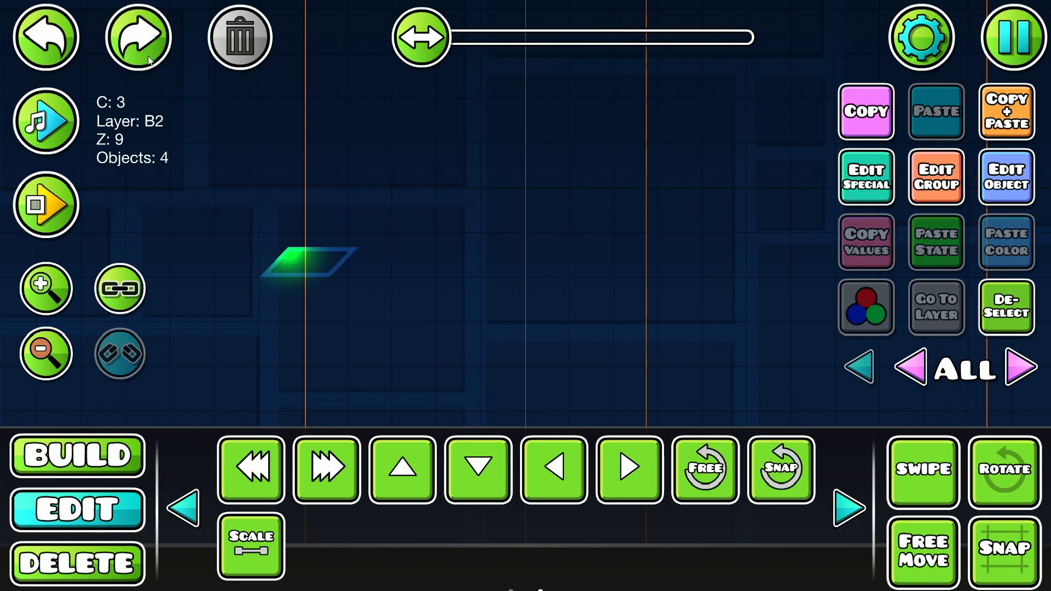
{"action": "left_click", "coordinate": [986, 113]}
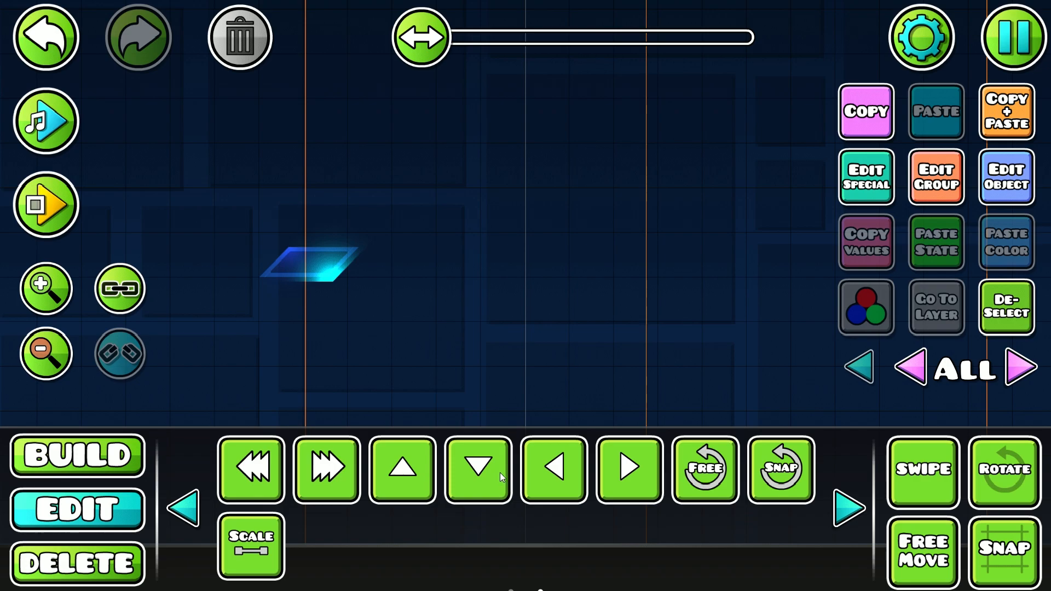
{"action": "left_click", "coordinate": [393, 474]}
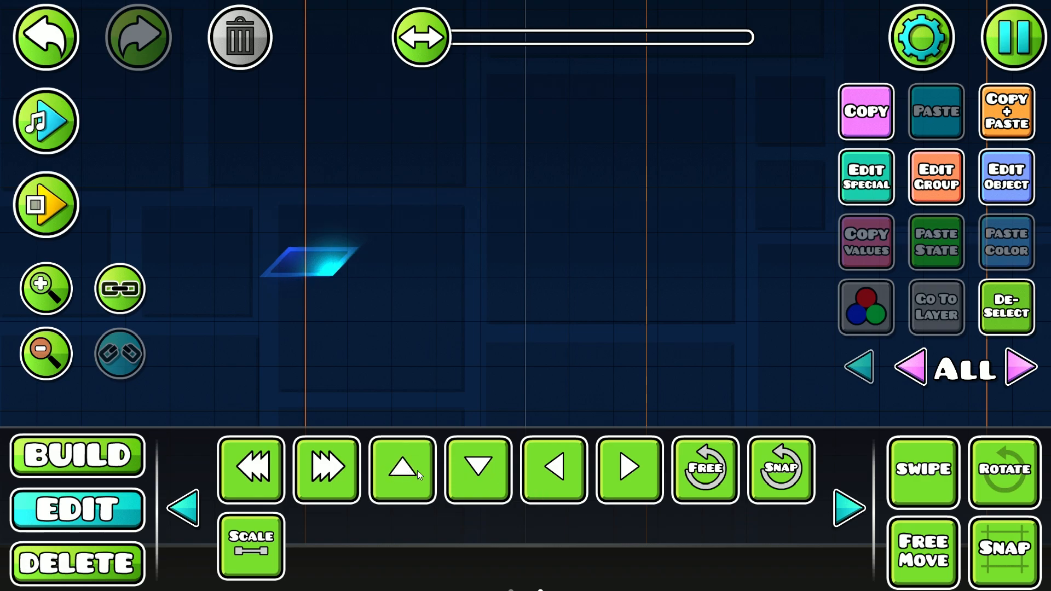
{"action": "left_click", "coordinate": [576, 480]}
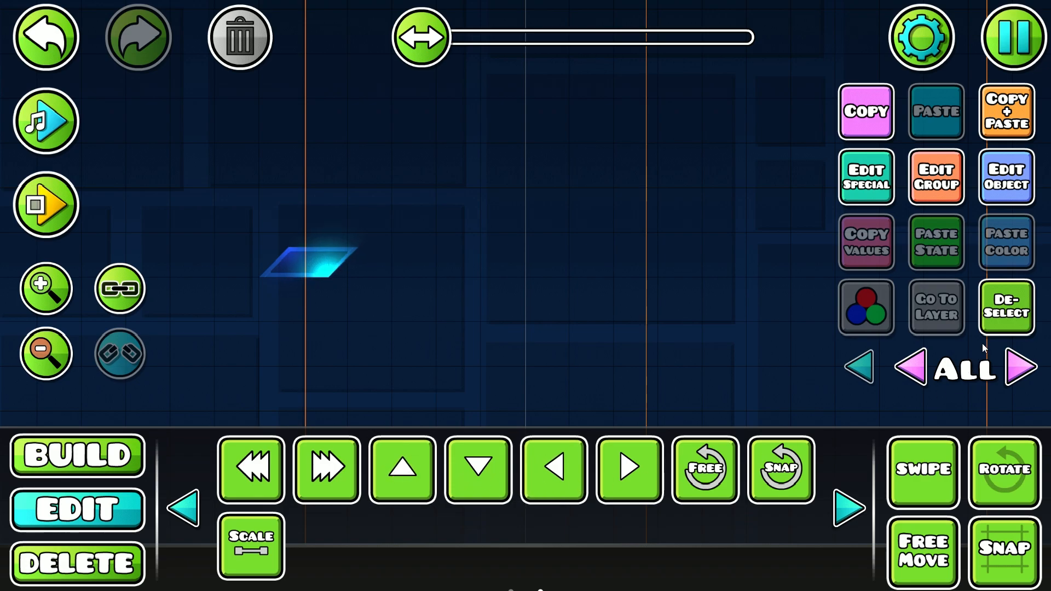
{"action": "left_click", "coordinate": [992, 303]}
Select the whole parallelogram with its glows and duplicate it in place to intensify its color
{"action": "left_click_drag", "start_coordinate": [606, 274], "coordinate": [668, 275]}
{"action": "left_click", "coordinate": [900, 464]}
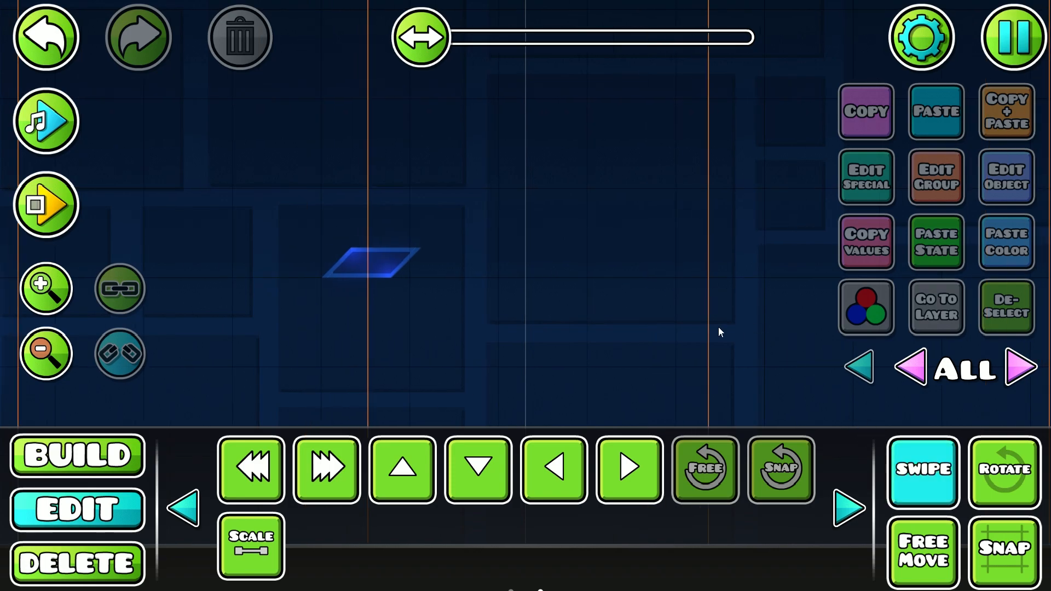
{"action": "left_click_drag", "start_coordinate": [460, 312], "coordinate": [298, 219]}
{"action": "left_click", "coordinate": [1022, 122]}
{"action": "left_click", "coordinate": [992, 300]}
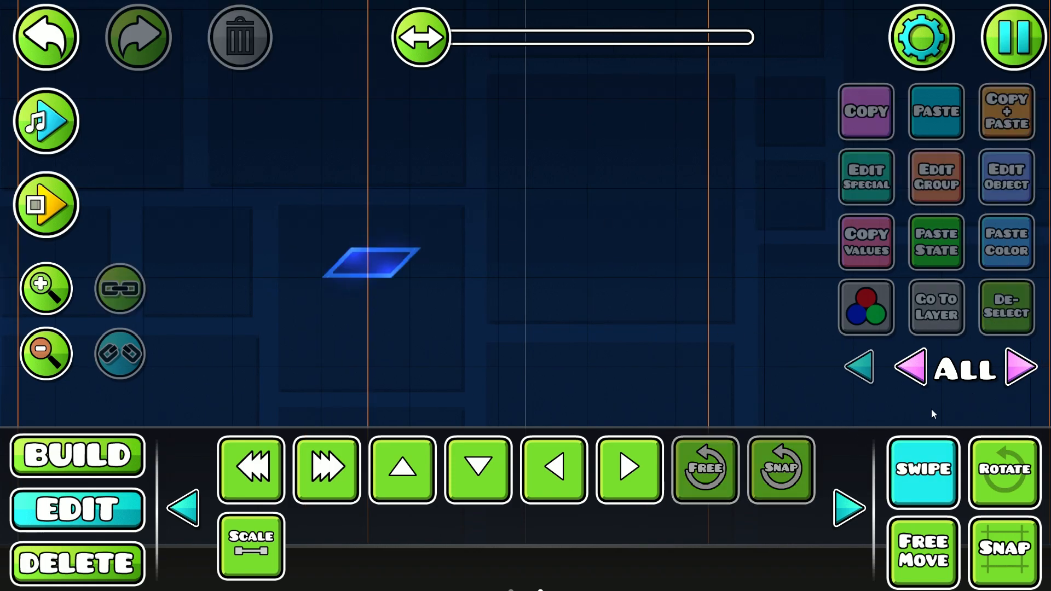
Select the complete stacked parallelogram and move it onto the upper-left part of the tall block's 3D top face
{"action": "left_click_drag", "start_coordinate": [566, 200], "coordinate": [257, 314]}
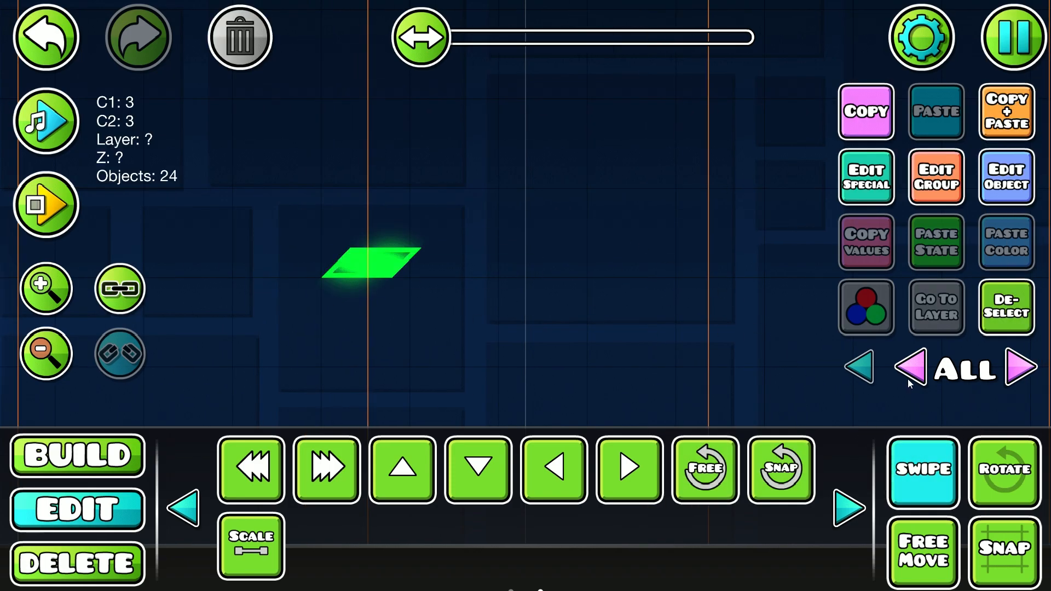
{"action": "key", "text": "a"}
{"action": "key", "text": "s"}
{"action": "key", "text": "a"}
{"action": "key", "text": "s"}
{"action": "left_click_drag", "start_coordinate": [312, 344], "coordinate": [805, 274]}
{"action": "key", "text": "a"}
{"action": "key", "text": "a"}
{"action": "key", "text": "w"}
{"action": "key", "text": "a"}
{"action": "key", "text": "a"}
{"action": "key", "text": "w"}
{"action": "key", "text": "a"}
Scale the parallelogram to 0.70 and set its Z layer to T2
{"action": "left_click", "coordinate": [251, 546]}
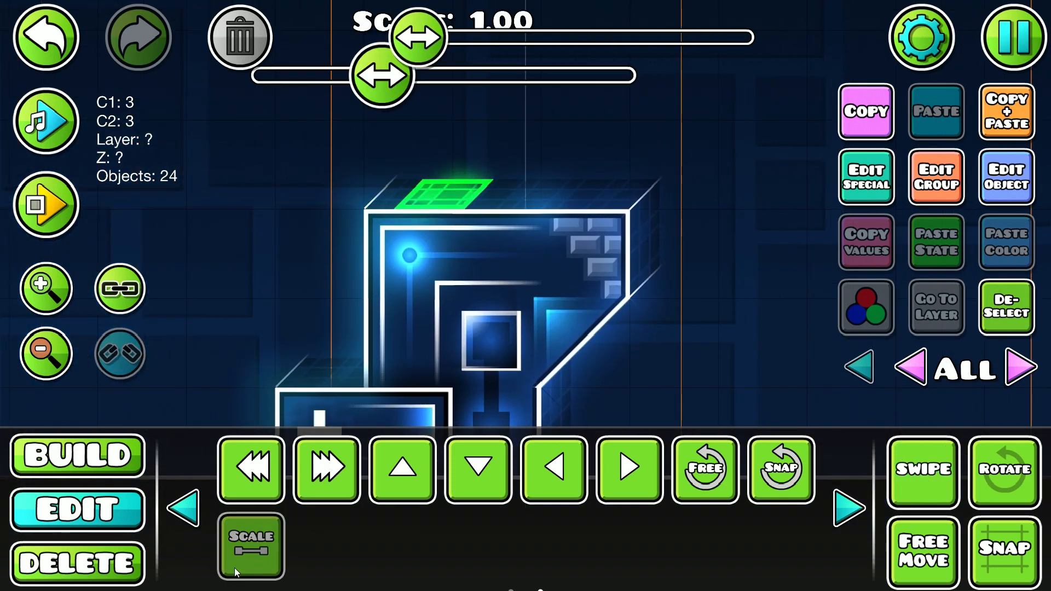
{"action": "left_click_drag", "start_coordinate": [382, 82], "coordinate": [307, 93]}
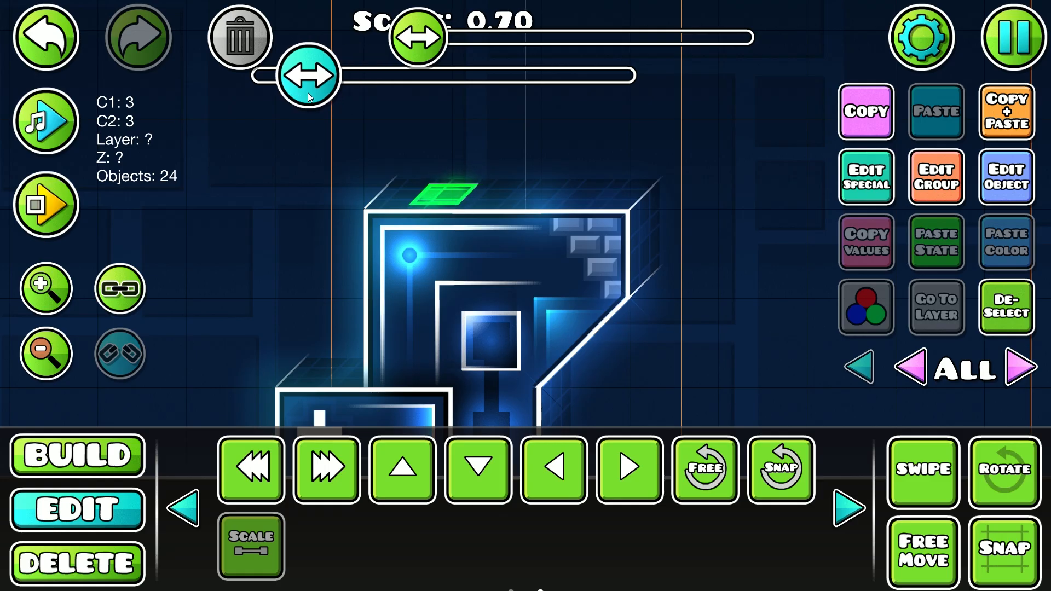
{"action": "left_click", "coordinate": [933, 176]}
{"action": "left_click", "coordinate": [594, 475]}
{"action": "left_click", "coordinate": [561, 530]}
Nudge the parallelogram left on the top face and duplicate it, placing the copy to its right
{"action": "key", "text": "shift+a"}
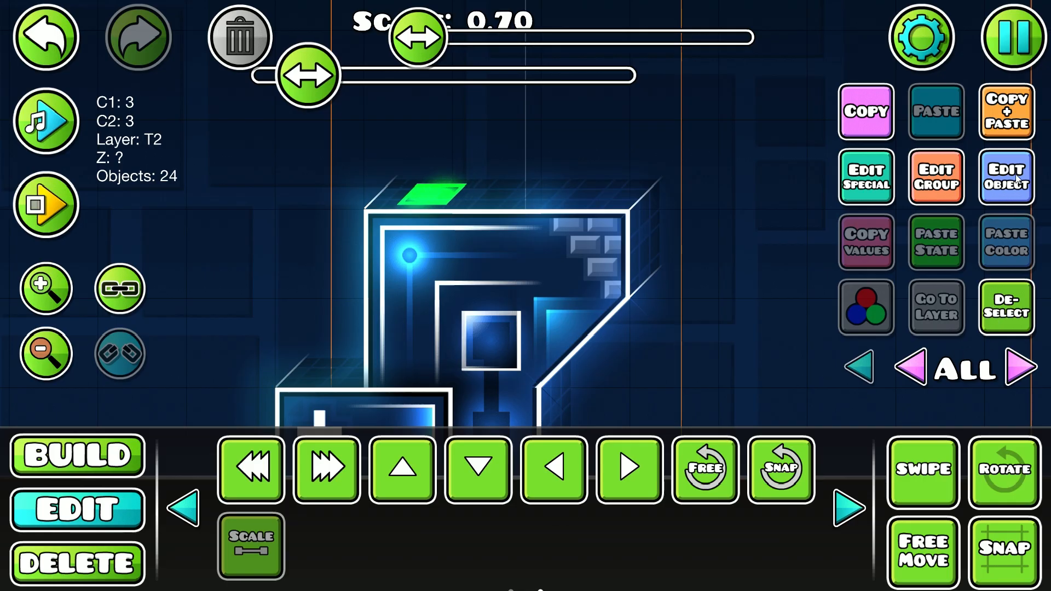
{"action": "left_click", "coordinate": [1010, 130]}
{"action": "key", "text": "d"}
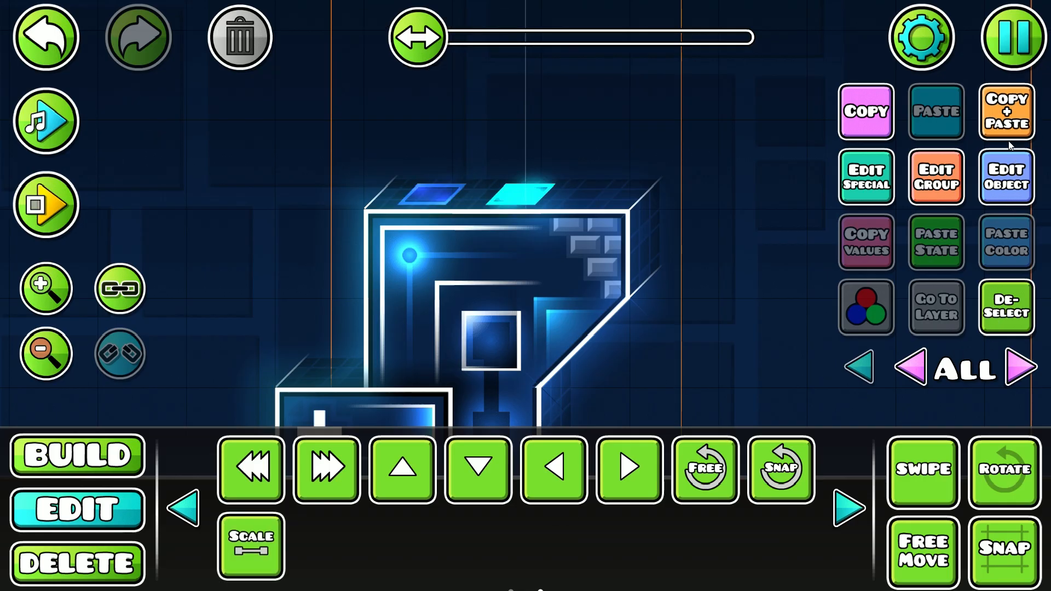
{"action": "left_click", "coordinate": [992, 310]}
Examine the whole block structure with the two parallelogram tiles on its top face
{"action": "left_click_drag", "start_coordinate": [728, 280], "coordinate": [656, 175]}
{"action": "left_click", "coordinate": [69, 350]}
{"action": "left_click", "coordinate": [66, 351]}
{"action": "left_click", "coordinate": [64, 351]}
{"action": "left_click", "coordinate": [65, 351]}
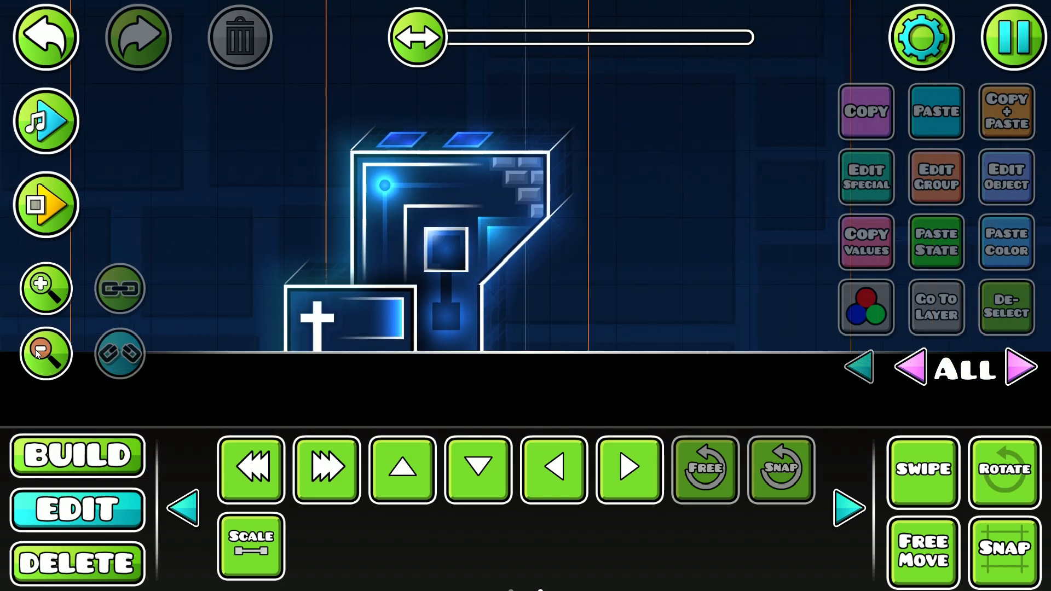
{"action": "left_click", "coordinate": [65, 351]}
{"action": "left_click", "coordinate": [65, 351]}
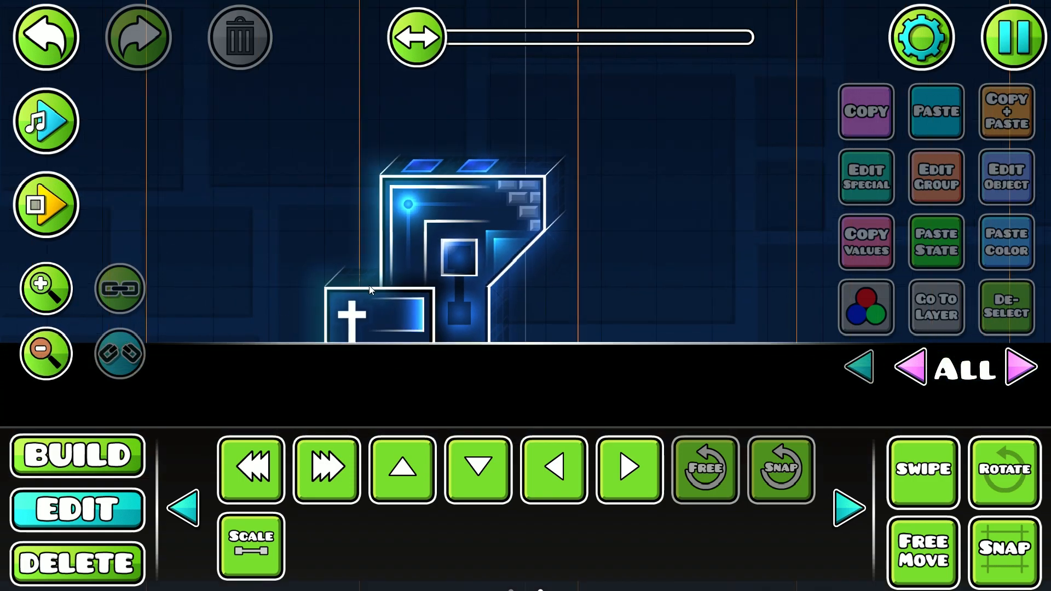
{"action": "left_click_drag", "start_coordinate": [469, 200], "coordinate": [522, 274]}
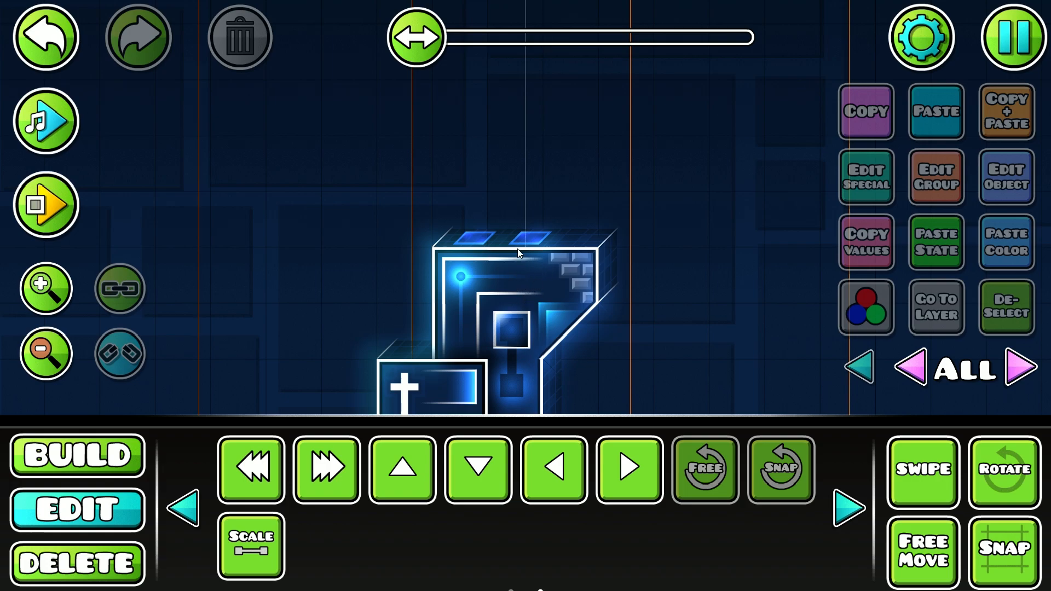
{"action": "left_click_drag", "start_coordinate": [675, 204], "coordinate": [730, 163]}
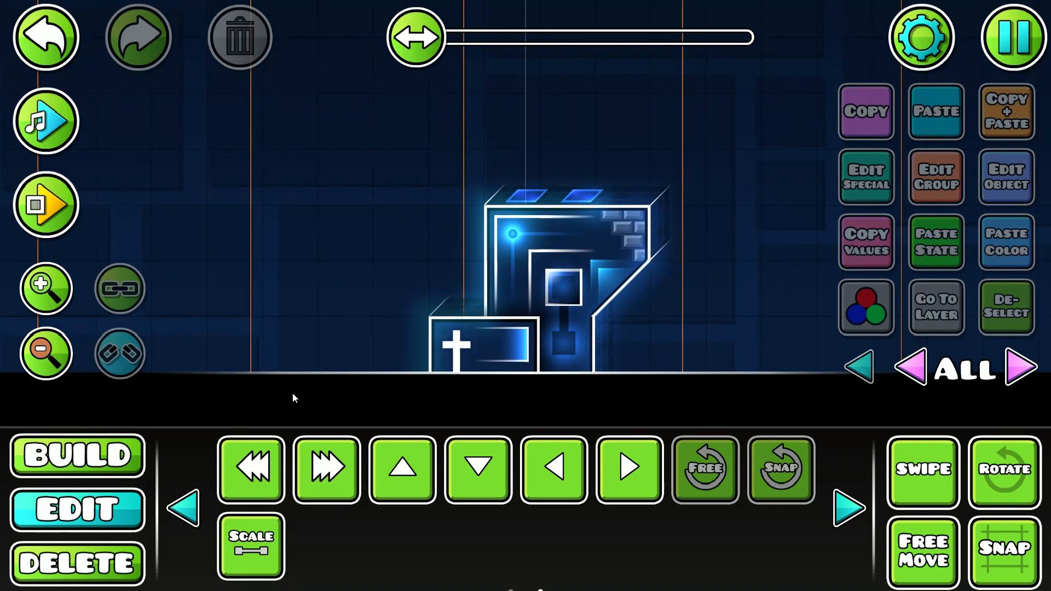
{"action": "left_click", "coordinate": [108, 448]}
{"action": "left_click", "coordinate": [768, 411]}
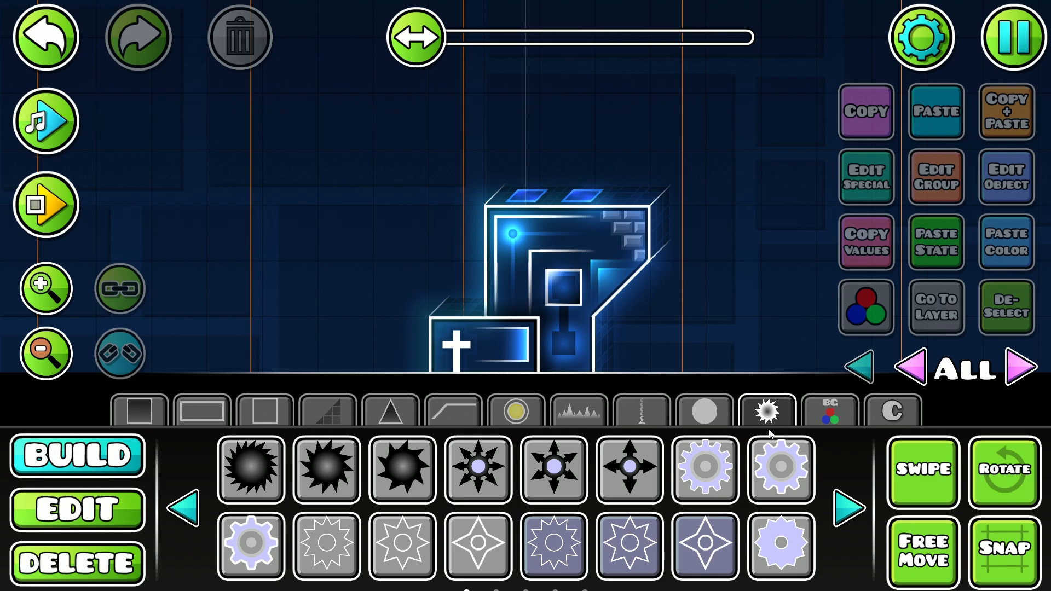
{"action": "left_click_drag", "start_coordinate": [723, 285], "coordinate": [708, 340]}
{"action": "left_click", "coordinate": [780, 466]}
{"action": "left_click", "coordinate": [704, 466]}
{"action": "left_click", "coordinate": [345, 176]}
{"action": "left_click", "coordinate": [260, 48]}
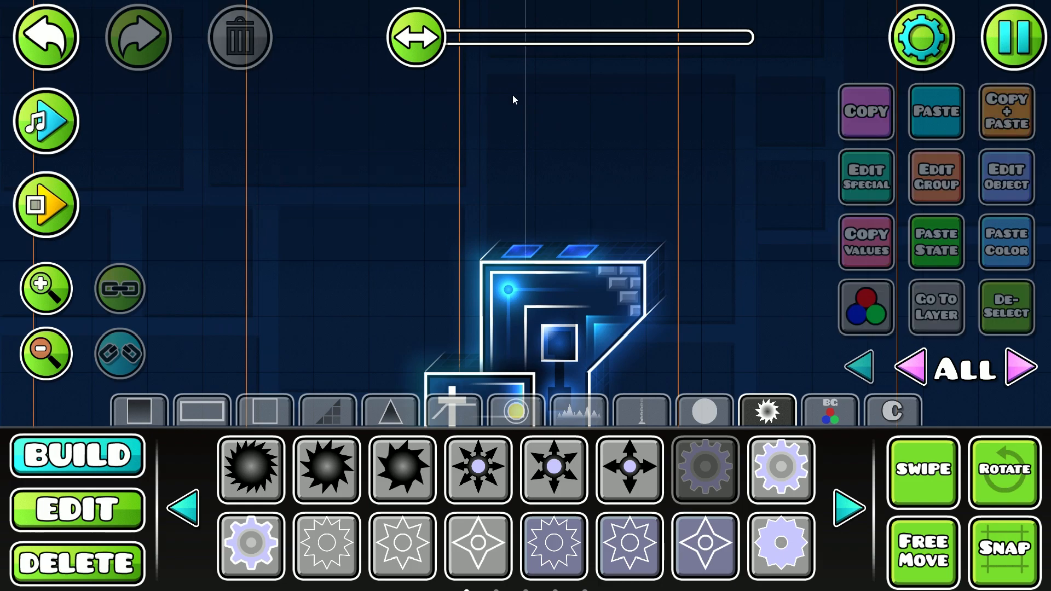
{"action": "left_click", "coordinate": [692, 448]}
{"action": "left_click_drag", "start_coordinate": [674, 304], "coordinate": [632, 294]}
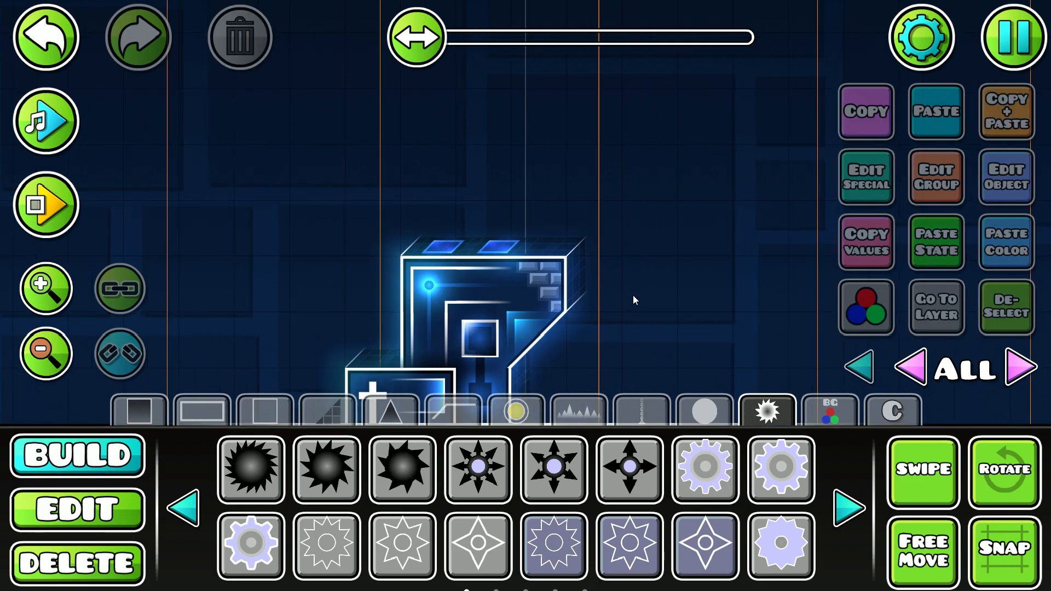
{"action": "left_click", "coordinate": [515, 411]}
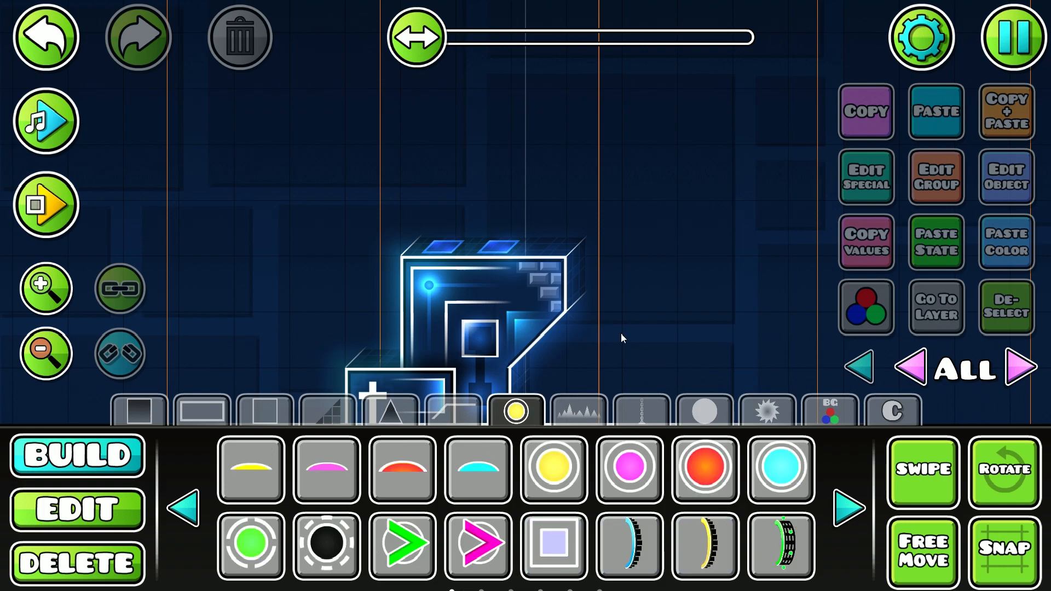
{"action": "left_click_drag", "start_coordinate": [698, 255], "coordinate": [687, 201]}
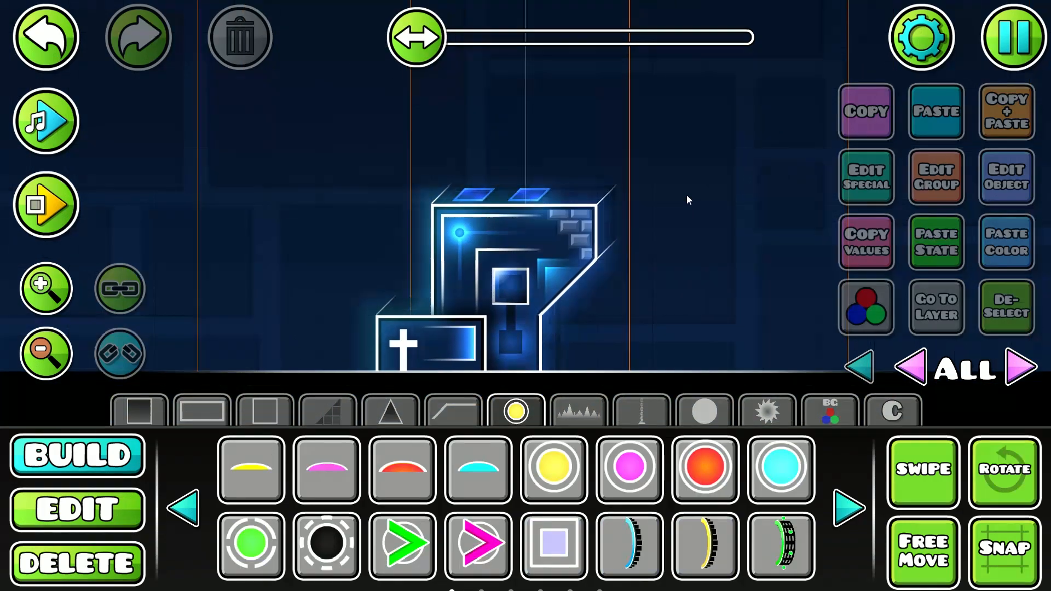
Place the saved custom vertical light beam over the block structure and deselect it
{"action": "left_click", "coordinate": [892, 411]}
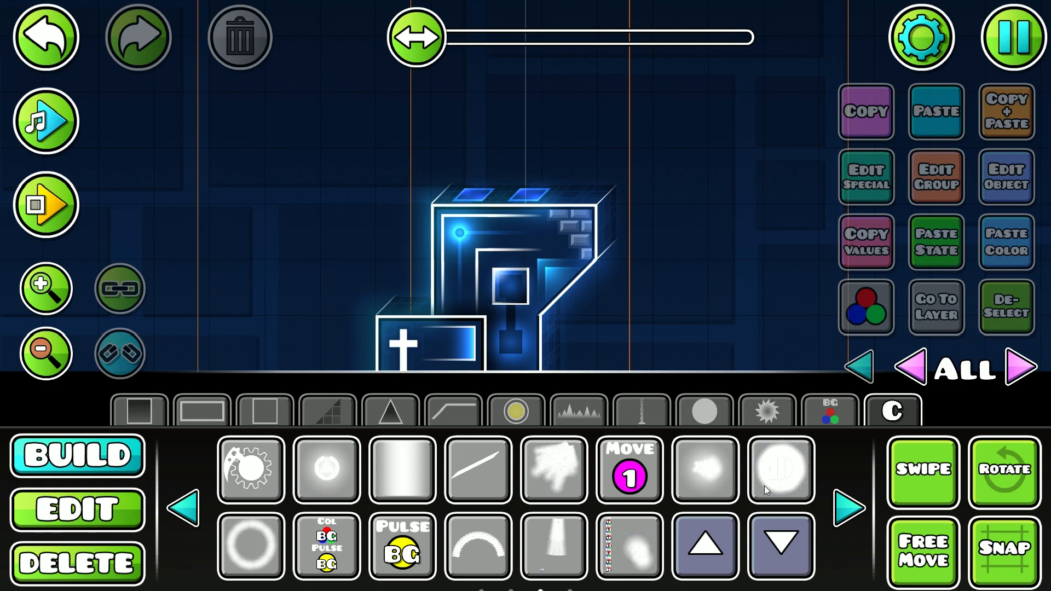
{"action": "left_click", "coordinate": [403, 469]}
{"action": "left_click", "coordinate": [487, 320]}
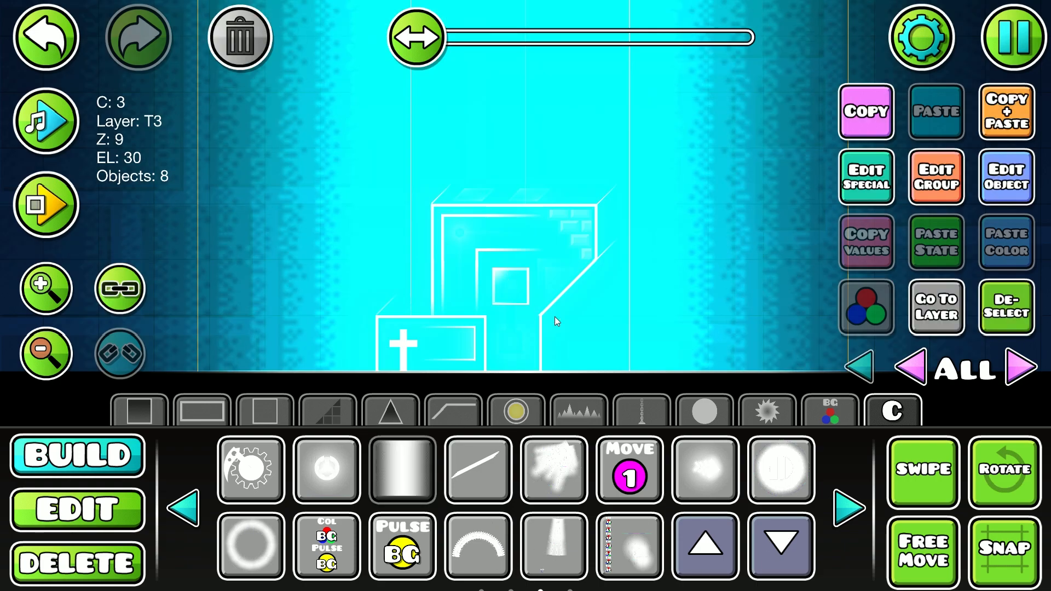
{"action": "left_click", "coordinate": [1012, 325]}
{"action": "left_click_drag", "start_coordinate": [672, 284], "coordinate": [706, 294]}
Undo the last light beam placement, clear the selection and switch to editing the existing objects
{"action": "left_click", "coordinate": [61, 58]}
{"action": "left_click", "coordinate": [996, 314]}
{"action": "key", "text": "2"}
Select the glow pieces on the block structure one after another to check their layers, and clear the selection
{"action": "left_click", "coordinate": [557, 137]}
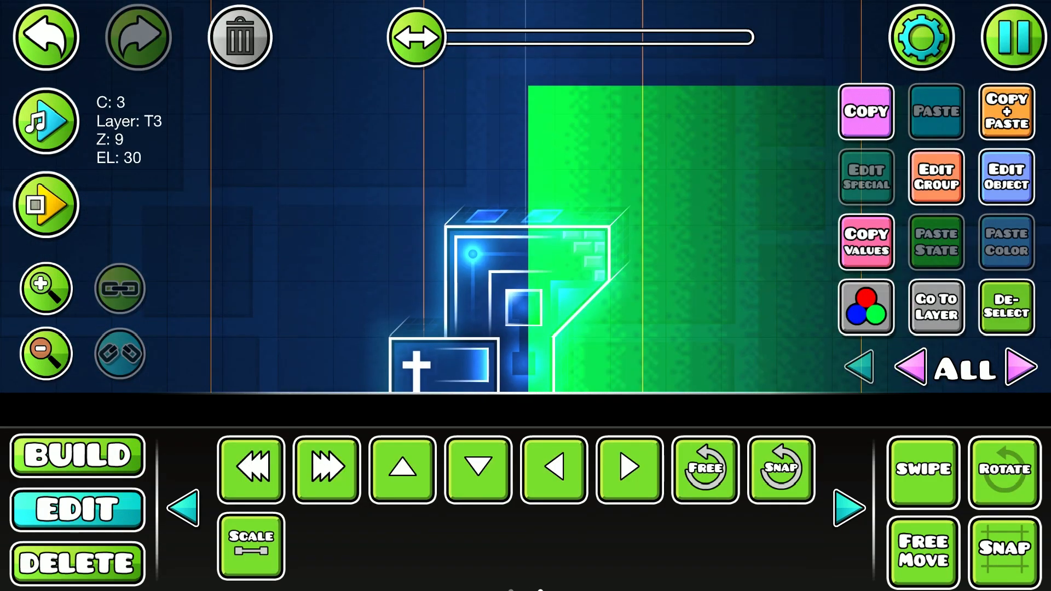
{"action": "left_click", "coordinate": [1008, 308]}
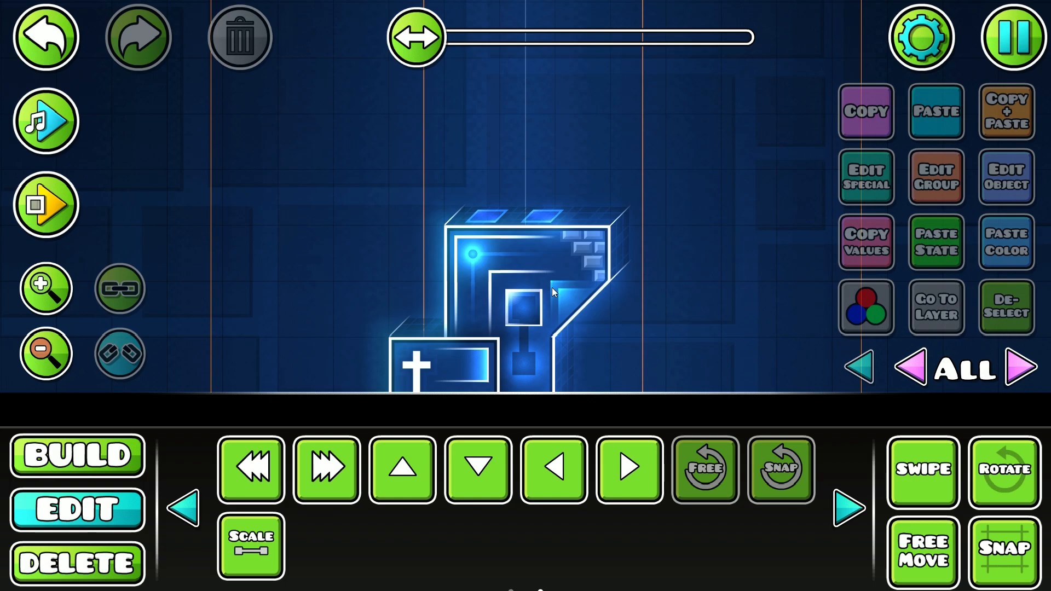
{"action": "left_click", "coordinate": [574, 286]}
{"action": "left_click", "coordinate": [570, 286]}
{"action": "left_click", "coordinate": [570, 286]}
{"action": "left_click", "coordinate": [567, 288]}
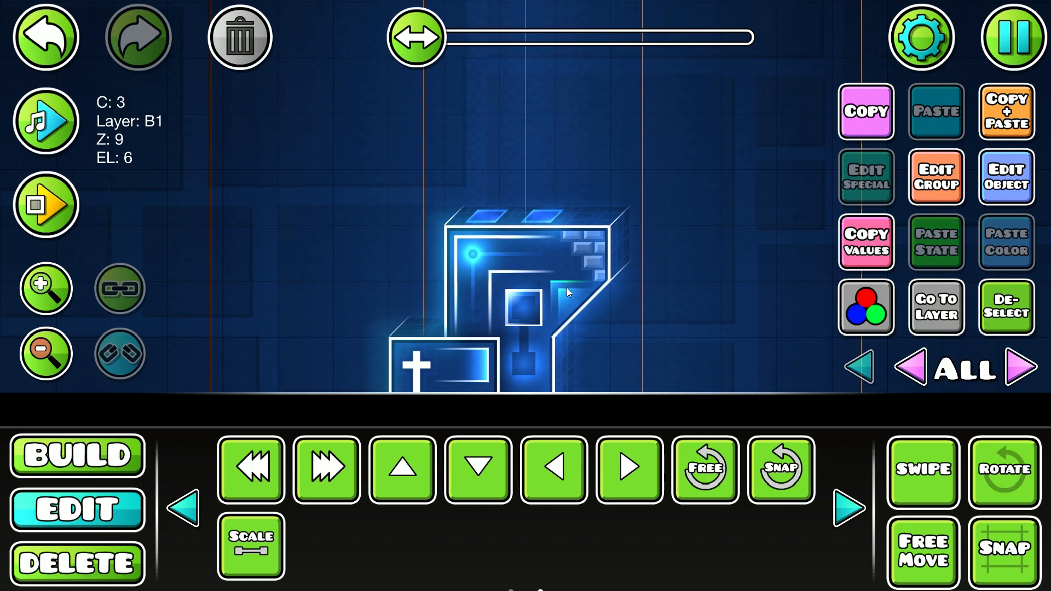
{"action": "left_click", "coordinate": [521, 314]}
{"action": "left_click", "coordinate": [468, 251]}
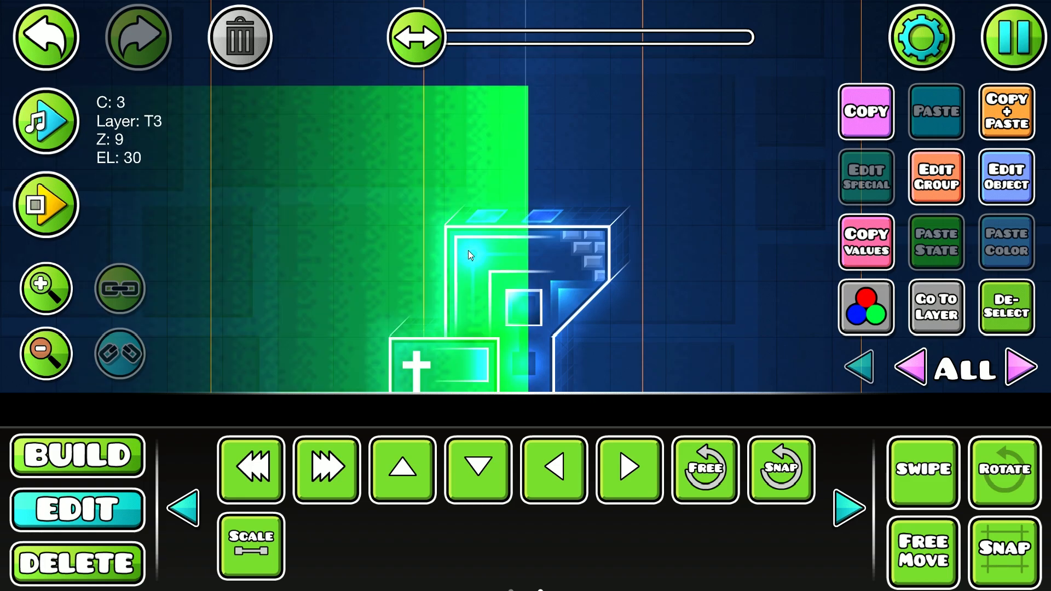
{"action": "left_click", "coordinate": [468, 251]}
{"action": "left_click", "coordinate": [492, 380]}
{"action": "left_click", "coordinate": [474, 369]}
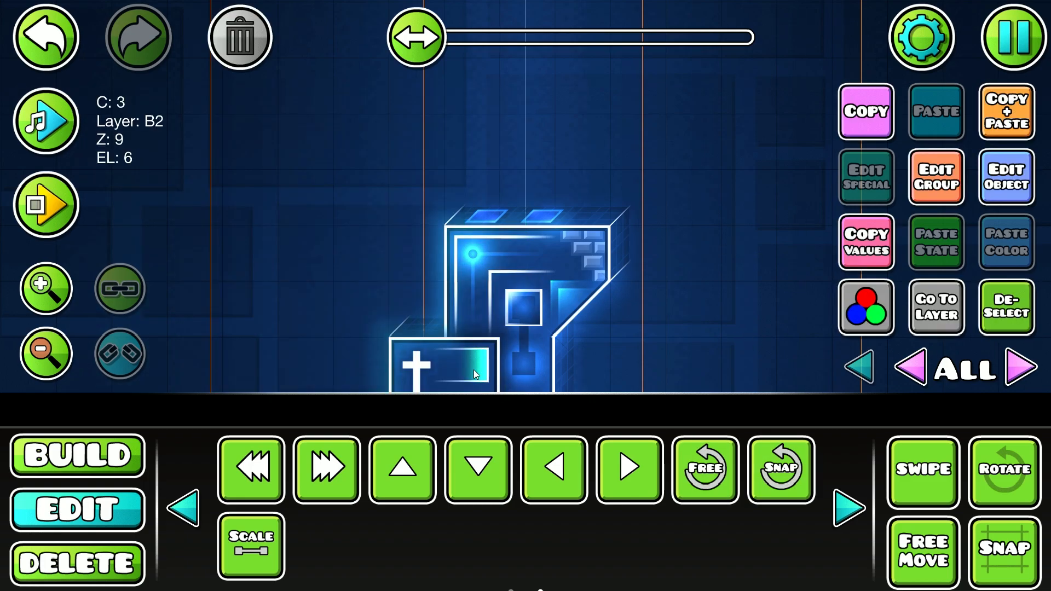
{"action": "left_click", "coordinate": [1016, 323]}
Return to build mode with the saved custom objects for further work on the block structure
{"action": "mouse_move", "coordinate": [715, 308]}
{"action": "left_mouse_down"}
{"action": "mouse_move", "coordinate": [765, 282]}
{"action": "mouse_move", "coordinate": [728, 309]}
{"action": "left_mouse_up"}
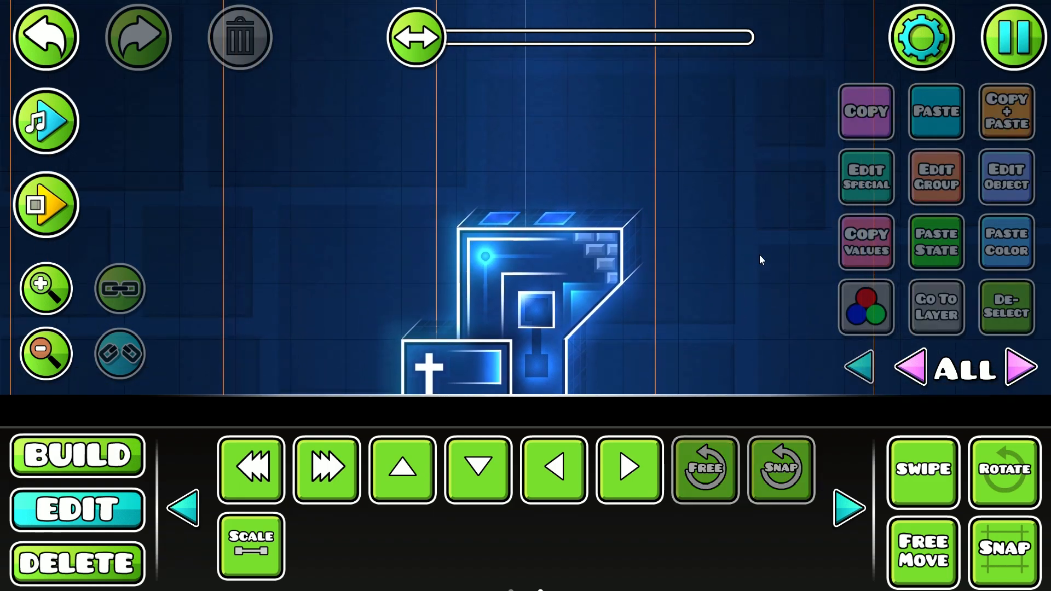
{"action": "left_click_drag", "start_coordinate": [846, 299], "coordinate": [870, 290]}
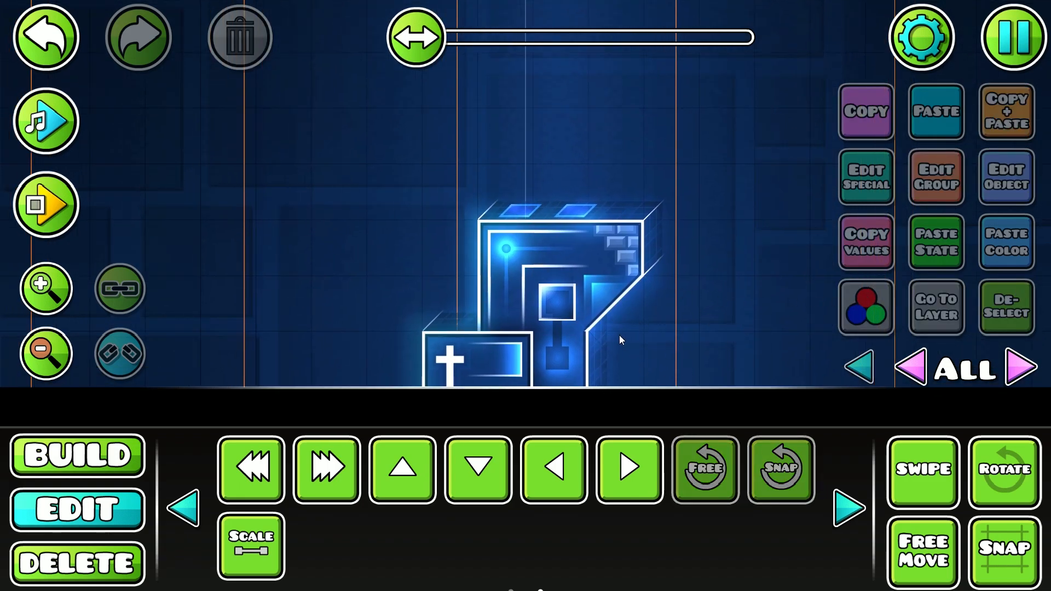
{"action": "left_click", "coordinate": [88, 462]}
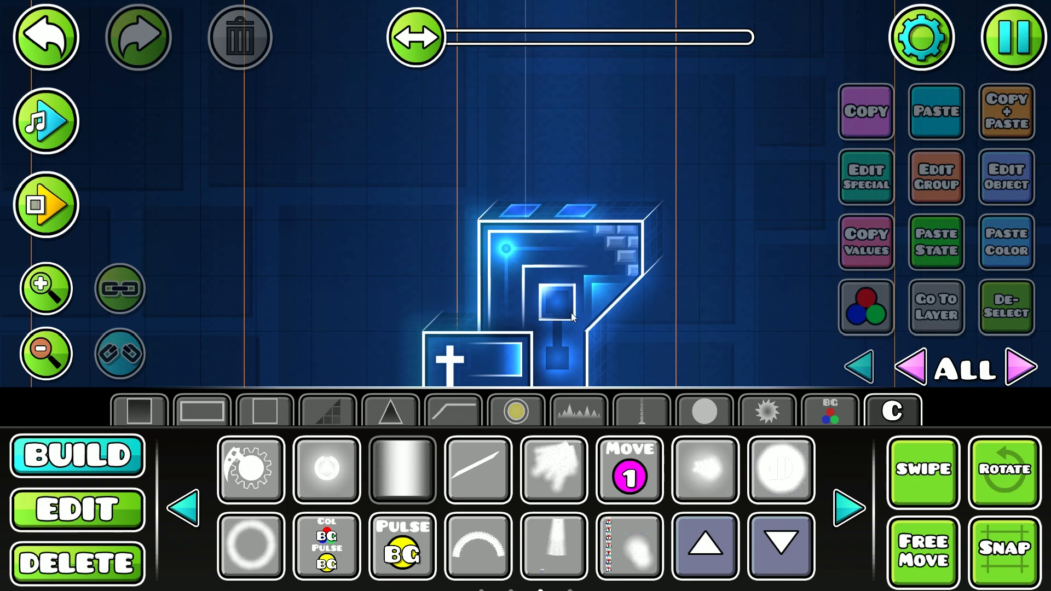